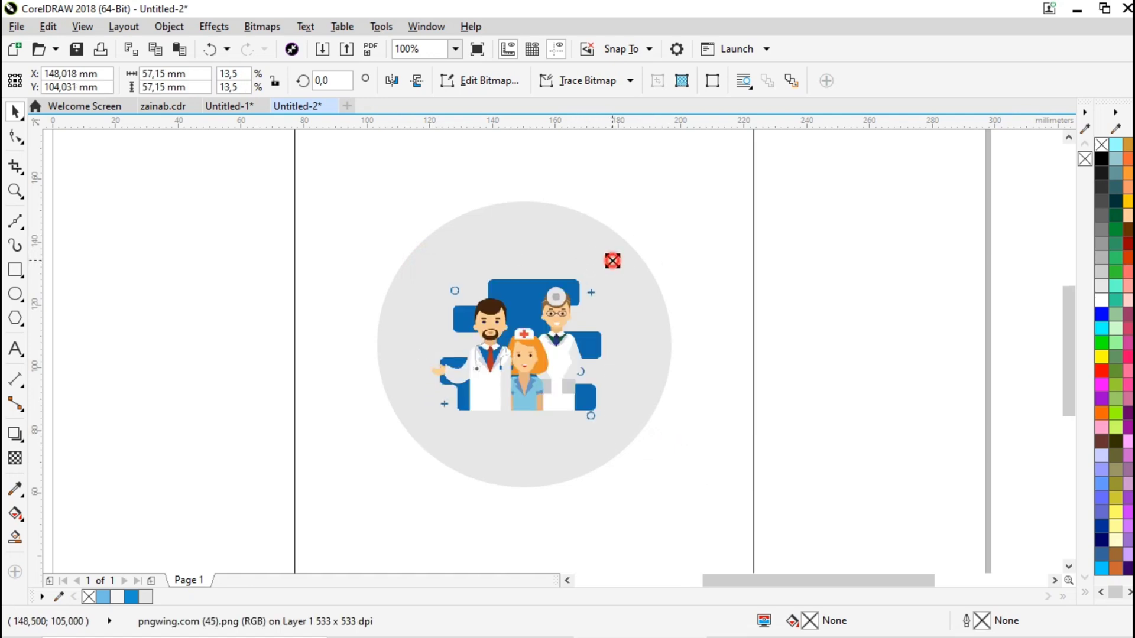
# - Enlarge the medical team illustration to about 80 mm square and PowerClip it inside the grey circle
pyautogui.moveTo(611, 260); pyautogui.dragTo(648, 225)
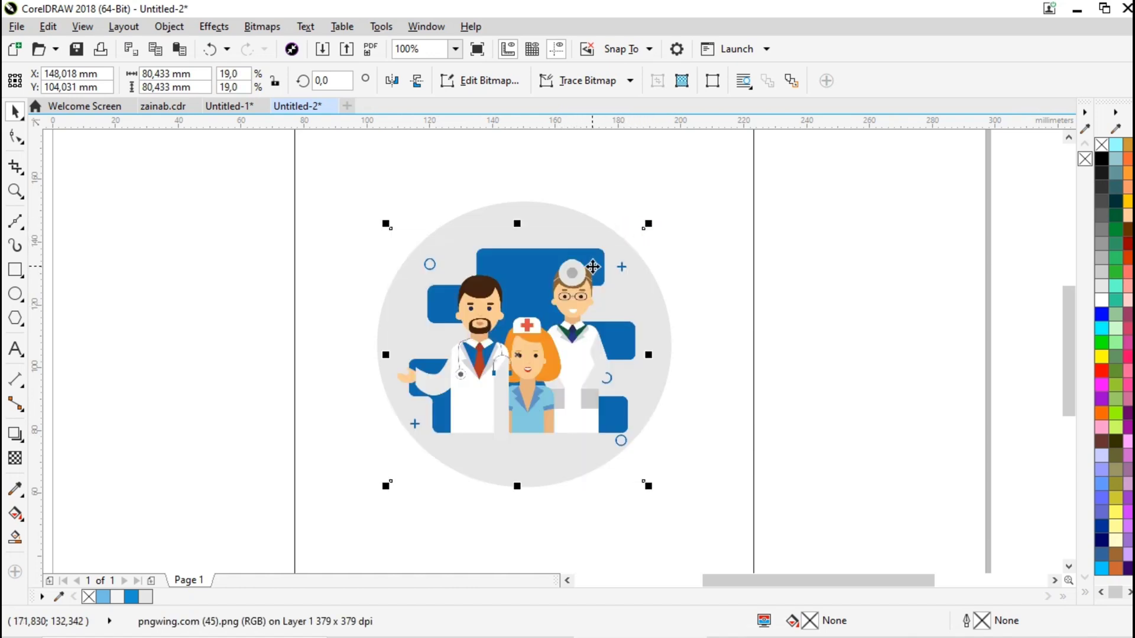
pyautogui.rightClick(593, 267)
pyautogui.click(655, 149)
pyautogui.click(547, 219)
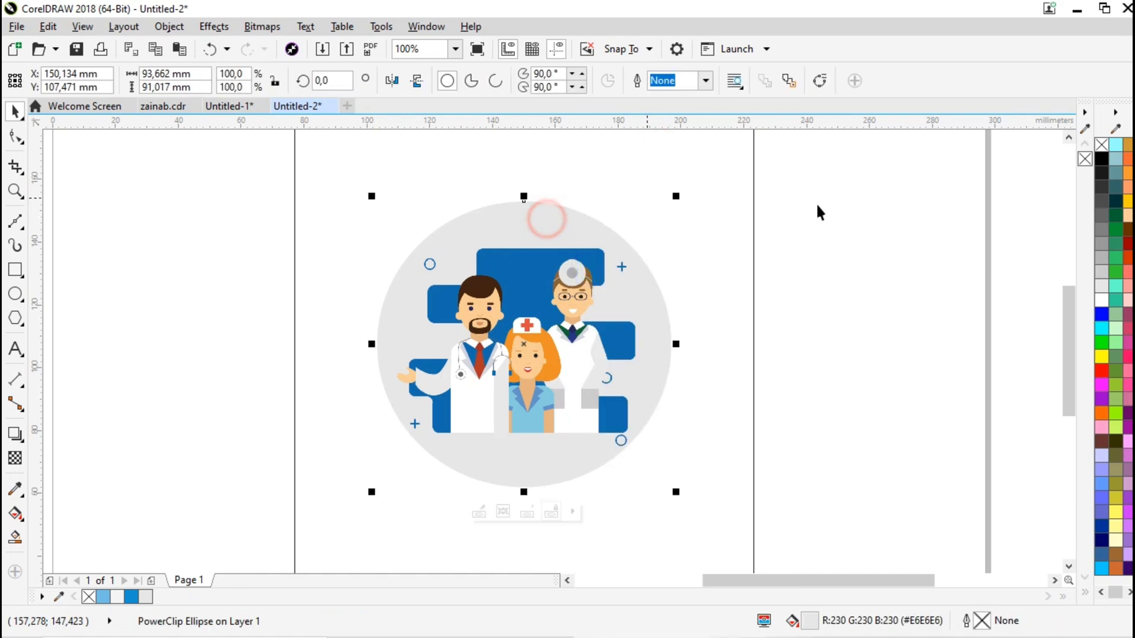
pyautogui.click(819, 211)
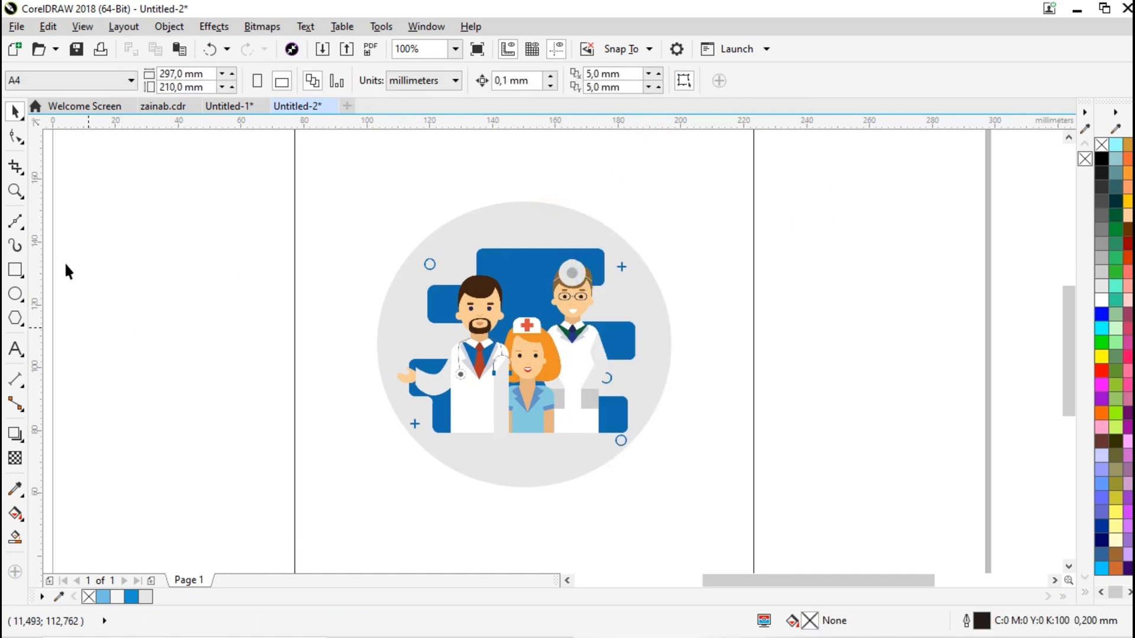
pyautogui.click(541, 221)
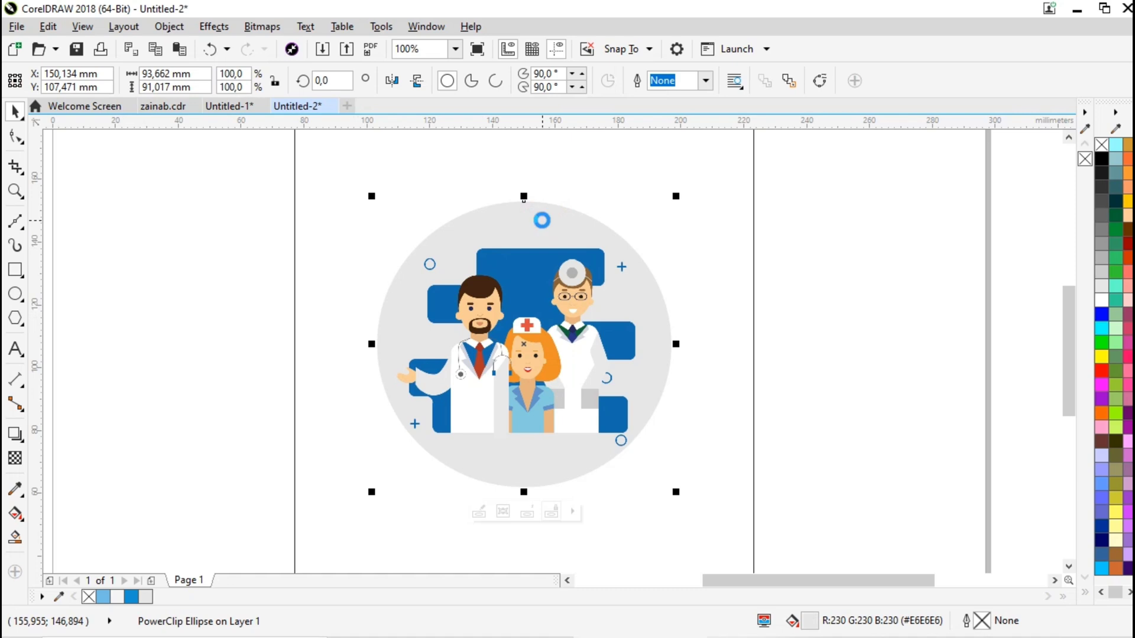
pyautogui.moveTo(593, 257); pyautogui.dragTo(821, 211)
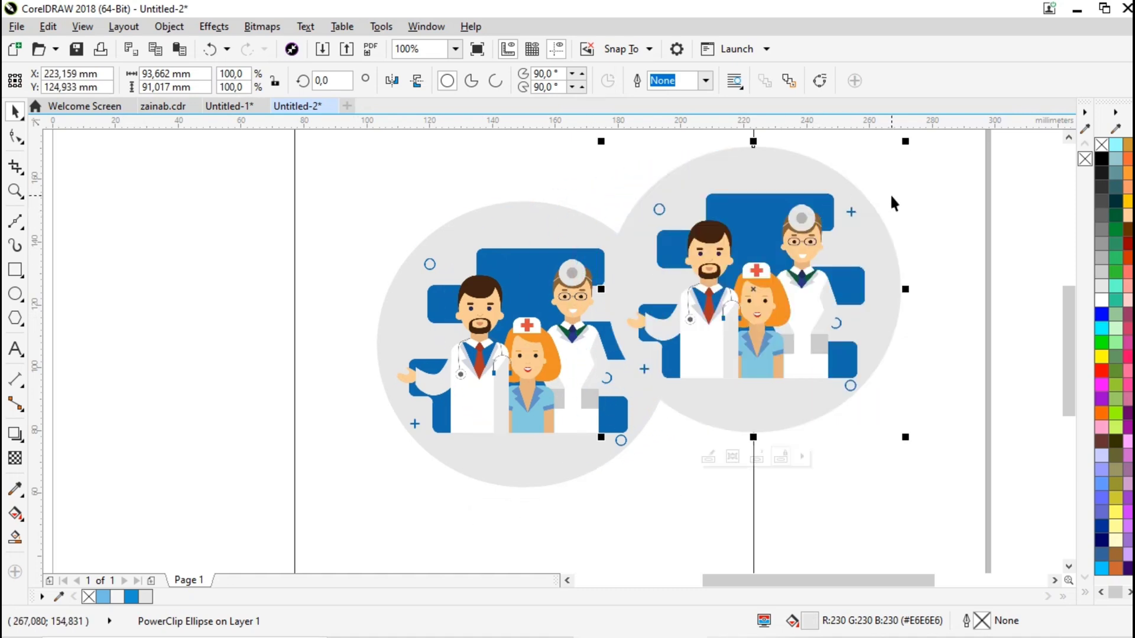
pyautogui.press('Delete')
# - Draw a circle about 46 by 45 mm overlapping the grey circle's upper right edge and shift it slightly upward
pyautogui.click(14, 294)
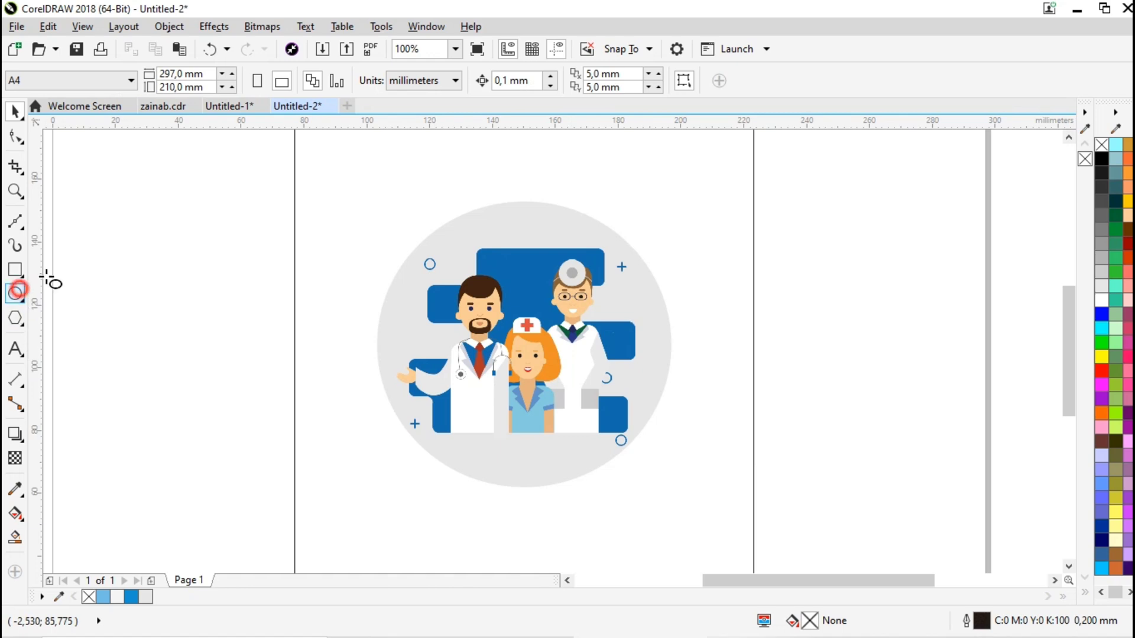
pyautogui.moveTo(556, 166); pyautogui.dragTo(699, 308)
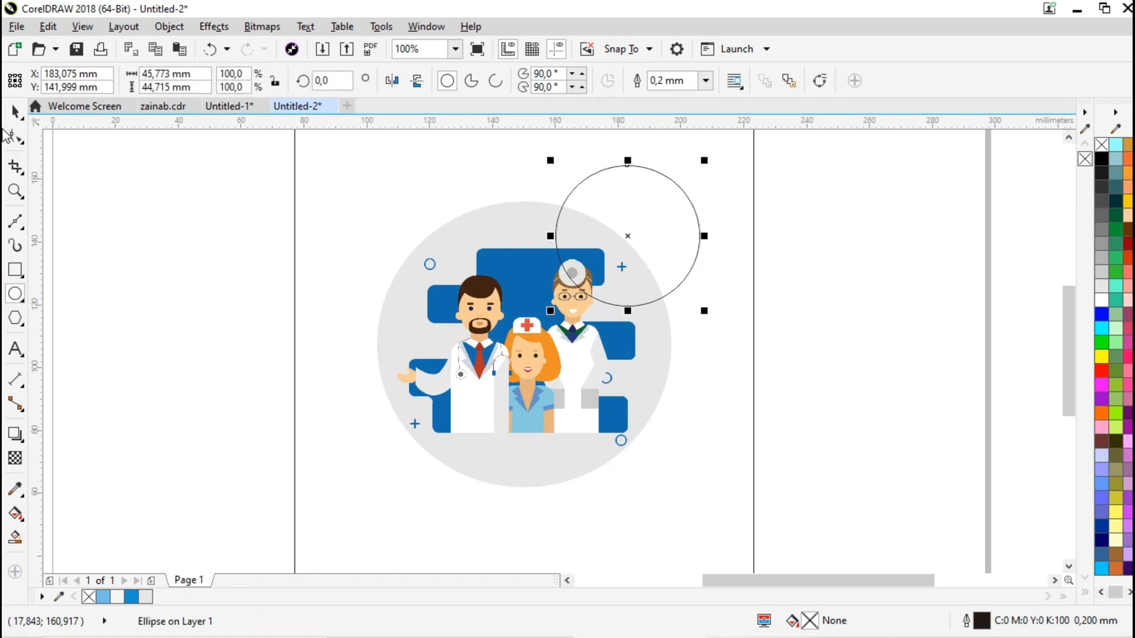
pyautogui.click(15, 112)
pyautogui.moveTo(1067, 331); pyautogui.dragTo(1071, 299)
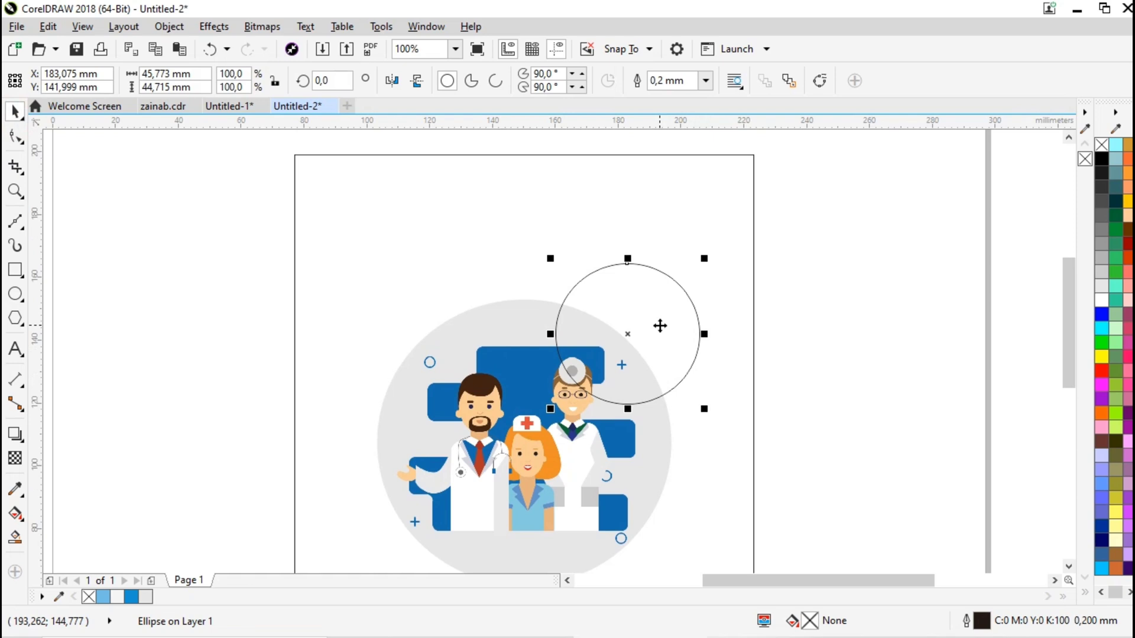
pyautogui.moveTo(659, 326); pyautogui.dragTo(659, 303)
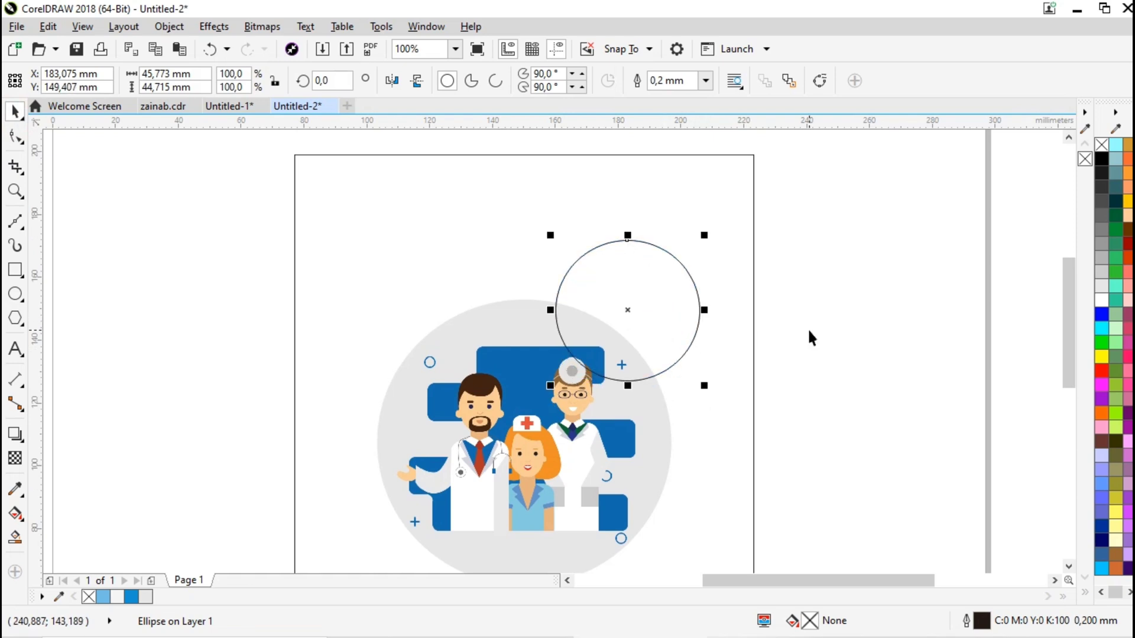
# - Place a copy of the small circle over the grey circle's lower left edge
pyautogui.moveTo(1069, 288); pyautogui.dragTo(1062, 314)
pyautogui.moveTo(634, 226); pyautogui.dragTo(436, 463)
pyautogui.click(136, 401)
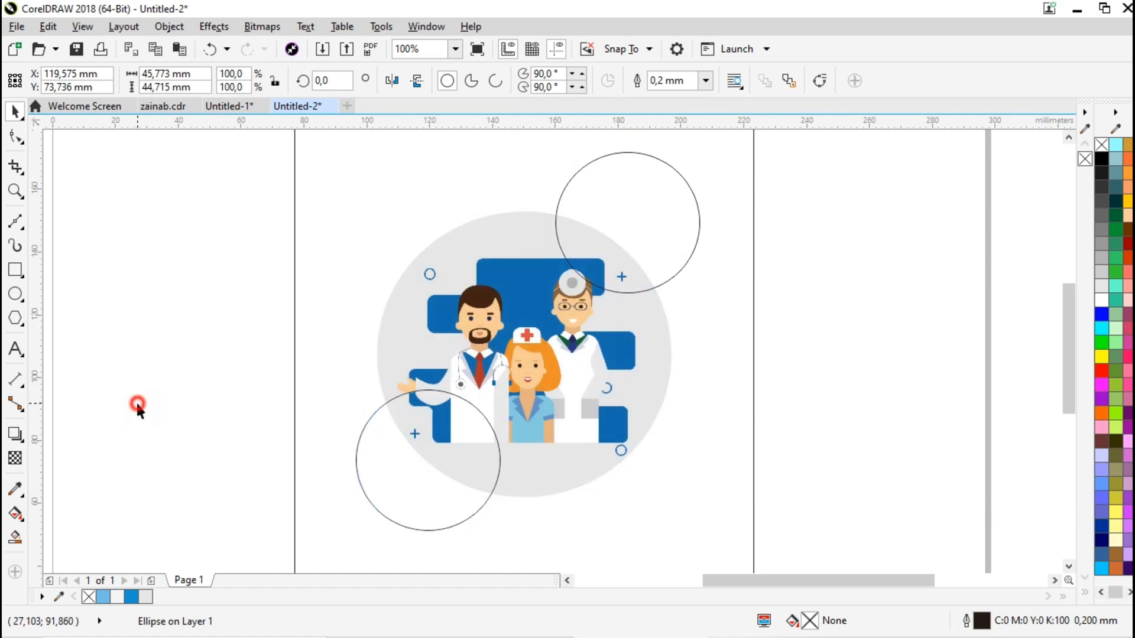
# - Fill the small circle at the grey circle's upper right with light blue #73BEE5
pyautogui.click(15, 269)
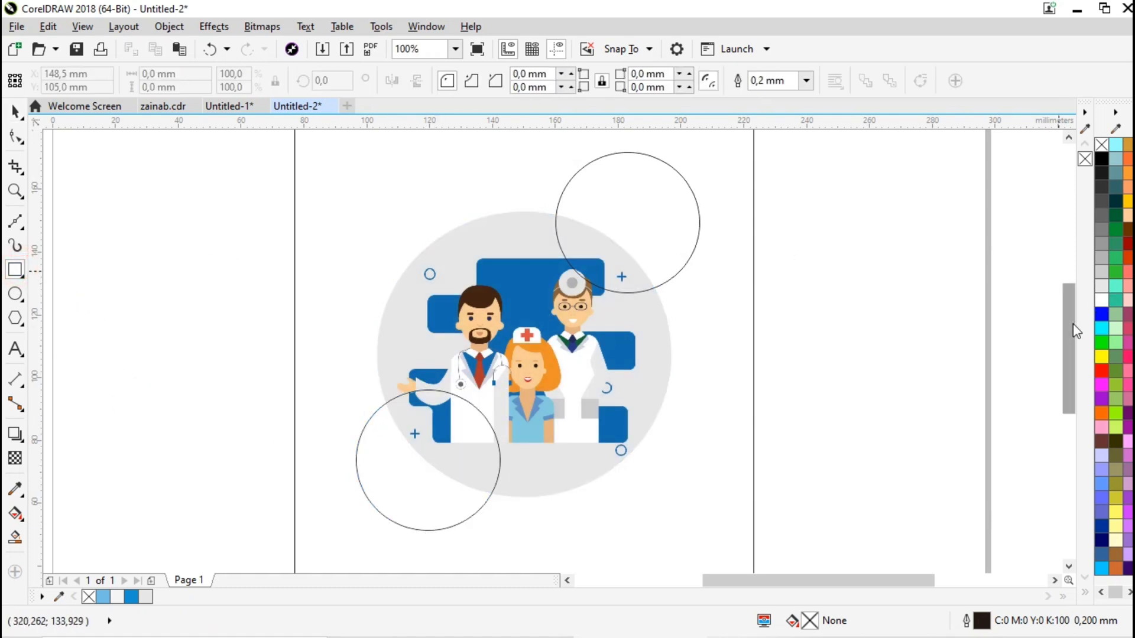
pyautogui.moveTo(1073, 332); pyautogui.dragTo(1074, 309)
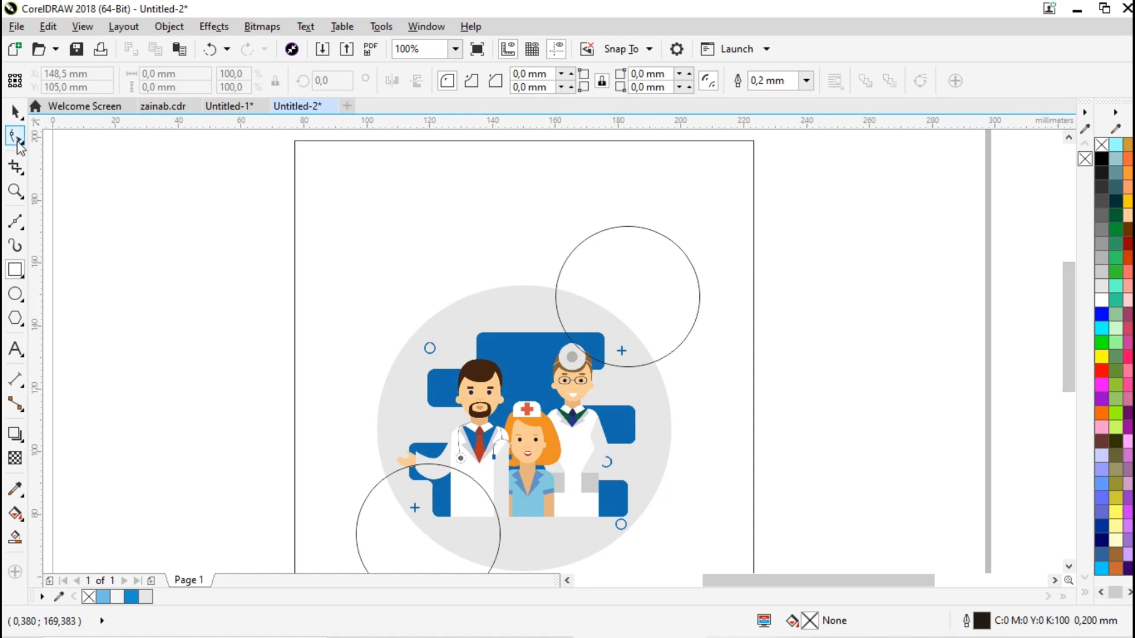
pyautogui.click(15, 111)
pyautogui.click(639, 266)
pyautogui.click(103, 597)
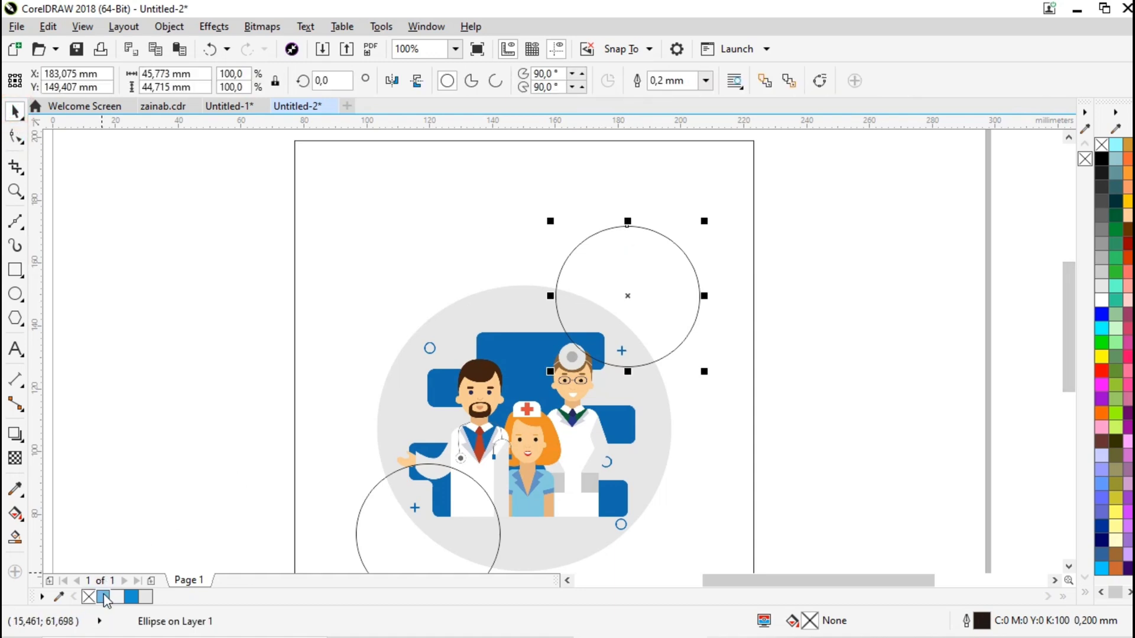
# - Give the light blue circle a white outline 1.5 mm wide
pyautogui.click(707, 82)
pyautogui.click(691, 186)
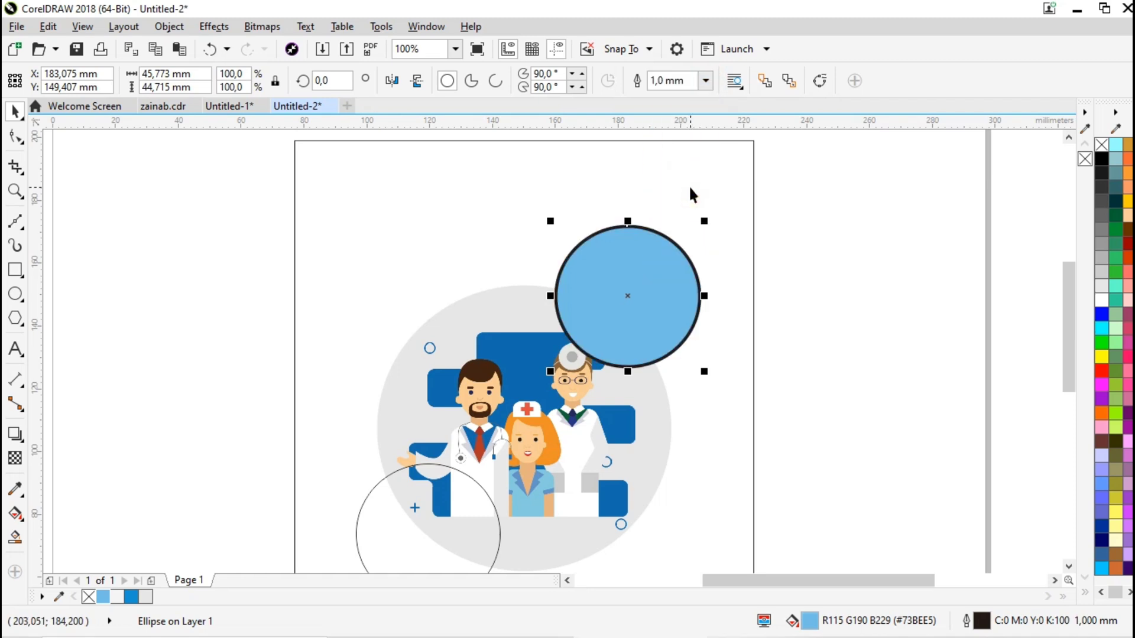
pyautogui.click(707, 81)
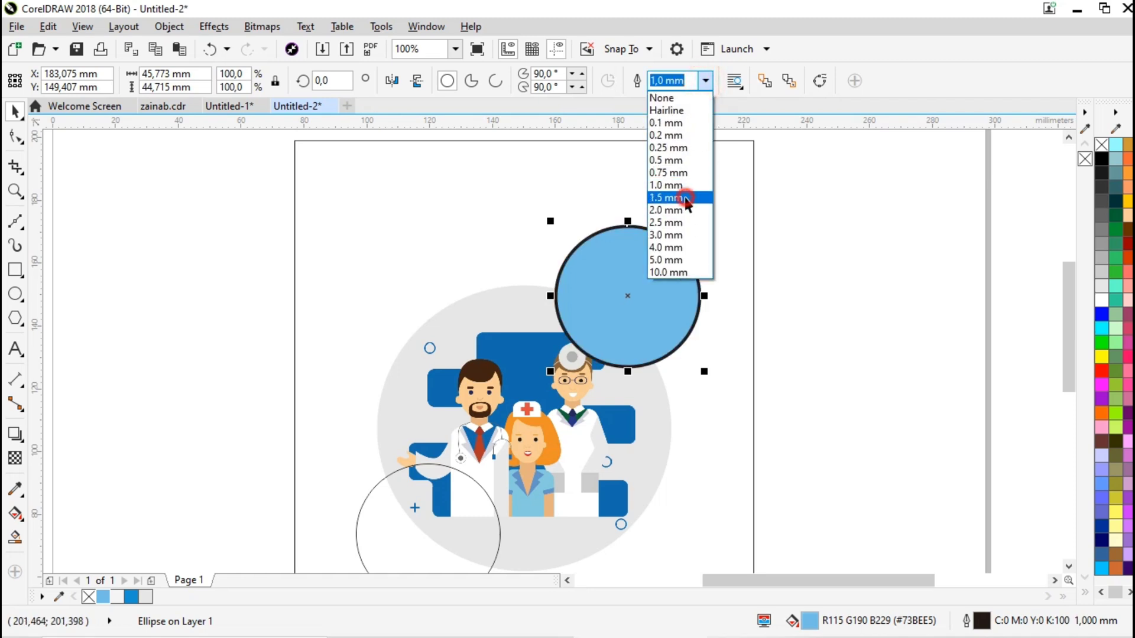
pyautogui.click(686, 198)
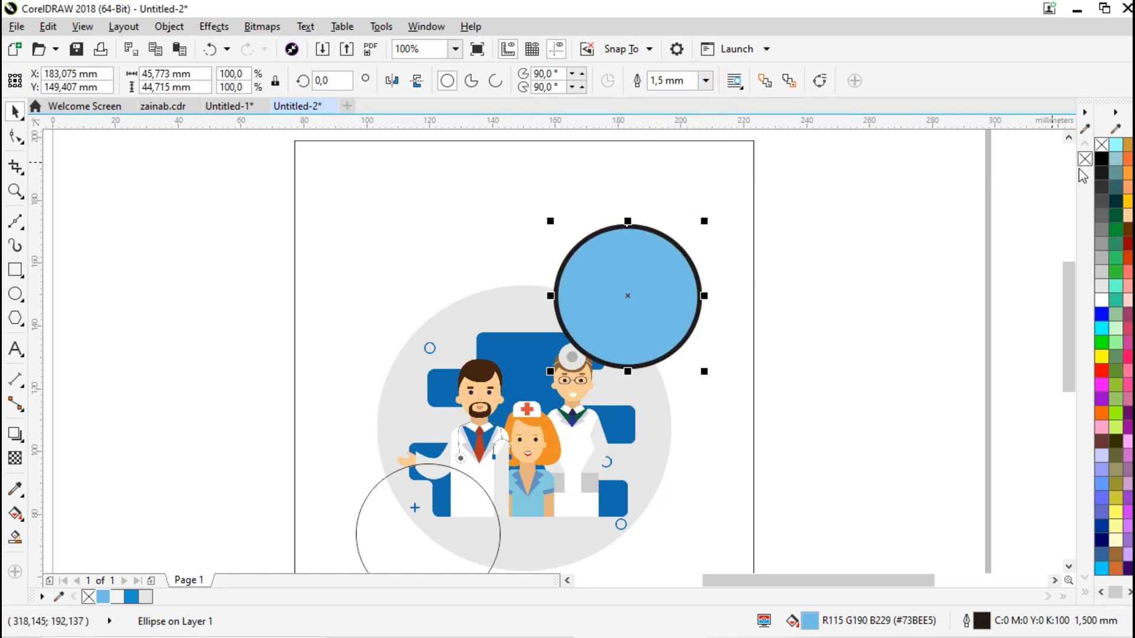
pyautogui.rightClick(1101, 300)
pyautogui.click(888, 299)
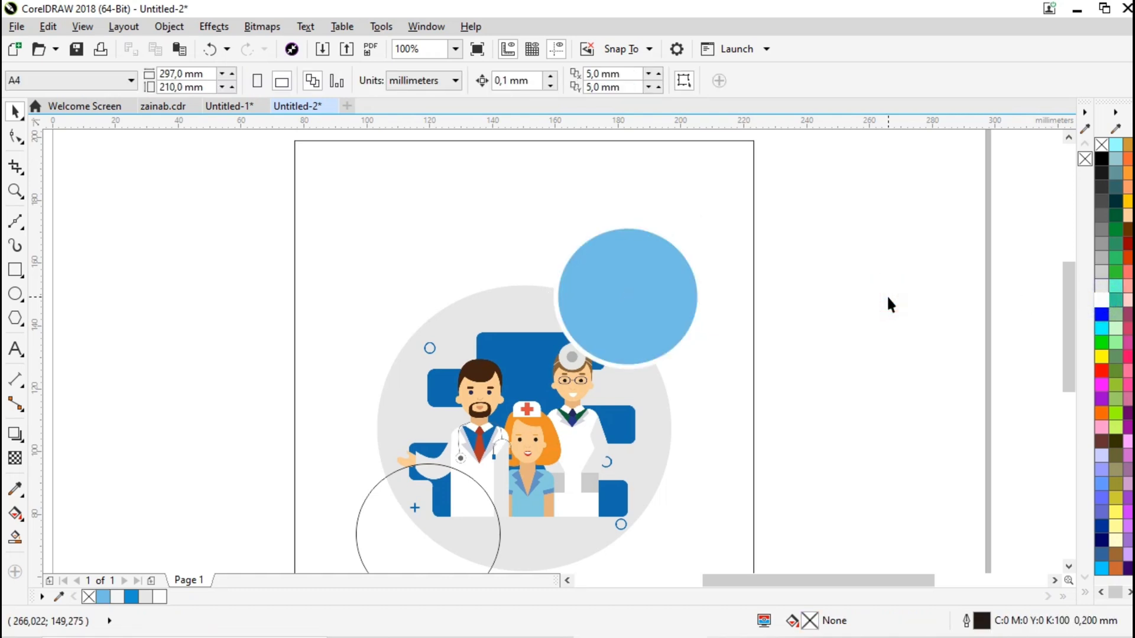
# - Draw a rectangle about 40 by 9 mm above the blue circle and rotate it clockwise to about 329 degrees
pyautogui.click(15, 270)
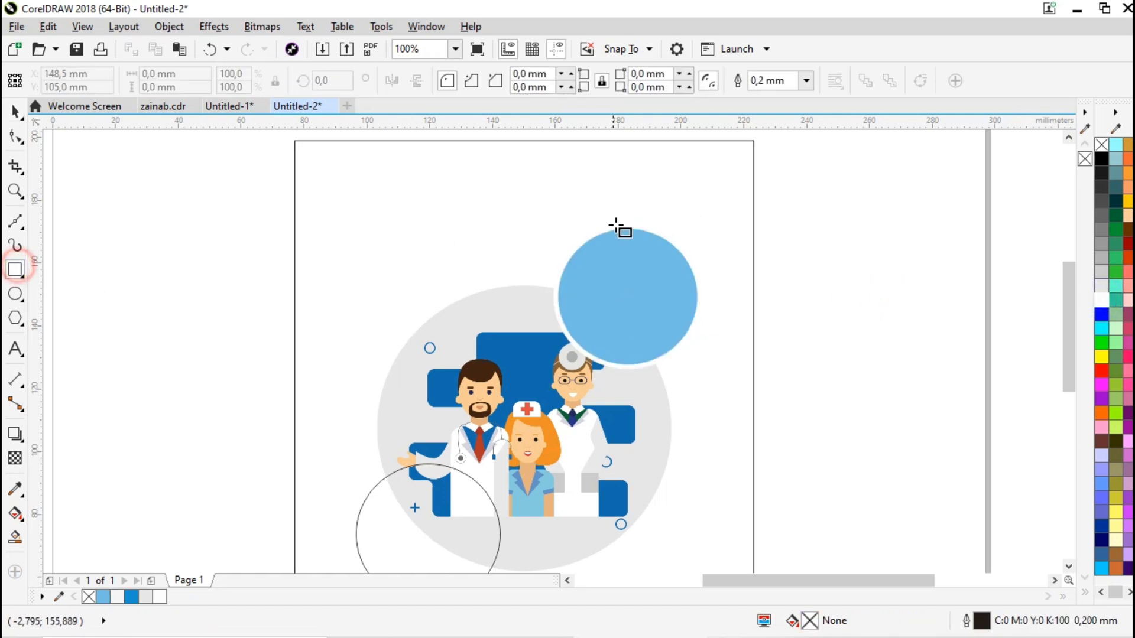
pyautogui.moveTo(614, 201); pyautogui.dragTo(739, 230)
pyautogui.click(17, 110)
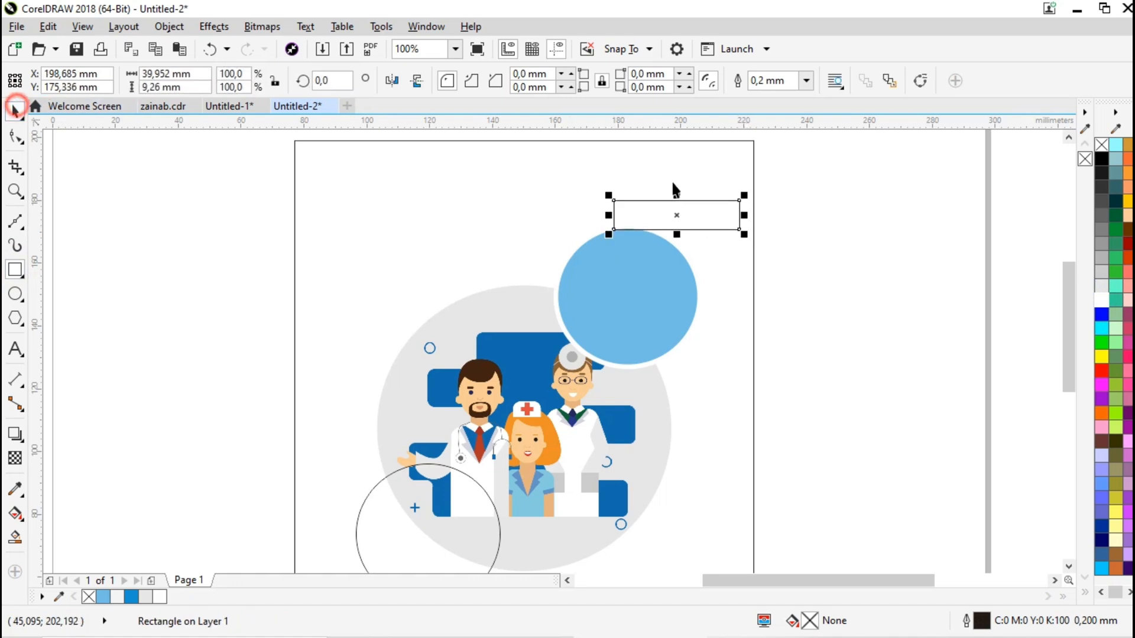
pyautogui.scroll(1, 736, 212)
pyautogui.click(722, 211)
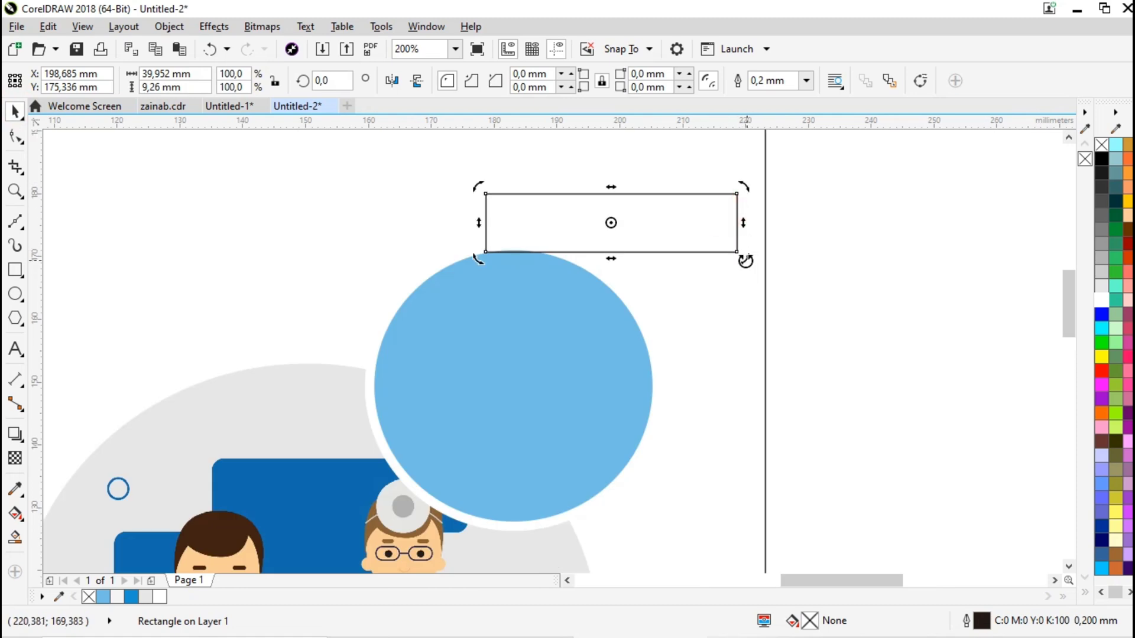
pyautogui.moveTo(746, 261); pyautogui.dragTo(713, 313)
# - Convert the tilted rectangle to curves and move it closer to the blue circle
pyautogui.rightClick(709, 289)
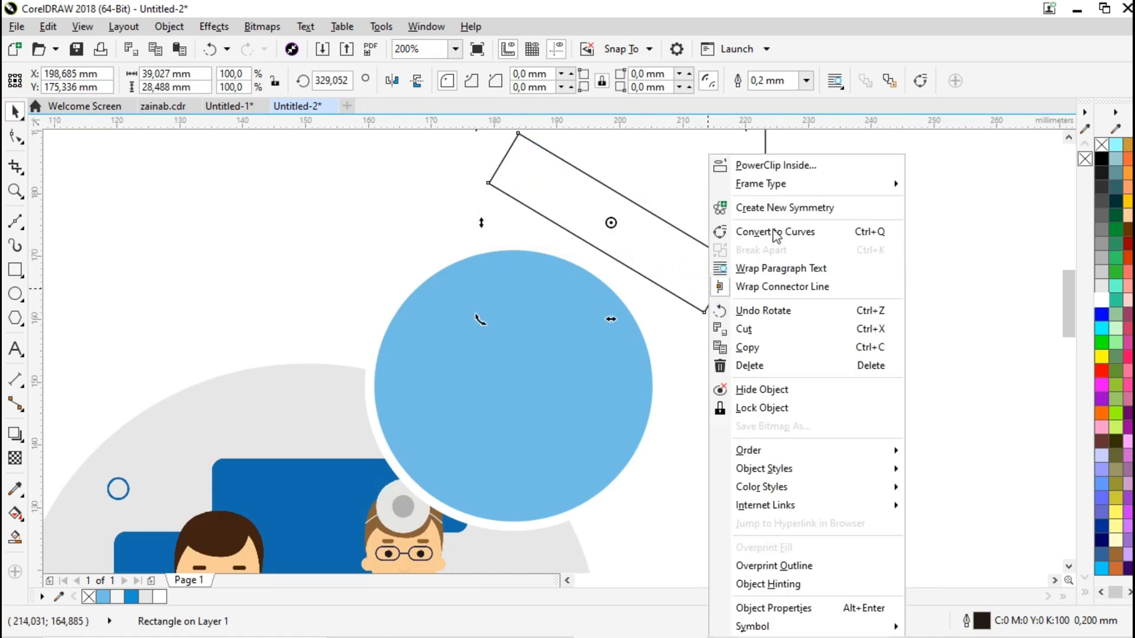
pyautogui.click(776, 233)
pyautogui.click(13, 110)
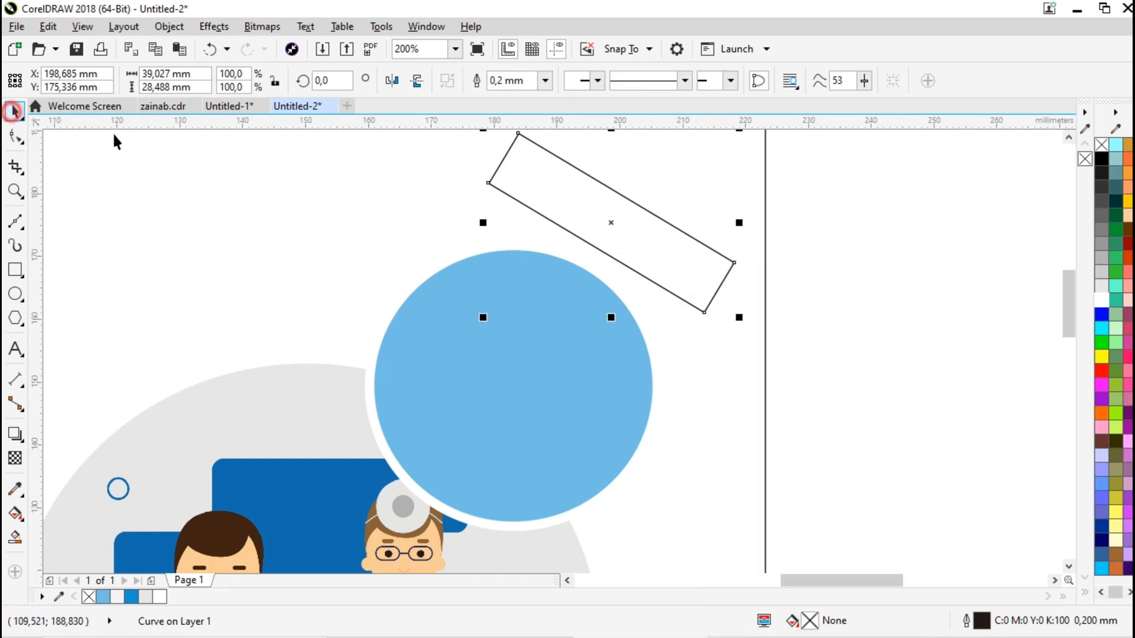
pyautogui.moveTo(649, 231); pyautogui.dragTo(640, 246)
# - Move the two left corner nodes of the rectangle down to form a vertical end just above the blue circle's top
pyautogui.click(16, 136)
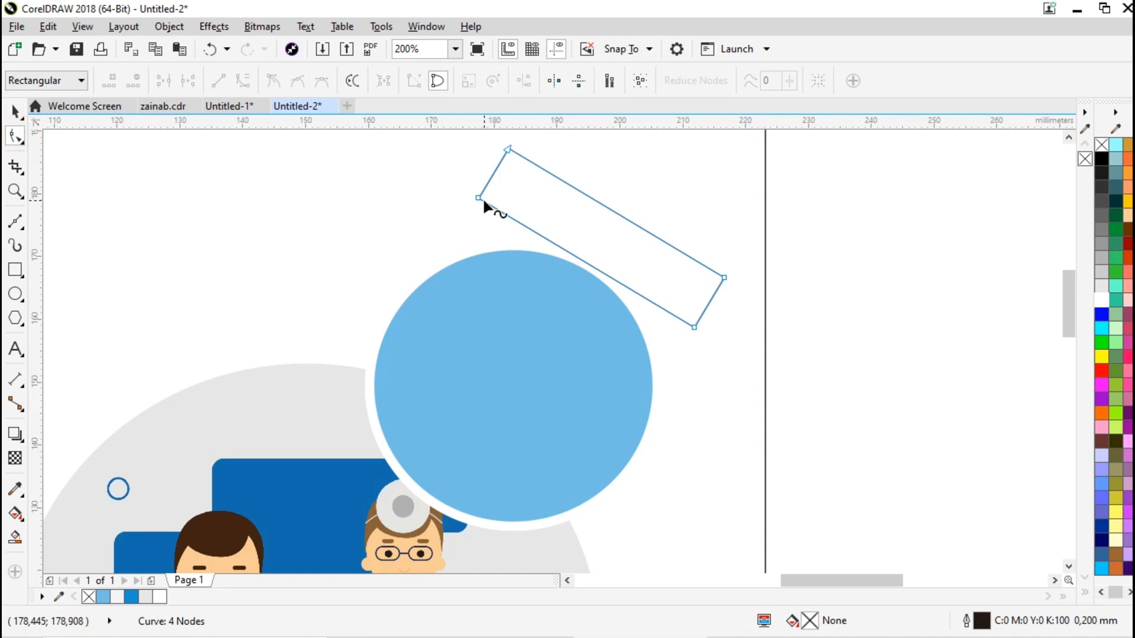
pyautogui.moveTo(483, 198); pyautogui.dragTo(479, 243)
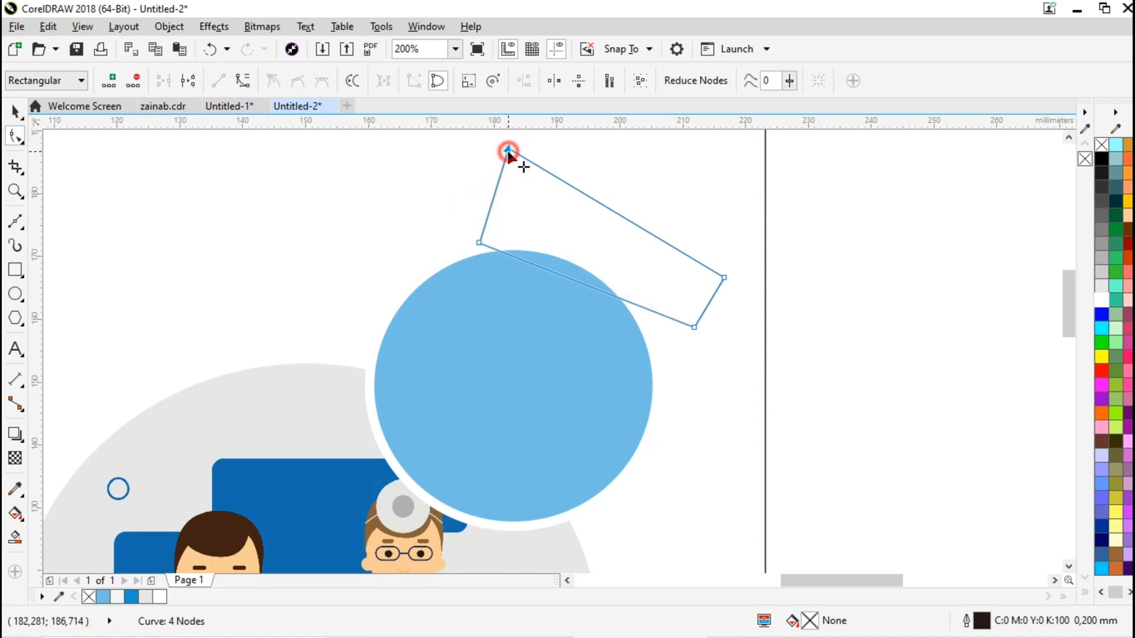
pyautogui.moveTo(508, 153); pyautogui.dragTo(482, 185)
pyautogui.scroll(2, 479, 202)
pyautogui.scroll(-2, 481, 188)
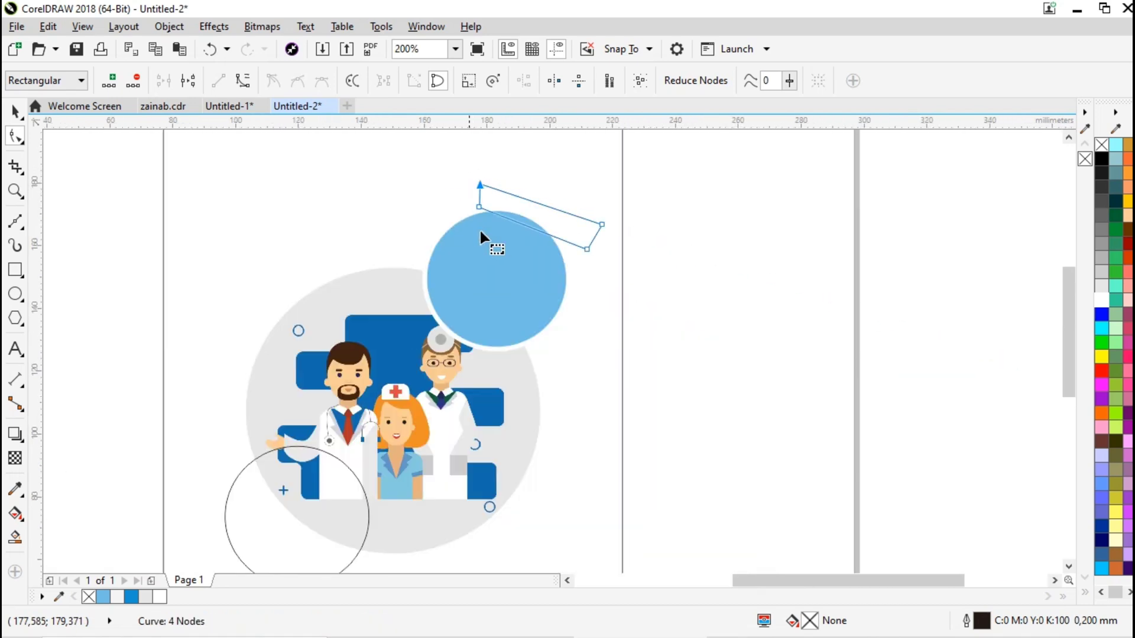
# - Move the two right corner nodes down beside the blue circle to form a horizontal end, and lower the upper left node slightly
pyautogui.scroll(1, 598, 232)
pyautogui.moveTo(577, 267); pyautogui.dragTo(544, 289)
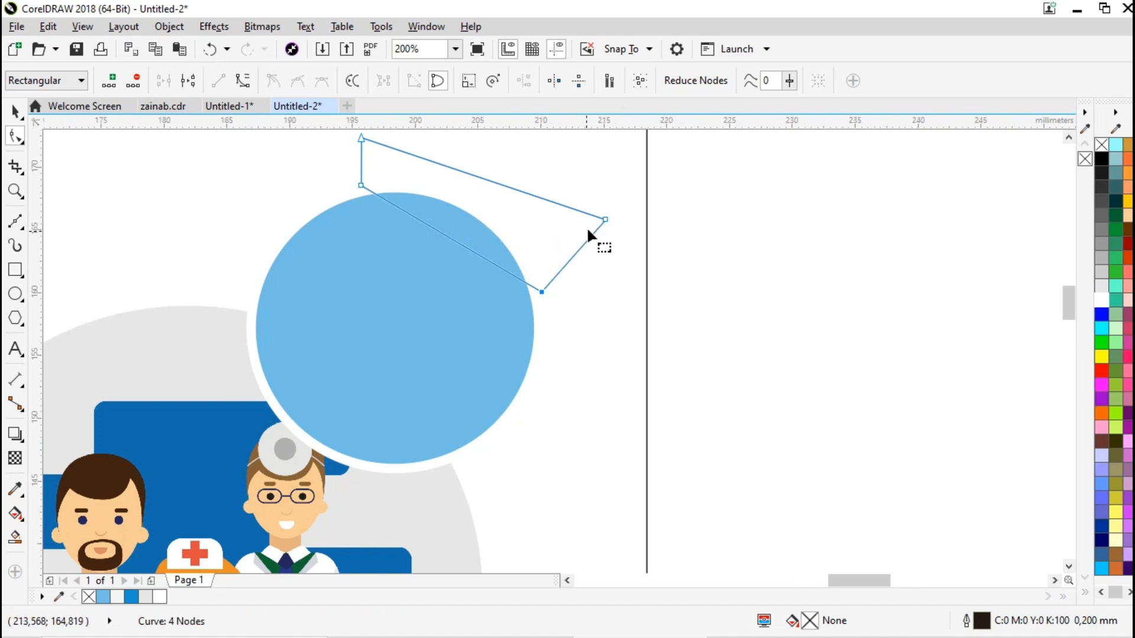
pyautogui.scroll(1, 609, 227)
pyautogui.moveTo(622, 211); pyautogui.dragTo(584, 355)
pyautogui.scroll(-1, 606, 337)
pyautogui.scroll(1, 483, 208)
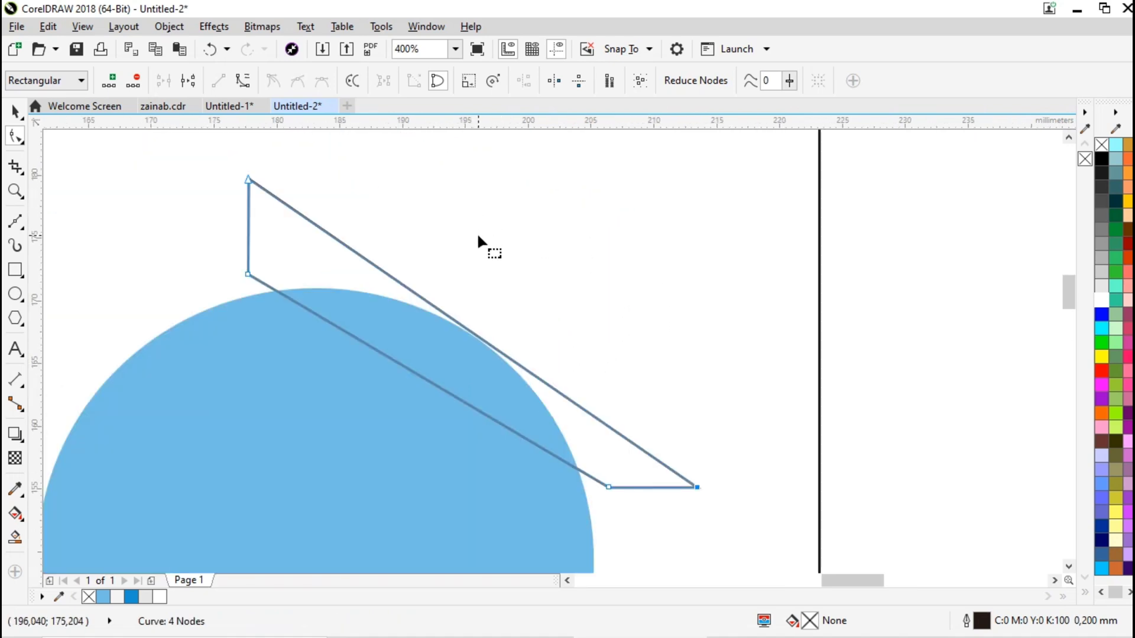
pyautogui.moveTo(247, 180); pyautogui.dragTo(247, 193)
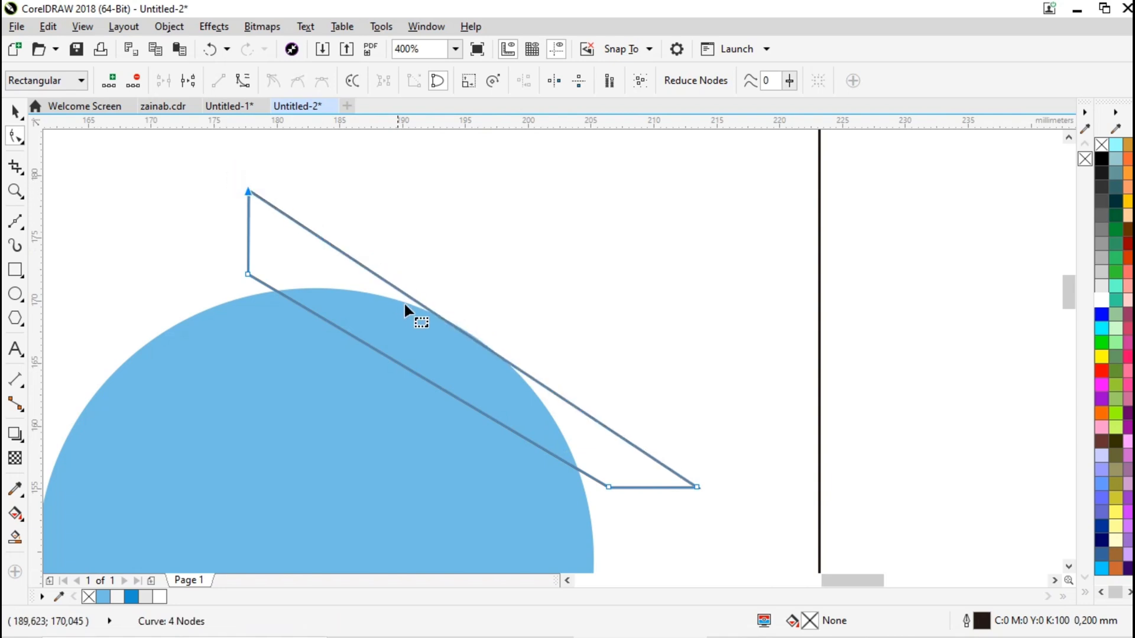
# - Convert the lower and upper long edges of the shape from lines to curves
pyautogui.rightClick(400, 362)
pyautogui.click(479, 139)
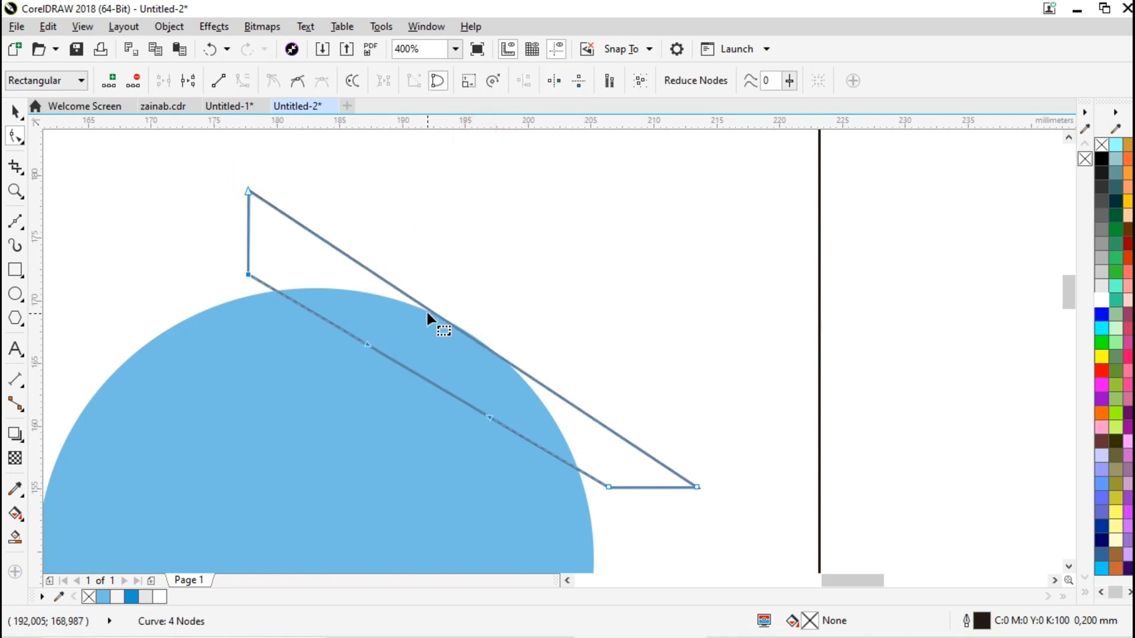
pyautogui.click(426, 307)
pyautogui.rightClick(426, 307)
pyautogui.press('Escape')
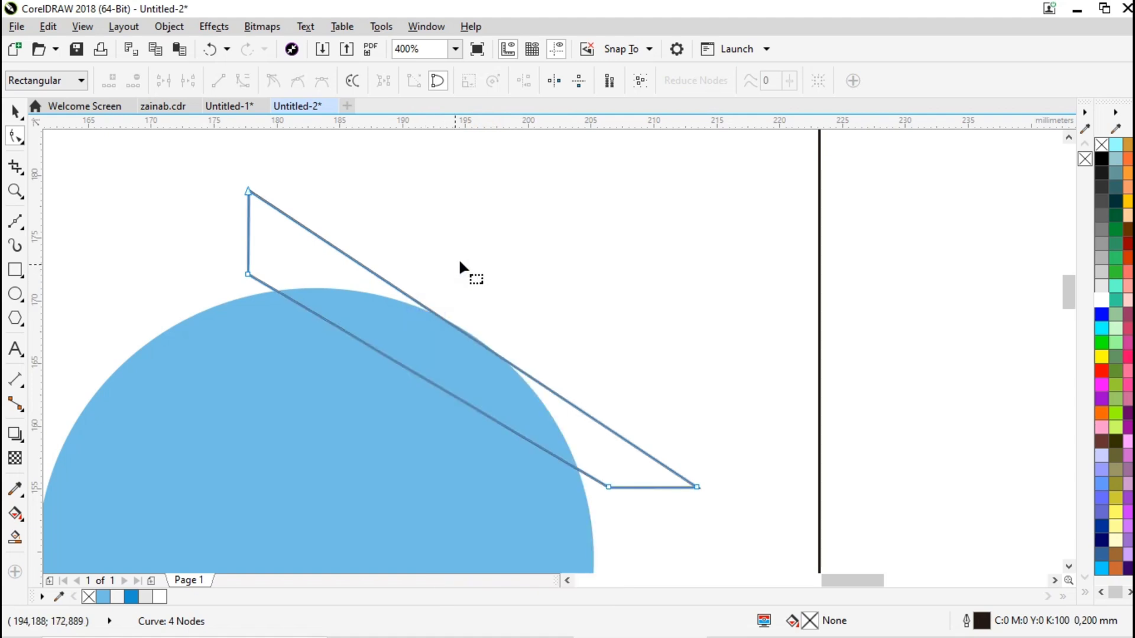
pyautogui.rightClick(432, 314)
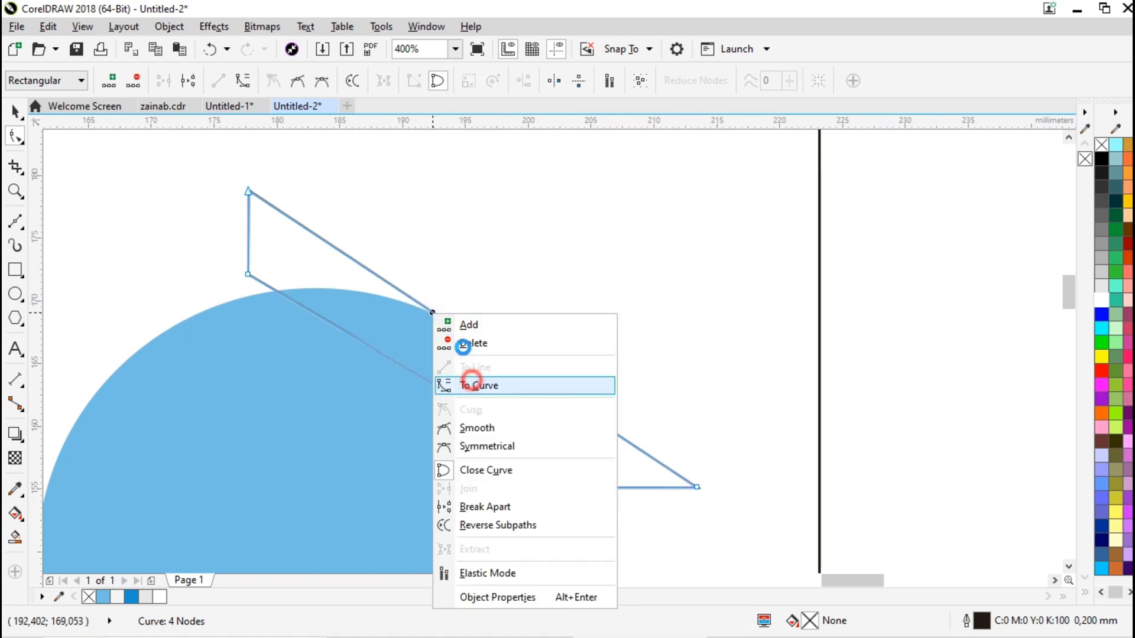
pyautogui.click(471, 382)
# - Bend both long edges outward into arcs that follow the blue circle's upper right contour
pyautogui.moveTo(443, 320); pyautogui.dragTo(499, 260)
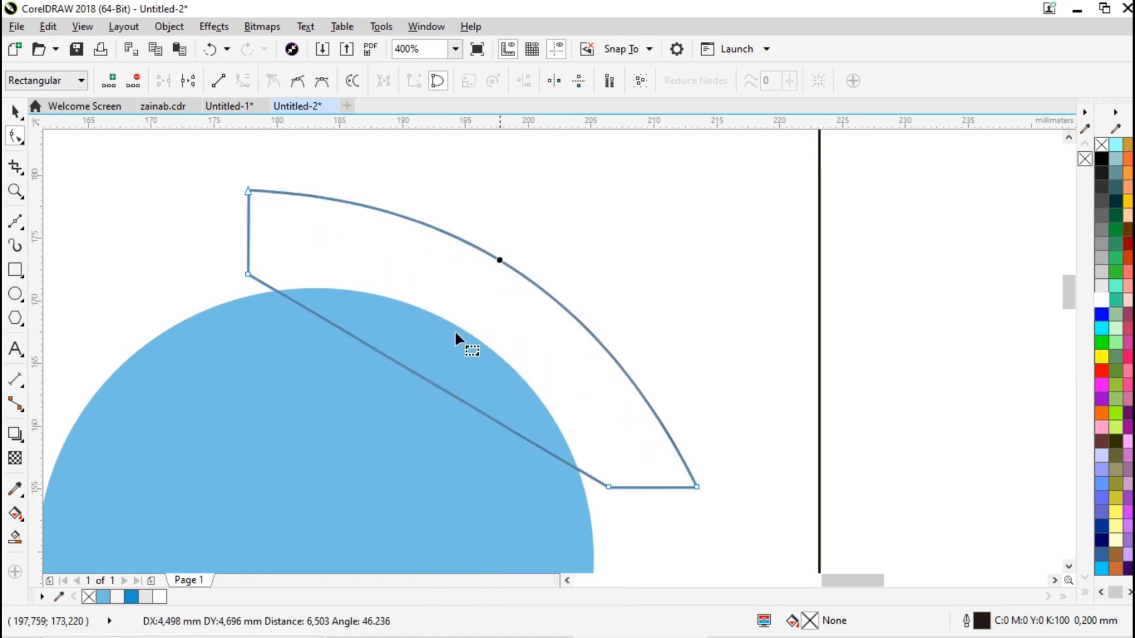
pyautogui.moveTo(417, 383); pyautogui.dragTo(468, 309)
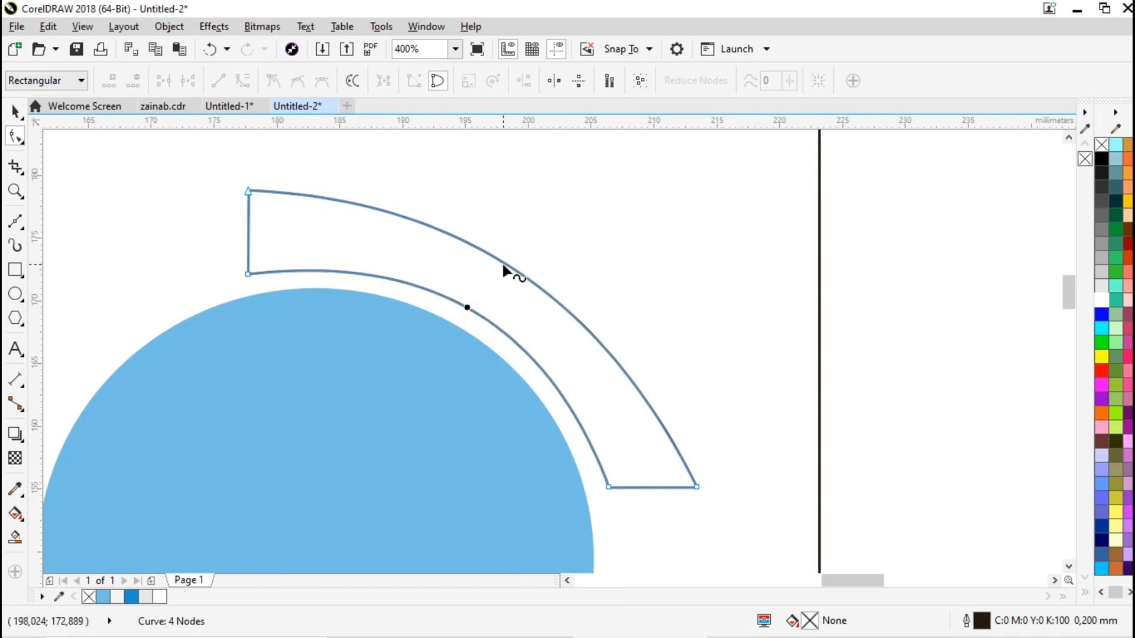
pyautogui.click(503, 265)
pyautogui.moveTo(503, 264); pyautogui.dragTo(532, 236)
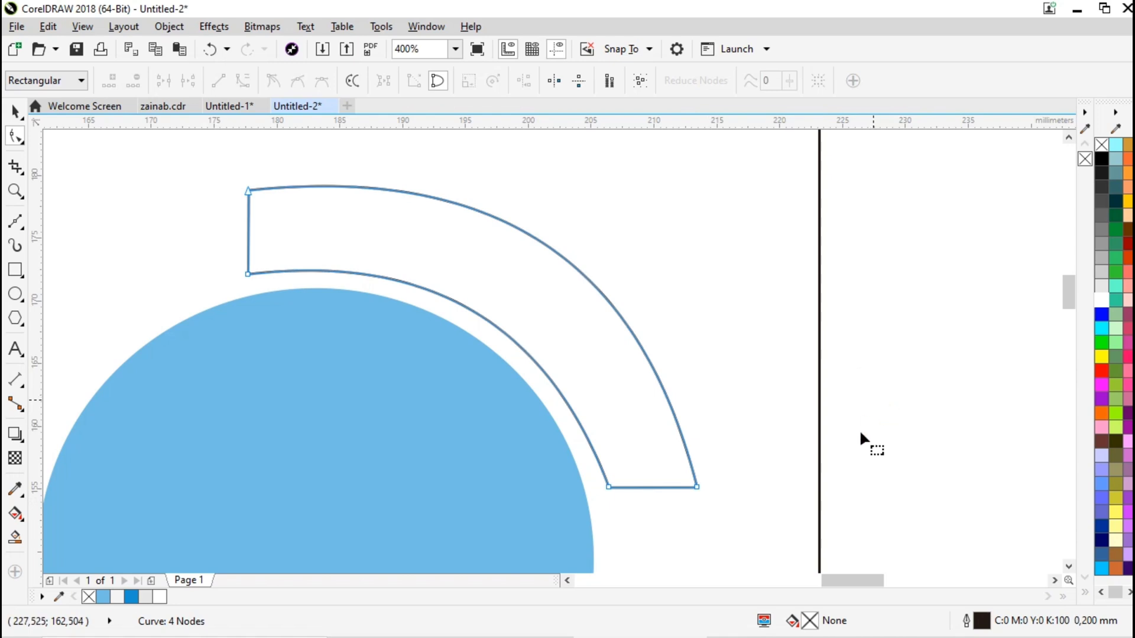
# - Shift the arc band's outer lower node about 0.3 mm horizontally away from the blue circle
pyautogui.scroll(2, 715, 495)
pyautogui.click(679, 469)
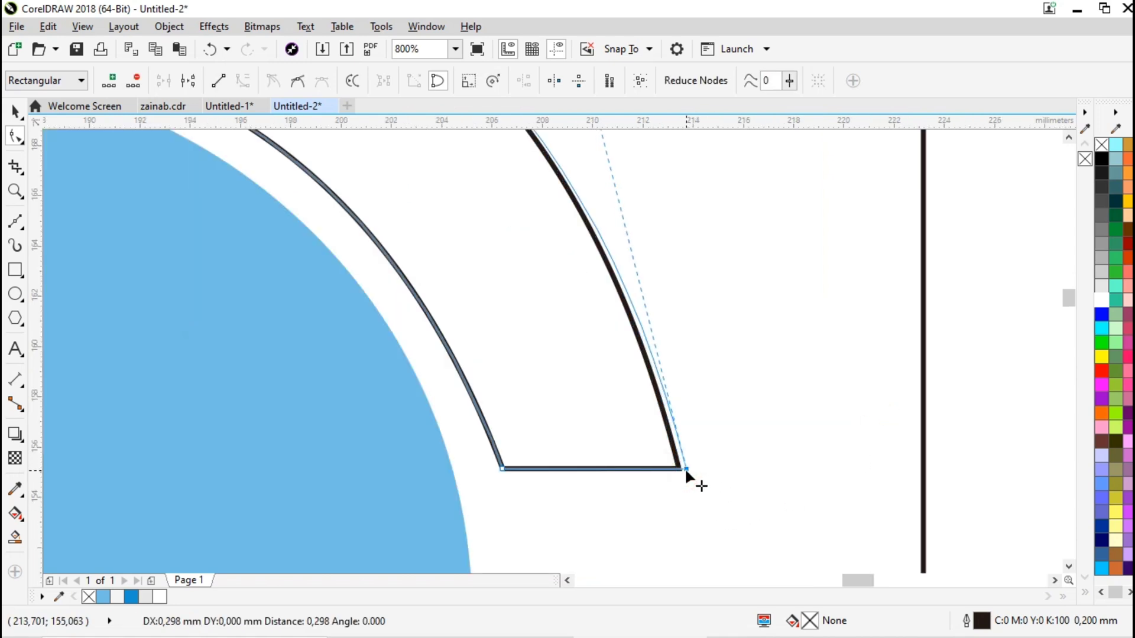
pyautogui.scroll(-4, 685, 467)
pyautogui.scroll(2, 668, 431)
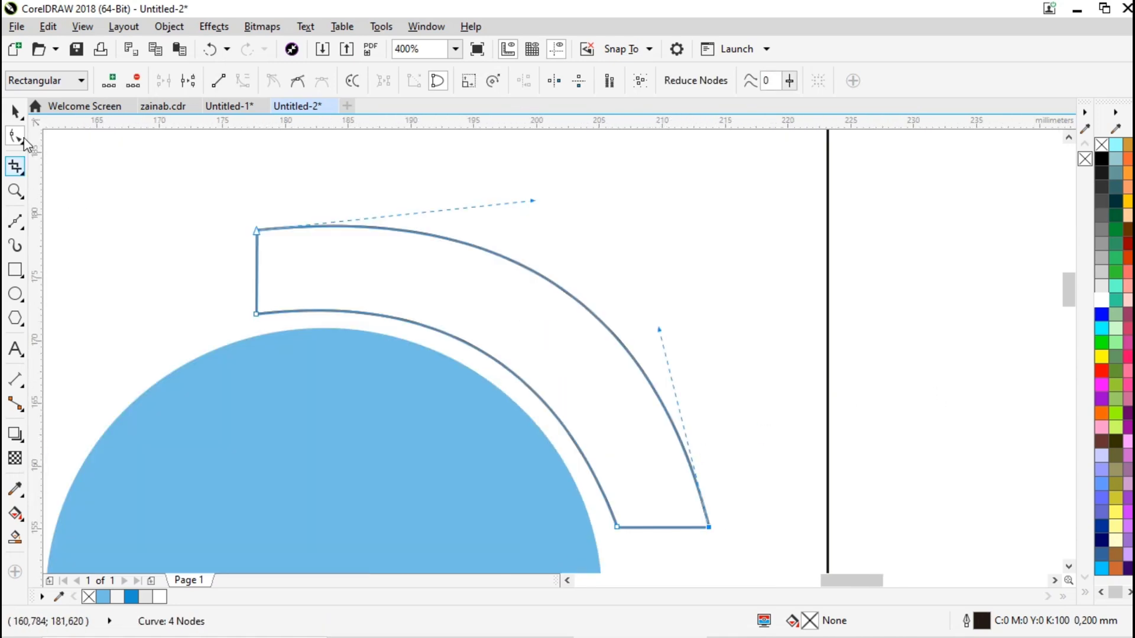
pyautogui.click(15, 110)
pyautogui.click(854, 274)
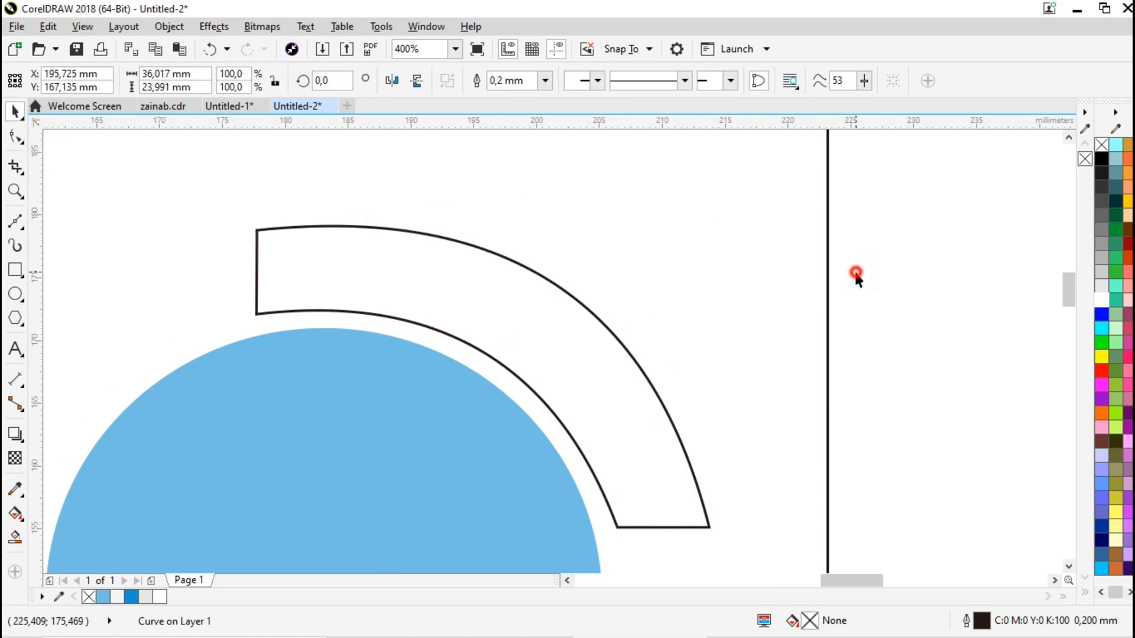
# - Fill the arc band with the document's blue R23 G147 B209 and remove its outline
pyautogui.scroll(-2, 847, 395)
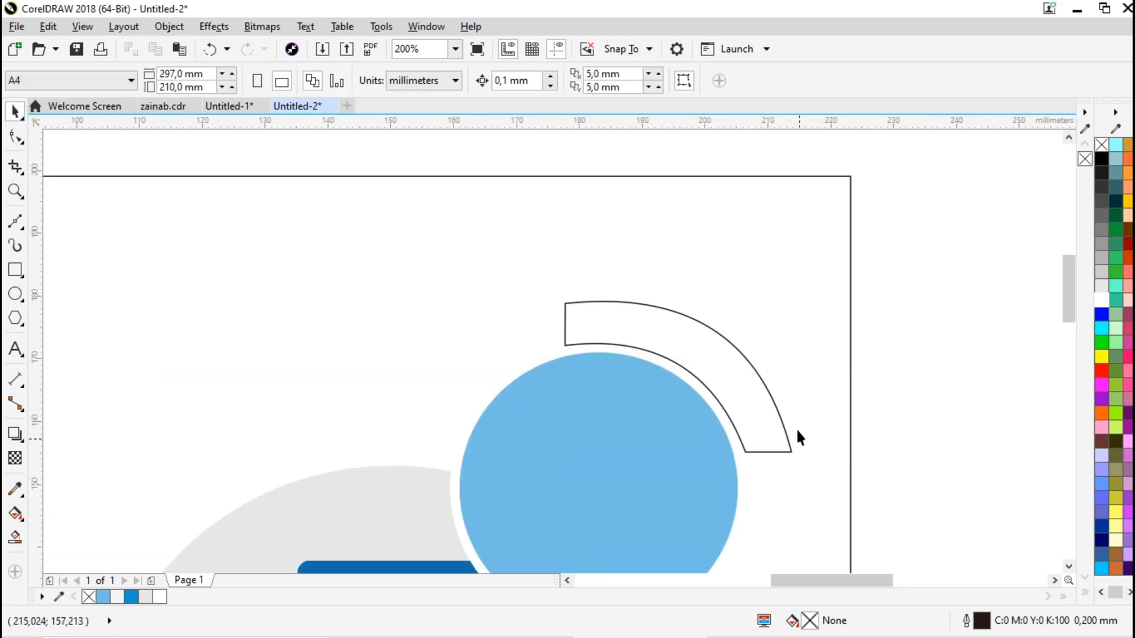
pyautogui.click(747, 381)
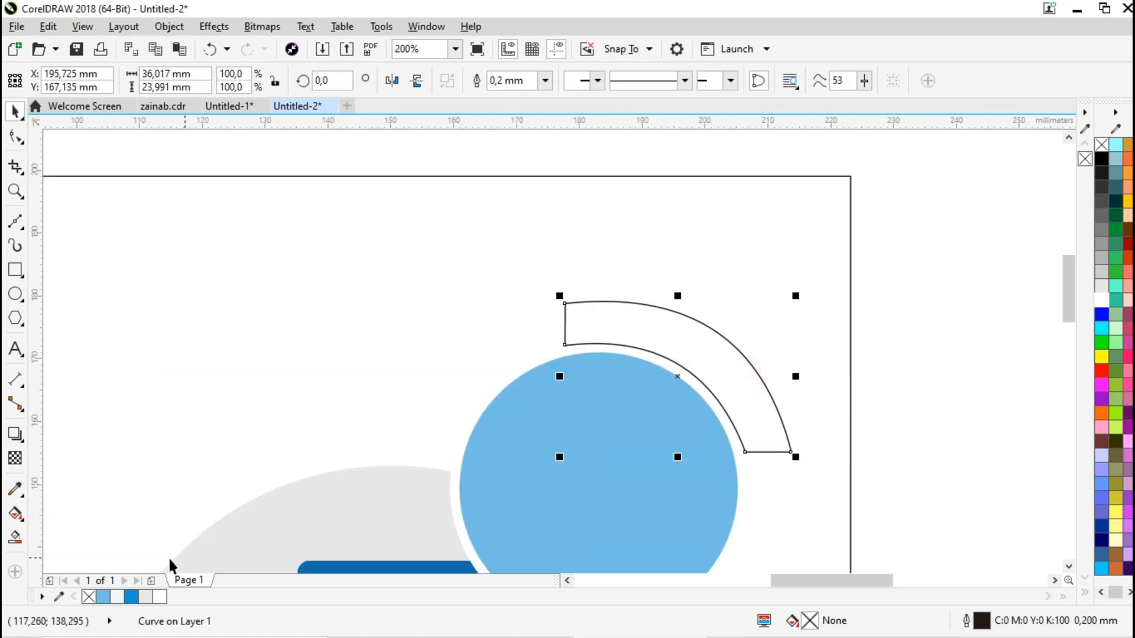
pyautogui.click(132, 597)
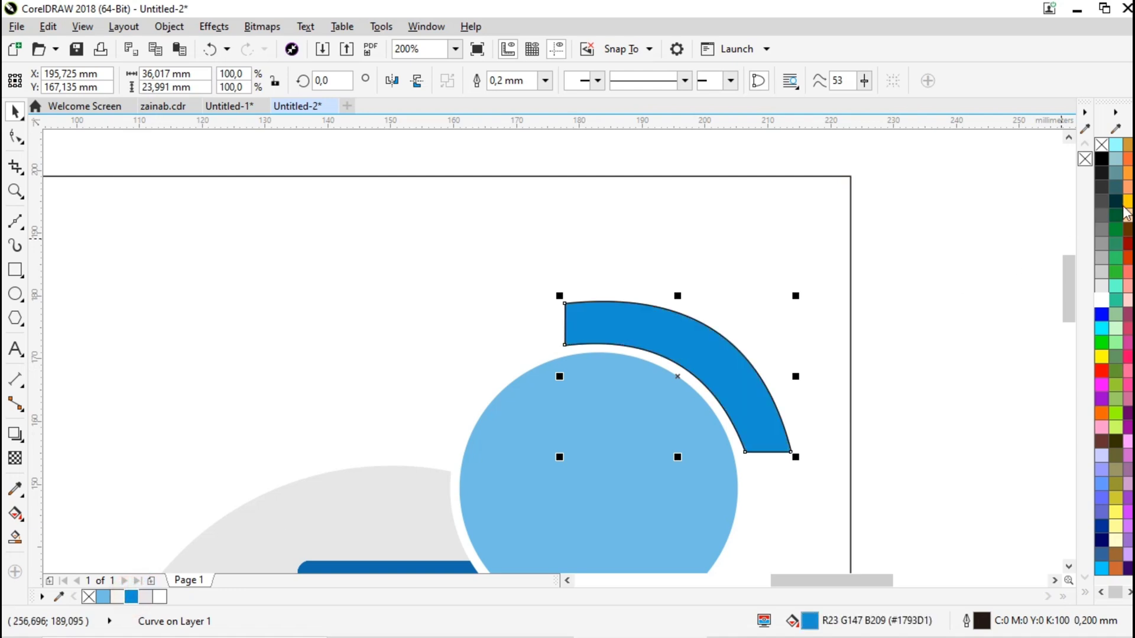
pyautogui.rightClick(1101, 144)
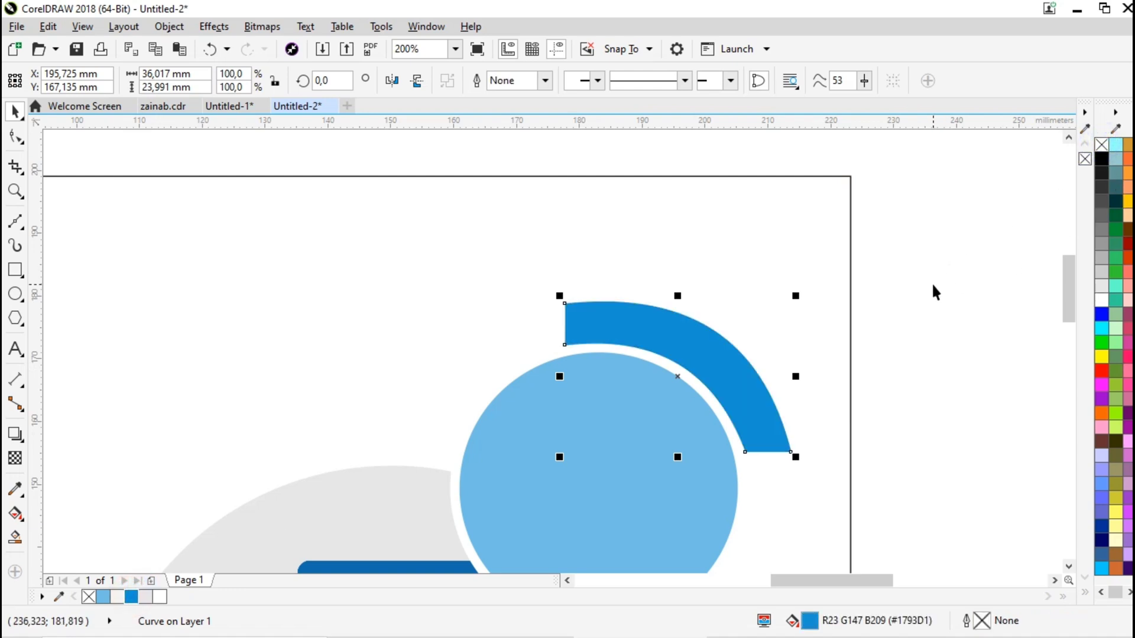
pyautogui.scroll(-3, 861, 299)
pyautogui.scroll(2, 860, 362)
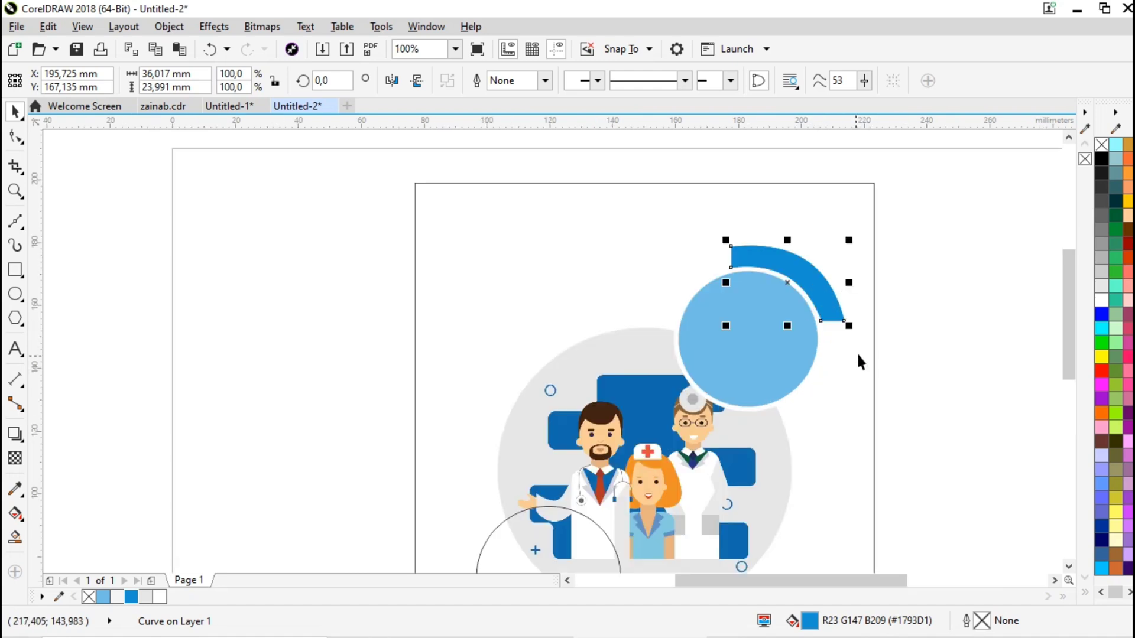
# - Create a copy of the arc band mirrored horizontally and vertically, and place it along the lower left contour of the outlined circle
pyautogui.click(392, 80)
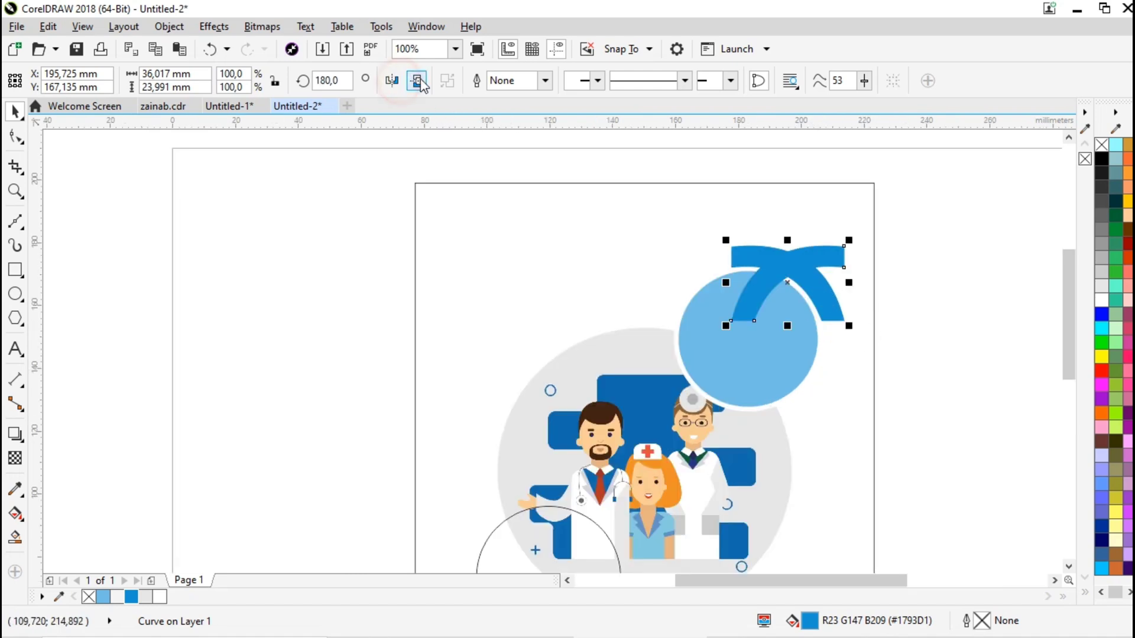
pyautogui.click(420, 81)
pyautogui.scroll(-1, 776, 261)
pyautogui.moveTo(779, 281); pyautogui.dragTo(665, 448)
pyautogui.scroll(1, 638, 460)
pyautogui.scroll(1, 644, 454)
pyautogui.scroll(-1, 658, 447)
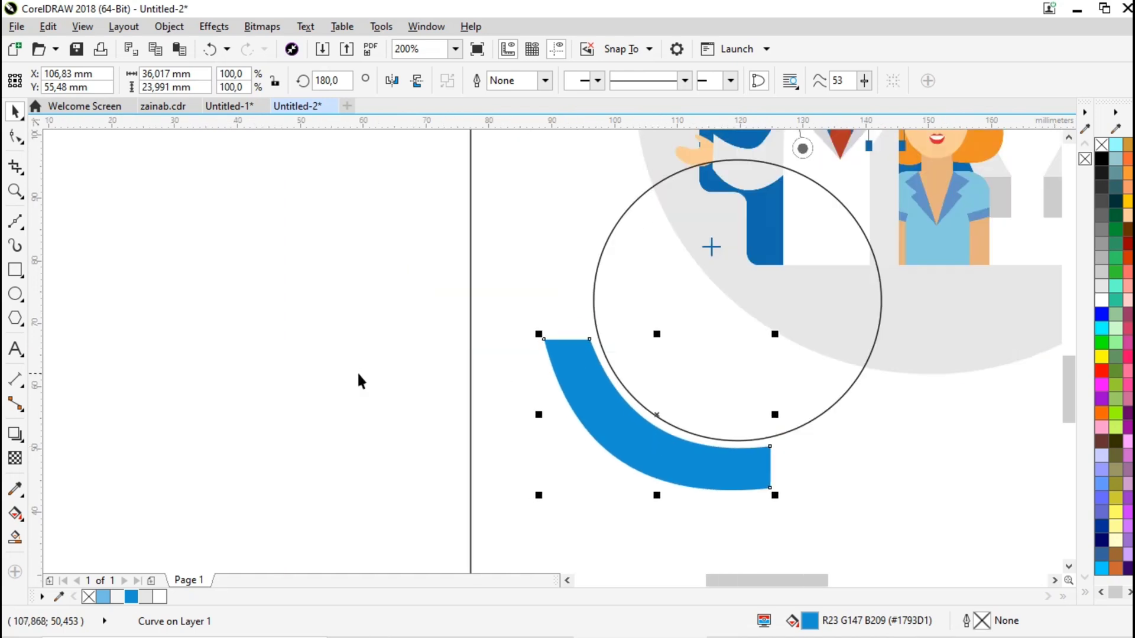
pyautogui.click(299, 360)
pyautogui.click(807, 349)
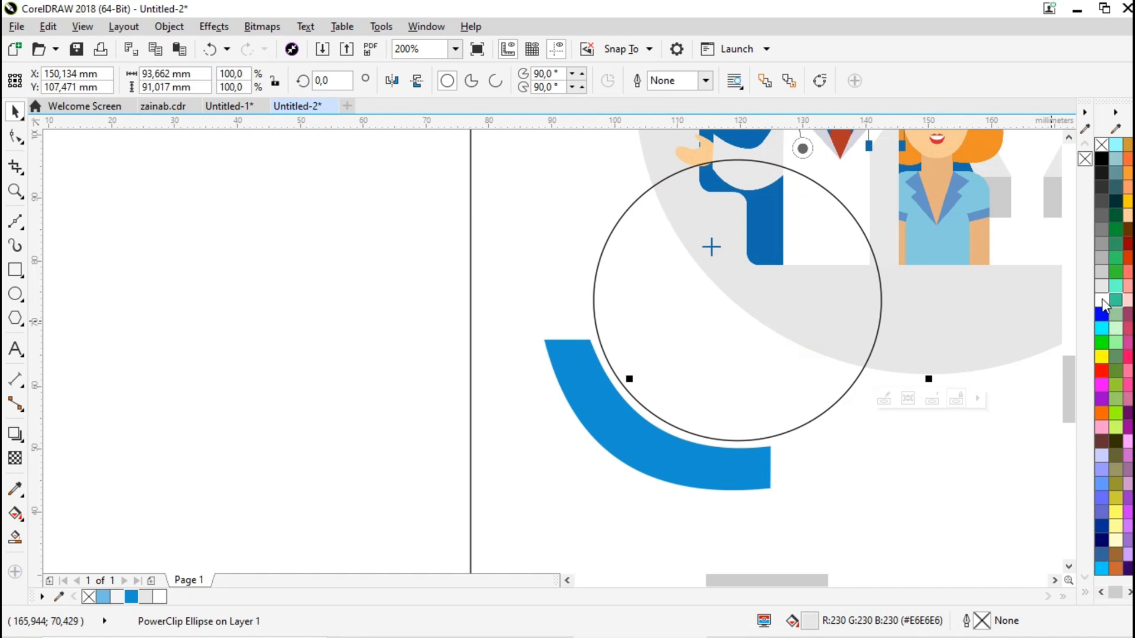
pyautogui.click(1103, 301)
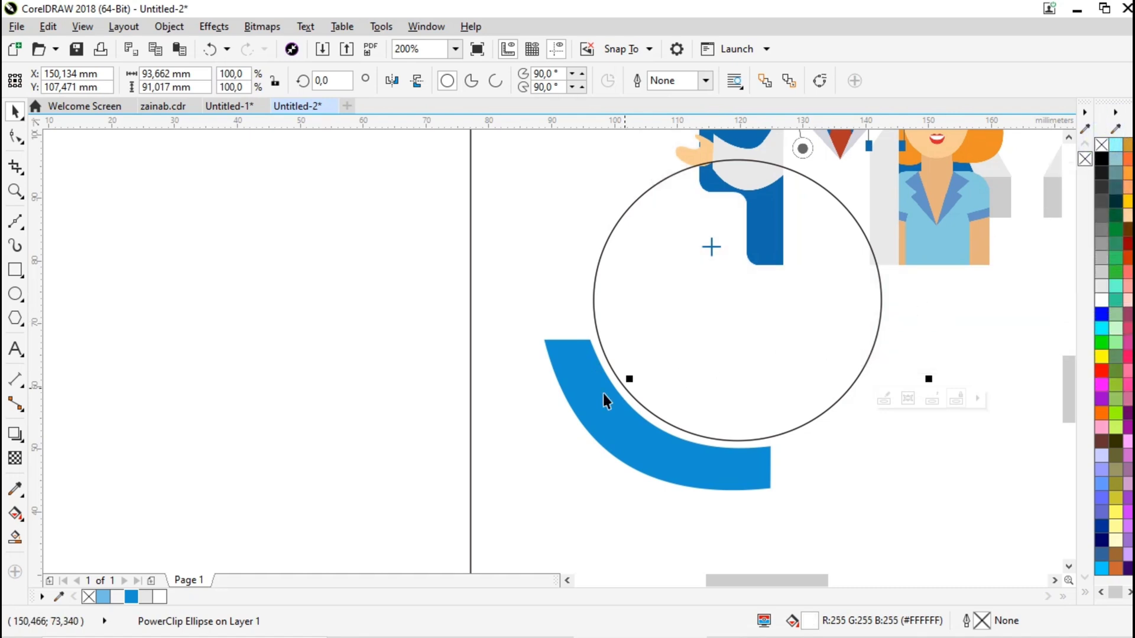
pyautogui.click(664, 317)
pyautogui.scroll(-2, 664, 316)
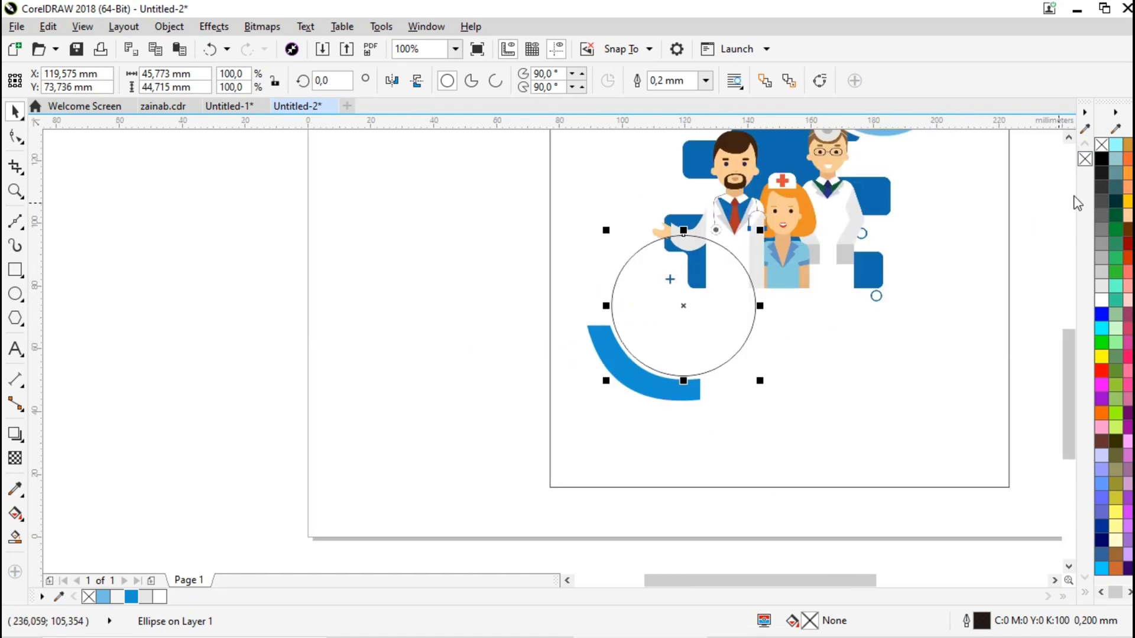
pyautogui.click(1103, 302)
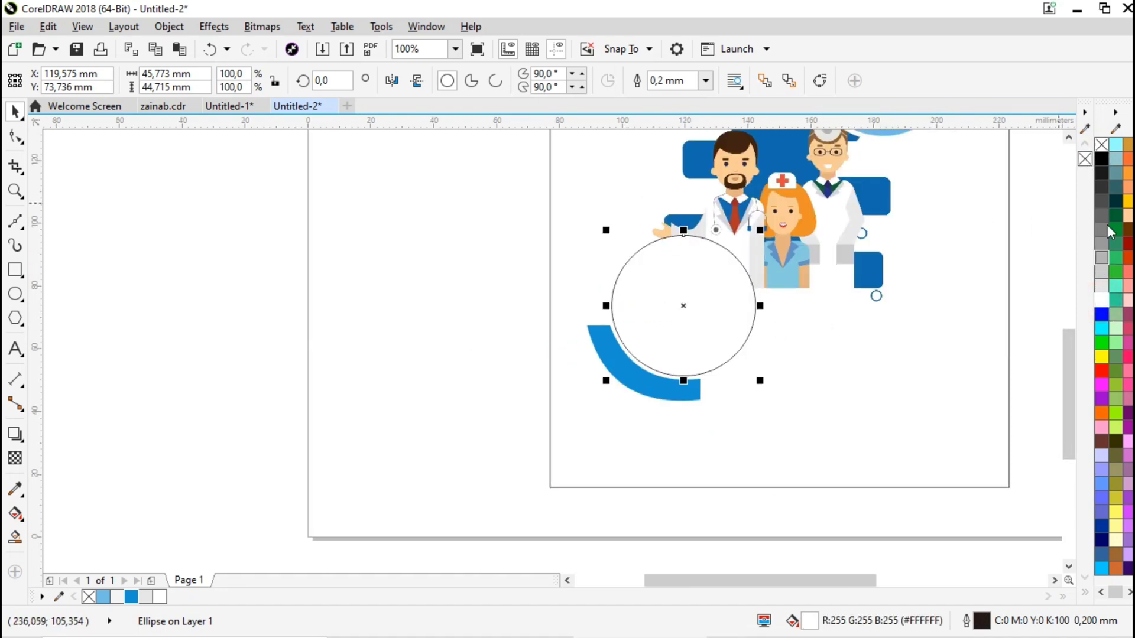
pyautogui.hotkey('ctrl', 'z')
pyautogui.click(818, 290)
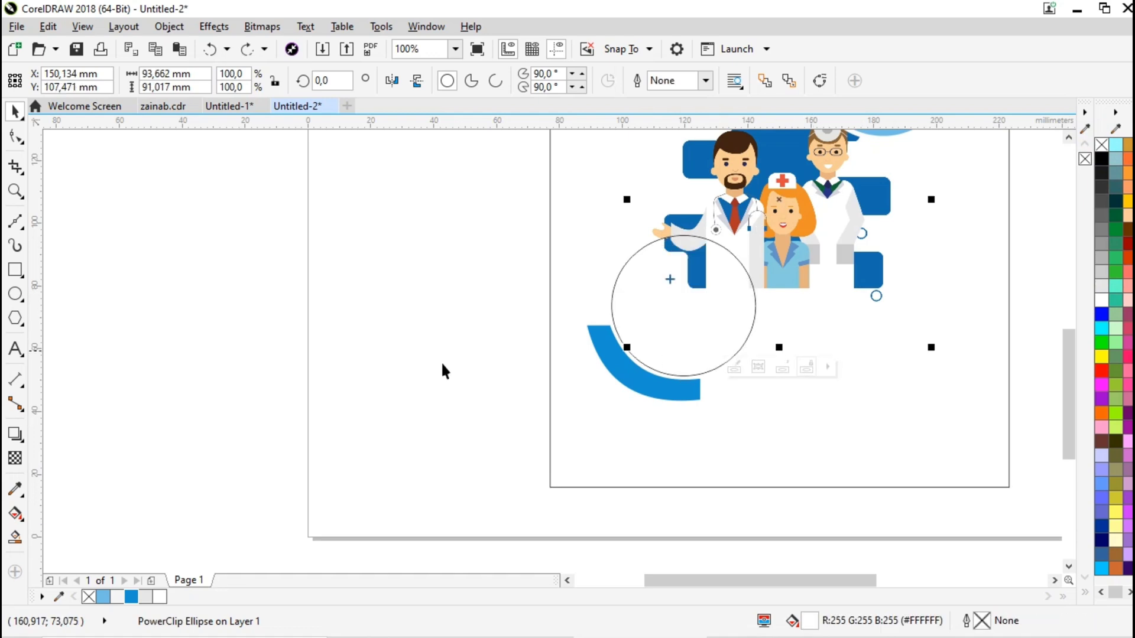
# - Fill the small outlined circle overlapping the grey circle's lower left with white and remove its outline
pyautogui.scroll(-2, 441, 361)
pyautogui.scroll(2, 622, 303)
pyautogui.click(507, 400)
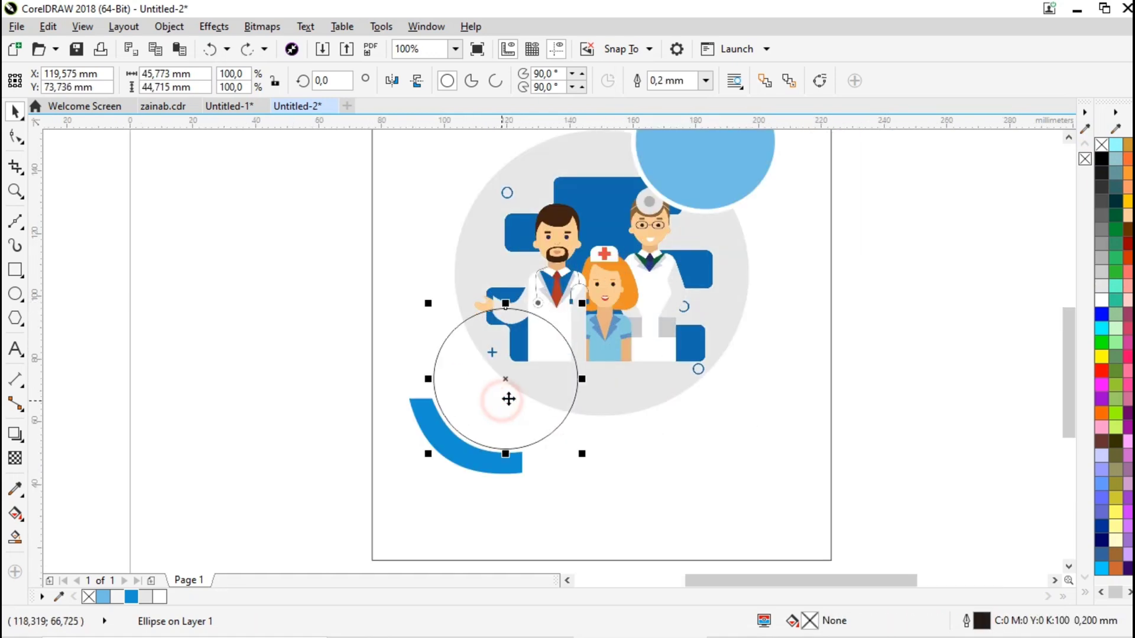
pyautogui.click(1102, 302)
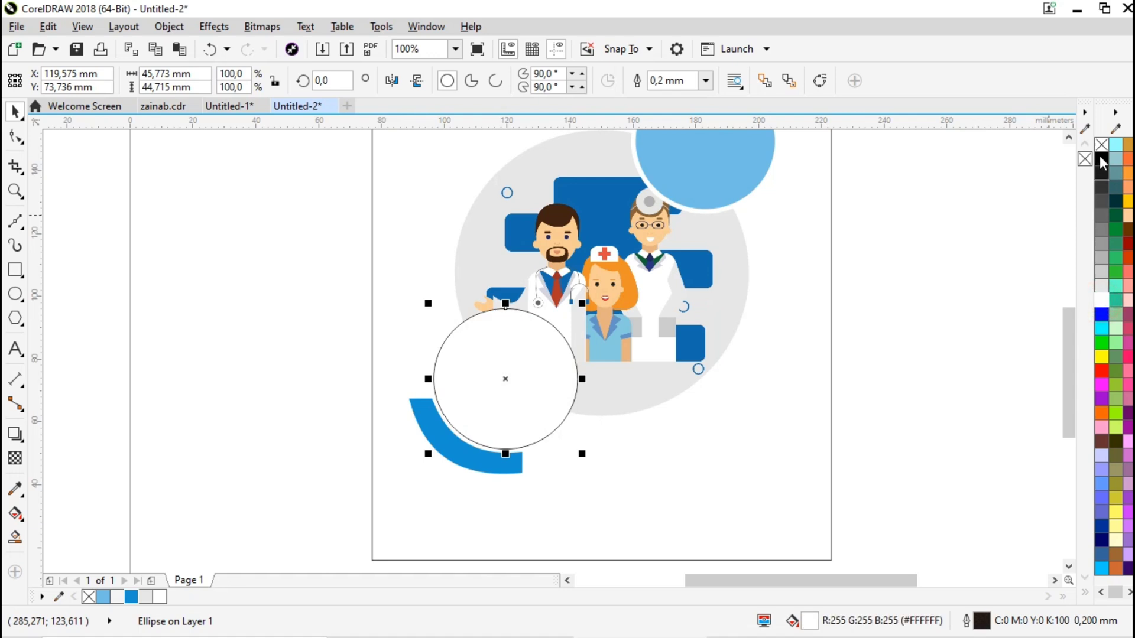
pyautogui.click(1102, 145)
pyautogui.click(289, 347)
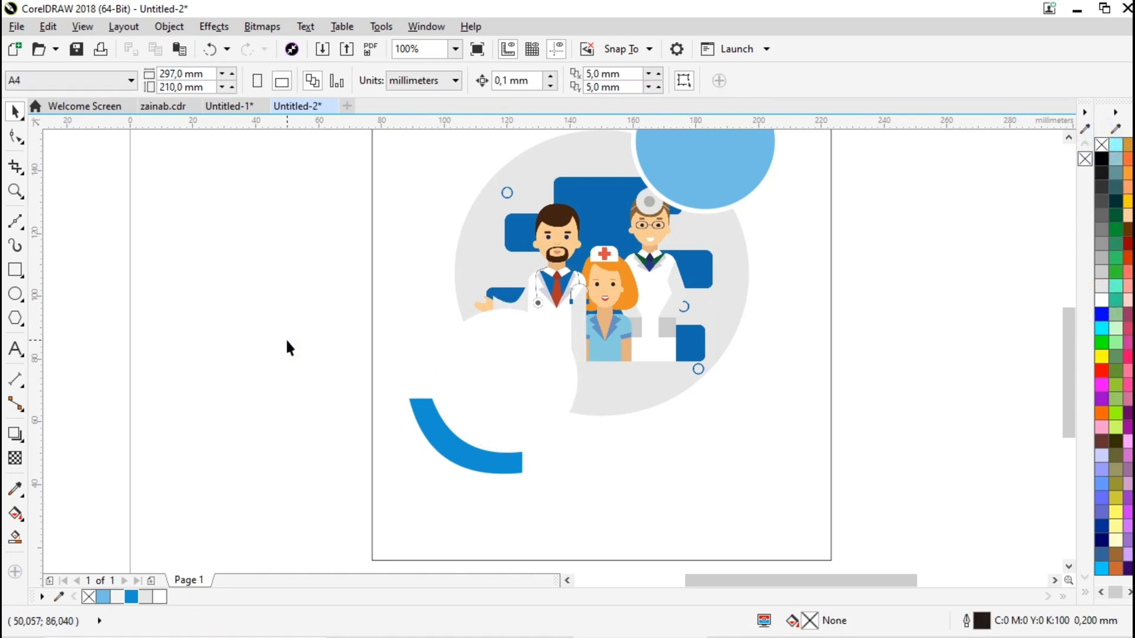
# - Import pngwing.com (44).png onto the light blue circle and enlarge it to about 31.75 mm square
pyautogui.hotkey('ctrl', 'i')
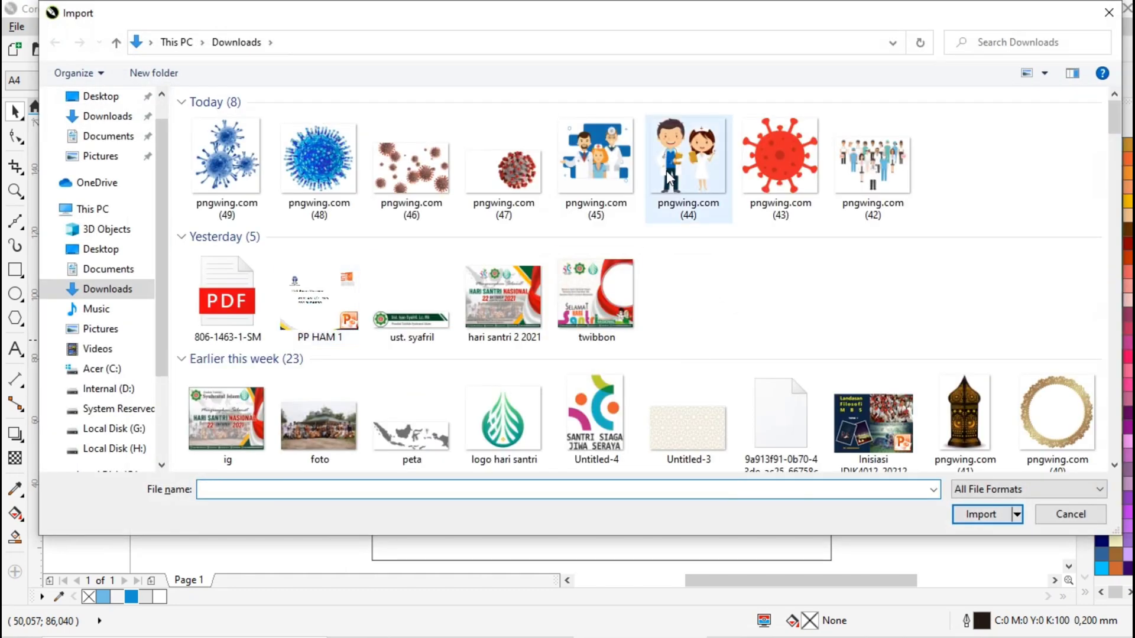
pyautogui.click(668, 178)
pyautogui.click(982, 515)
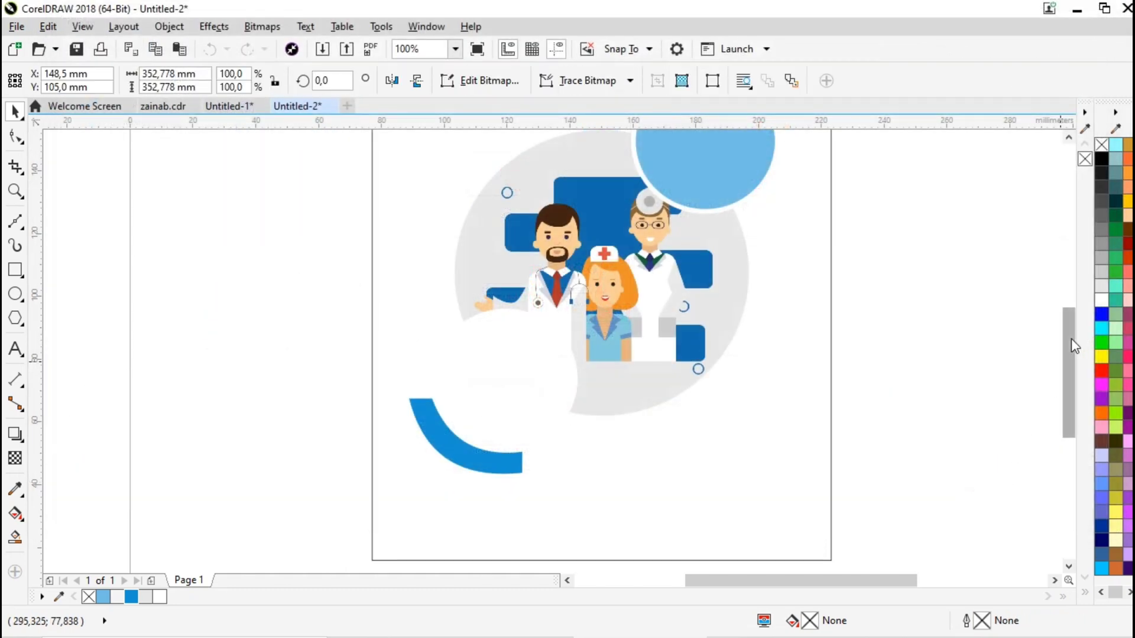
pyautogui.moveTo(1071, 339); pyautogui.dragTo(1058, 292)
pyautogui.moveTo(667, 266); pyautogui.dragTo(754, 353)
pyautogui.scroll(2, 723, 287)
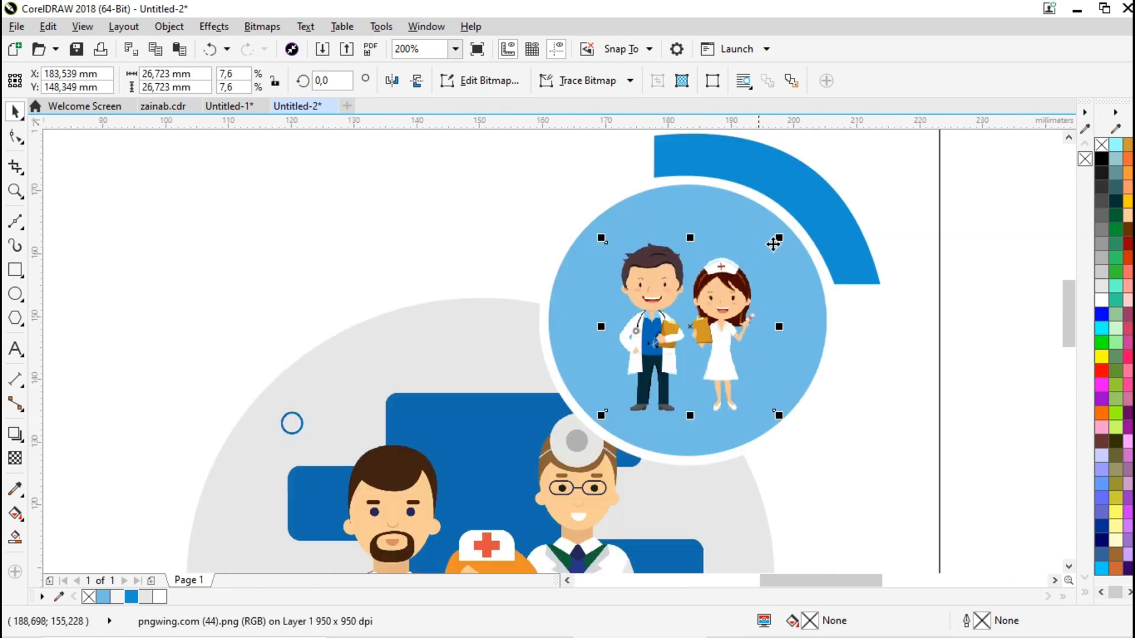
pyautogui.moveTo(777, 240); pyautogui.dragTo(795, 222)
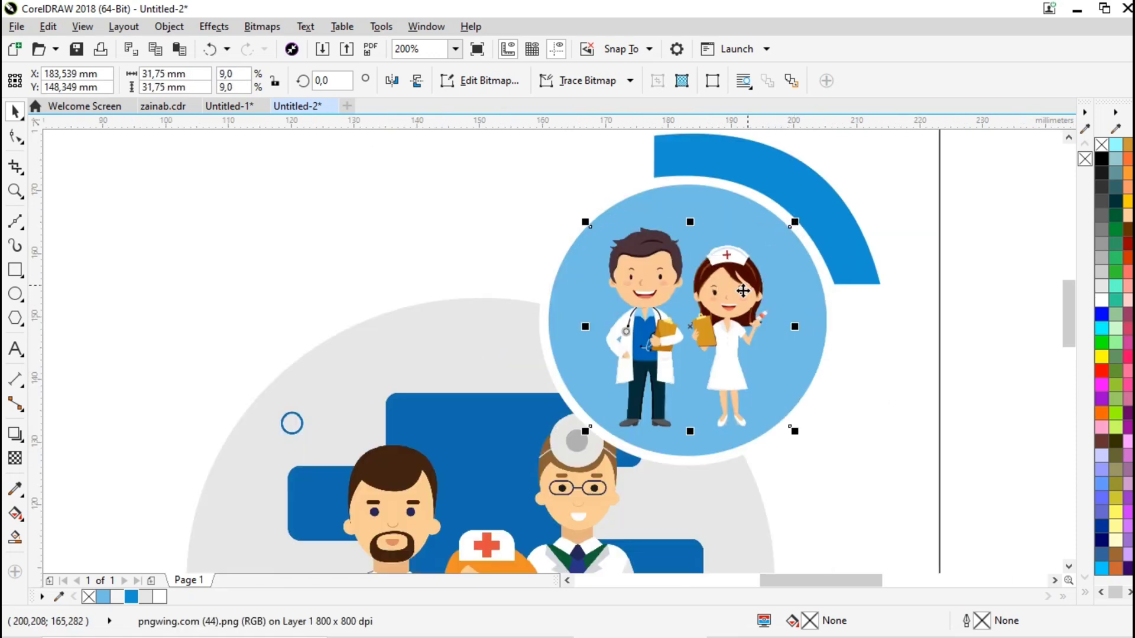
# - PowerClip the doctor and nurse image inside the light blue circle
pyautogui.rightClick(742, 291)
pyautogui.click(816, 150)
pyautogui.click(709, 194)
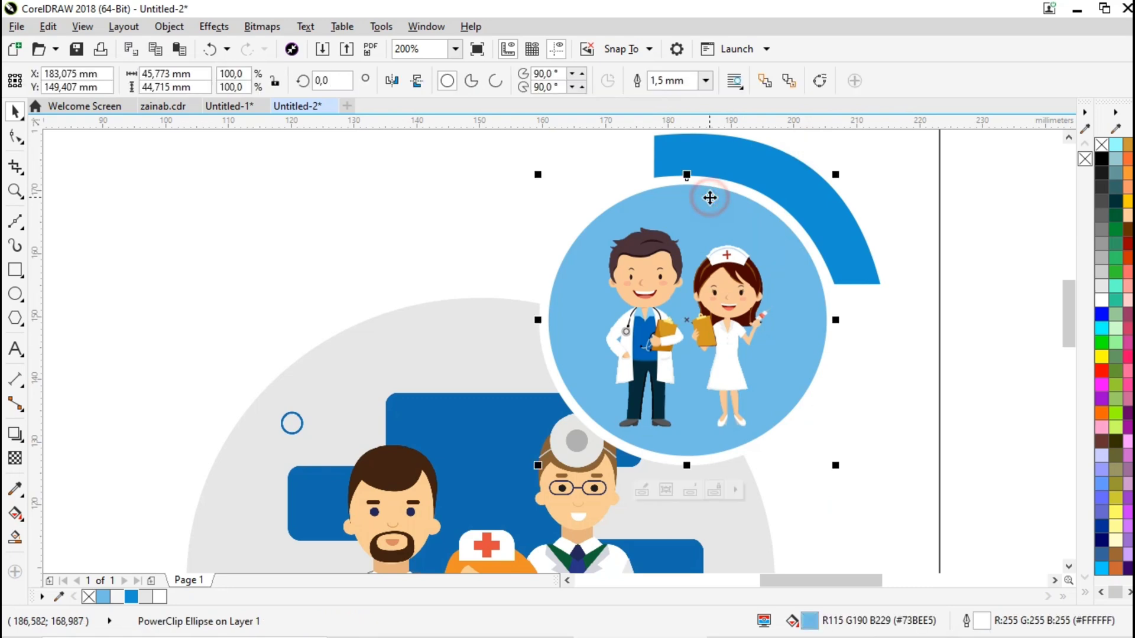
pyautogui.click(1037, 309)
# - Import pngwing.com (48).png onto the small white circle and enlarge it to about 34.9 by 32.3 mm
pyautogui.scroll(-4, 914, 331)
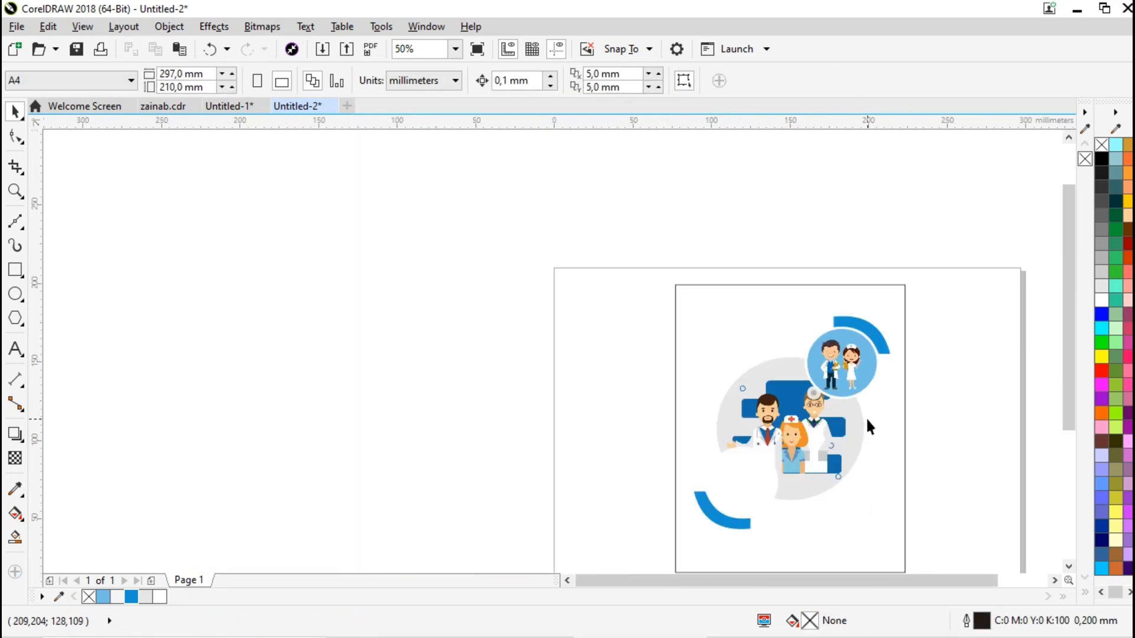
pyautogui.scroll(2, 777, 533)
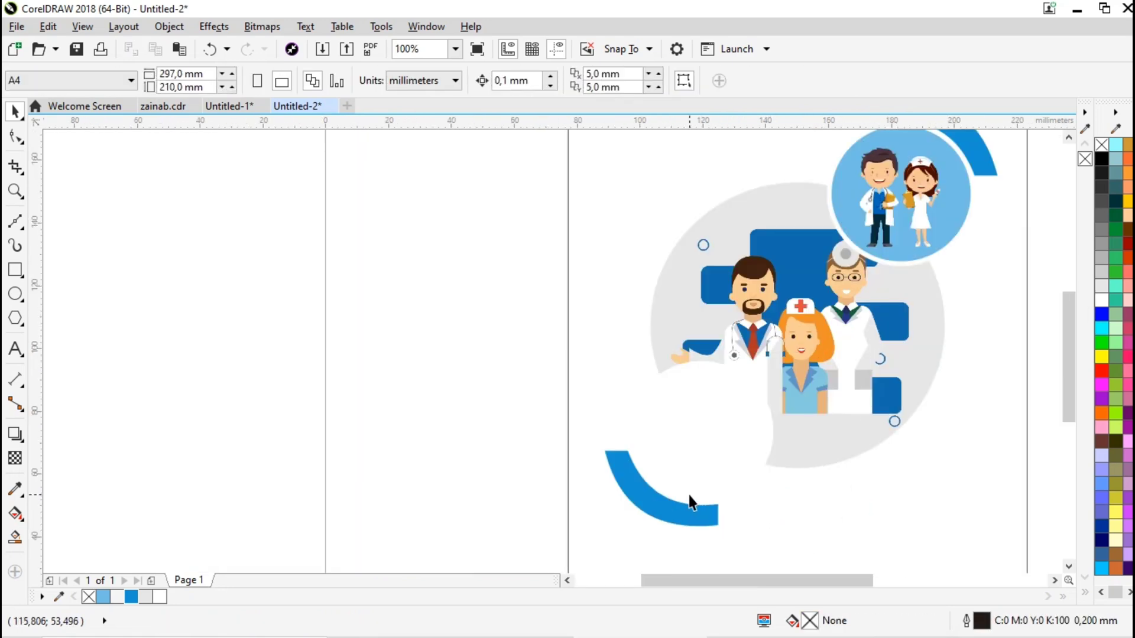
pyautogui.hotkey('ctrl', 'i')
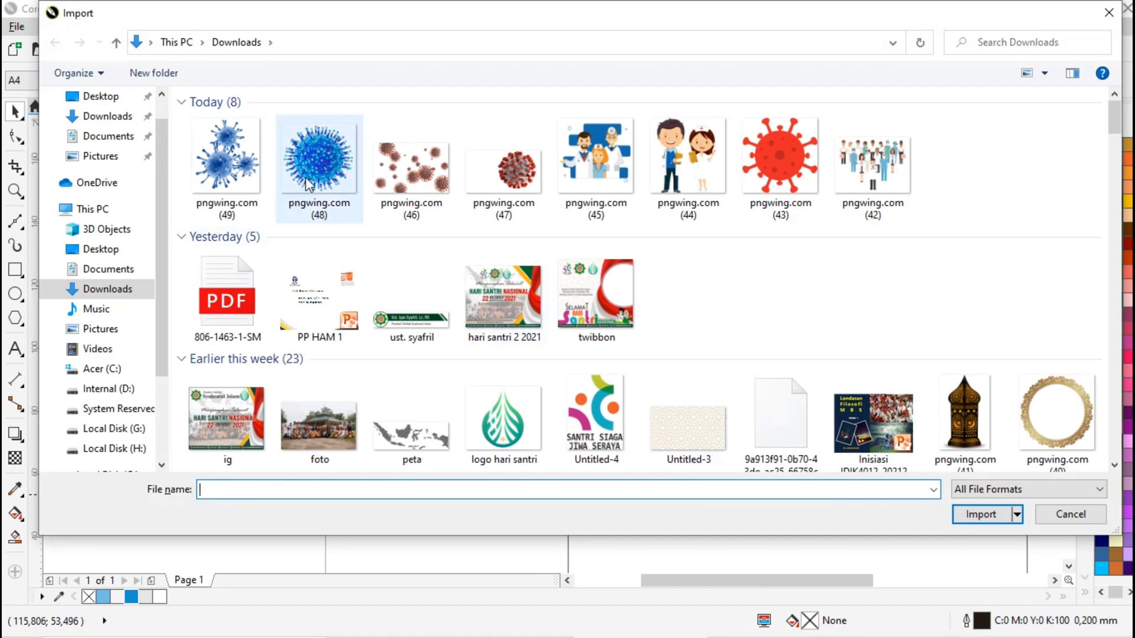
pyautogui.click(308, 185)
pyautogui.click(981, 515)
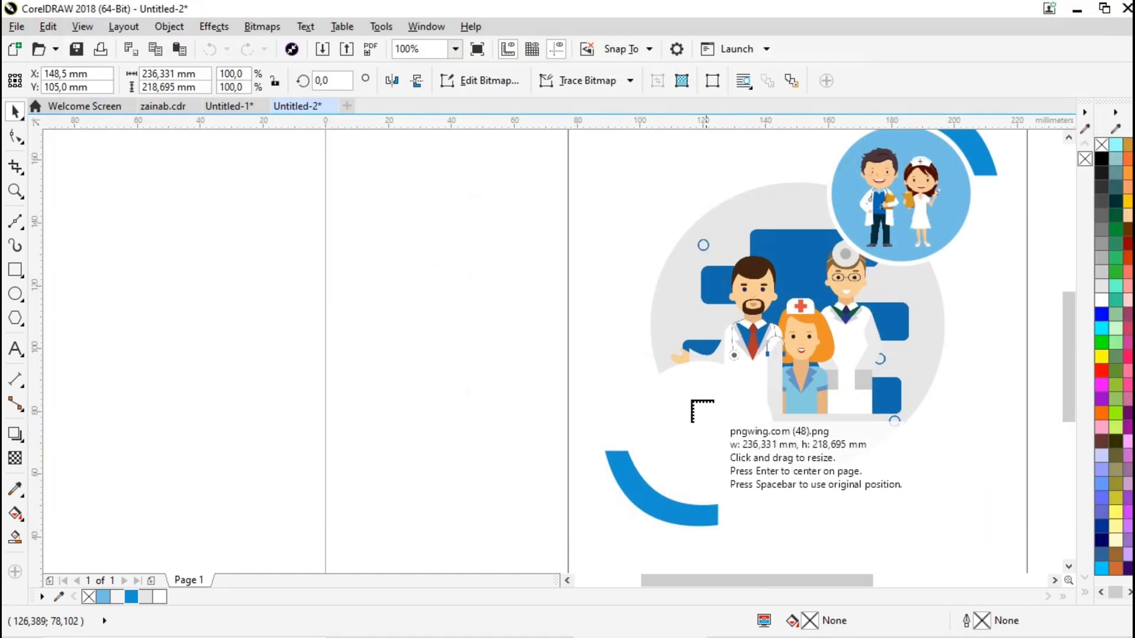
pyautogui.moveTo(663, 381); pyautogui.dragTo(753, 488)
pyautogui.scroll(1, 730, 434)
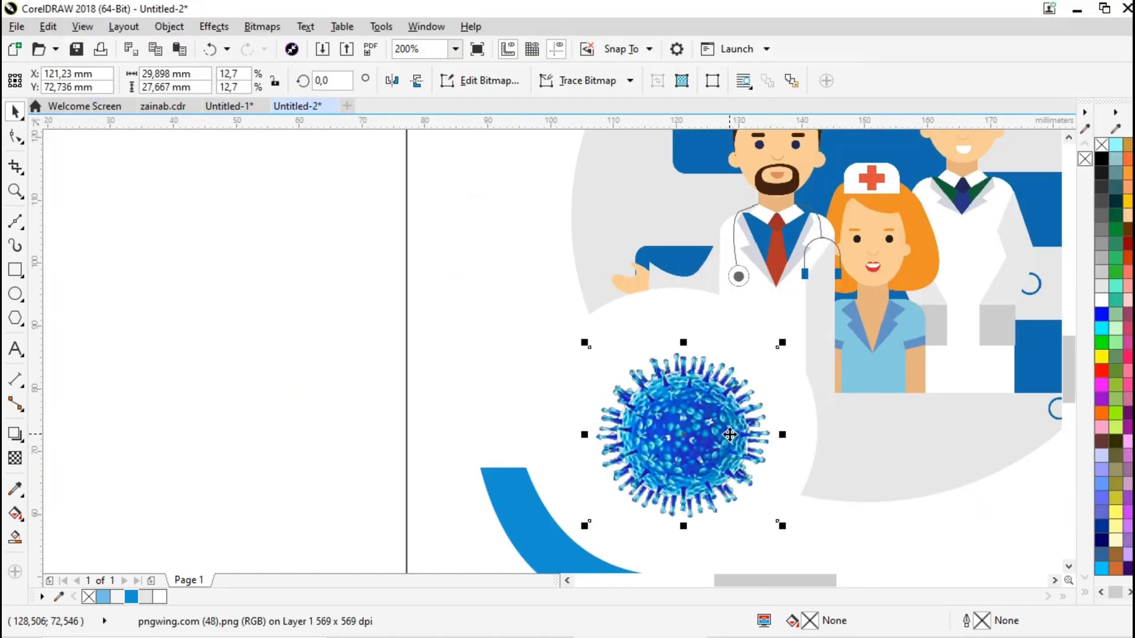
pyautogui.moveTo(783, 343); pyautogui.dragTo(780, 337)
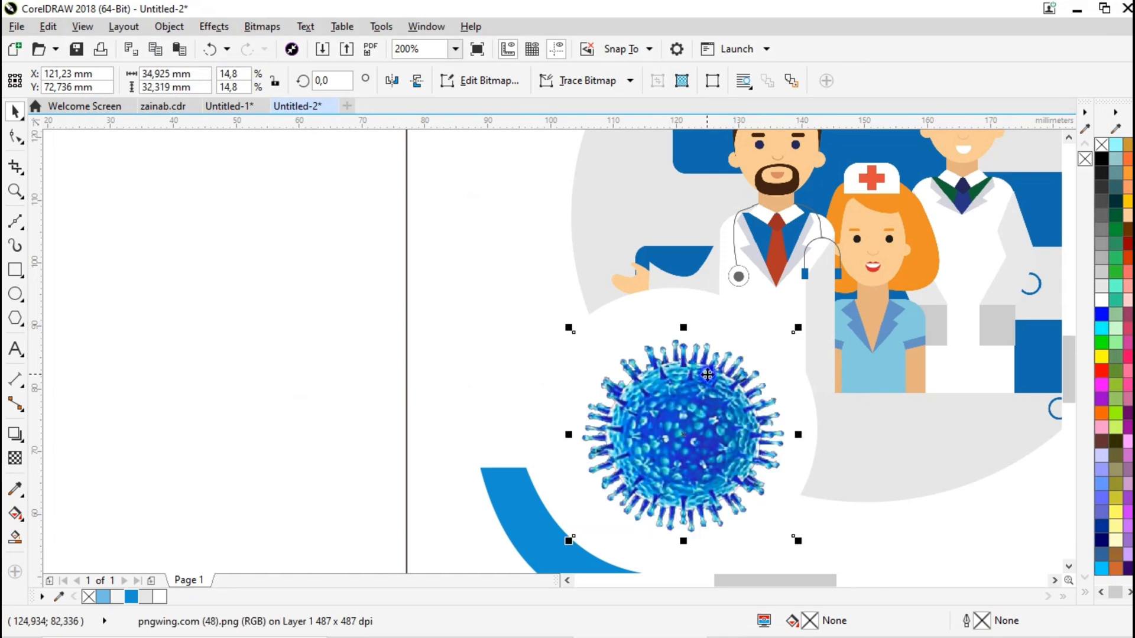
# - Align the blue virus image's center horizontally and vertically with the small white circle
pyautogui.rightClick(780, 337)
pyautogui.click(599, 306)
pyautogui.click(646, 305)
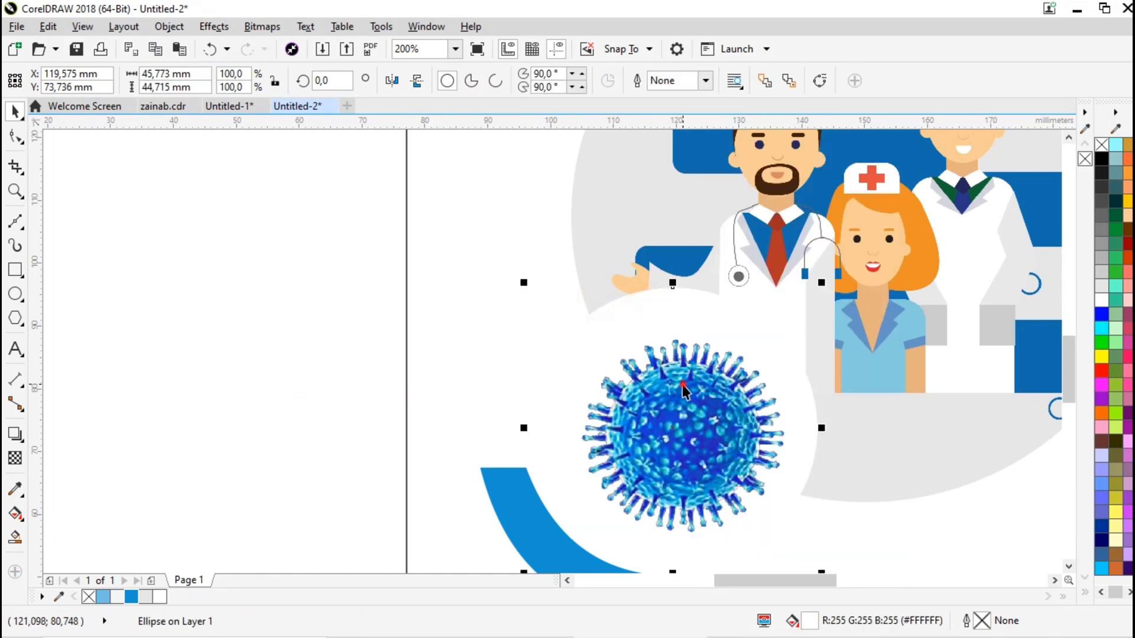
pyautogui.click(683, 384)
pyautogui.keyDown('shift'); pyautogui.click(676, 293); pyautogui.keyUp('shift')
pyautogui.press('c')
pyautogui.press('e')
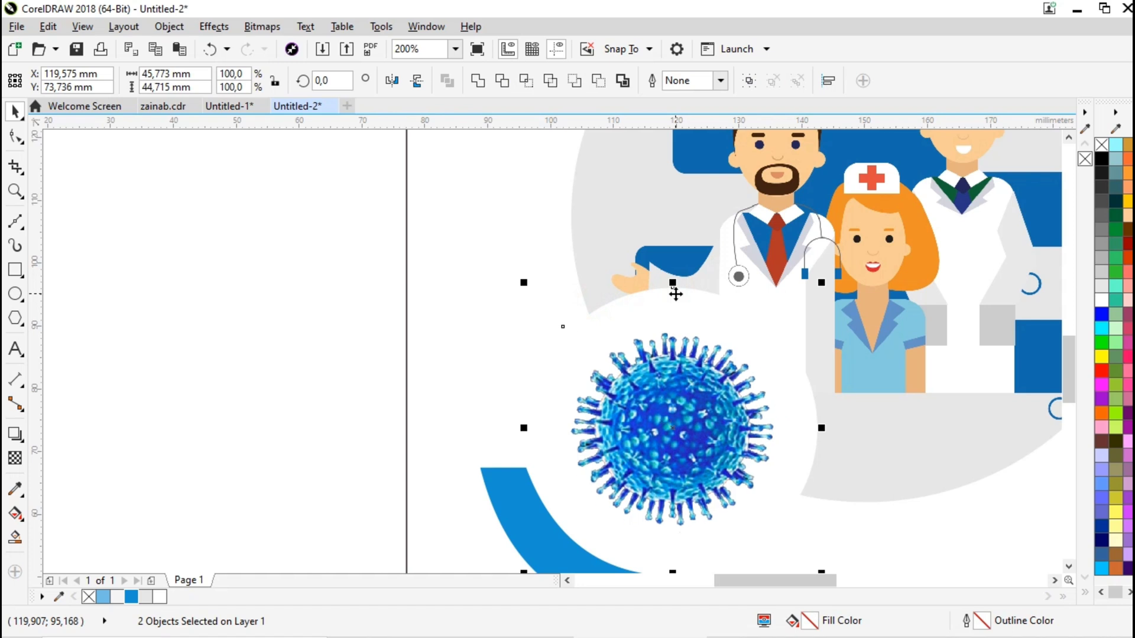
# - PowerClip the blue virus image inside the small white circle
pyautogui.click(722, 392)
pyautogui.rightClick(722, 393)
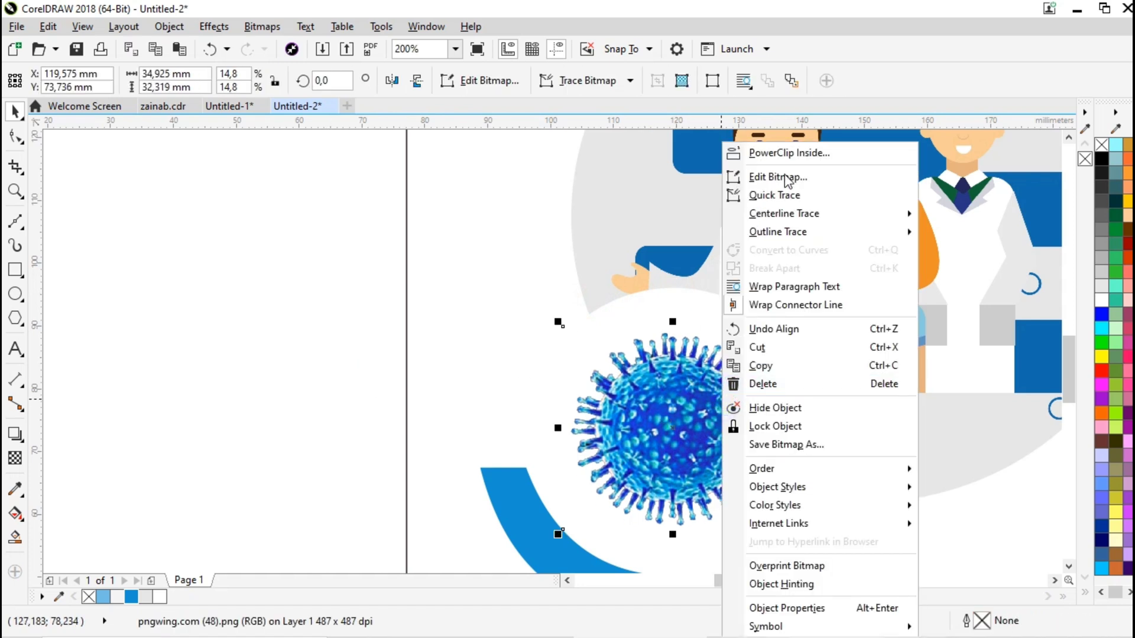
pyautogui.click(795, 152)
pyautogui.click(679, 305)
pyautogui.click(351, 308)
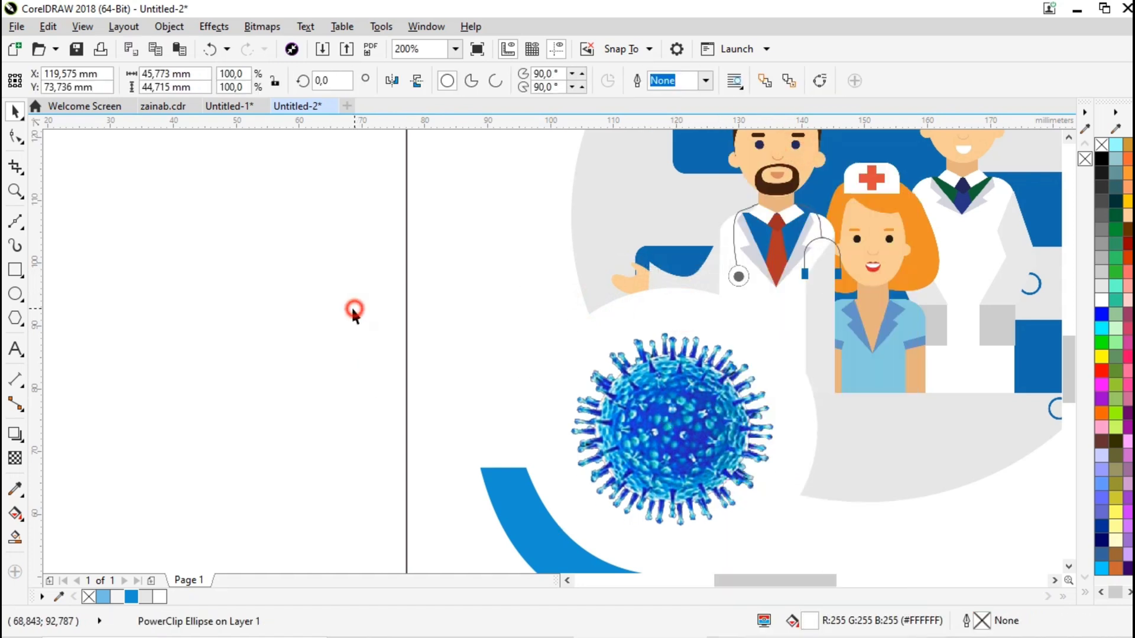
pyautogui.scroll(-2, 353, 317)
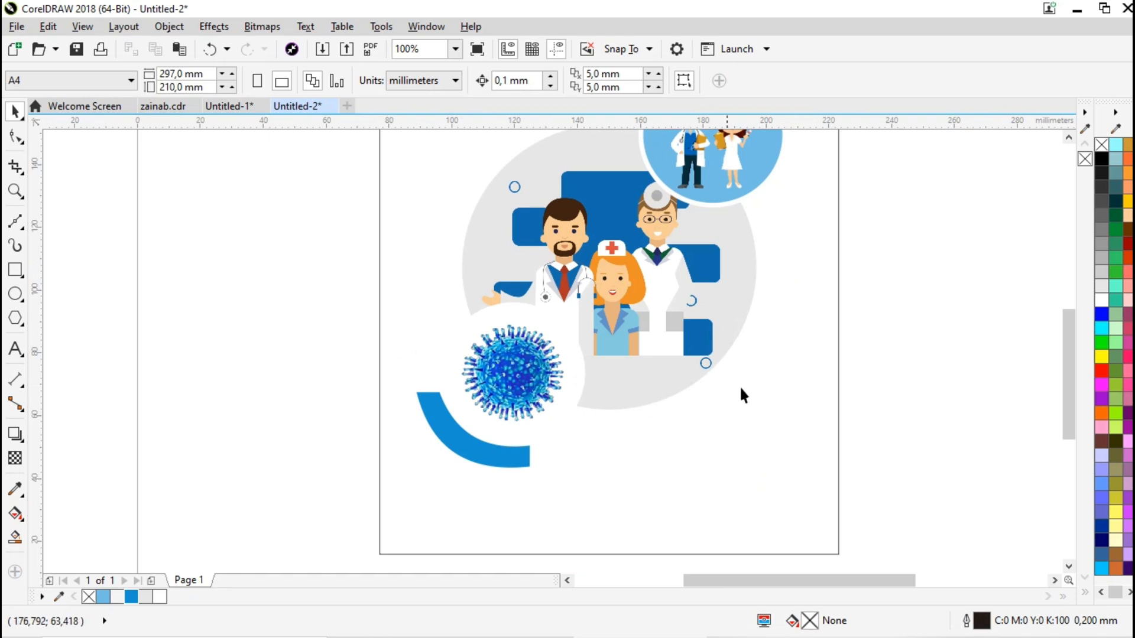
pyautogui.scroll(-2, 733, 370)
pyautogui.scroll(2, 680, 224)
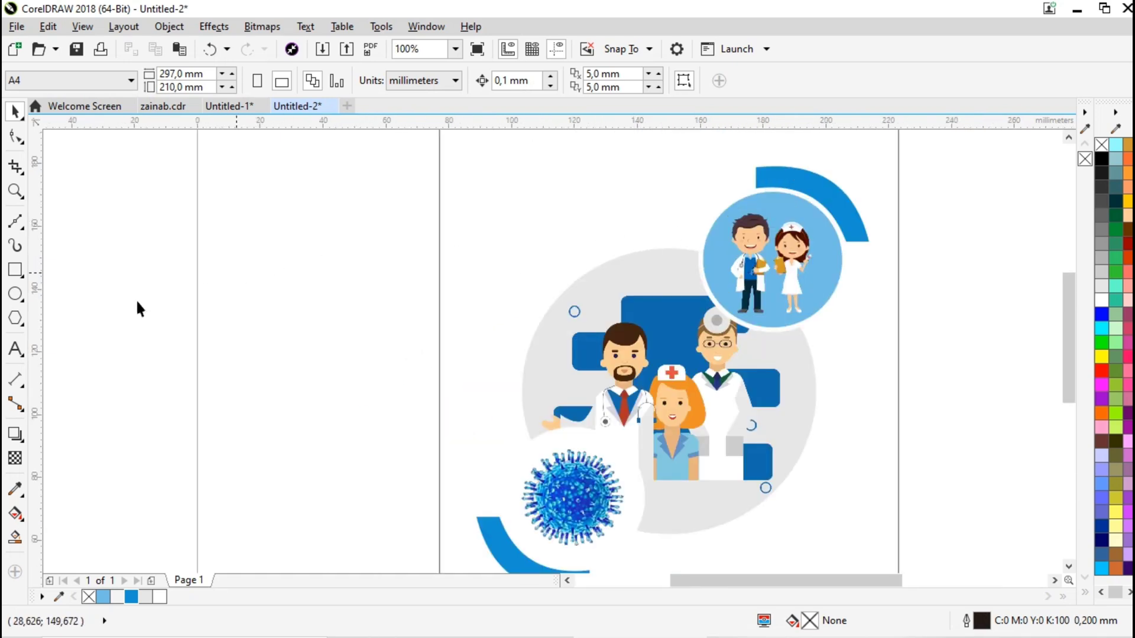
# - Draw a circle about 17.7 by 17.2 mm near the grey circle's upper-left edge, filled light blue (#73BEE5) without an outline
pyautogui.click(15, 294)
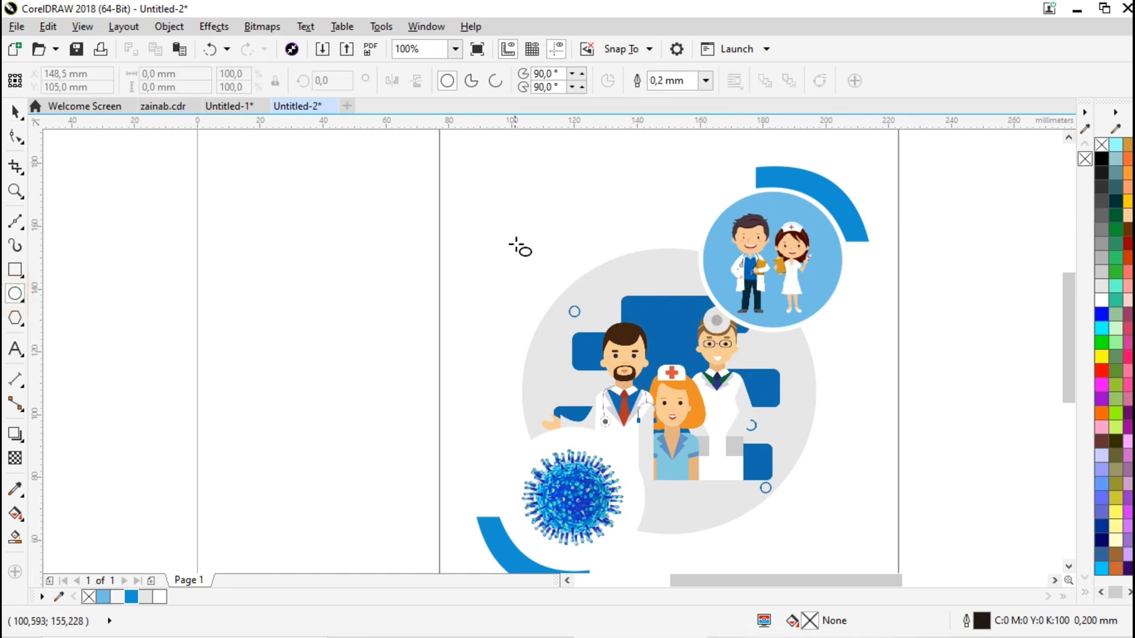
pyautogui.moveTo(507, 251); pyautogui.dragTo(565, 306)
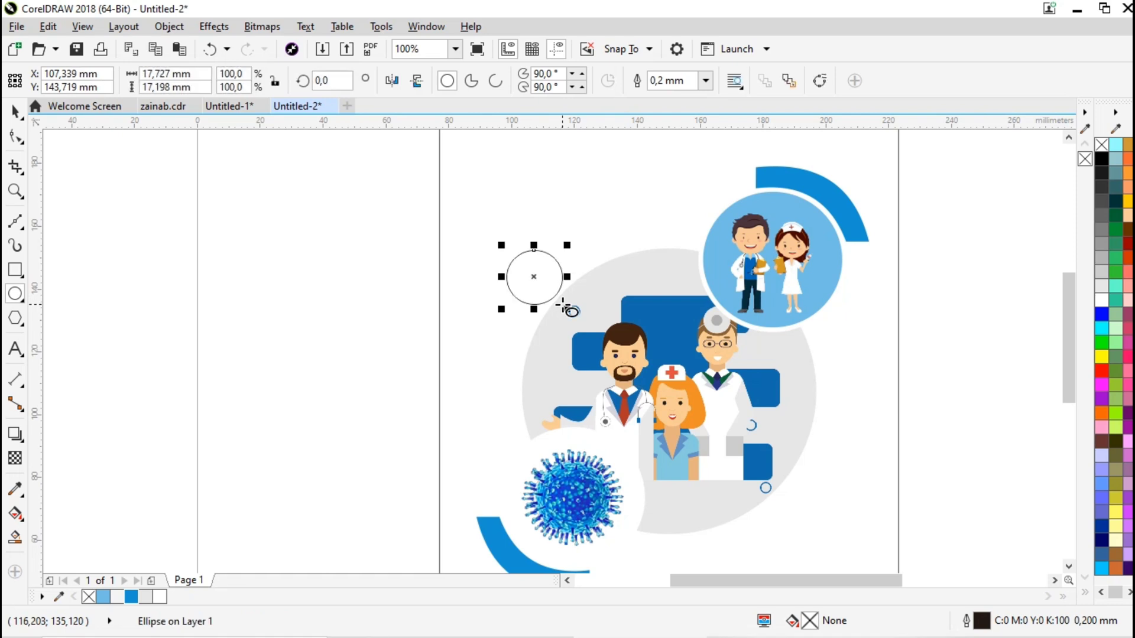
pyautogui.click(131, 597)
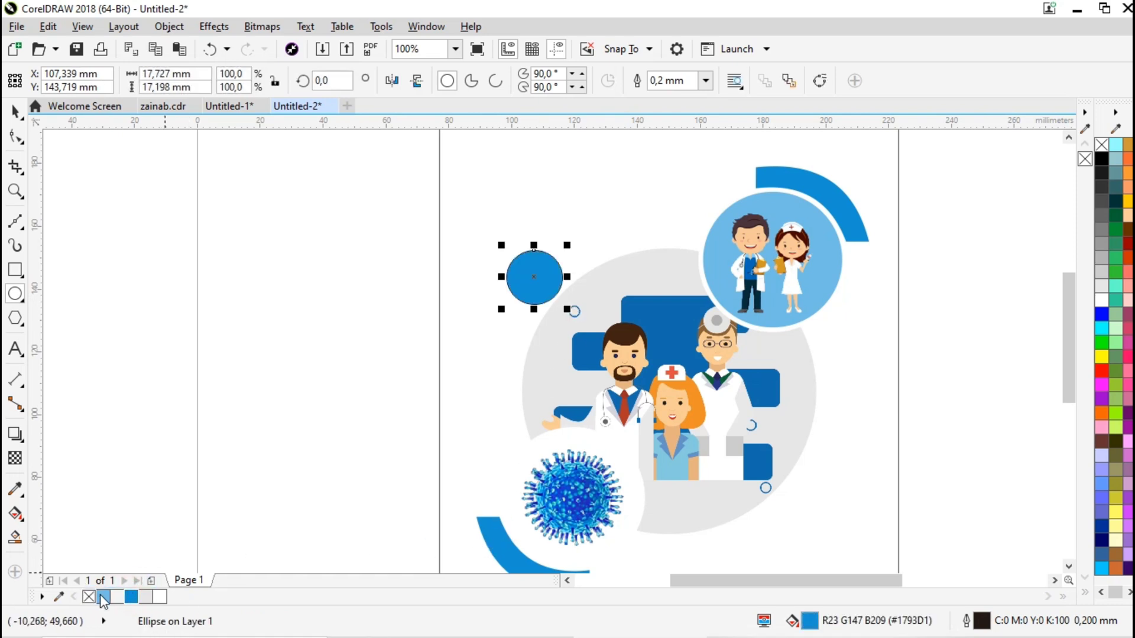
pyautogui.click(103, 597)
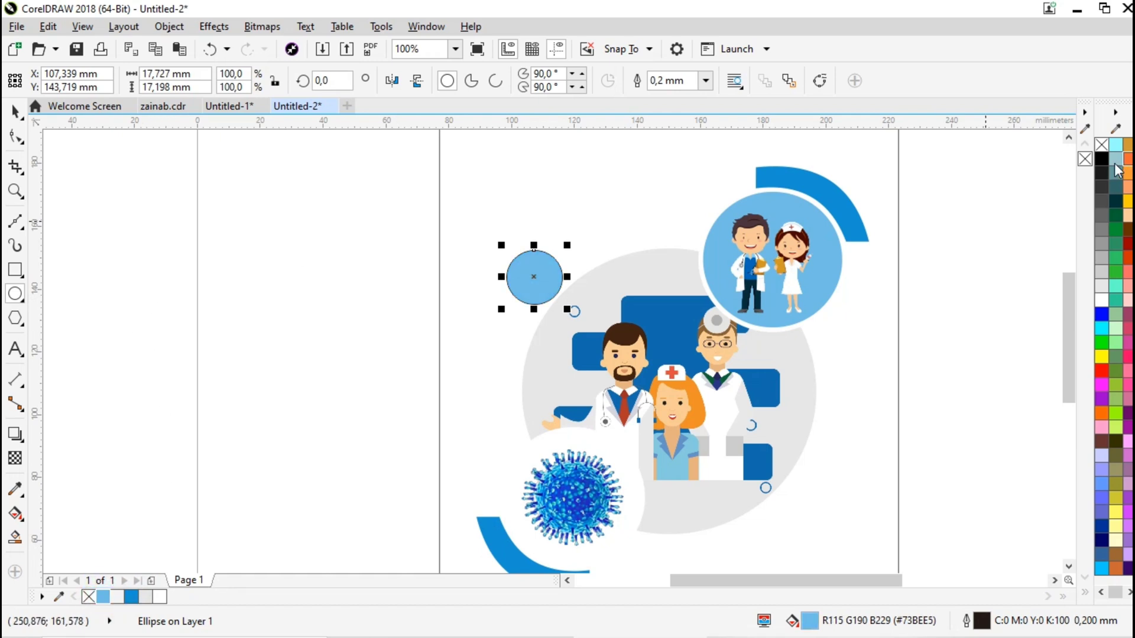
pyautogui.rightClick(1103, 145)
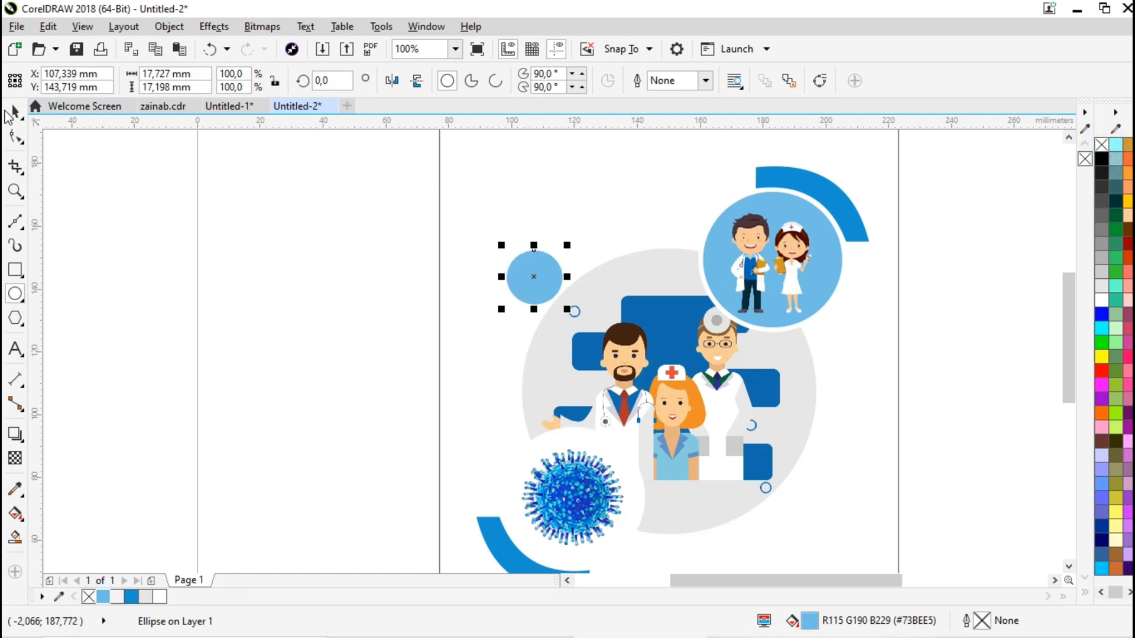
# - Move the new light blue circle onto the upper-left edge of the large grey circle
pyautogui.click(13, 108)
pyautogui.scroll(2, 543, 240)
pyautogui.moveTo(485, 299); pyautogui.dragTo(556, 299)
pyautogui.scroll(-2, 555, 299)
pyautogui.scroll(2, 611, 329)
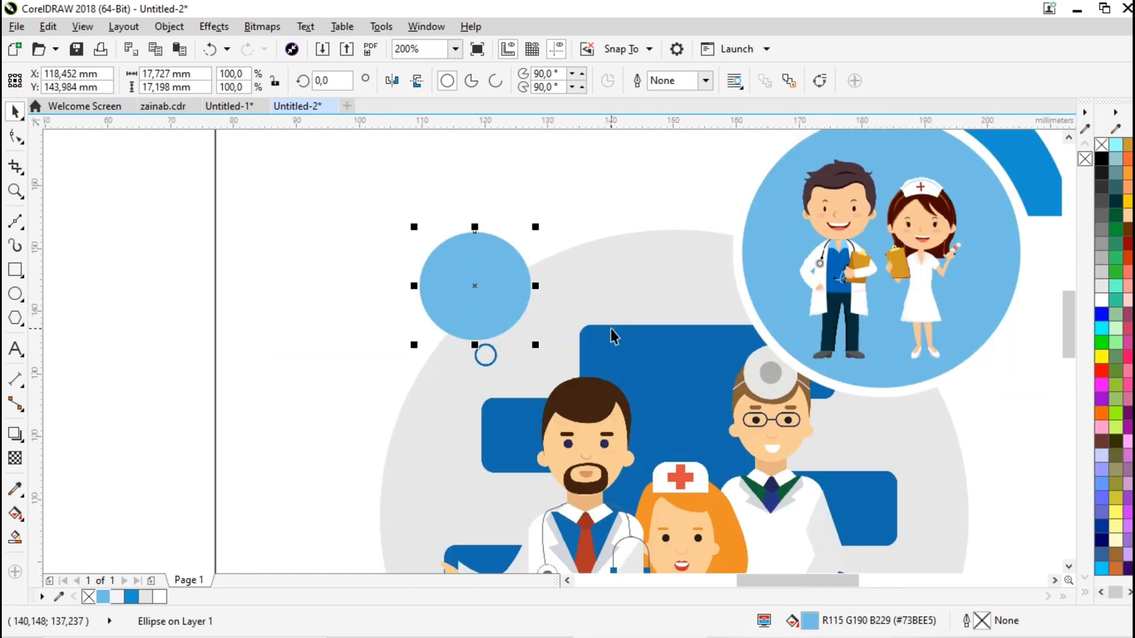
# - Place a copy of the small light blue circle over the lower part of the right doctor's coat
pyautogui.scroll(-2, 611, 329)
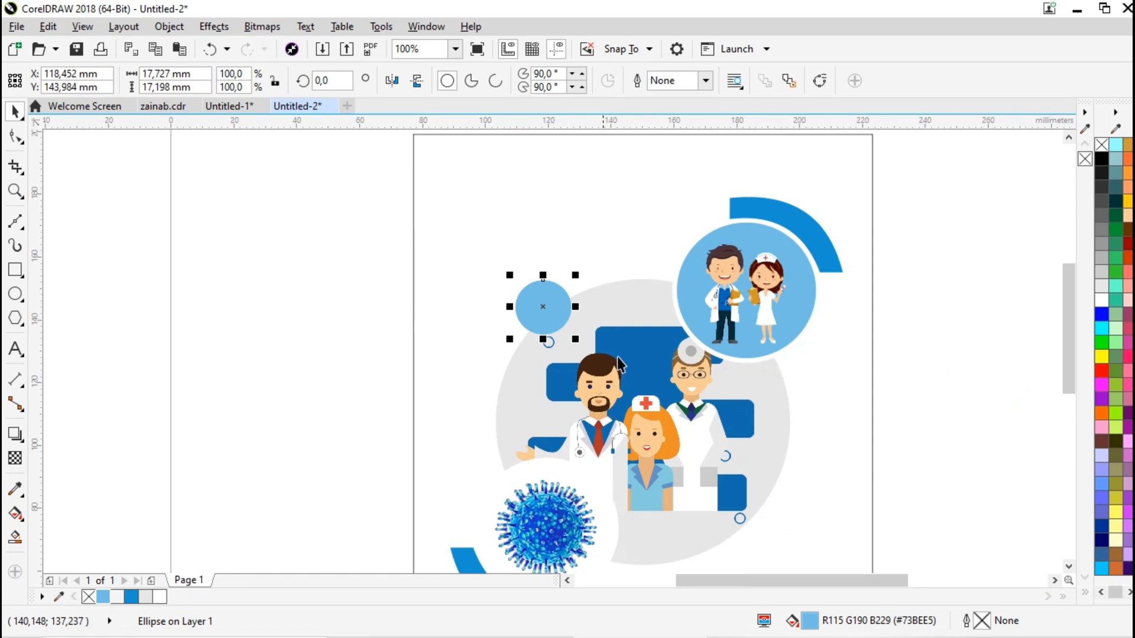
pyautogui.scroll(-2, 652, 397)
pyautogui.scroll(2, 520, 300)
pyautogui.moveTo(521, 274); pyautogui.dragTo(668, 445)
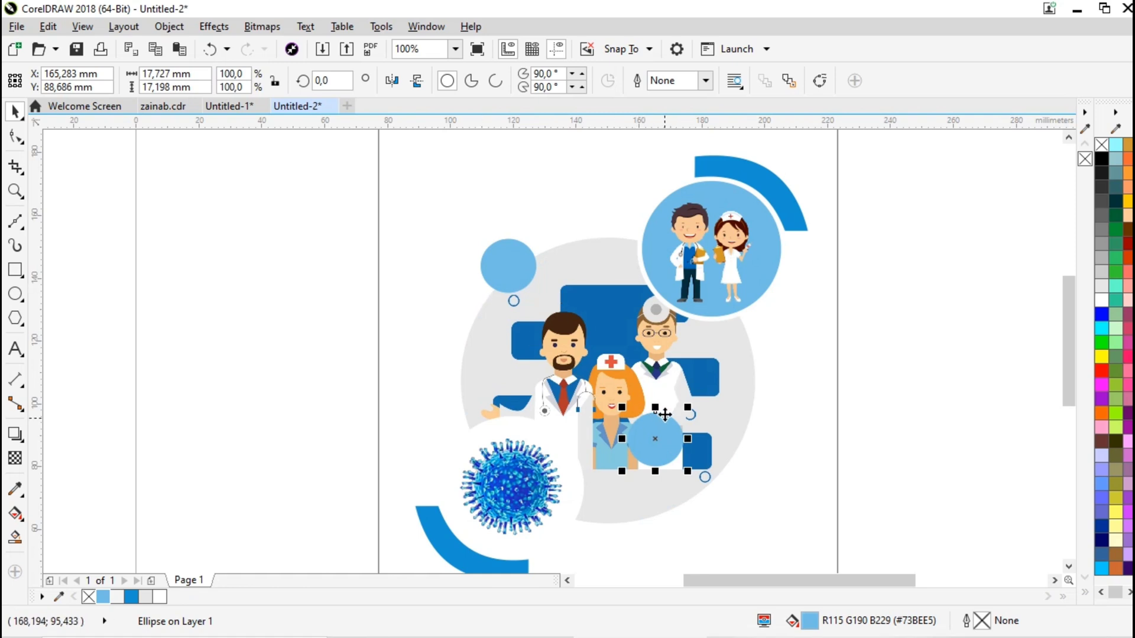
# - Scale both small light blue circles down together to about 15.4 by 14.9 mm each
pyautogui.keyDown('shift'); pyautogui.click(512, 269); pyautogui.keyUp('shift')
pyautogui.scroll(2, 705, 465)
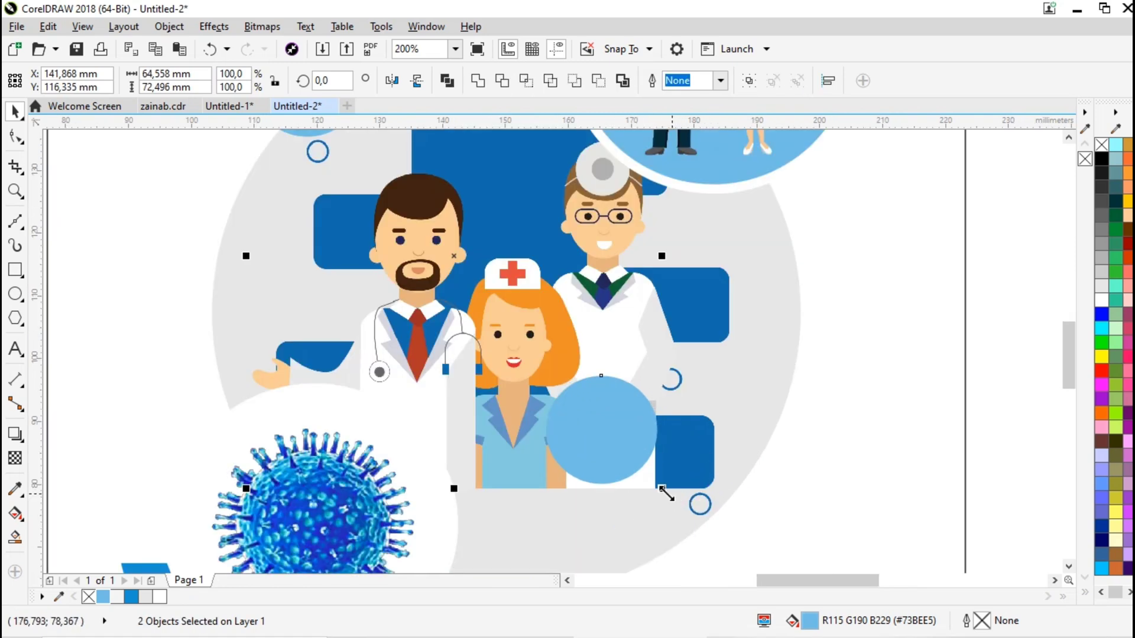
pyautogui.moveTo(663, 489); pyautogui.dragTo(638, 471)
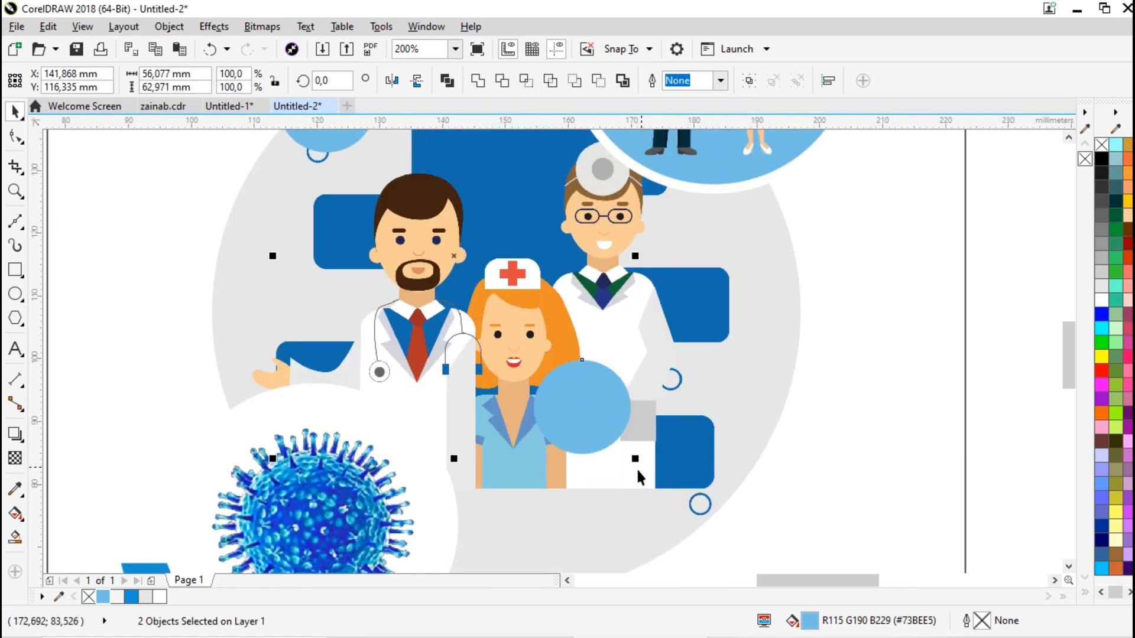
# - Nudge the upper circle slightly upward and place the lower one at about X 163.5, Y 90.2 mm
pyautogui.scroll(-2, 638, 475)
pyautogui.click(352, 328)
pyautogui.scroll(2, 456, 290)
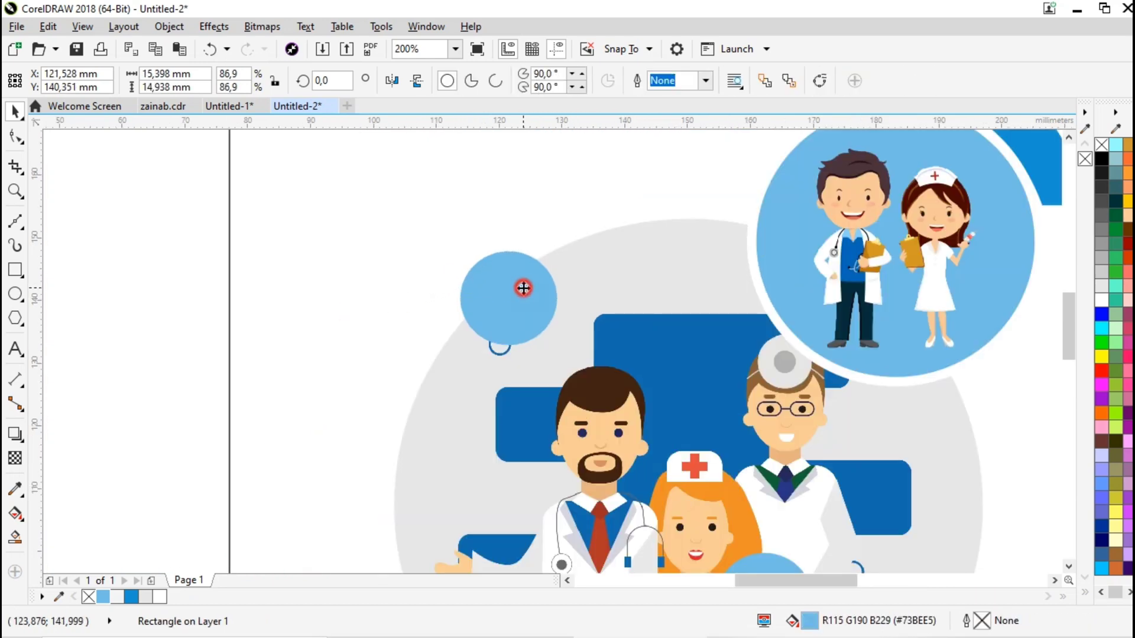
pyautogui.moveTo(522, 286); pyautogui.dragTo(627, 445)
pyautogui.scroll(-1, 525, 270)
pyautogui.scroll(1, 640, 428)
pyautogui.scroll(-1, 782, 366)
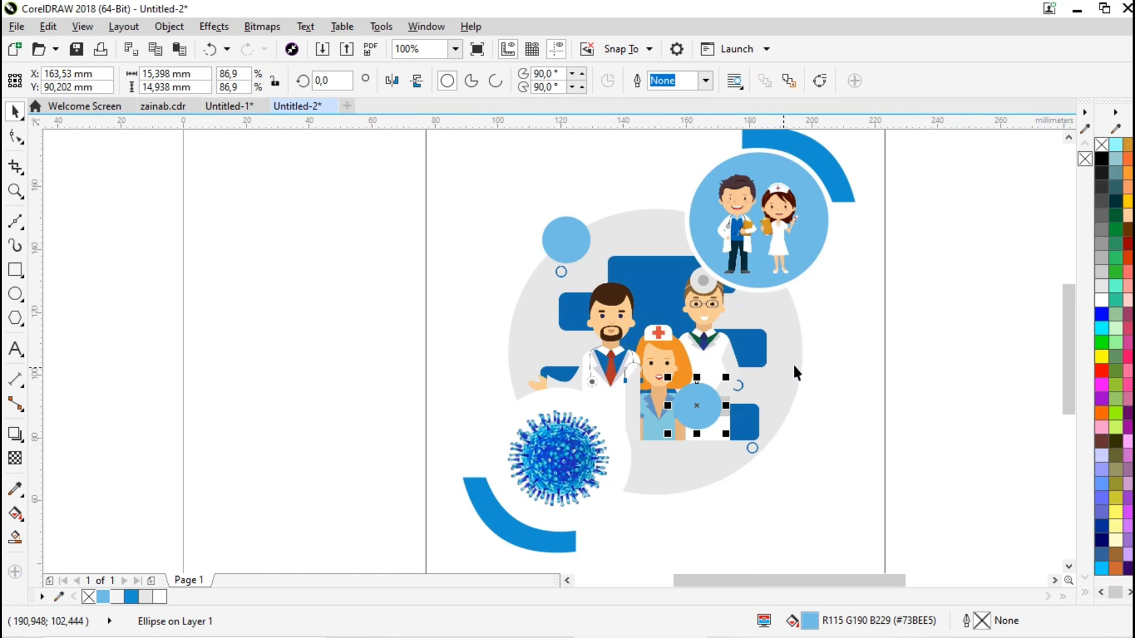
pyautogui.click(946, 300)
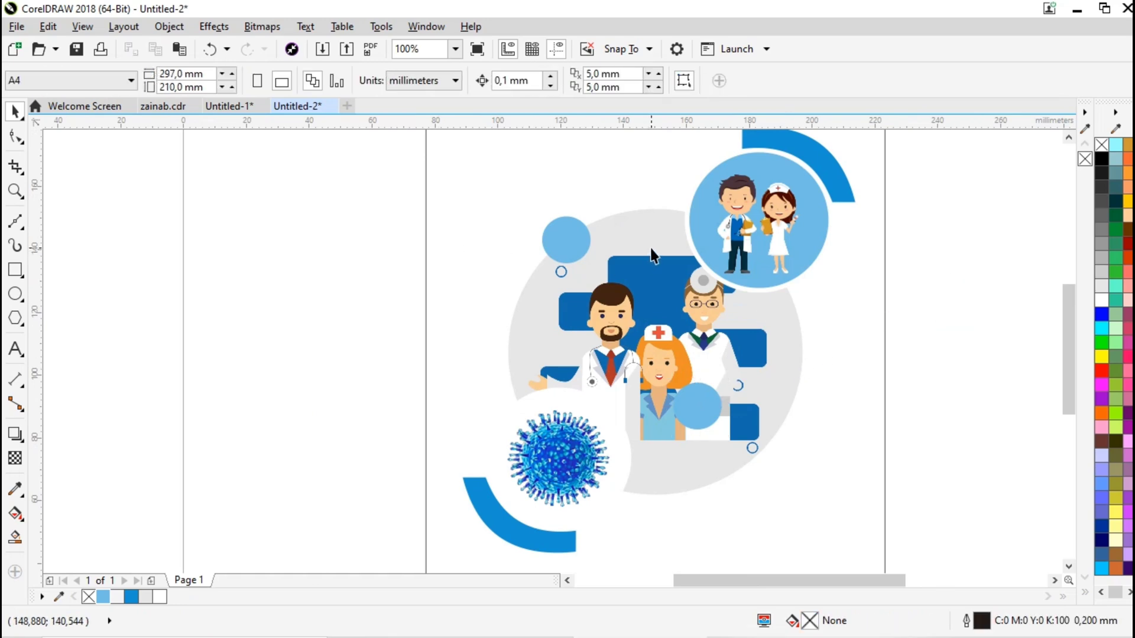
# - Import pngwing.com (49).png onto the upper-left light blue circle at about 8.7 by 9.8 mm and enlarge it to nearly fill the circle
pyautogui.hotkey('ctrl', 'i')
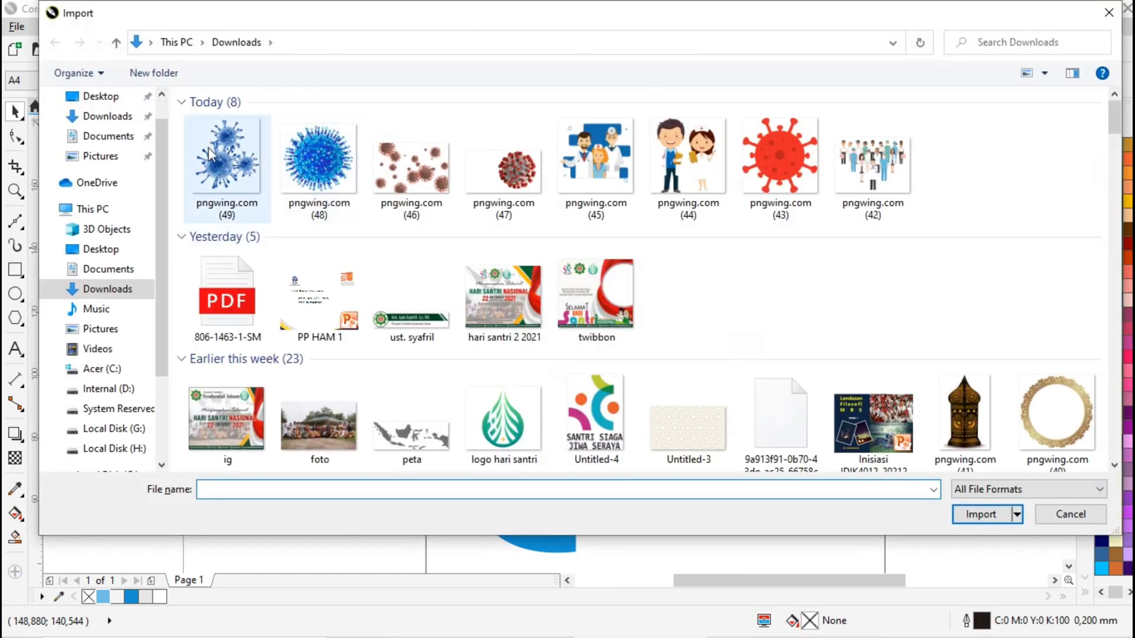
pyautogui.click(227, 157)
pyautogui.click(978, 516)
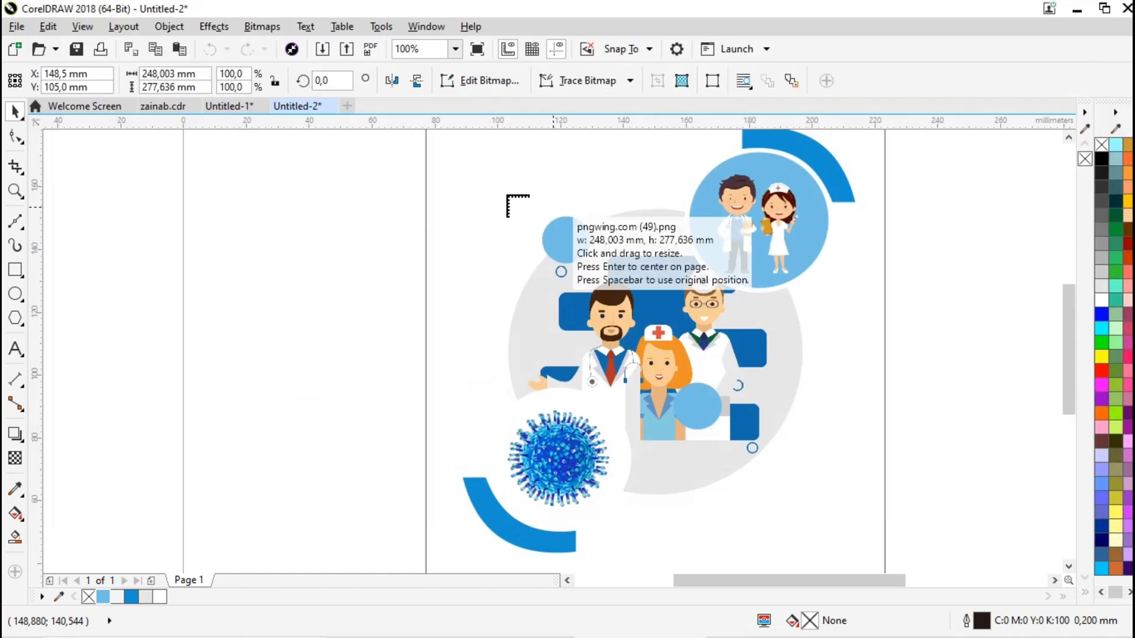
pyautogui.scroll(3, 521, 207)
pyautogui.moveTo(520, 239); pyautogui.dragTo(761, 494)
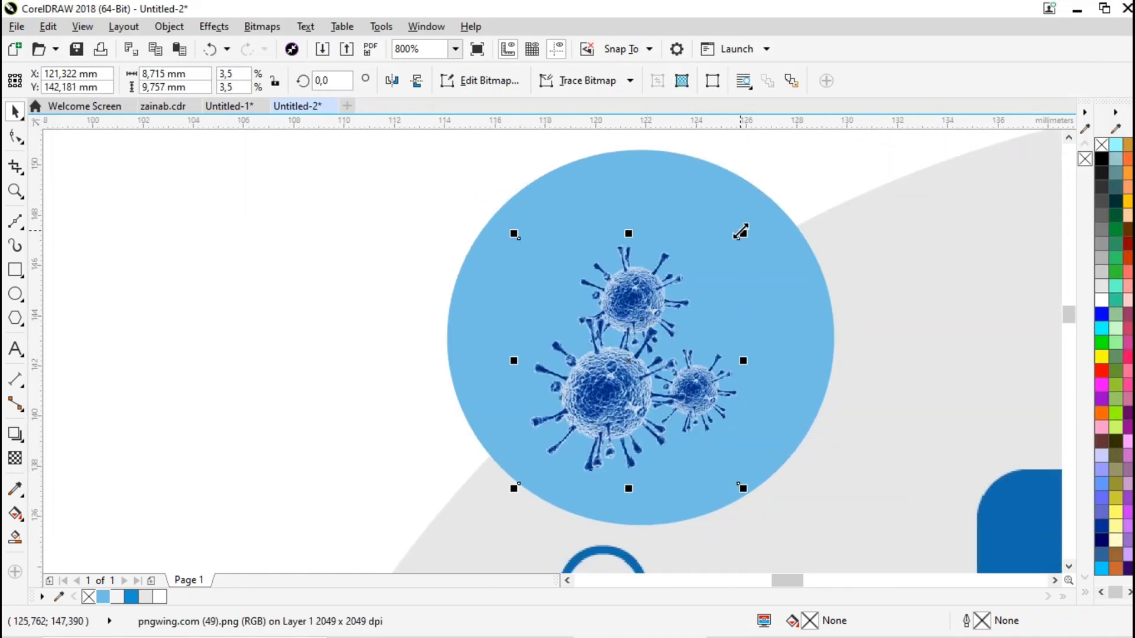
pyautogui.moveTo(740, 232); pyautogui.dragTo(782, 191)
# - Align the virus cluster image's center horizontally and vertically with the upper-left light blue circle
pyautogui.keyDown('shift'); pyautogui.click(819, 304); pyautogui.keyUp('shift')
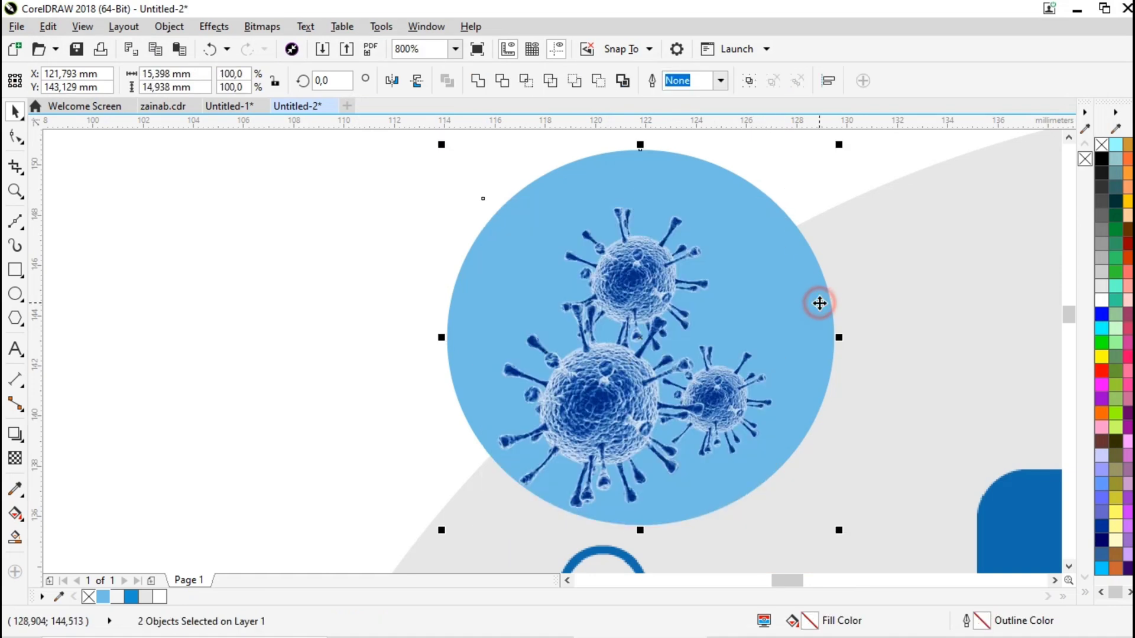
pyautogui.press('c')
pyautogui.press('e')
pyautogui.scroll(-3, 576, 336)
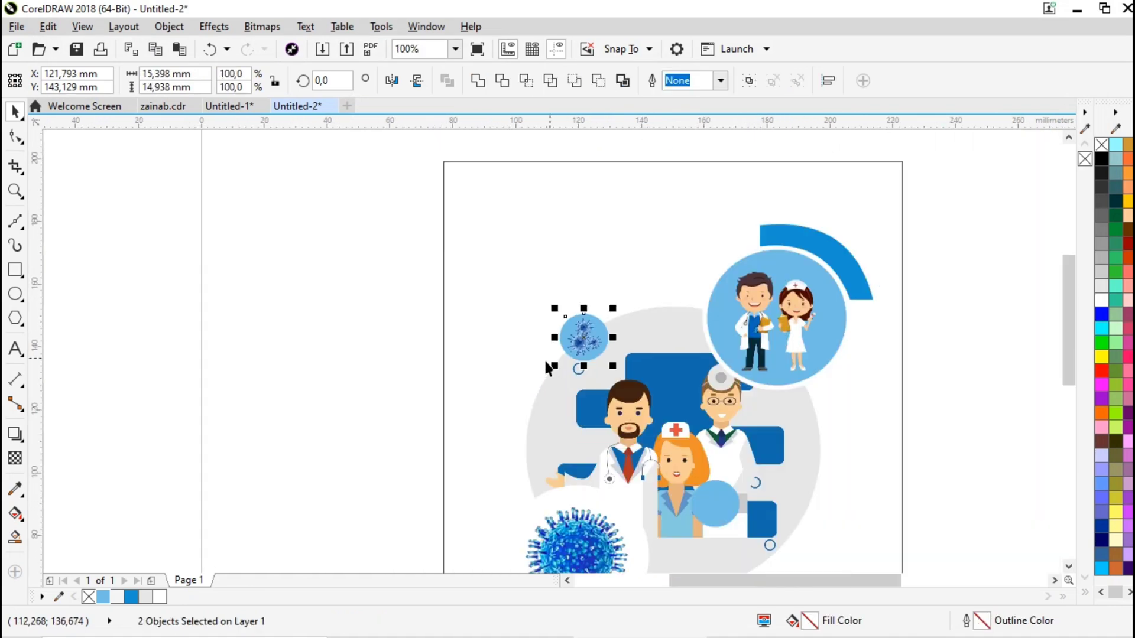
pyautogui.click(956, 468)
# - Give the light blue circle over the doctor's coat a white outline 0.75 mm wide
pyautogui.scroll(-2, 867, 531)
pyautogui.scroll(4, 870, 520)
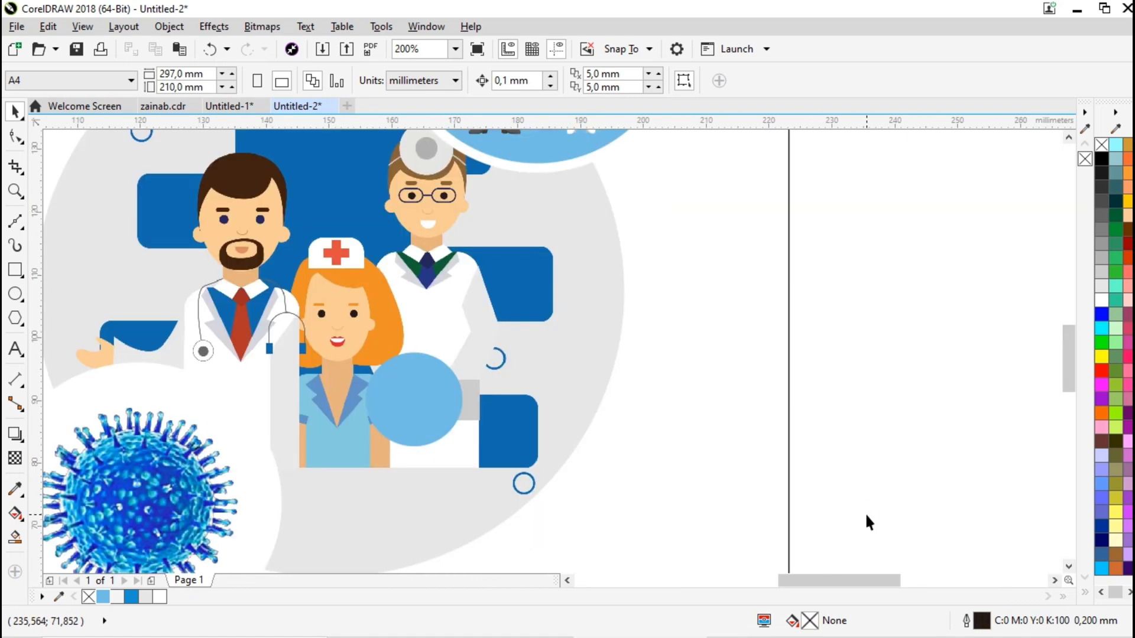
pyautogui.click(423, 417)
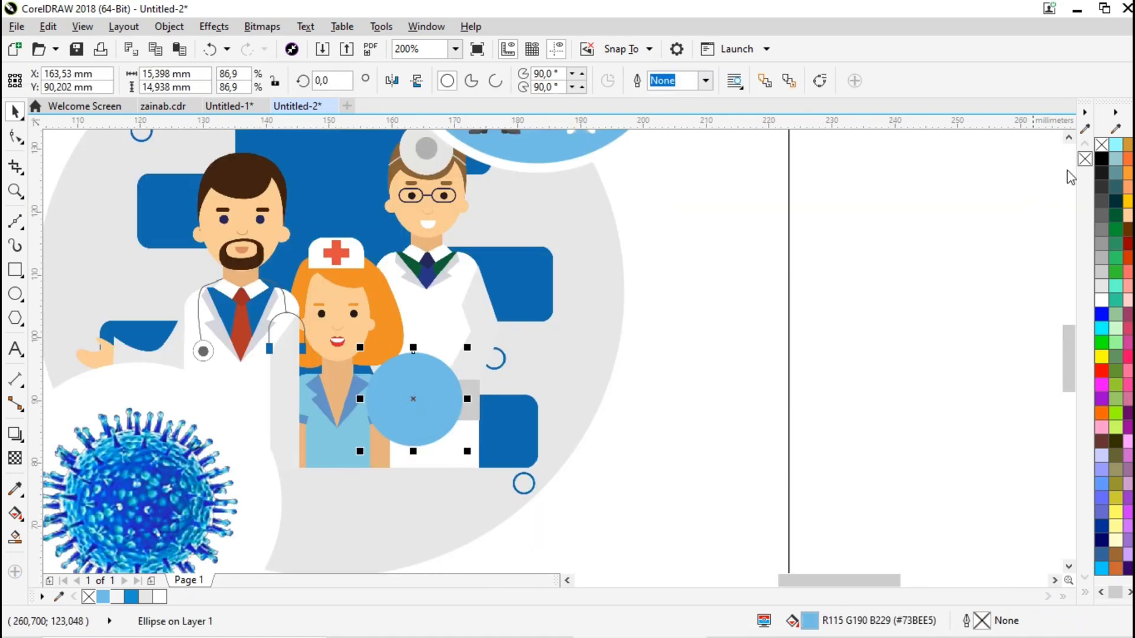
pyautogui.rightClick(1100, 302)
pyautogui.click(705, 81)
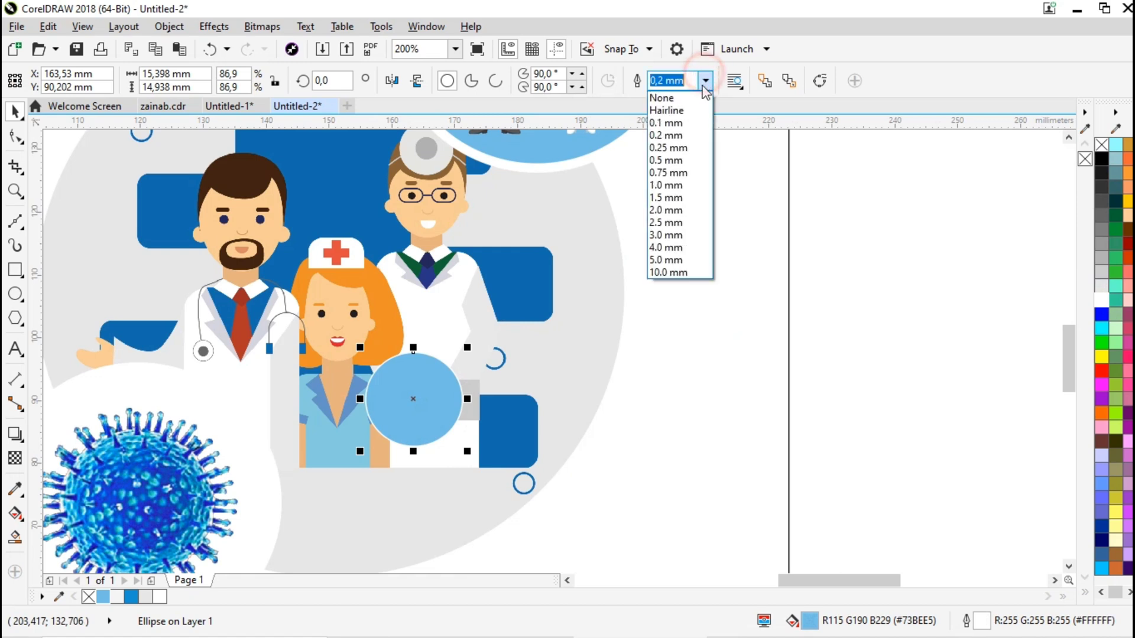
pyautogui.click(684, 172)
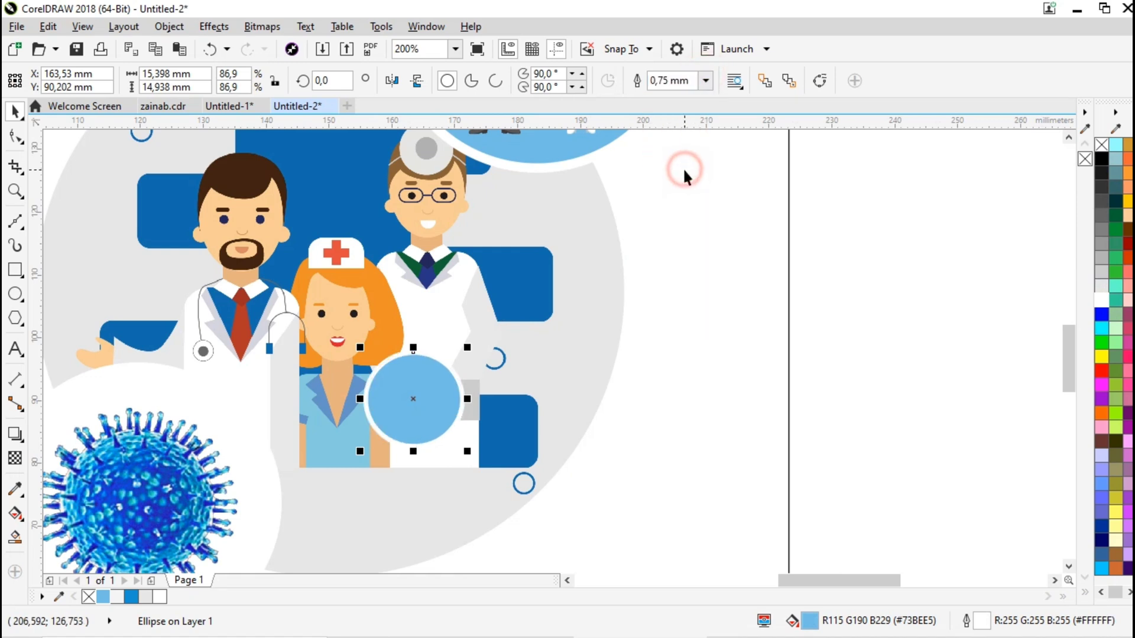
pyautogui.click(840, 271)
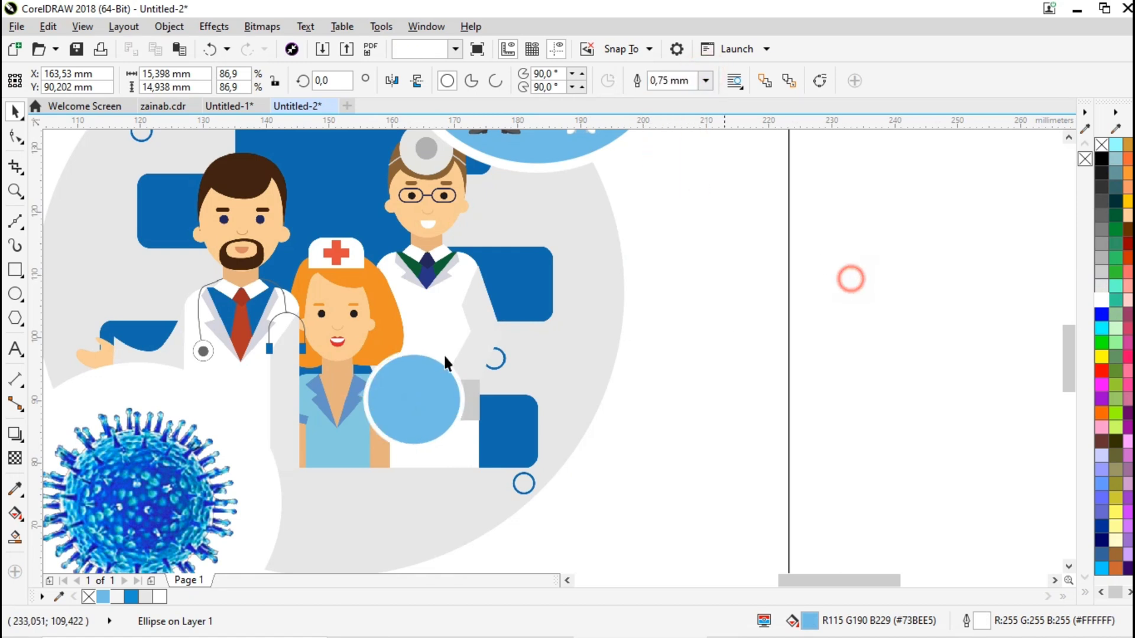
# - Draw a rectangle about 52.8 by 25.1 mm from the lower light blue circle toward the page's right edge, and widen it leftward to about 57.2 mm
pyautogui.click(14, 271)
pyautogui.moveTo(448, 402); pyautogui.dragTo(780, 560)
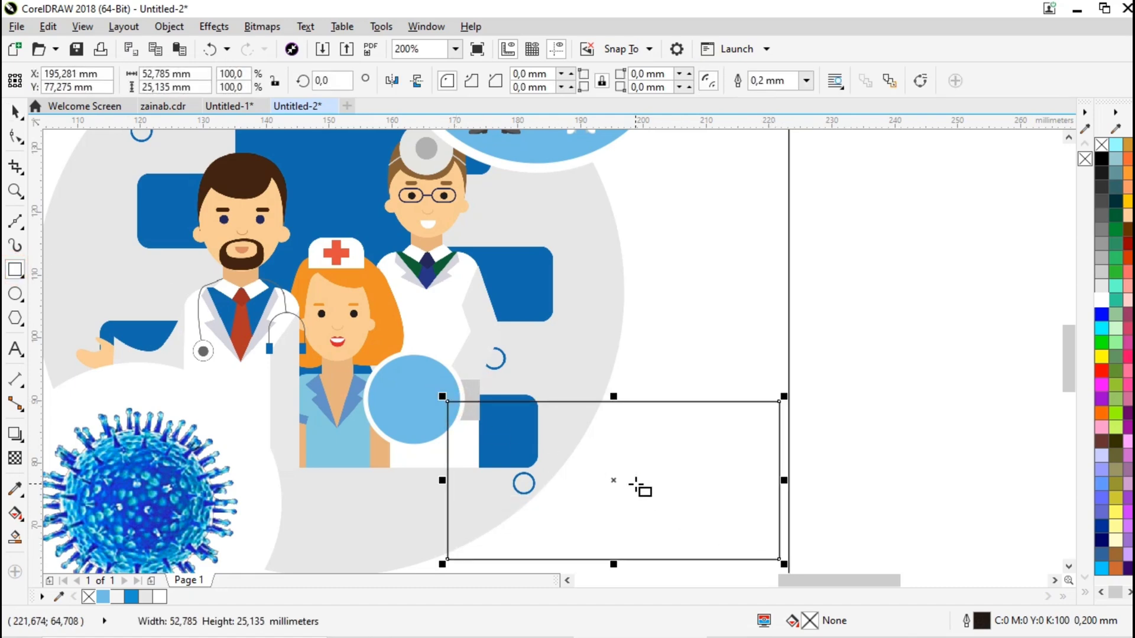
pyautogui.scroll(-1, 638, 488)
pyautogui.scroll(1, 557, 520)
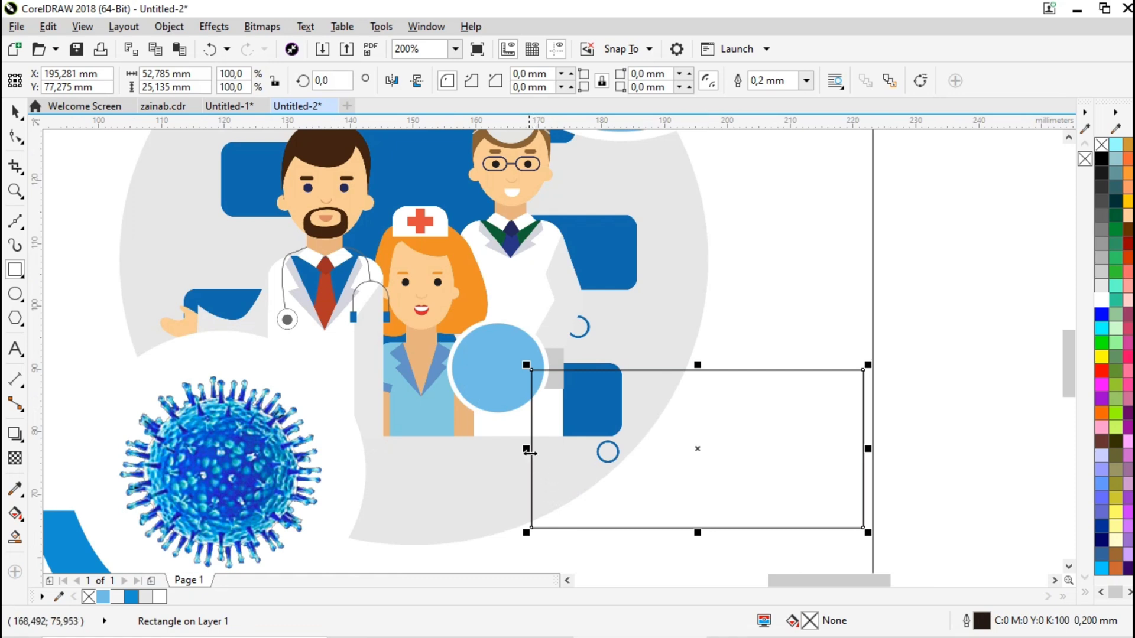
pyautogui.moveTo(527, 449); pyautogui.dragTo(499, 448)
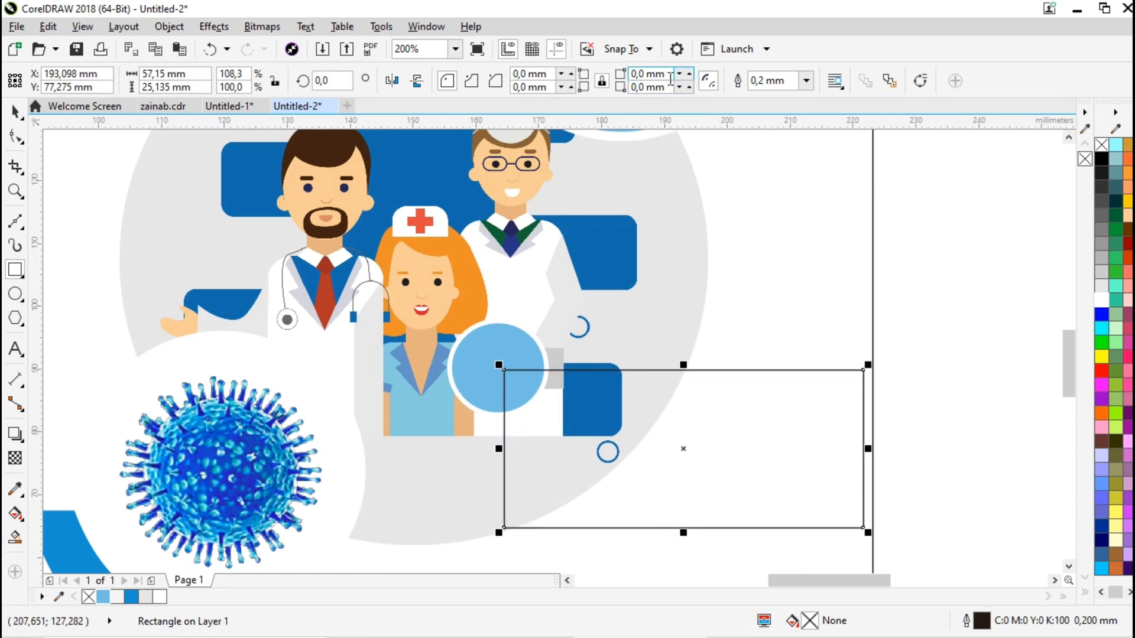
# - Round all four corners of the rectangle with a 3.0 mm radius
pyautogui.click(689, 76)
pyautogui.click(689, 76)
pyautogui.click(690, 75)
pyautogui.click(690, 75)
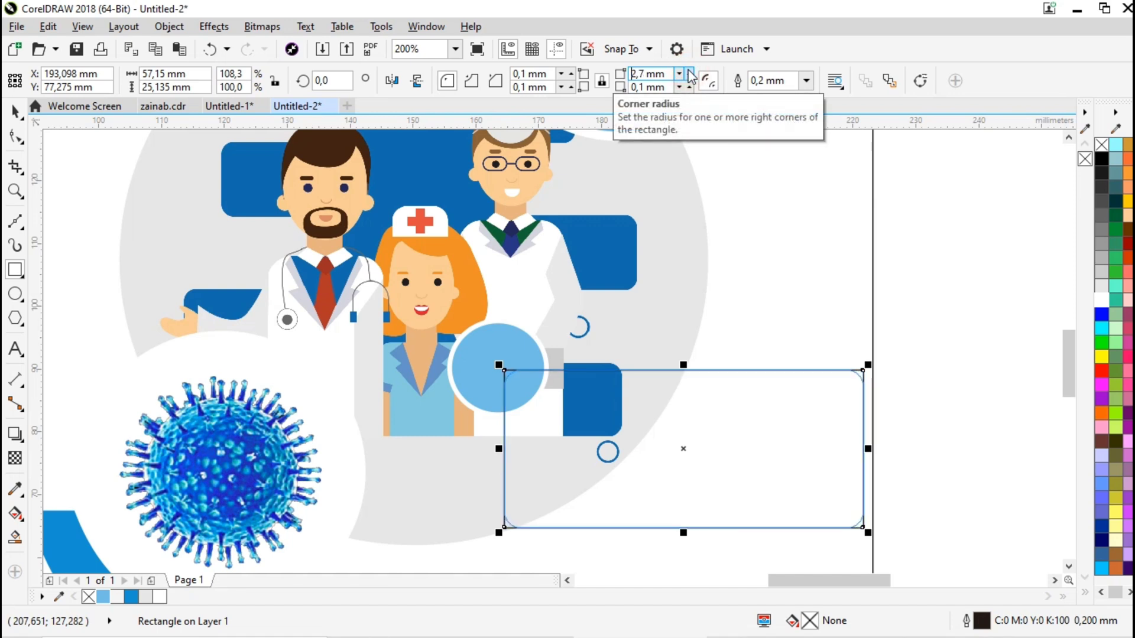
pyautogui.click(690, 76)
pyautogui.click(690, 75)
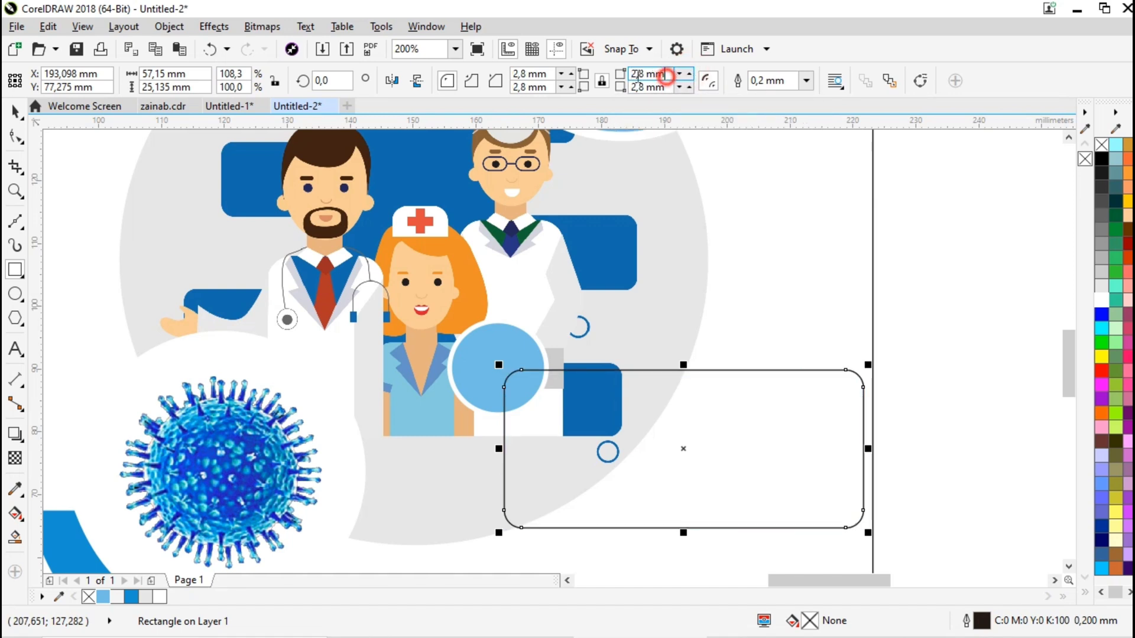
pyautogui.click(689, 76)
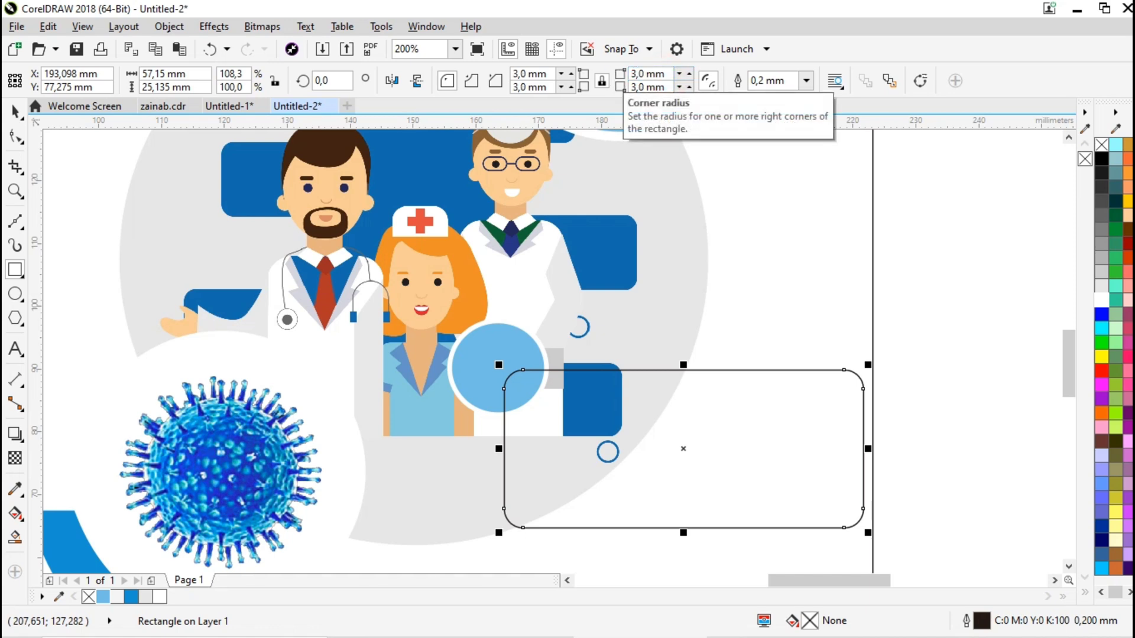
pyautogui.click(16, 111)
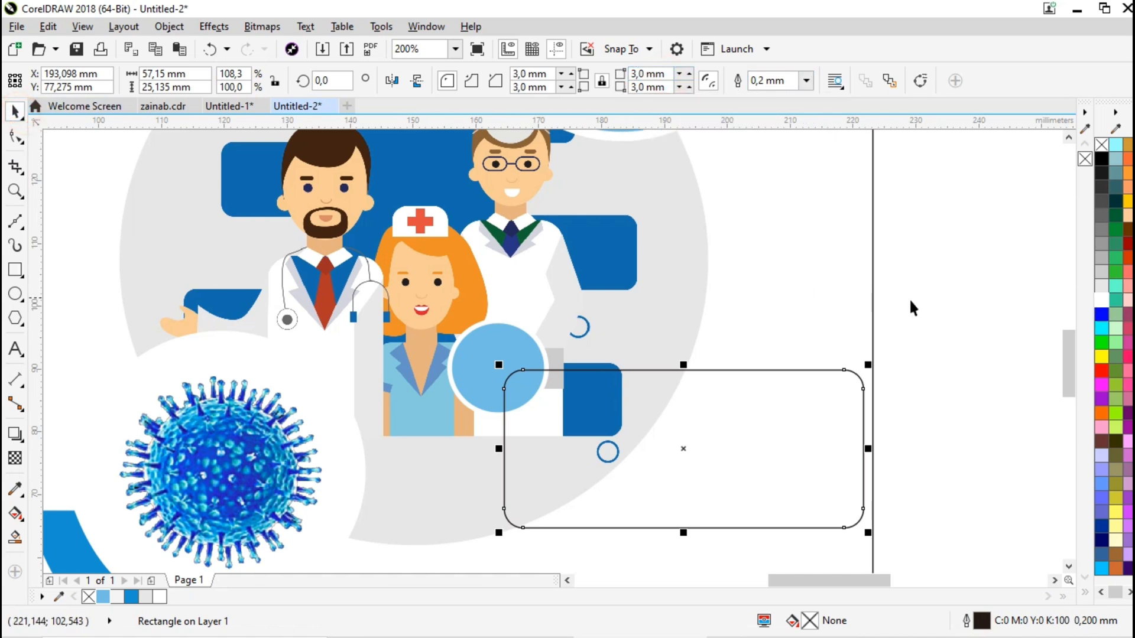
pyautogui.click(913, 301)
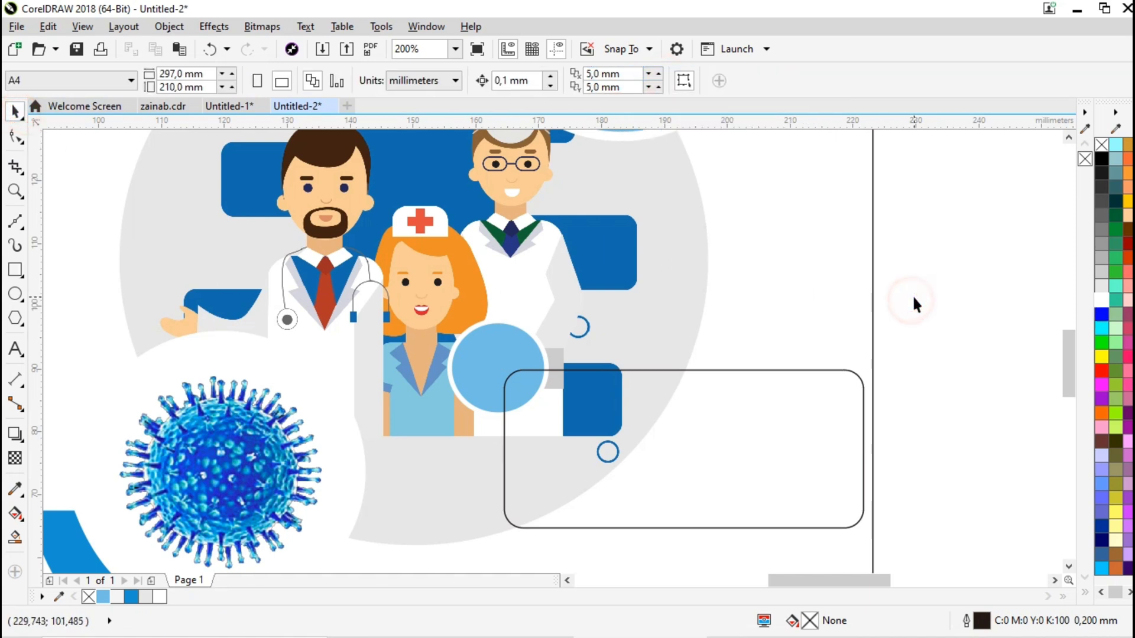
# - Fill the rounded rectangle with light blue (#73BEE5) and remove its outline
pyautogui.click(103, 595)
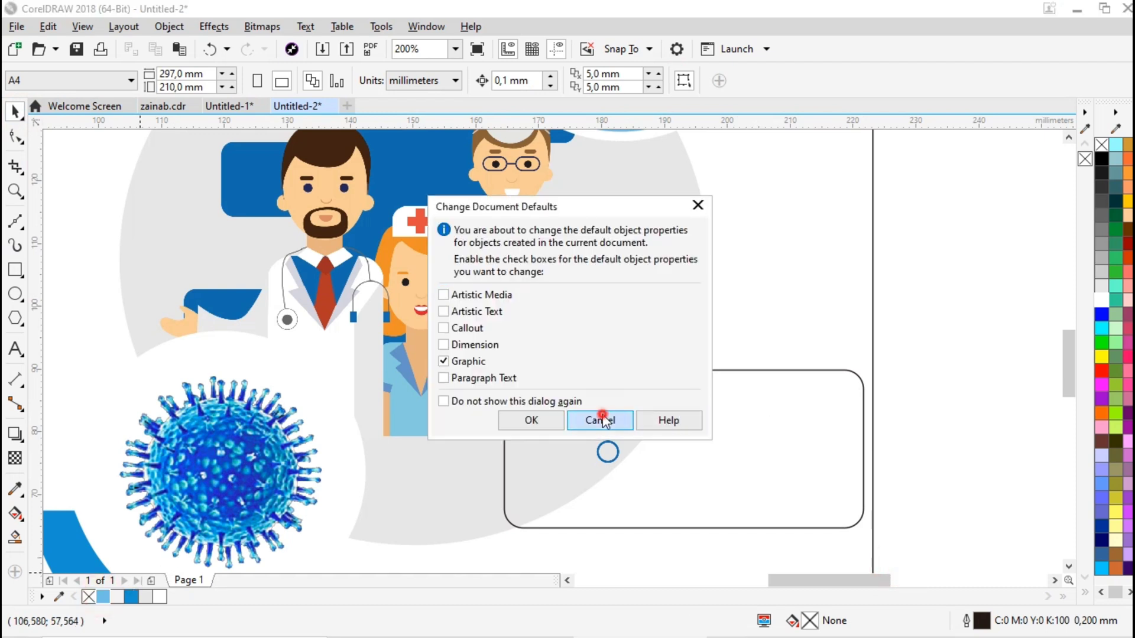
pyautogui.click(602, 420)
pyautogui.click(743, 436)
pyautogui.click(102, 596)
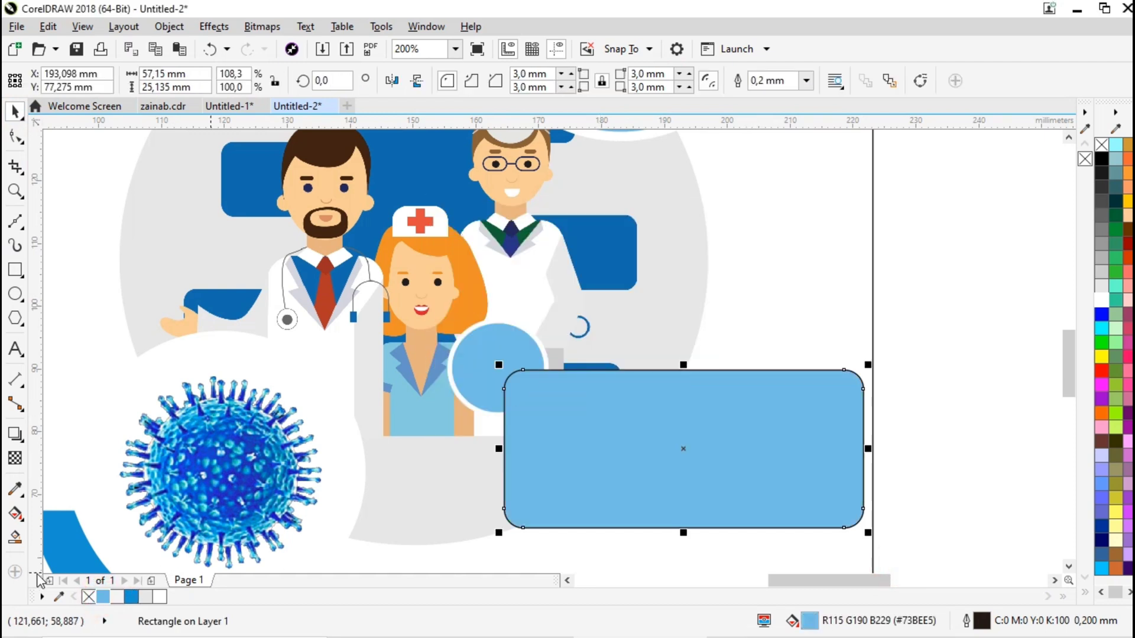
pyautogui.rightClick(1101, 145)
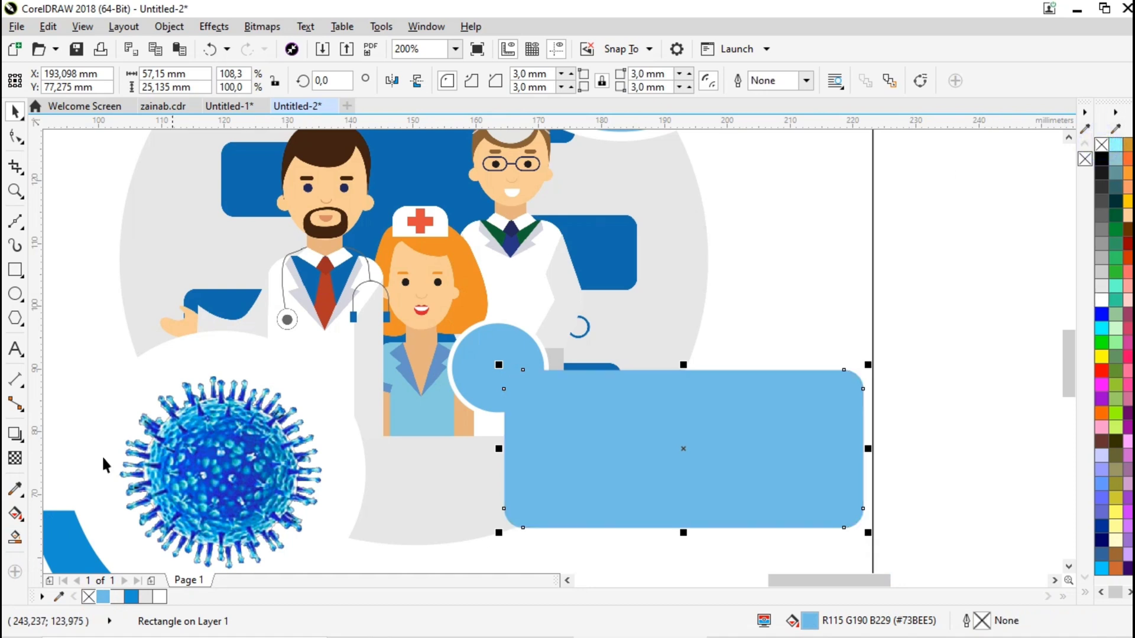
# - Apply a horizontal fountain fill to the rounded rectangle, fading from light blue on its left to white on its right
pyautogui.click(14, 514)
pyautogui.moveTo(507, 460); pyautogui.dragTo(817, 464)
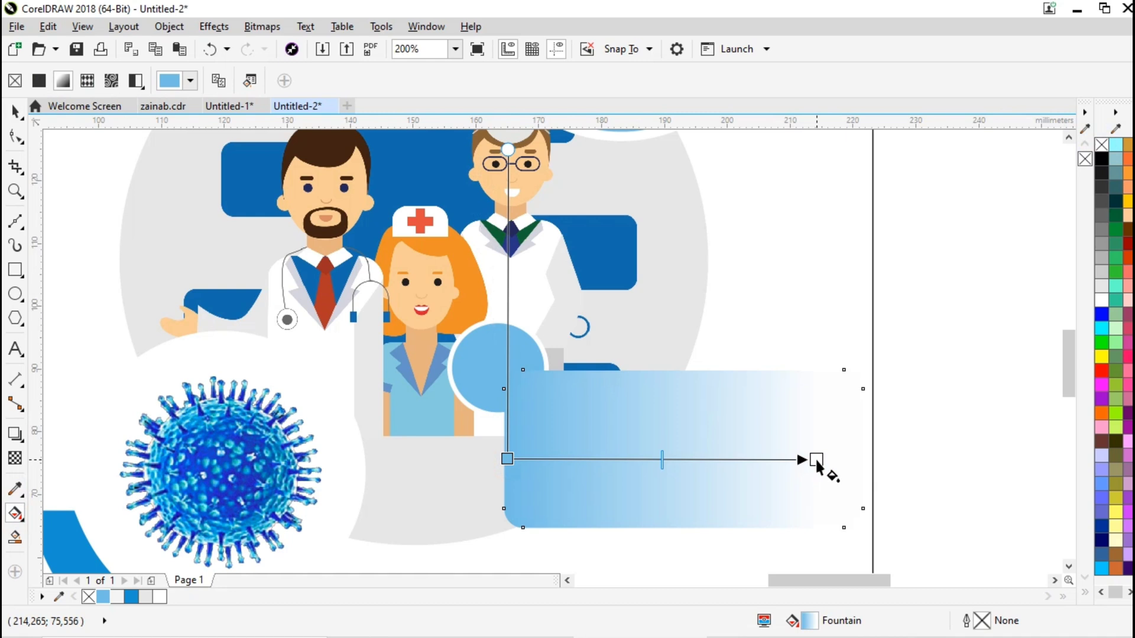
# - Change the right end colour of the rounded rectangle's fountain fill from white to the darker blue
pyautogui.click(132, 598)
pyautogui.click(1004, 341)
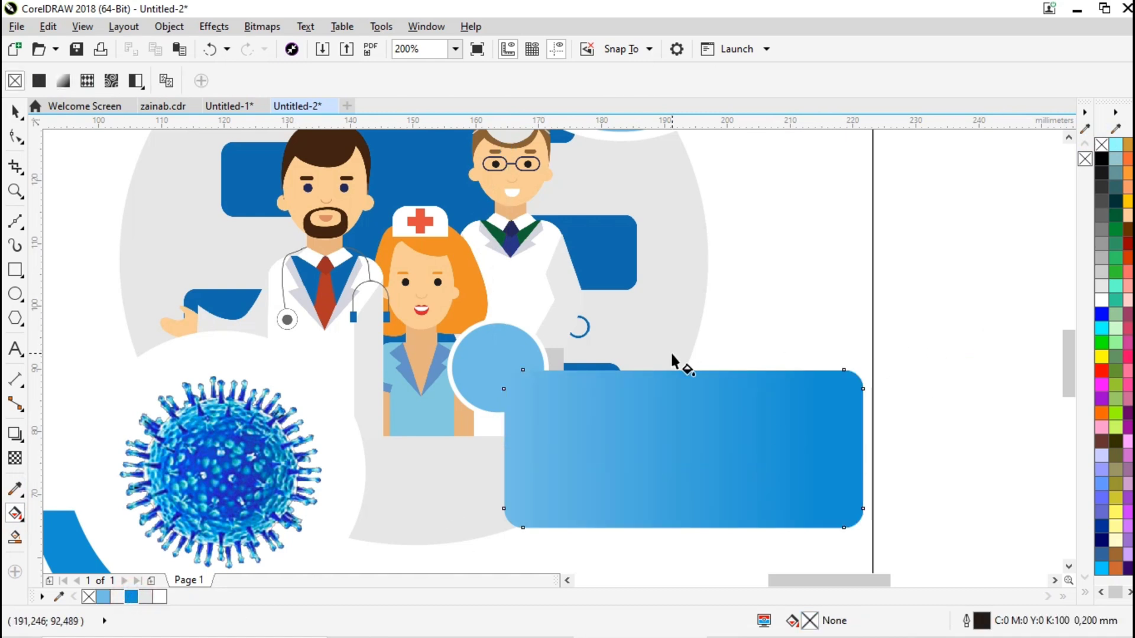
pyautogui.click(15, 110)
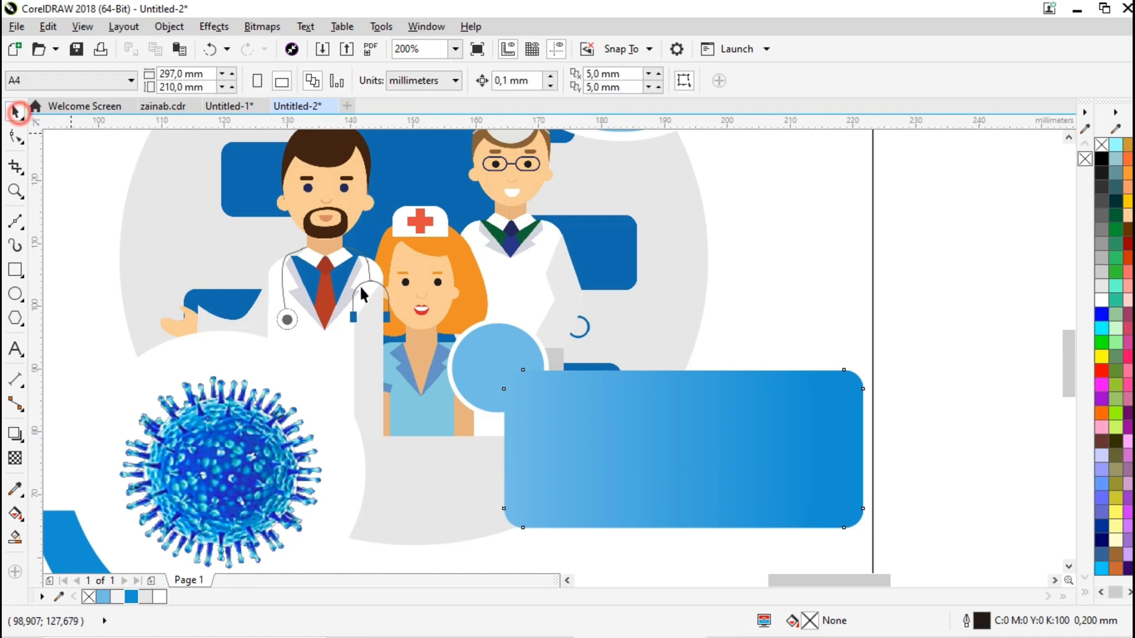
# - Bring the light blue circle overlapping the gradient rectangle to the front of the page
pyautogui.click(482, 354)
pyautogui.rightClick(481, 354)
pyautogui.click(542, 451)
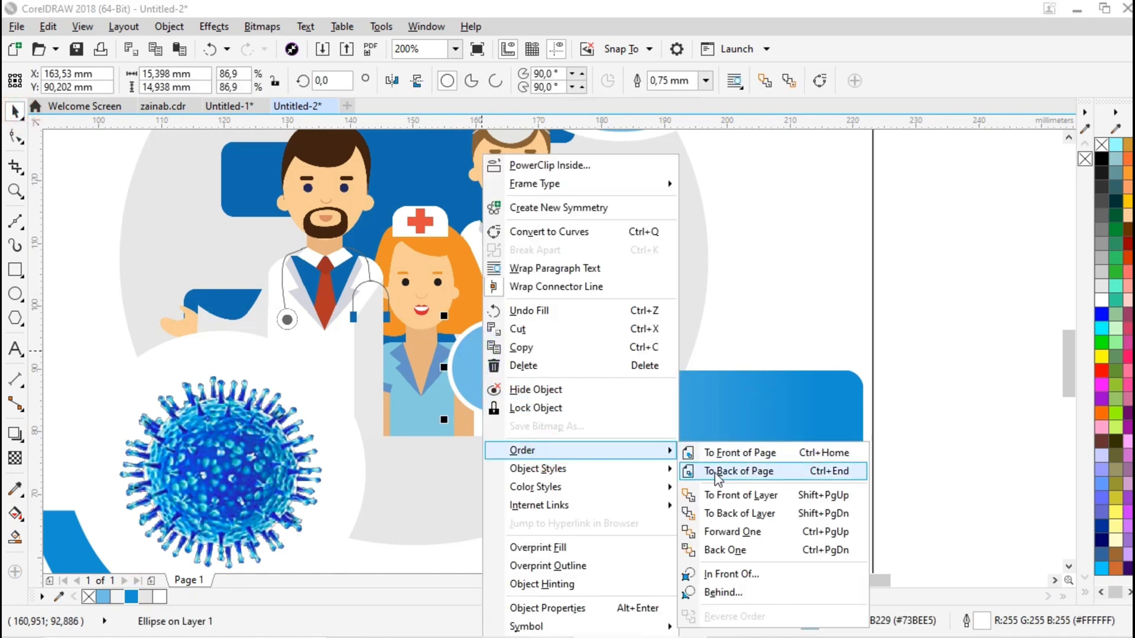
pyautogui.click(727, 452)
pyautogui.click(936, 358)
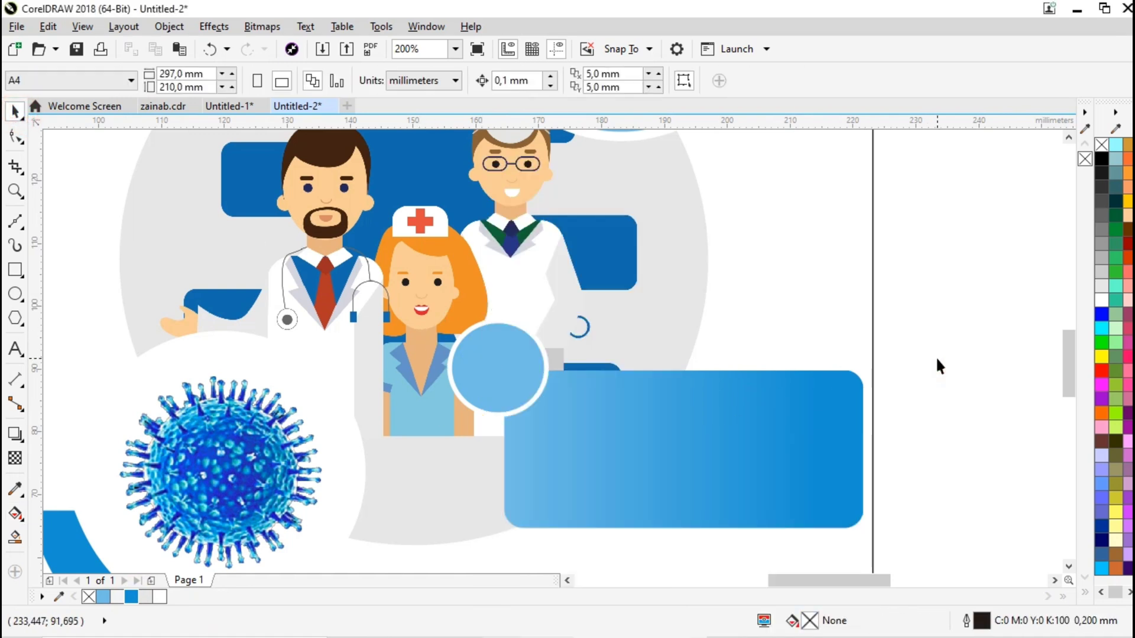
# - Add the artistic text "SELAMAT MEMPERINGATI" near the upper edge of the poster frame
pyautogui.scroll(-3, 725, 399)
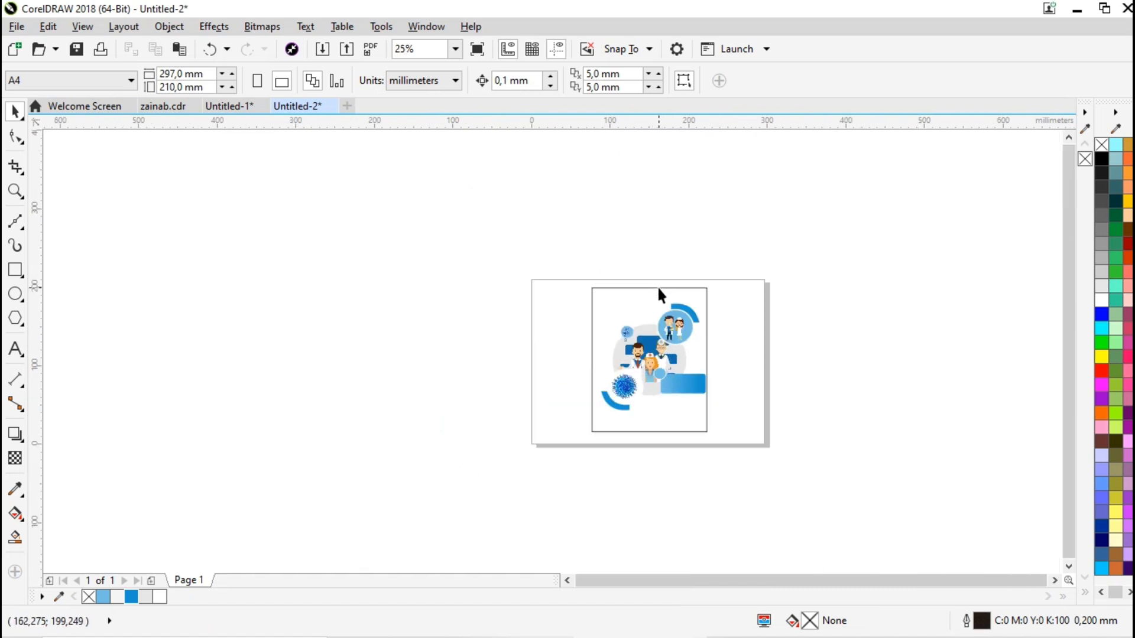
pyautogui.scroll(1, 658, 290)
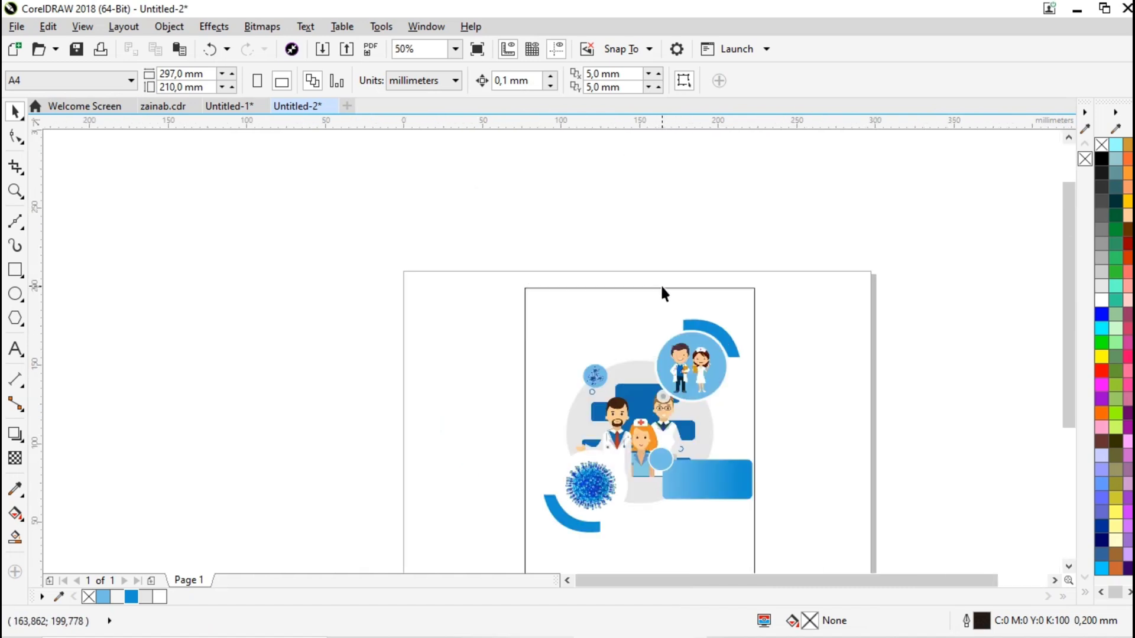
pyautogui.click(15, 350)
pyautogui.scroll(1, 548, 322)
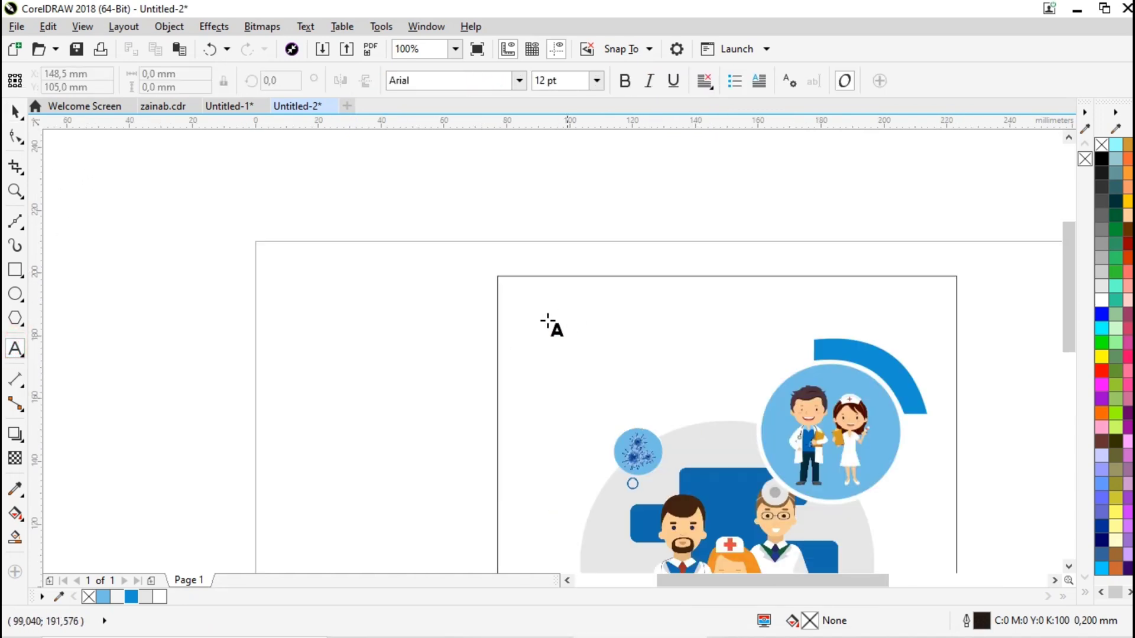
pyautogui.click(543, 319)
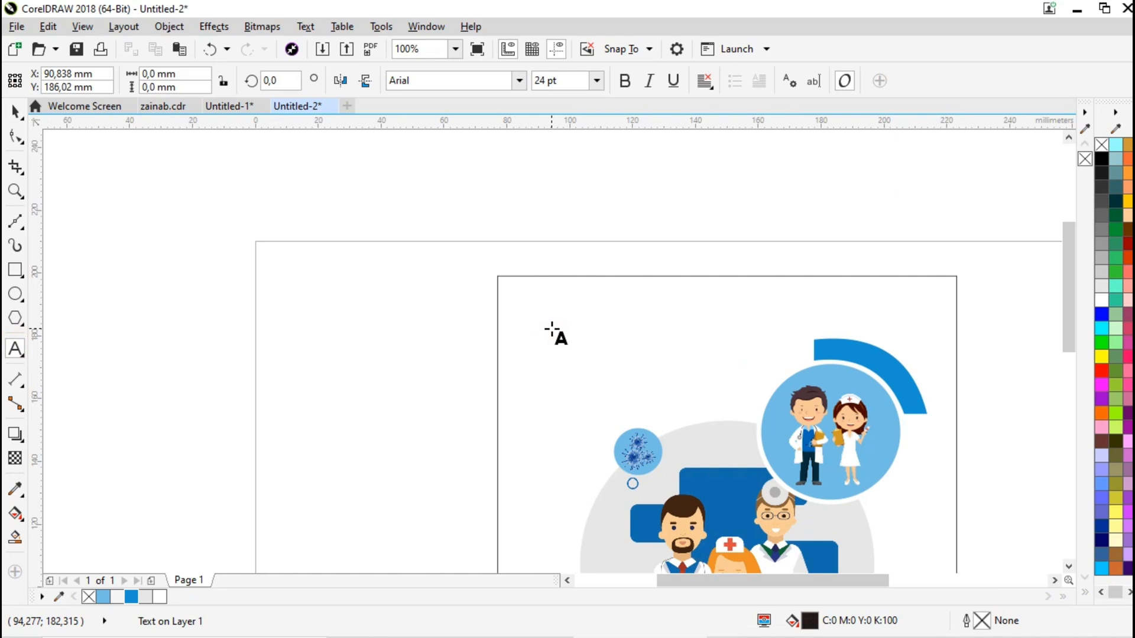
pyautogui.write('sE')
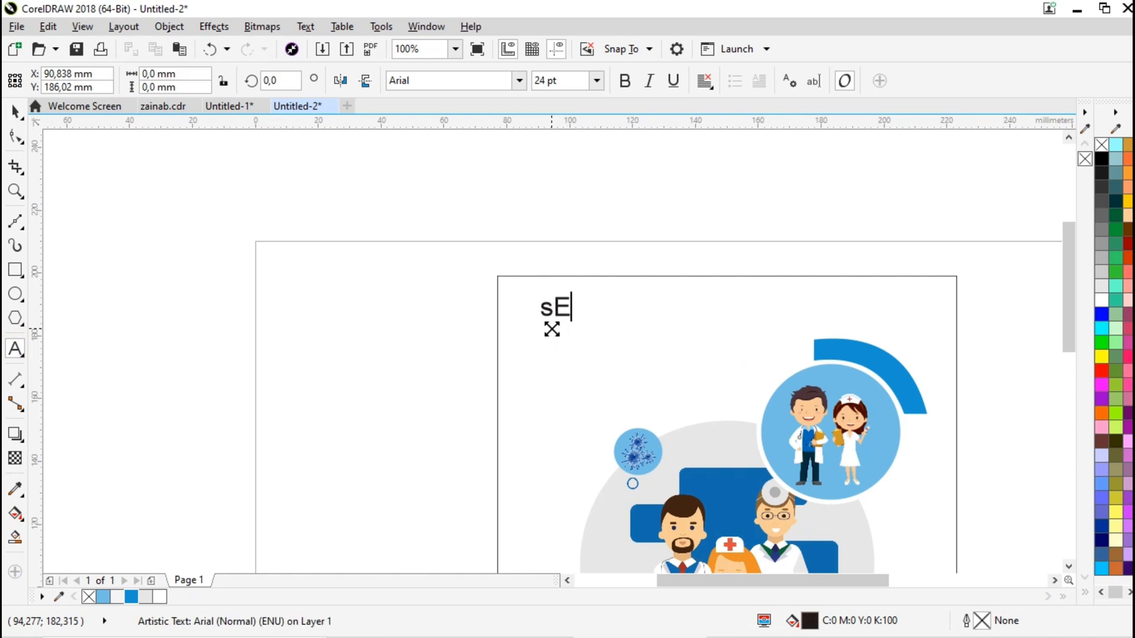
pyautogui.press('BackSpace')
pyautogui.press('BackSpace')
pyautogui.write('SELAMAT MEMP')
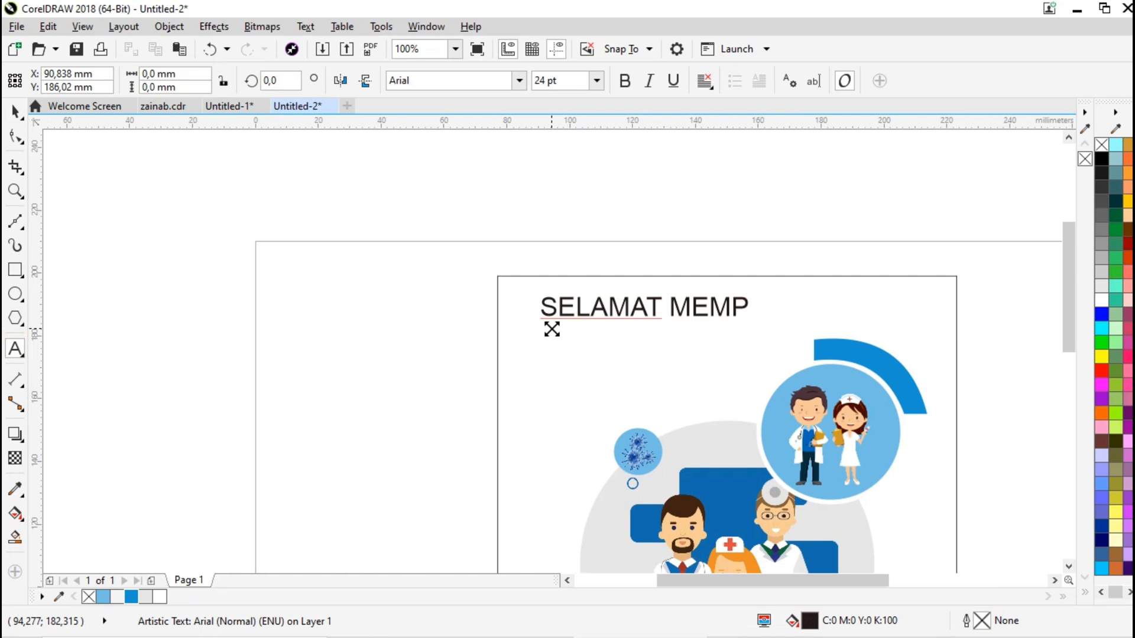
pyautogui.write('ERINGATI')
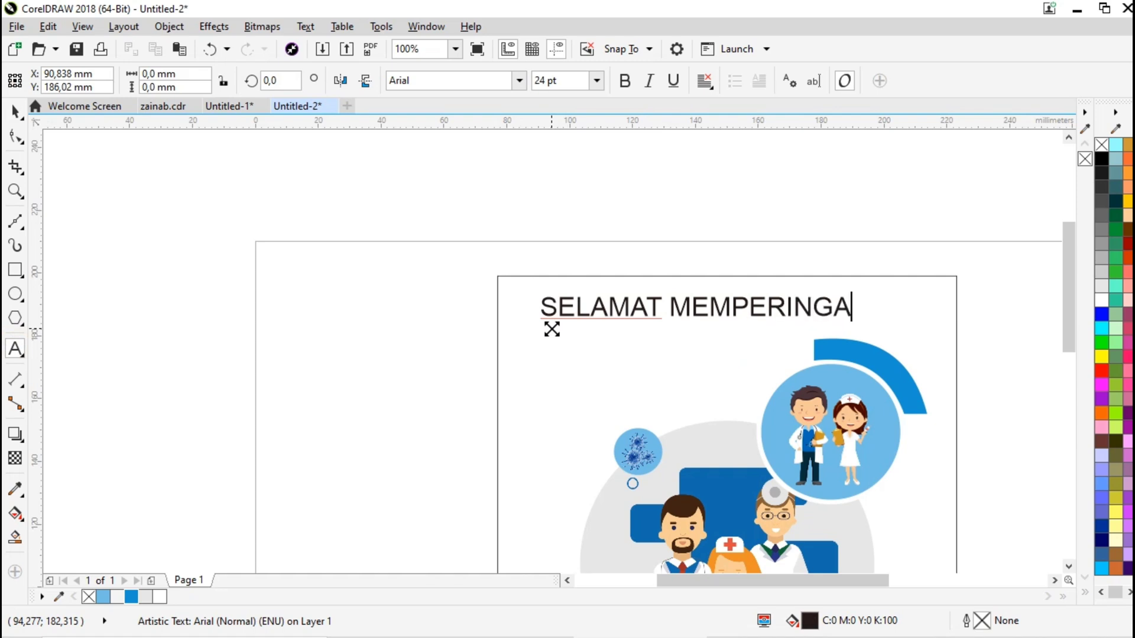
# - Add a separate text line "HARI DOKTER NASIONAL" below the first one
pyautogui.click(551, 362)
pyautogui.write('HARI DO')
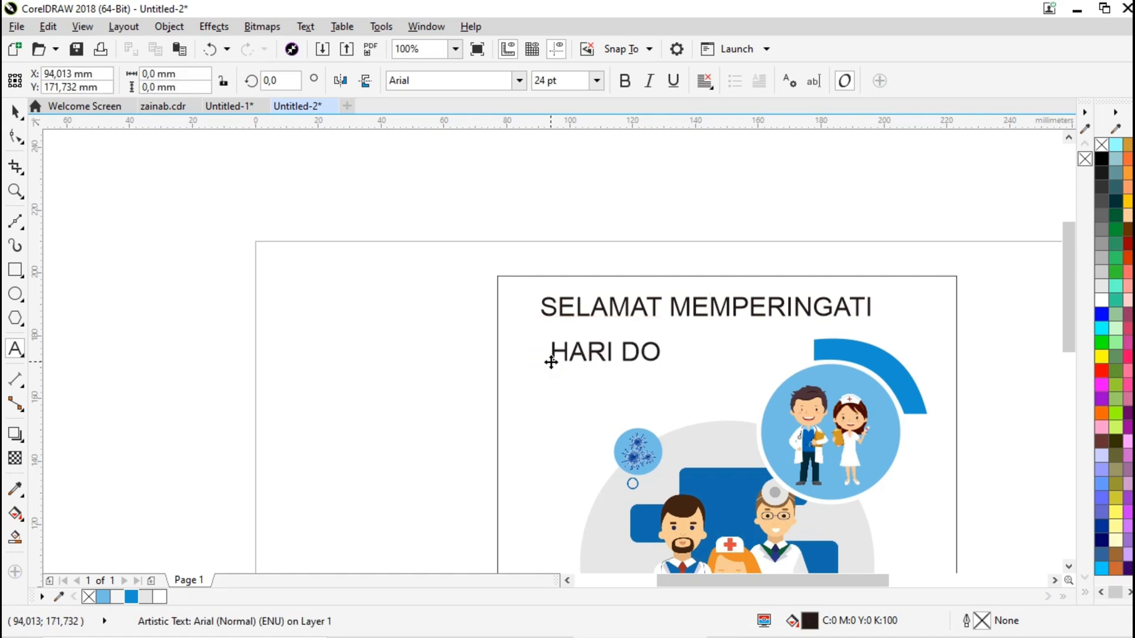
pyautogui.write('KTER NASIONAL')
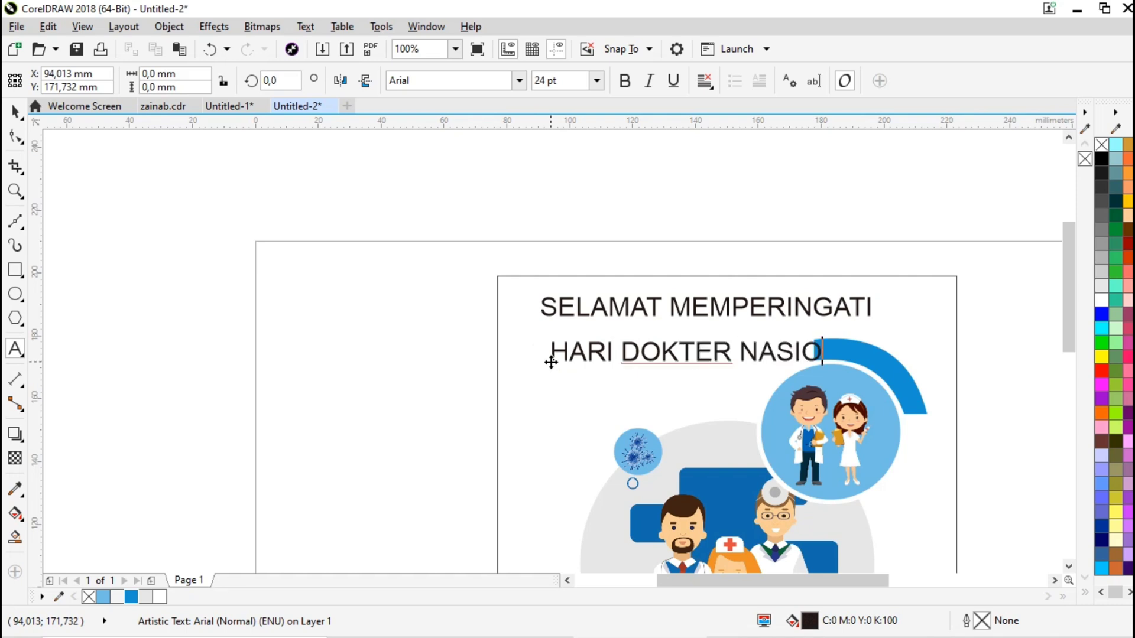
# - Add a third separate text line "24 OKTOBER 2021" below "HARI DOKTER NASIONAL"
pyautogui.click(563, 428)
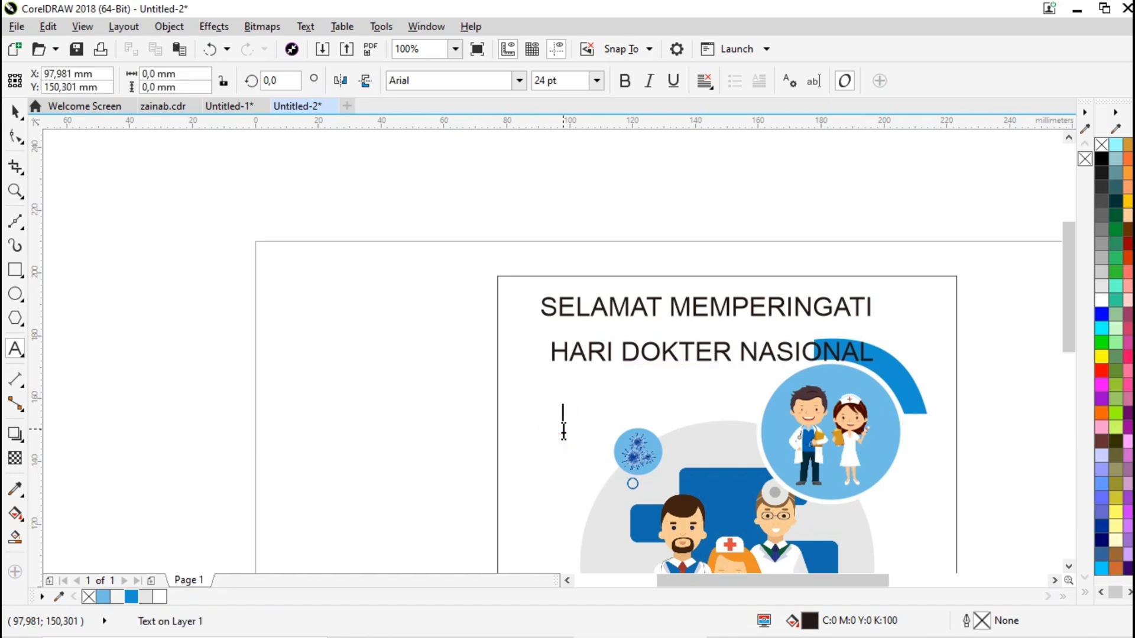
pyautogui.write('24 OKT')
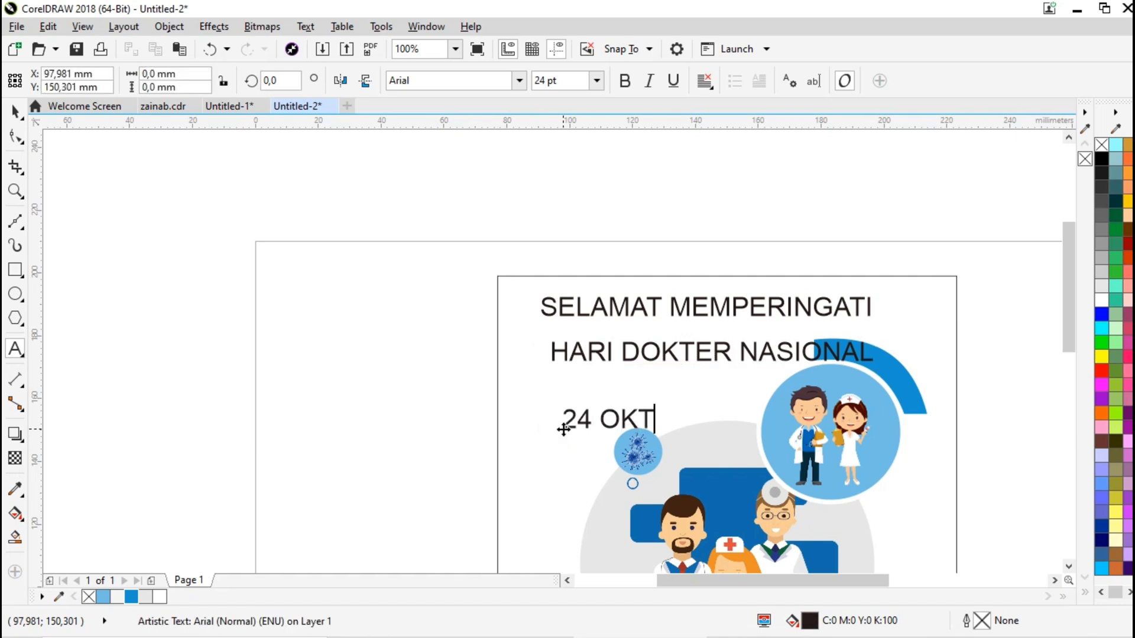
pyautogui.write('OBER 2')
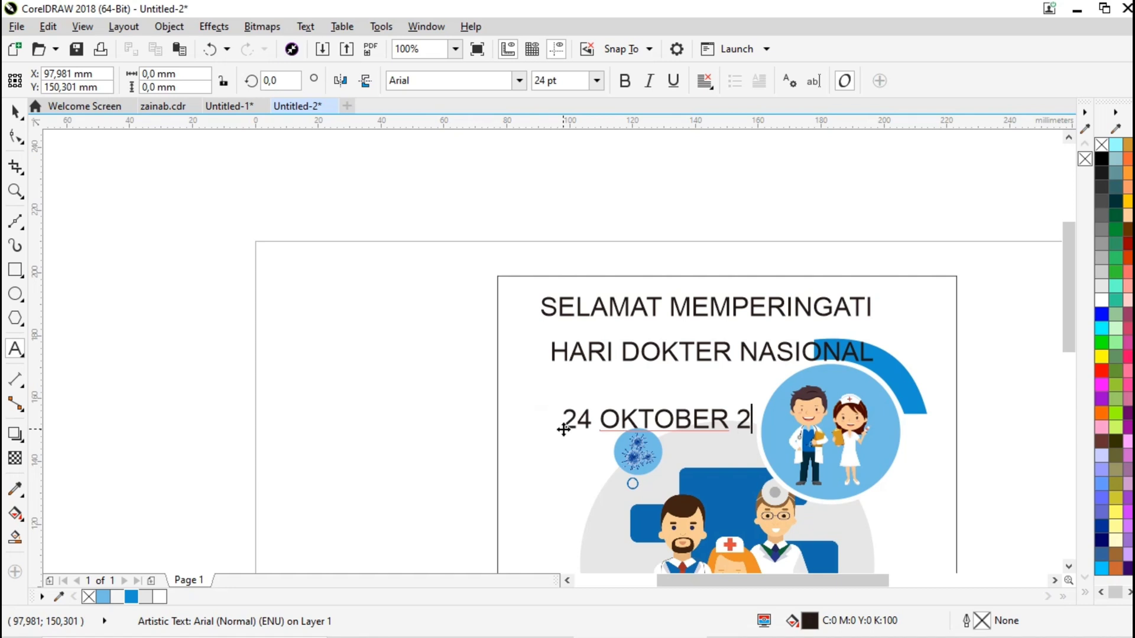
pyautogui.write('021')
pyautogui.click(16, 110)
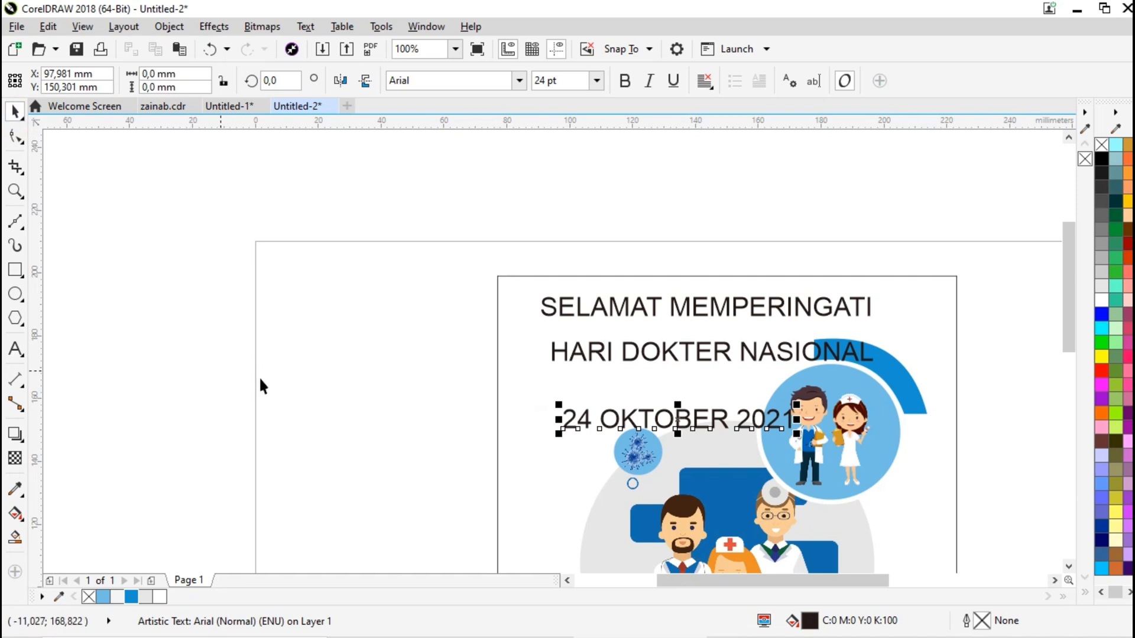
pyautogui.click(367, 372)
# - Move all three text lines together leftward, clear of the illustration and partly outside the poster frame
pyautogui.scroll(-1, 367, 372)
pyautogui.scroll(-2, 581, 532)
pyautogui.scroll(2, 589, 541)
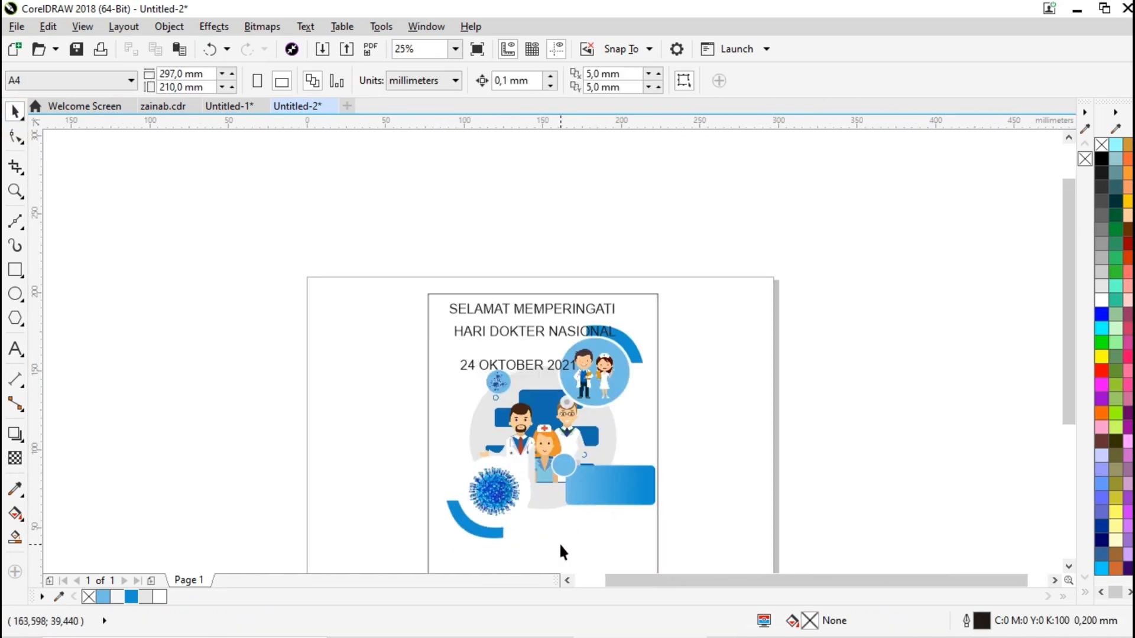
pyautogui.scroll(-1, 562, 538)
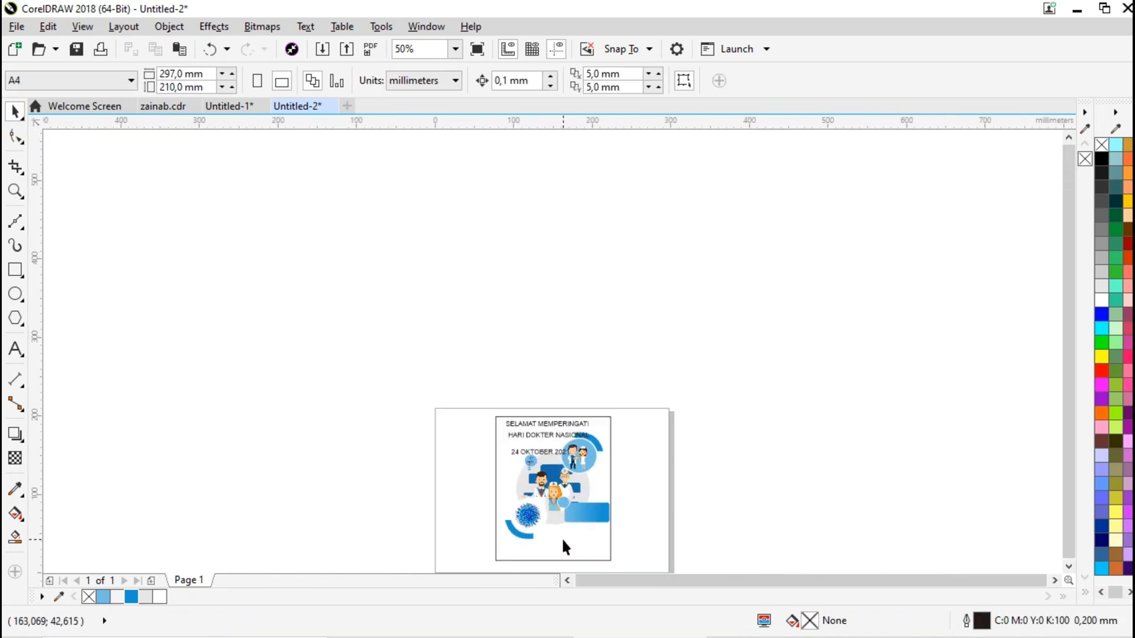
pyautogui.scroll(1, 561, 541)
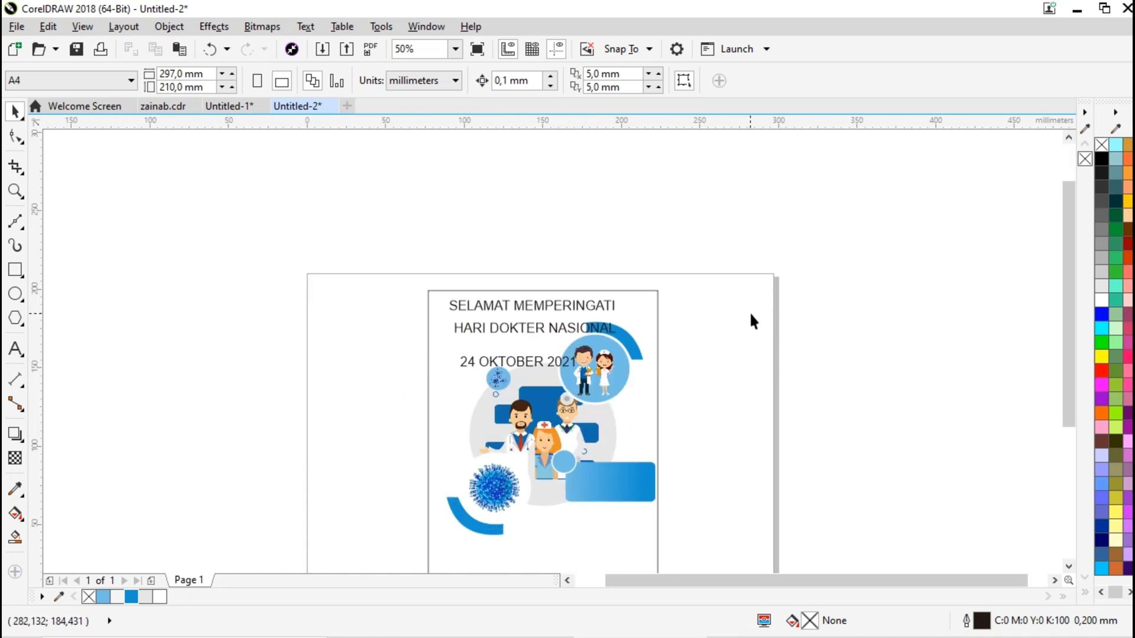
pyautogui.click(570, 324)
pyautogui.scroll(1, 570, 322)
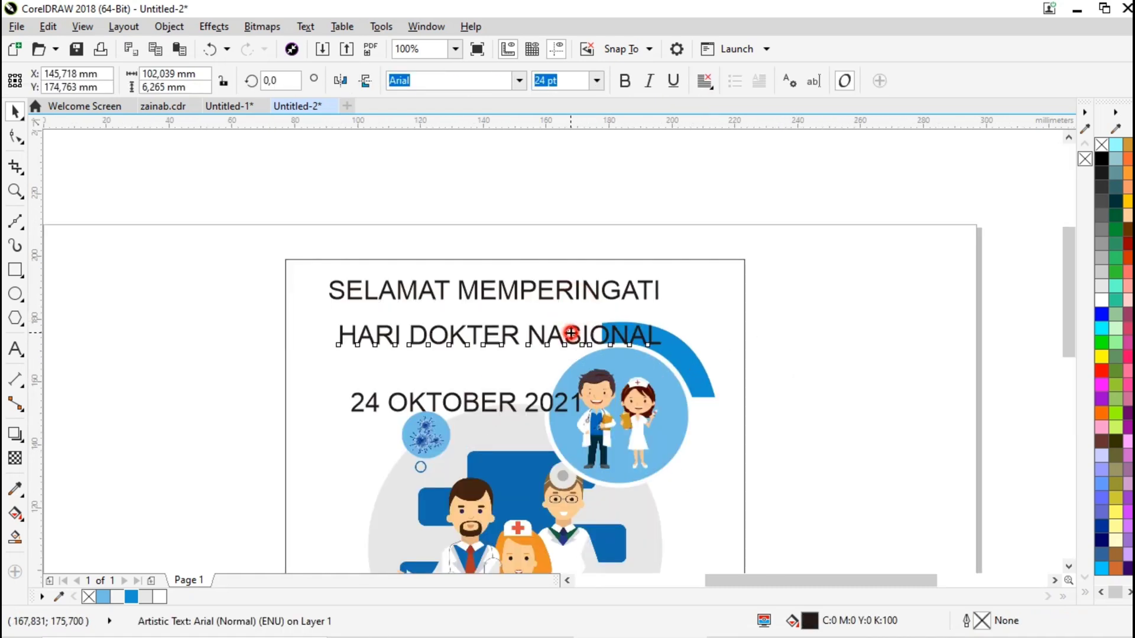
pyautogui.click(564, 278)
pyautogui.click(566, 306)
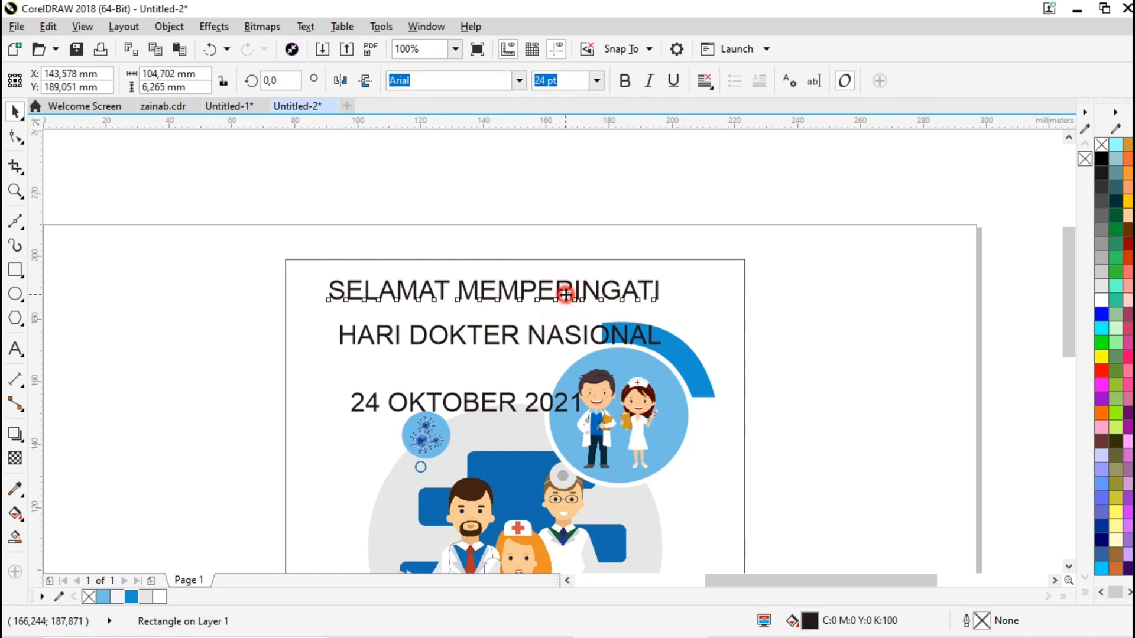
pyautogui.keyDown('shift'); pyautogui.click(537, 338); pyautogui.keyUp('shift')
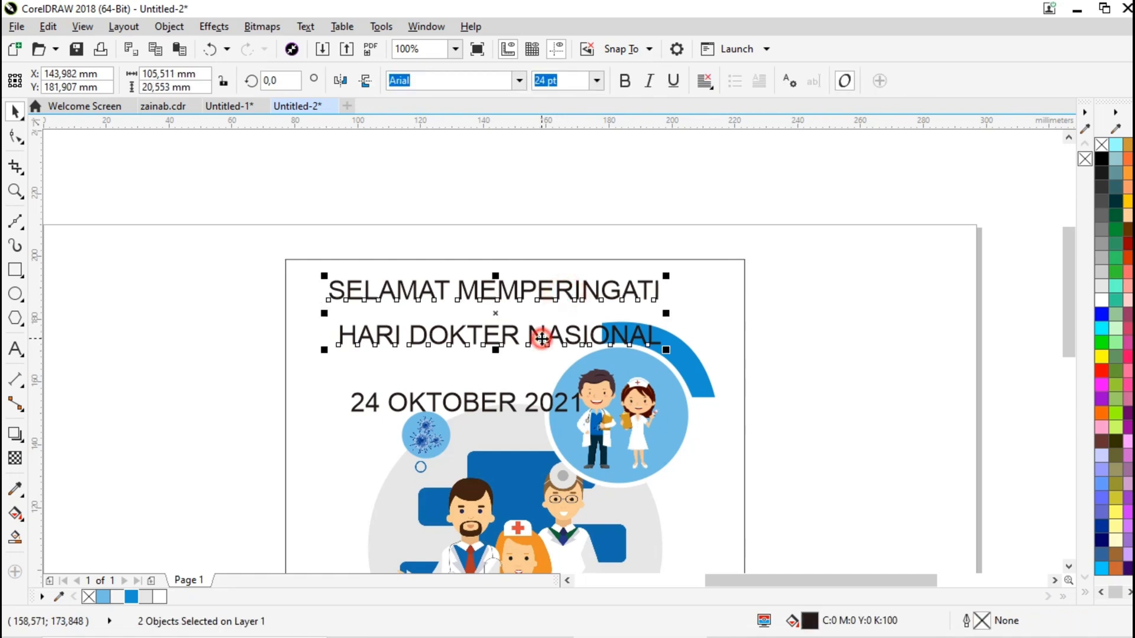
pyautogui.keyDown('shift'); pyautogui.click(506, 407); pyautogui.keyUp('shift')
pyautogui.moveTo(559, 290); pyautogui.dragTo(273, 283)
pyautogui.scroll(-2, 418, 290)
pyautogui.click(597, 365)
# - Select the whole illustration with its circles, arcs and gradient rectangle and move it slightly down and left within the poster frame
pyautogui.scroll(1, 479, 362)
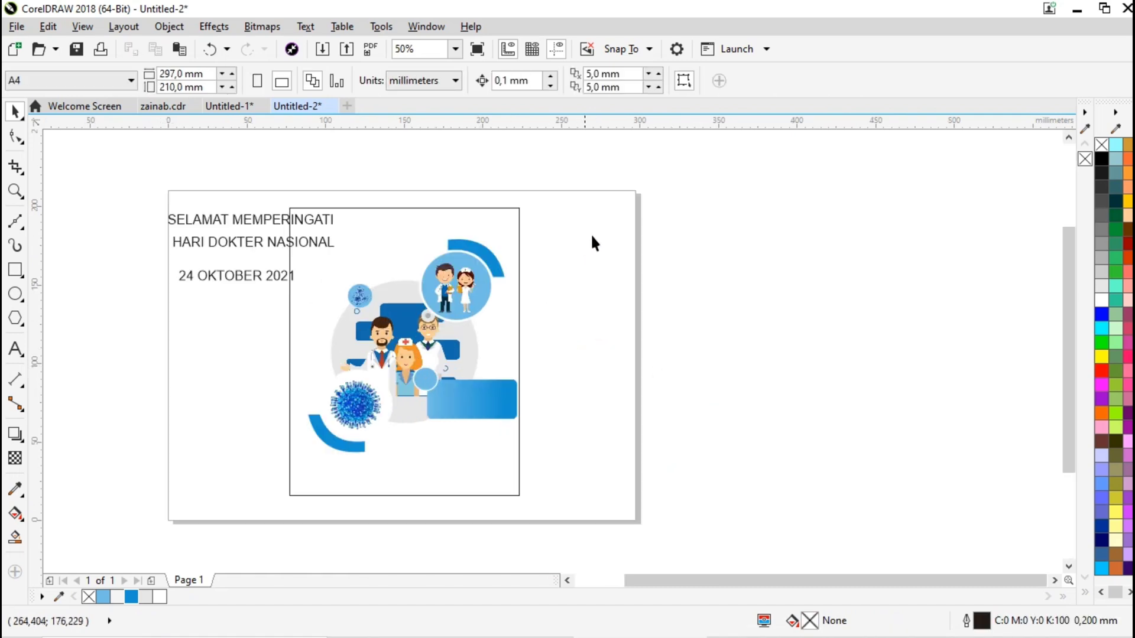
pyautogui.moveTo(550, 312); pyautogui.dragTo(479, 379)
pyautogui.moveTo(387, 427); pyautogui.dragTo(290, 480)
pyautogui.moveTo(417, 362); pyautogui.dragTo(411, 367)
pyautogui.click(606, 378)
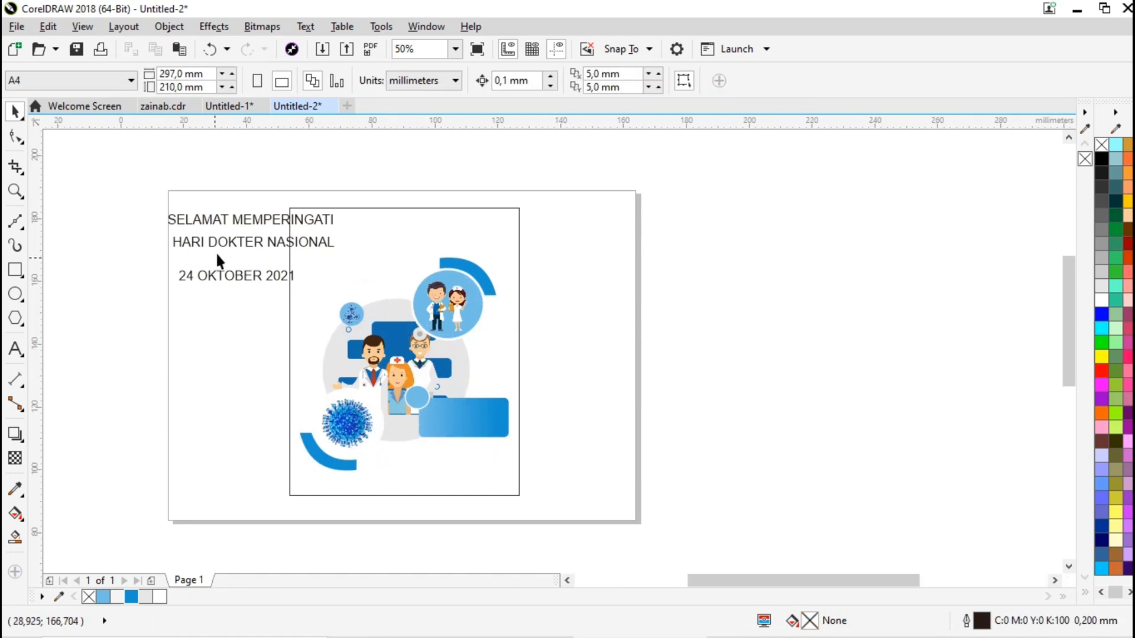
# - Move "HARI DOKTER NASIONAL" into the upper part of the poster frame and set it in bold Roboto
pyautogui.scroll(1, 216, 257)
pyautogui.moveTo(300, 228); pyautogui.dragTo(556, 238)
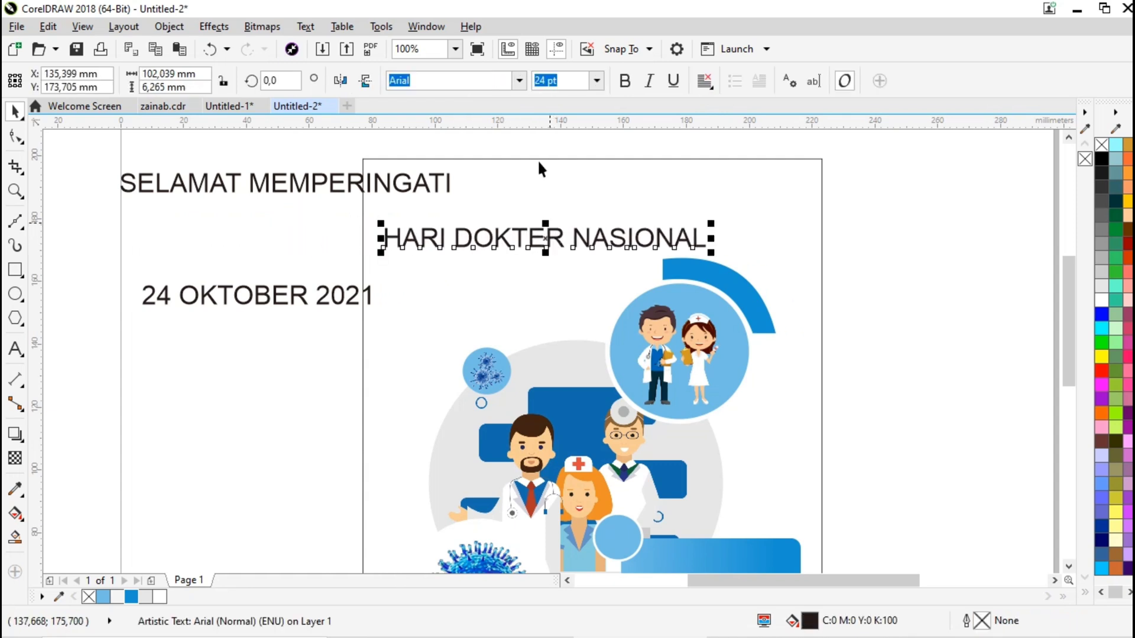
pyautogui.click(519, 80)
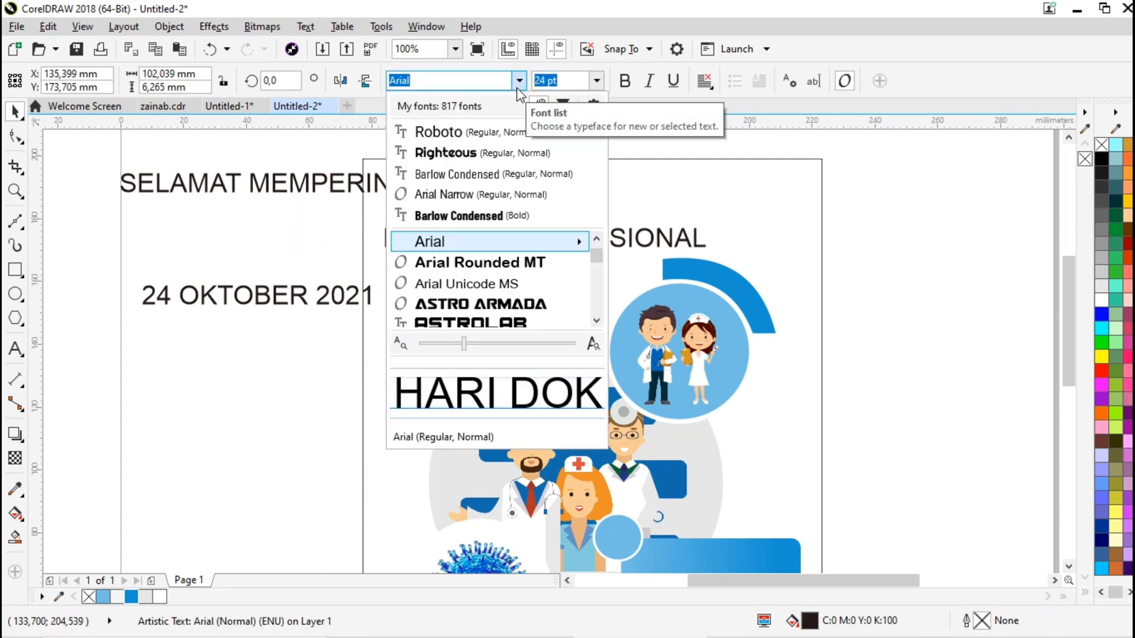
pyautogui.click(499, 133)
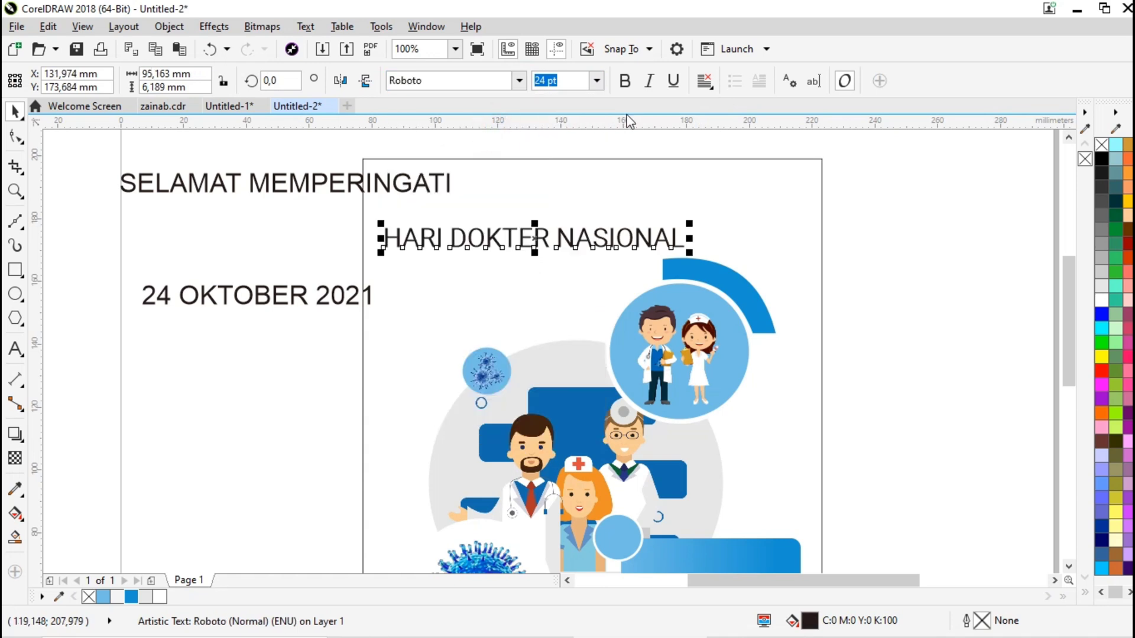
pyautogui.click(625, 83)
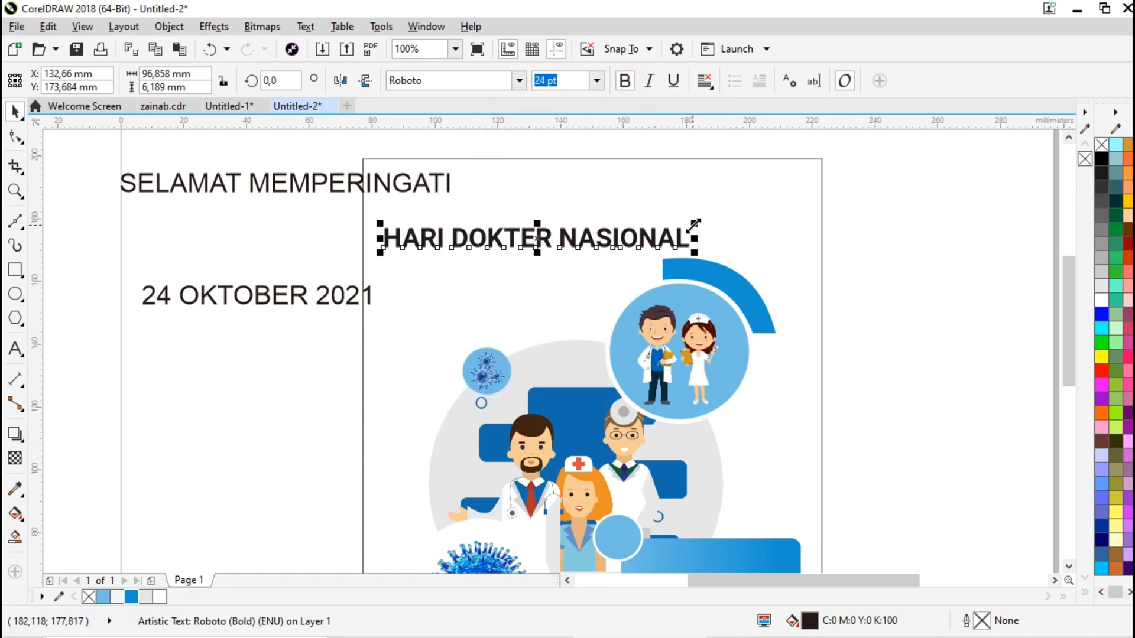
# - Enlarge "HARI DOKTER NASIONAL" proportionally to about 128 mm wide and centre it horizontally in the poster frame
pyautogui.moveTo(695, 225); pyautogui.dragTo(792, 207)
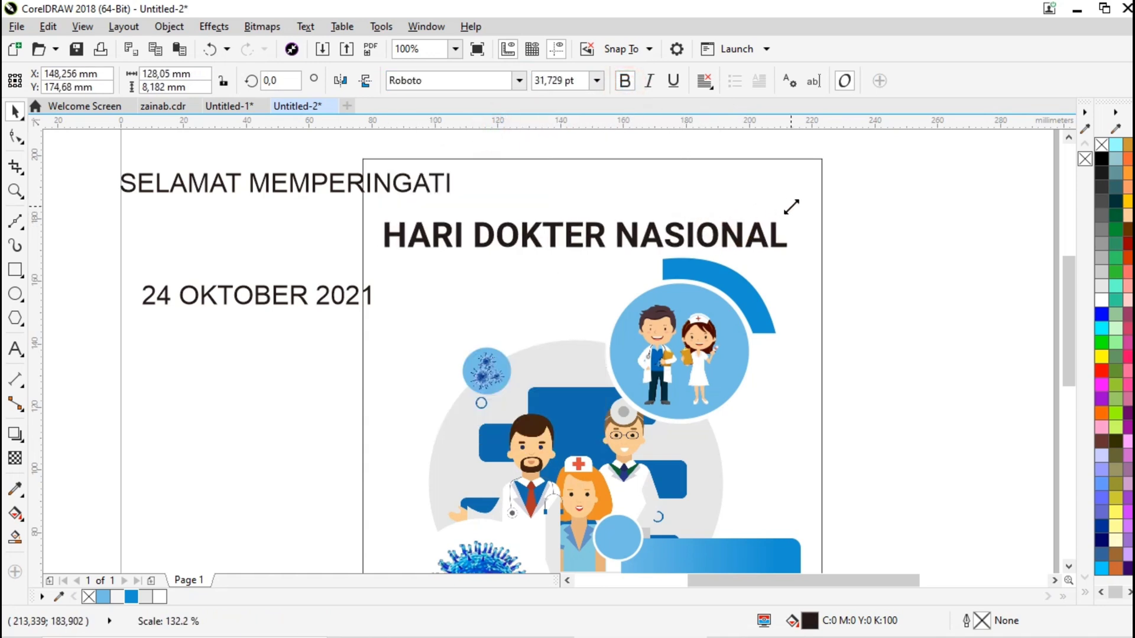
pyautogui.keyDown('shift'); pyautogui.click(796, 196); pyautogui.keyUp('shift')
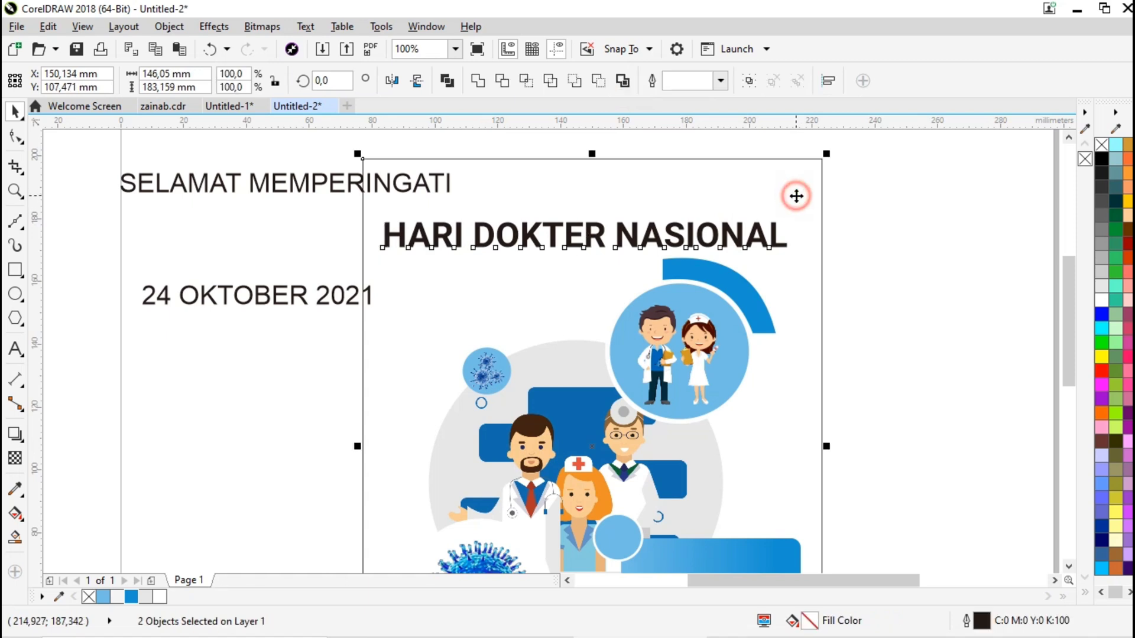
pyautogui.press('c')
pyautogui.click(902, 213)
# - Set "SELAMAT MEMPERINGATI" in Roboto and move it directly above the "HARI DOKTER NASIONAL" headline
pyautogui.click(414, 184)
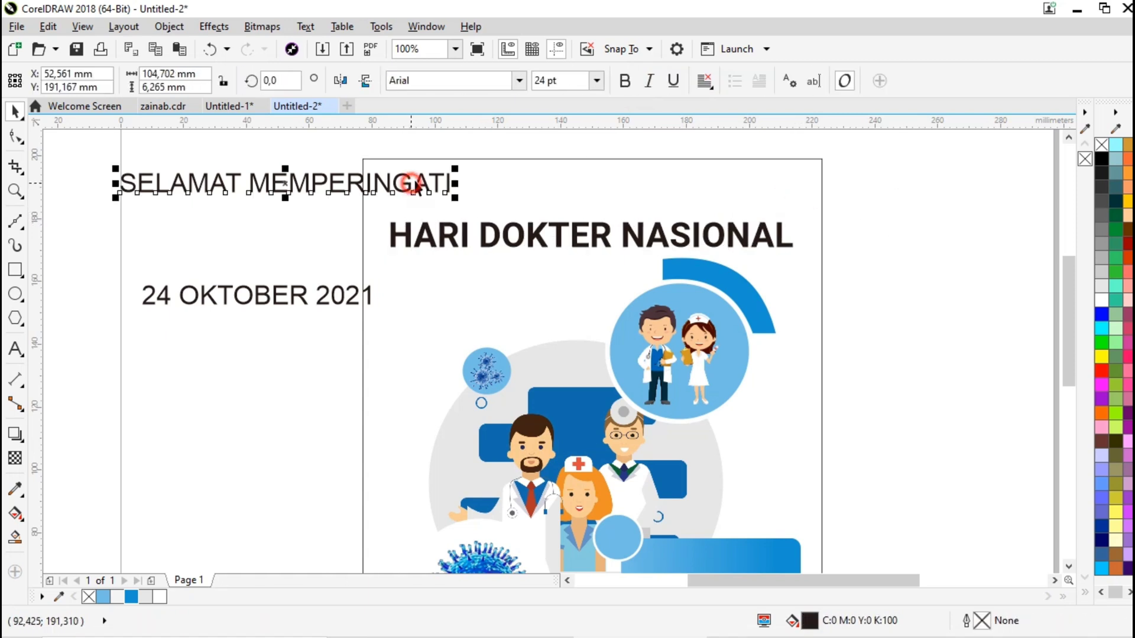
pyautogui.click(519, 81)
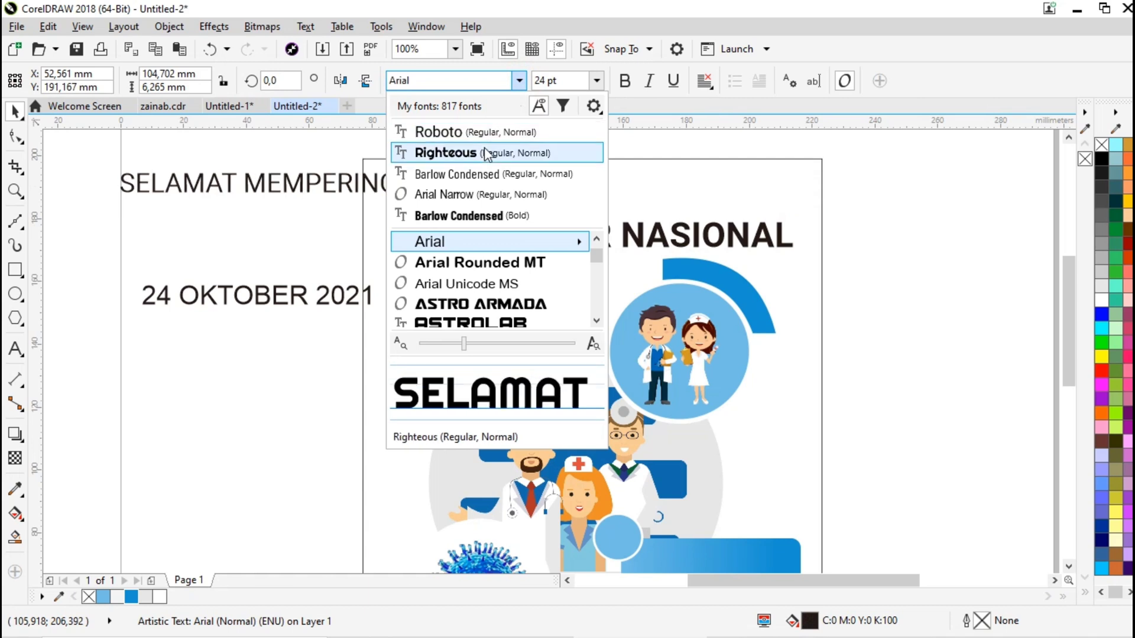
pyautogui.click(494, 132)
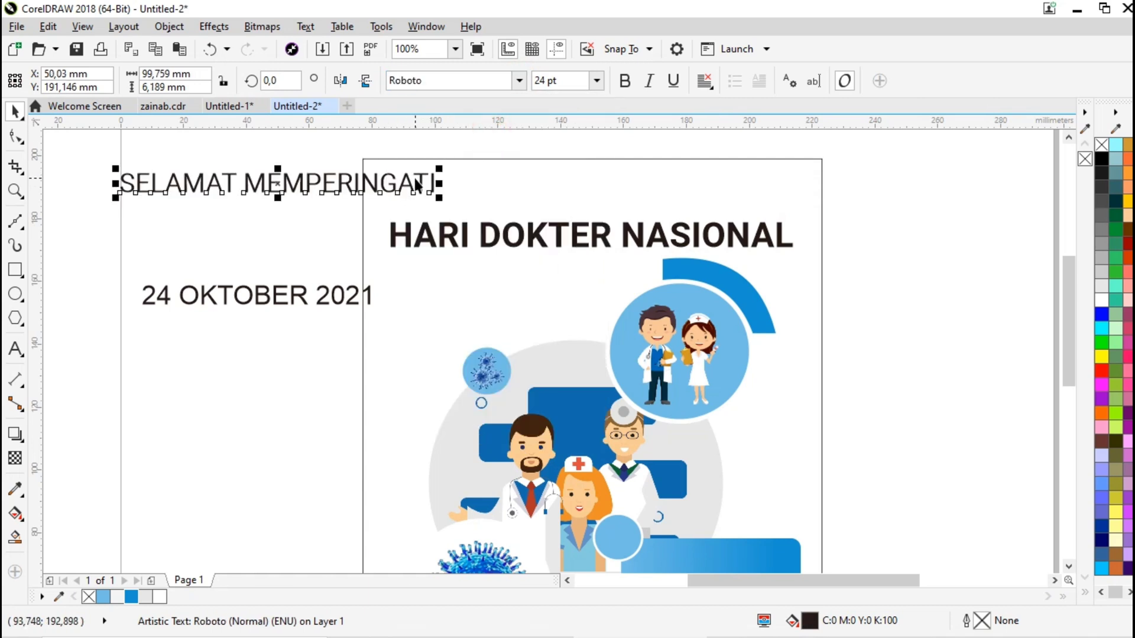
pyautogui.moveTo(424, 175); pyautogui.dragTo(687, 191)
# - Enlarge the "HARI DOKTER NASIONAL" headline slightly and move "24 OKTOBER 2021" directly below it
pyautogui.click(761, 234)
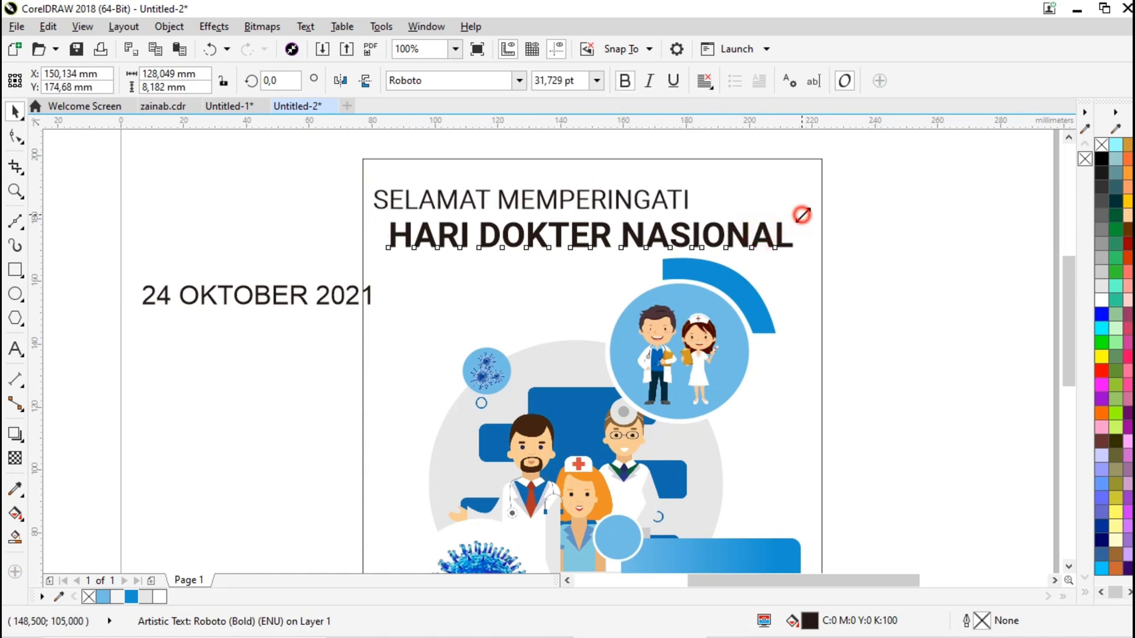
pyautogui.moveTo(804, 214); pyautogui.dragTo(818, 204)
pyautogui.click(356, 294)
pyautogui.moveTo(357, 293); pyautogui.dragTo(584, 262)
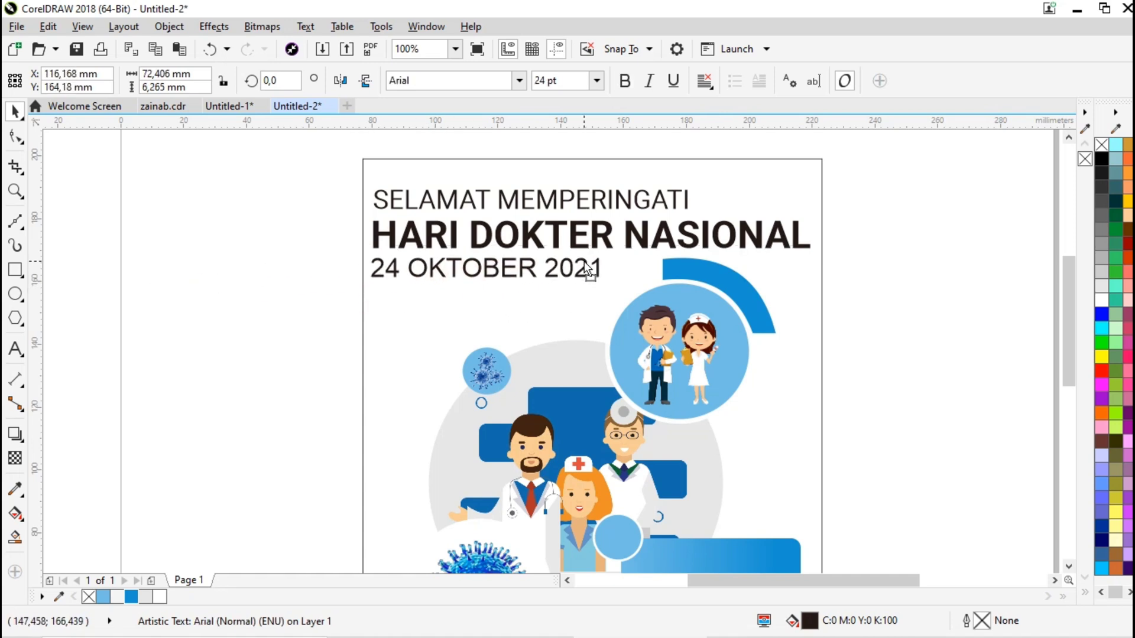
pyautogui.moveTo(584, 261); pyautogui.dragTo(584, 262)
# - Scale the three text lines together to about 121 mm wide and move them toward the poster frame's left edge
pyautogui.click(303, 174)
pyautogui.moveTo(303, 173); pyautogui.dragTo(836, 286)
pyautogui.moveTo(816, 185); pyautogui.dragTo(809, 191)
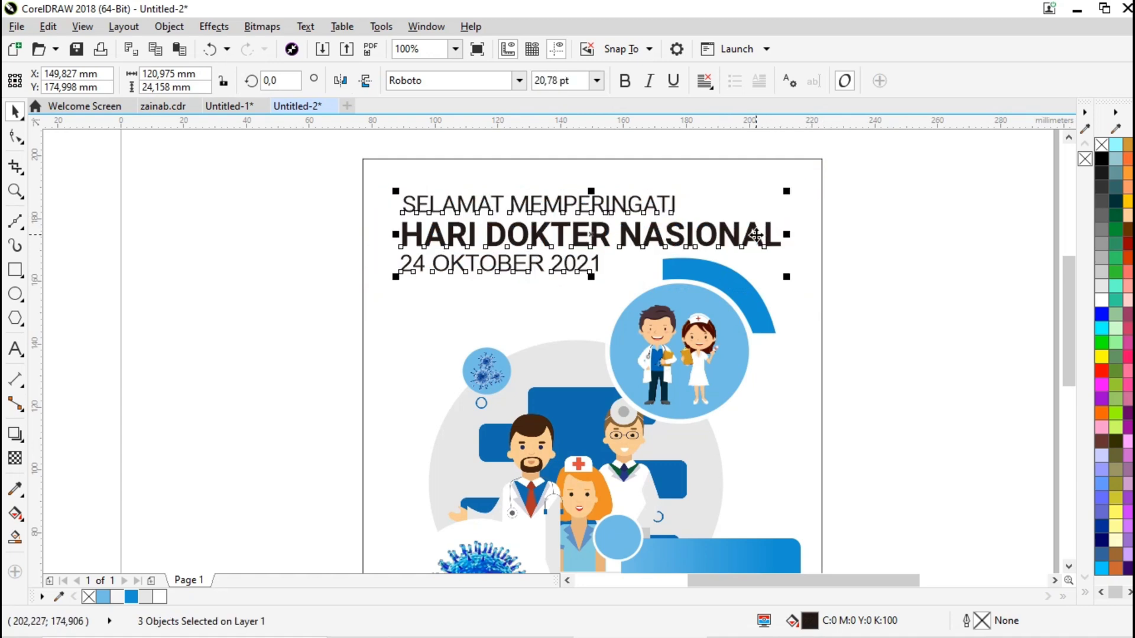
pyautogui.moveTo(752, 235); pyautogui.dragTo(730, 234)
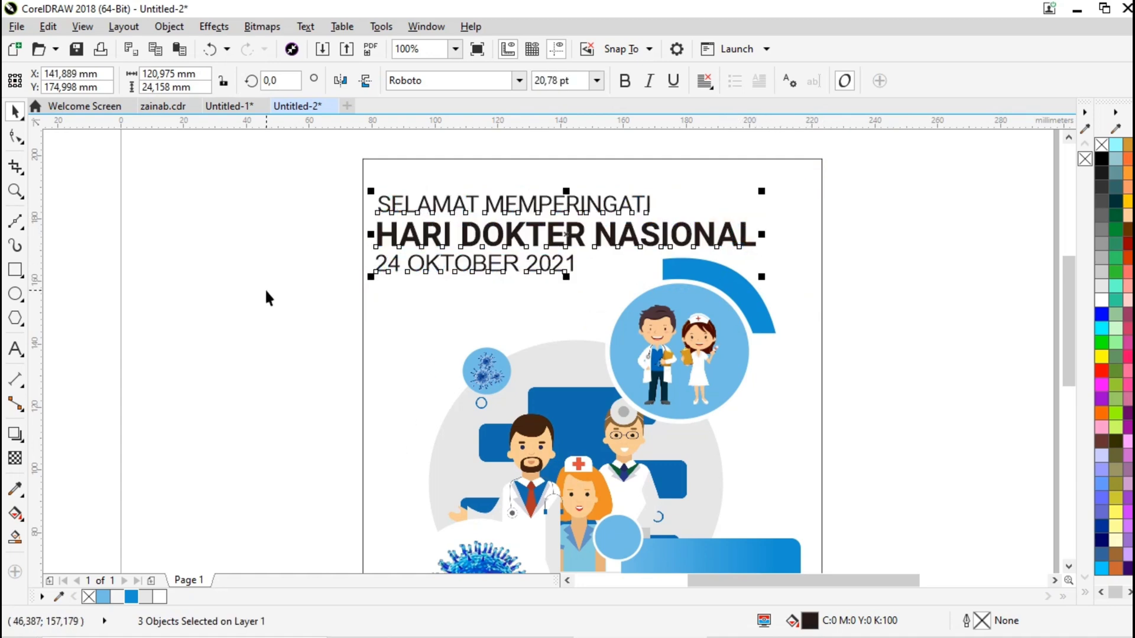
pyautogui.click(258, 290)
# - Draw a three-sided polygon about 134 mm wide and 31 mm high, move it up-left of the poster frame and flip it vertically
pyautogui.scroll(-2, 302, 301)
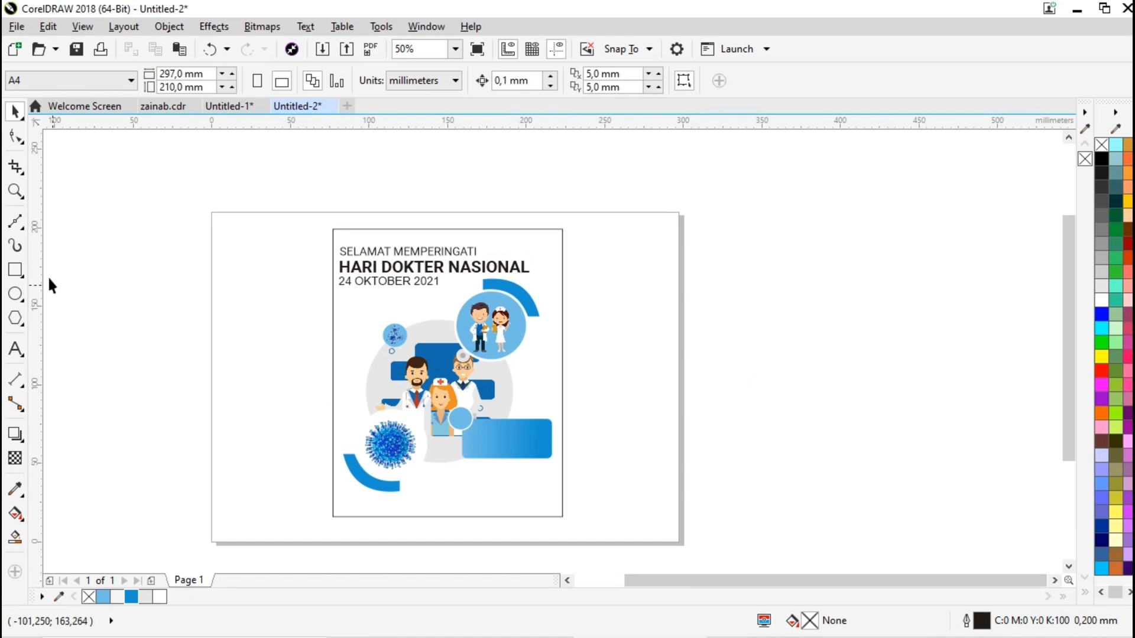
pyautogui.click(15, 318)
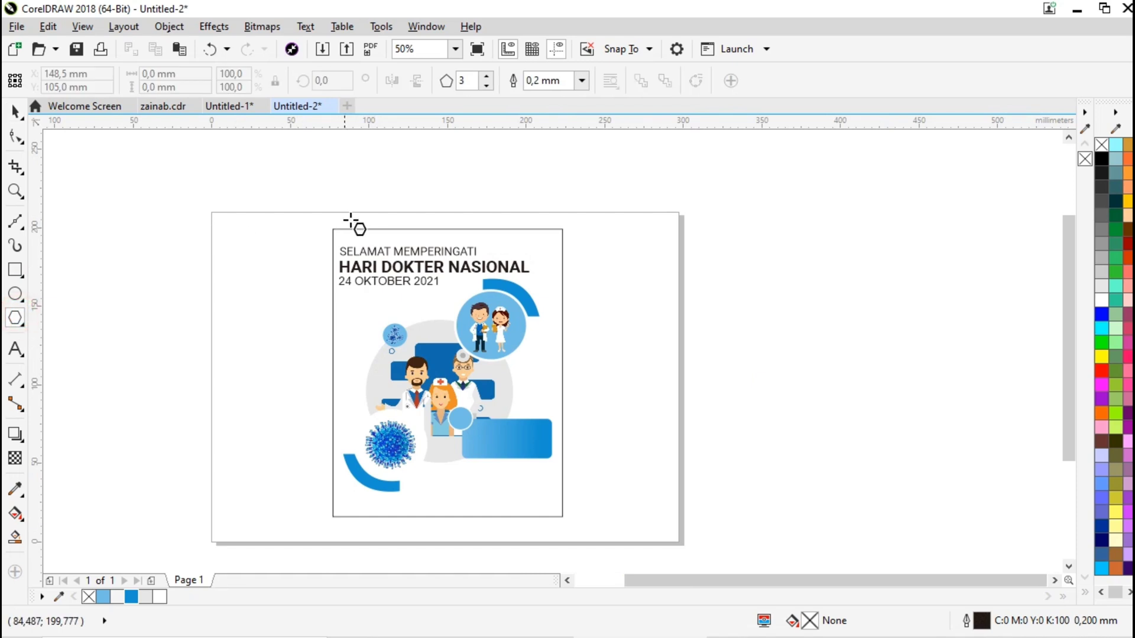
pyautogui.scroll(2, 282, 217)
pyautogui.moveTo(219, 197); pyautogui.dragTo(707, 324)
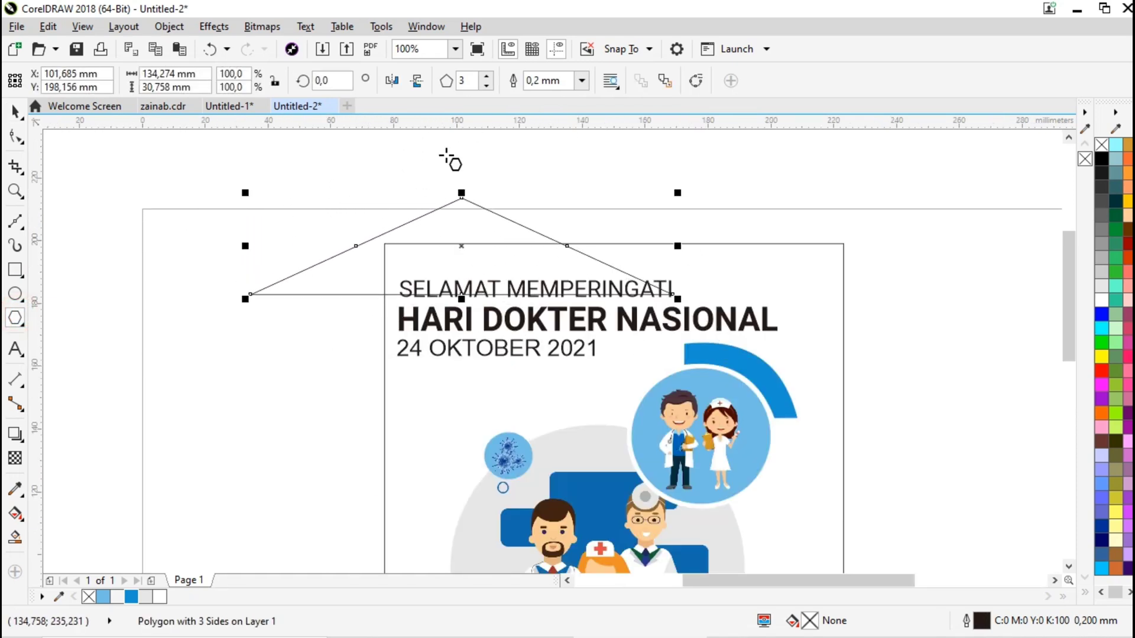
pyautogui.click(14, 111)
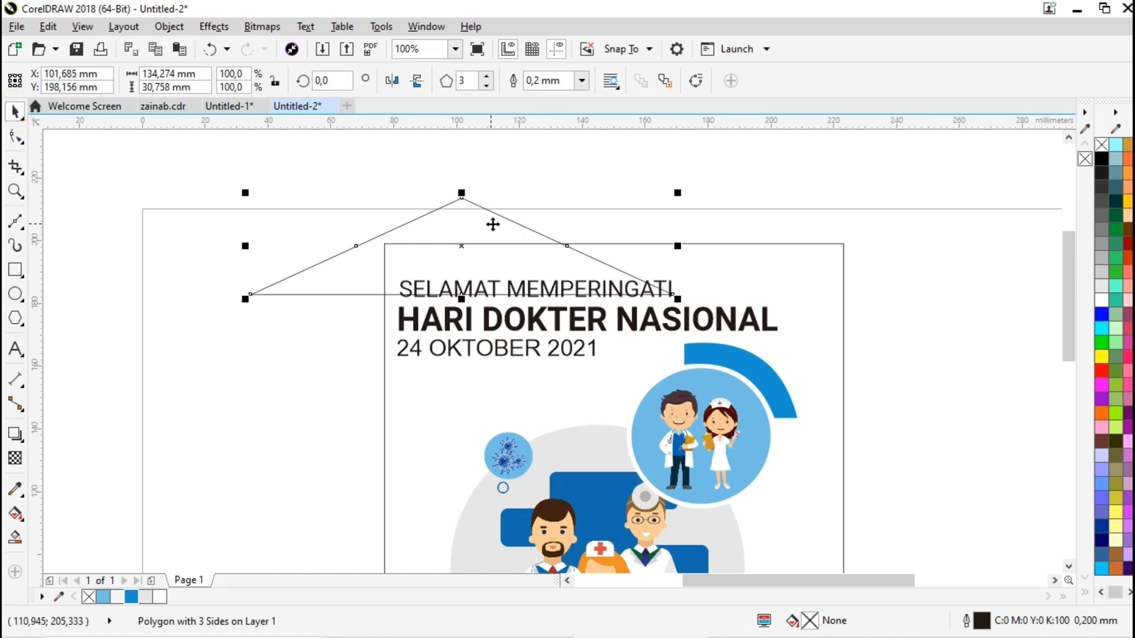
pyautogui.moveTo(492, 224); pyautogui.dragTo(286, 167)
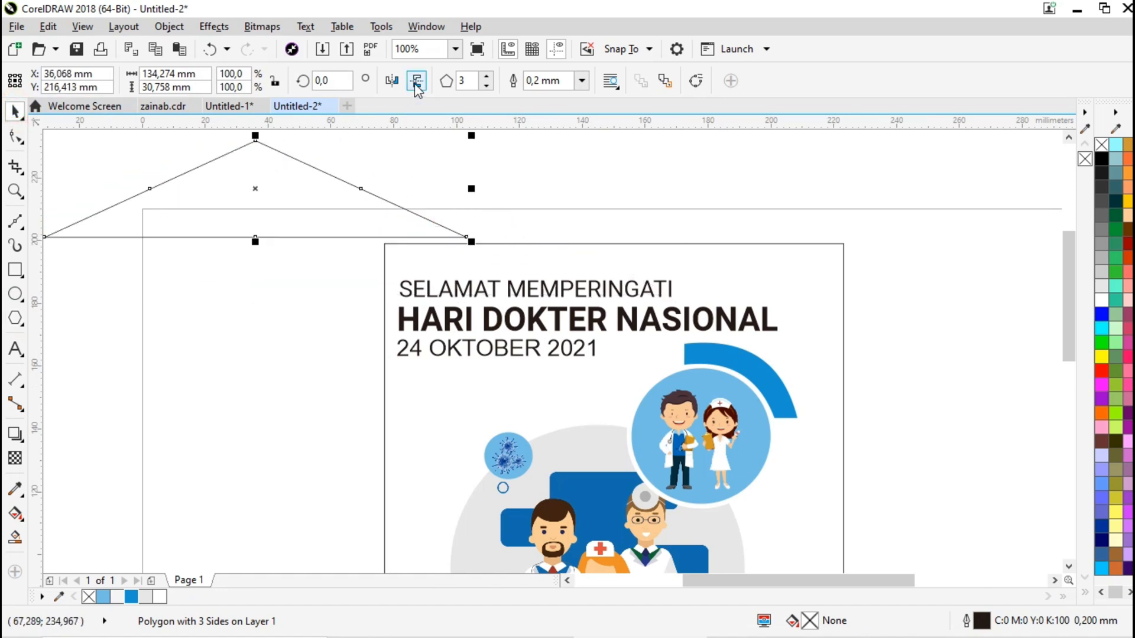
pyautogui.click(416, 84)
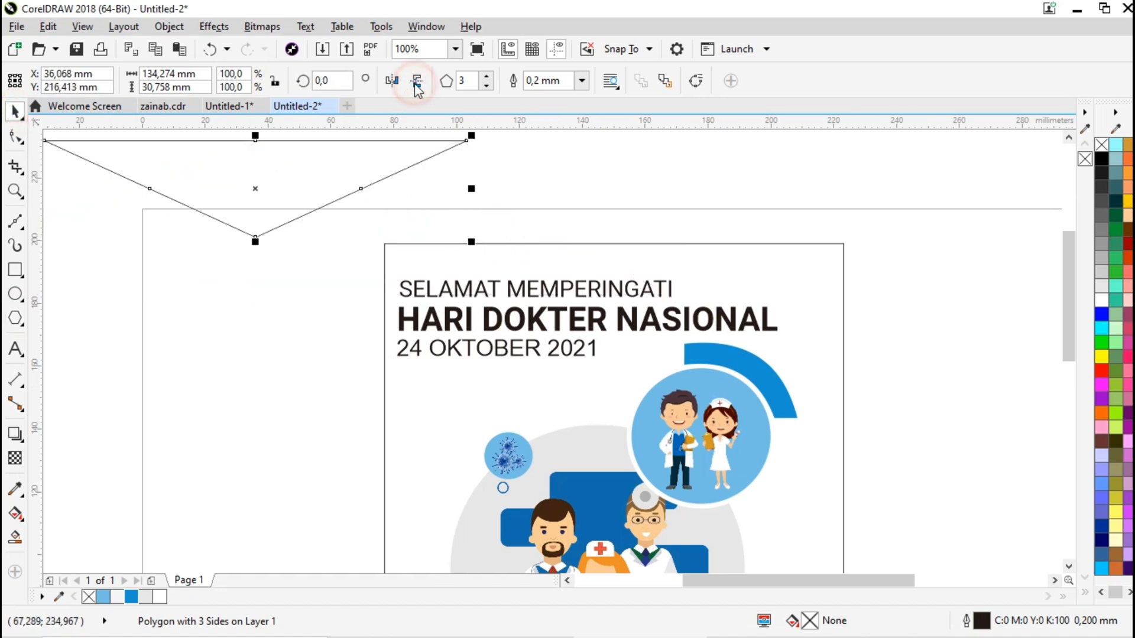
# - Convert the inverted triangle to curves and delete its top edge to leave an open V-shaped line
pyautogui.rightClick(285, 201)
pyautogui.click(363, 237)
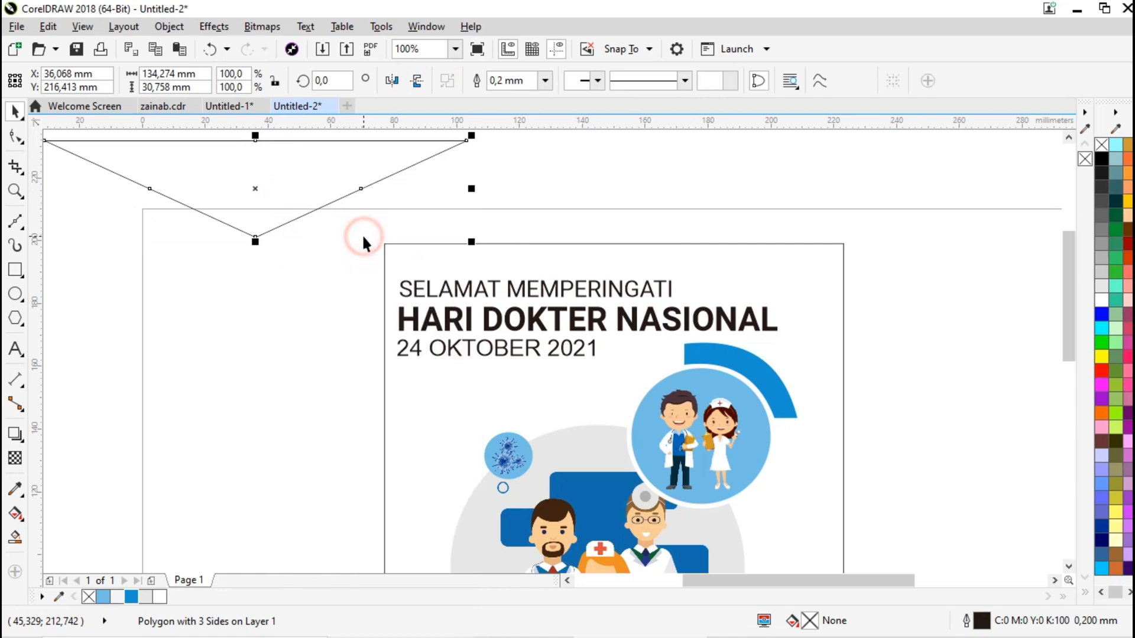
pyautogui.click(15, 137)
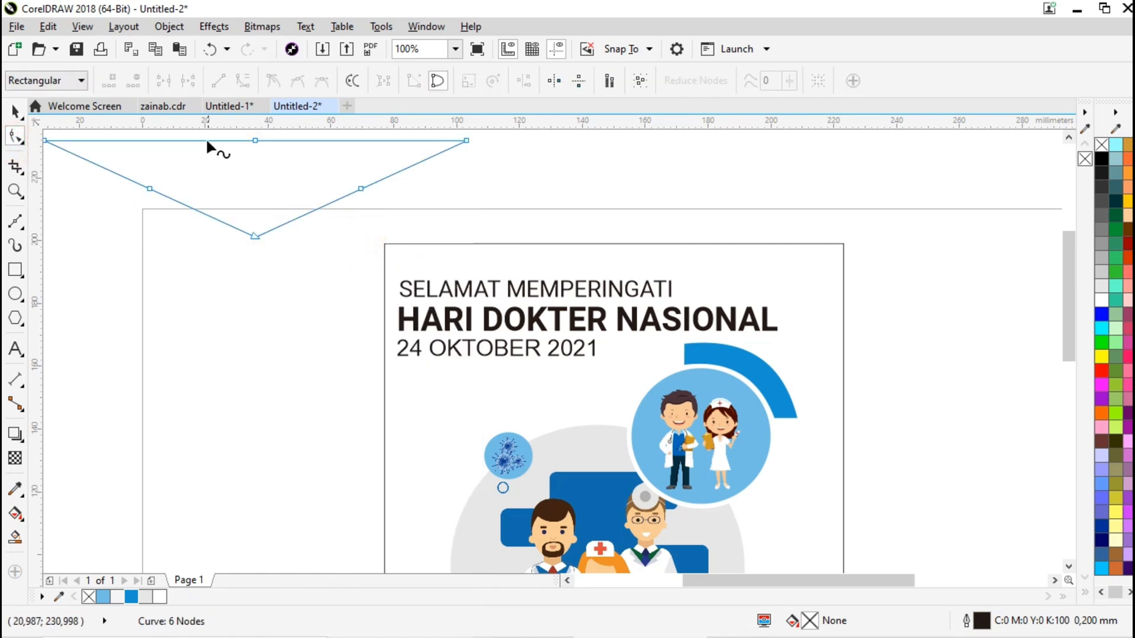
pyautogui.click(207, 141)
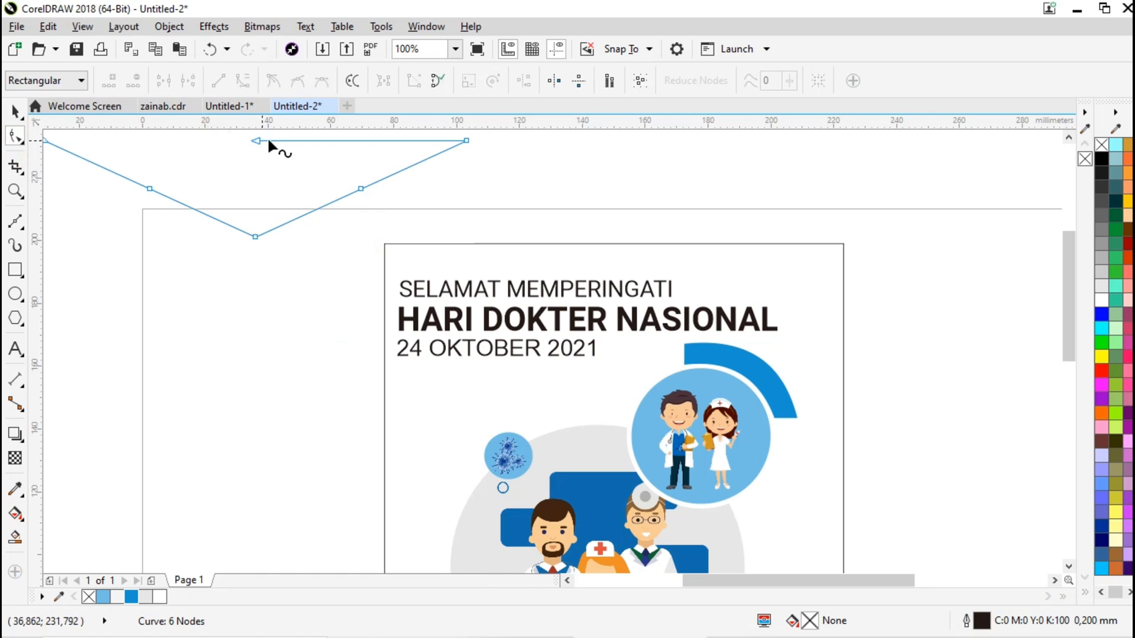
pyautogui.click(269, 140)
pyautogui.press('Delete')
# - Move the V-shaped line above the poster frame and flatten it to about 12 mm high
pyautogui.click(16, 109)
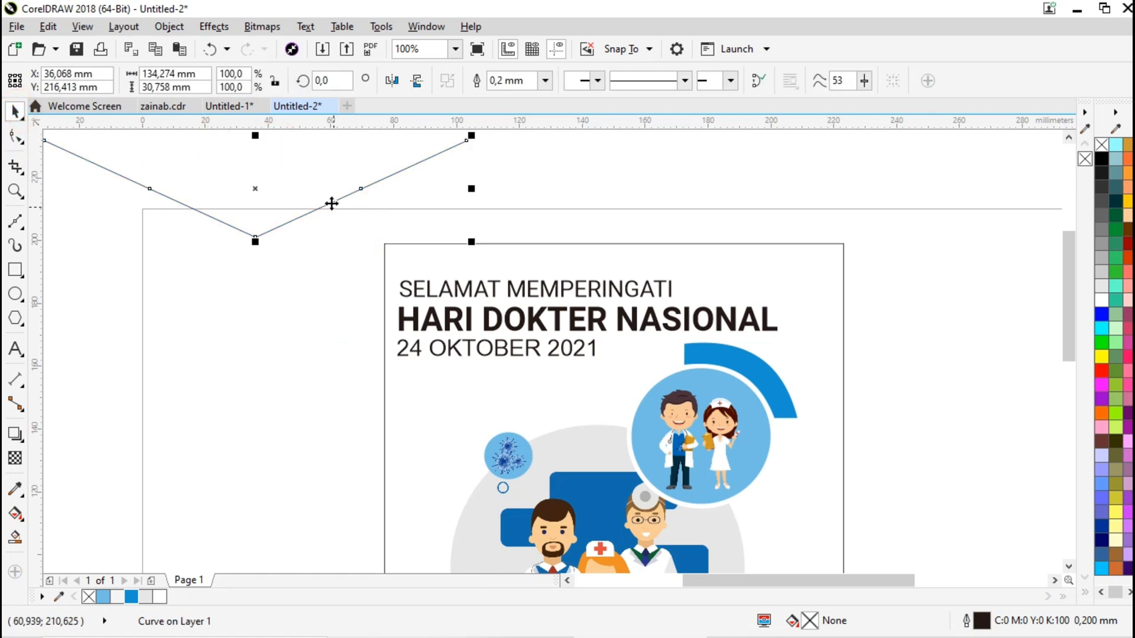
pyautogui.moveTo(329, 201); pyautogui.dragTo(545, 237)
pyautogui.moveTo(472, 277); pyautogui.dragTo(468, 220)
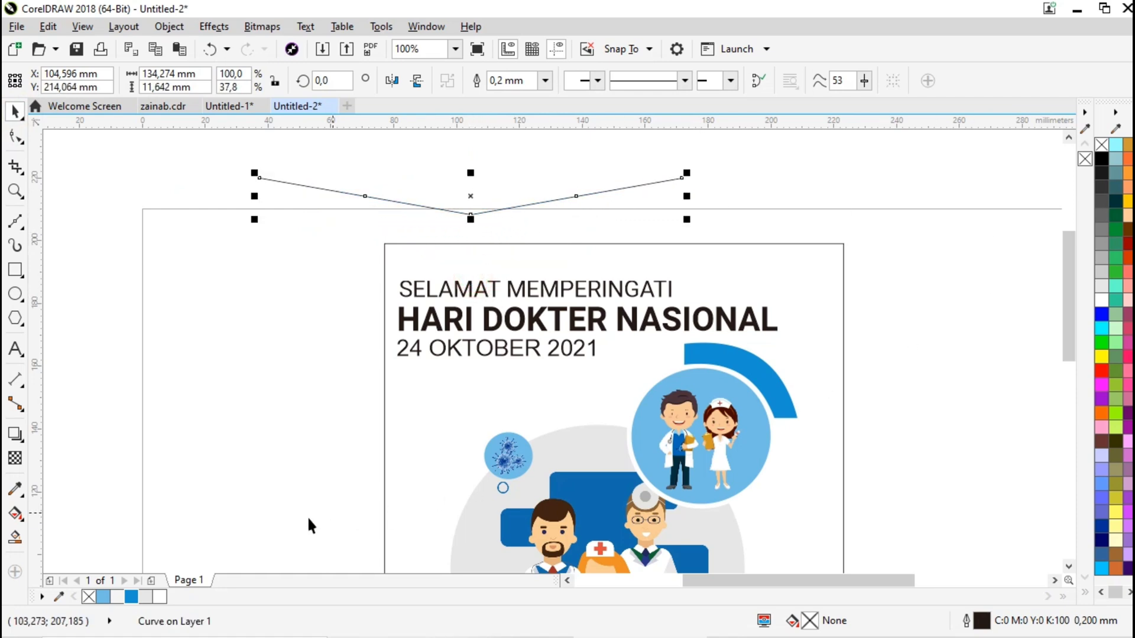
# - Give the V-shaped line a blue #1793D1 outline 1.0 mm wide and move it slightly down
pyautogui.rightClick(135, 597)
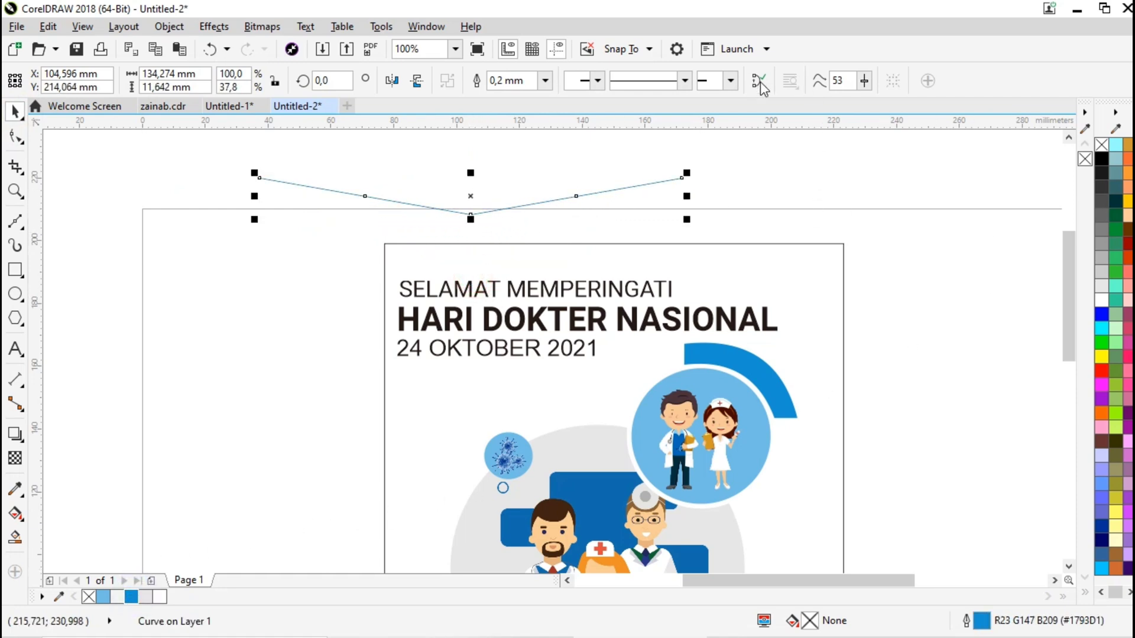
pyautogui.click(544, 82)
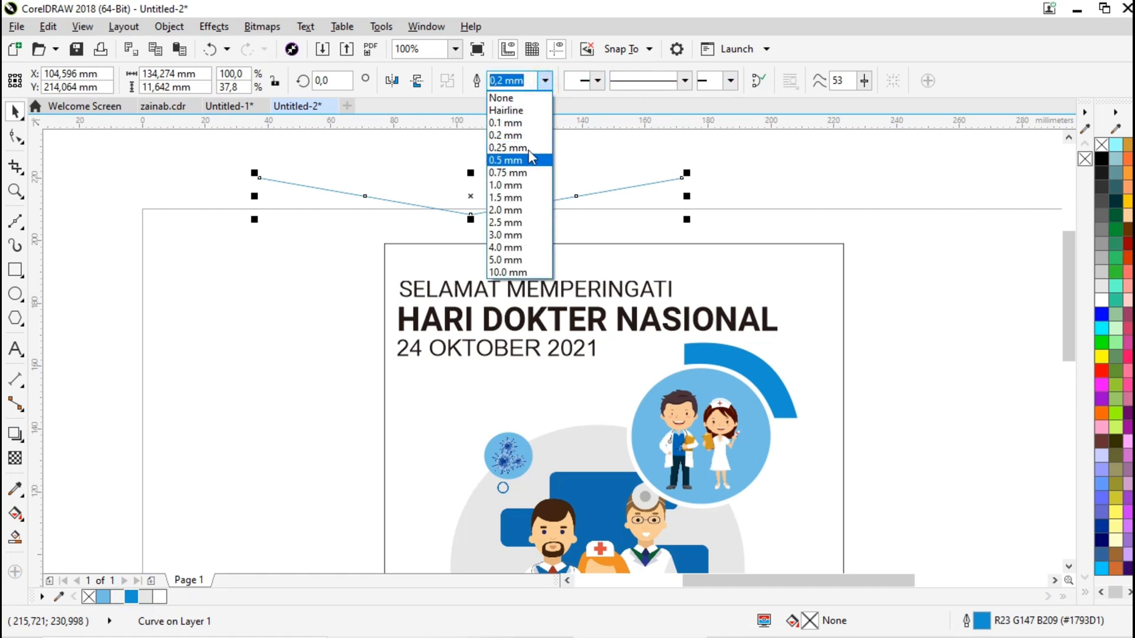
pyautogui.click(520, 186)
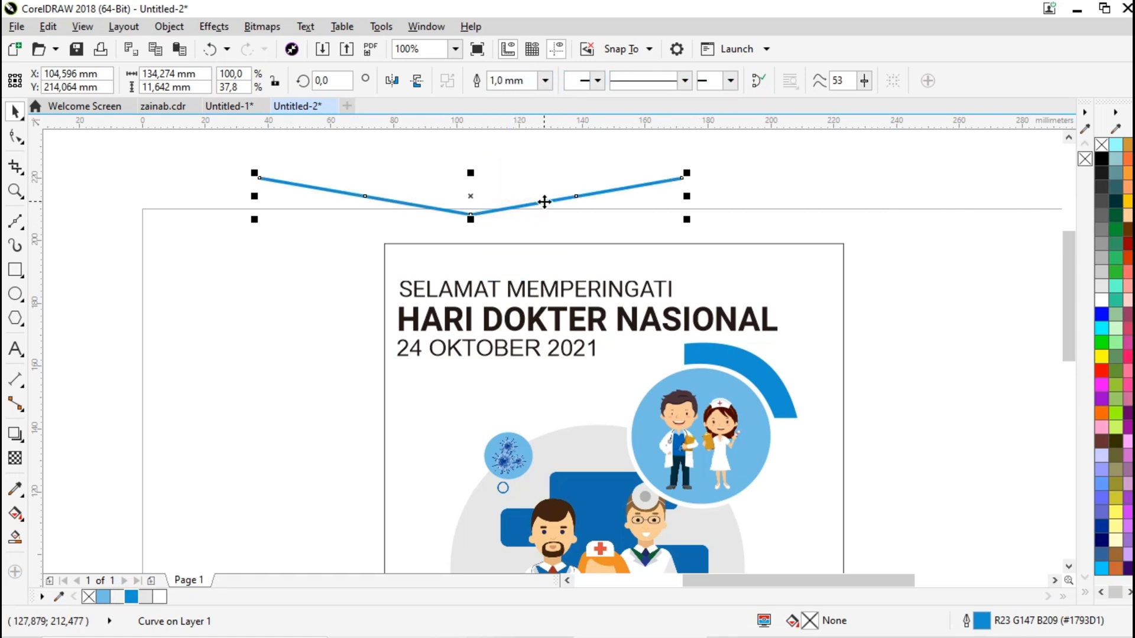
pyautogui.moveTo(545, 202); pyautogui.dragTo(546, 214)
# - Duplicate the blue V line just above itself, and copy the resulting pair above to make four parallel lines
pyautogui.scroll(2, 540, 198)
pyautogui.scroll(-2, 540, 198)
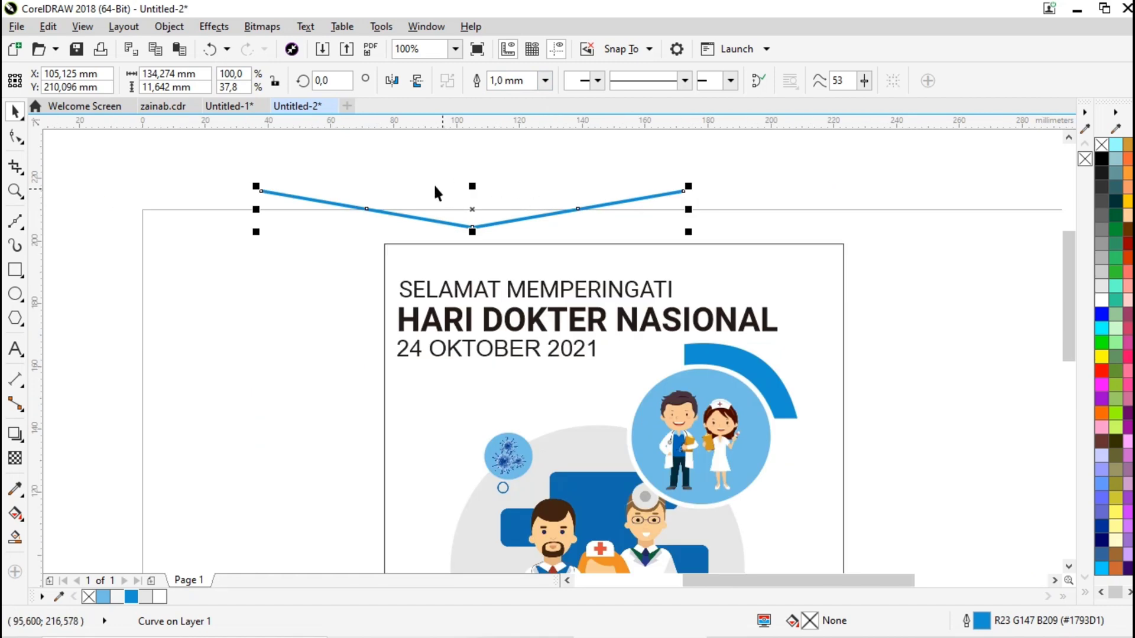
pyautogui.scroll(2, 529, 192)
pyautogui.scroll(-2, 530, 193)
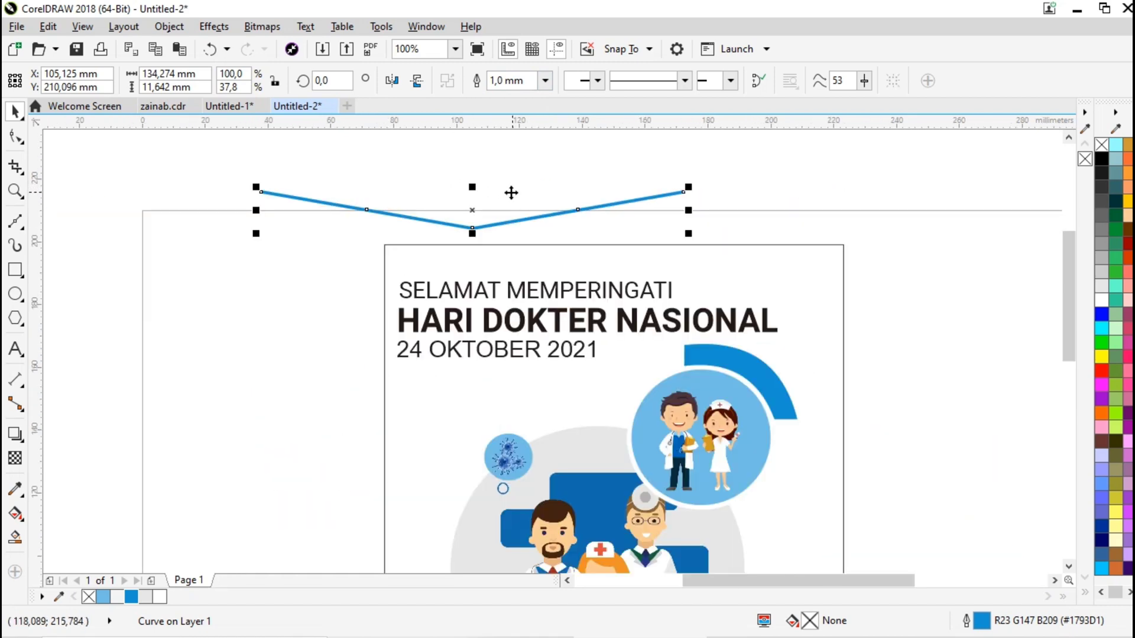
pyautogui.scroll(2, 510, 193)
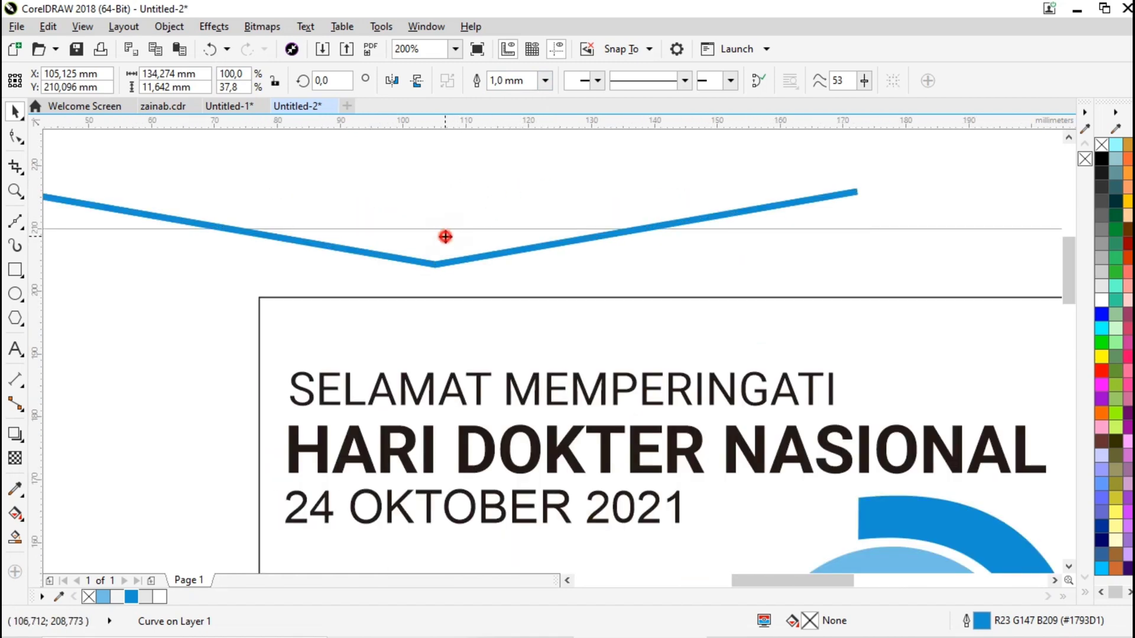
pyautogui.moveTo(444, 237); pyautogui.dragTo(443, 224)
pyautogui.rightClick(443, 224)
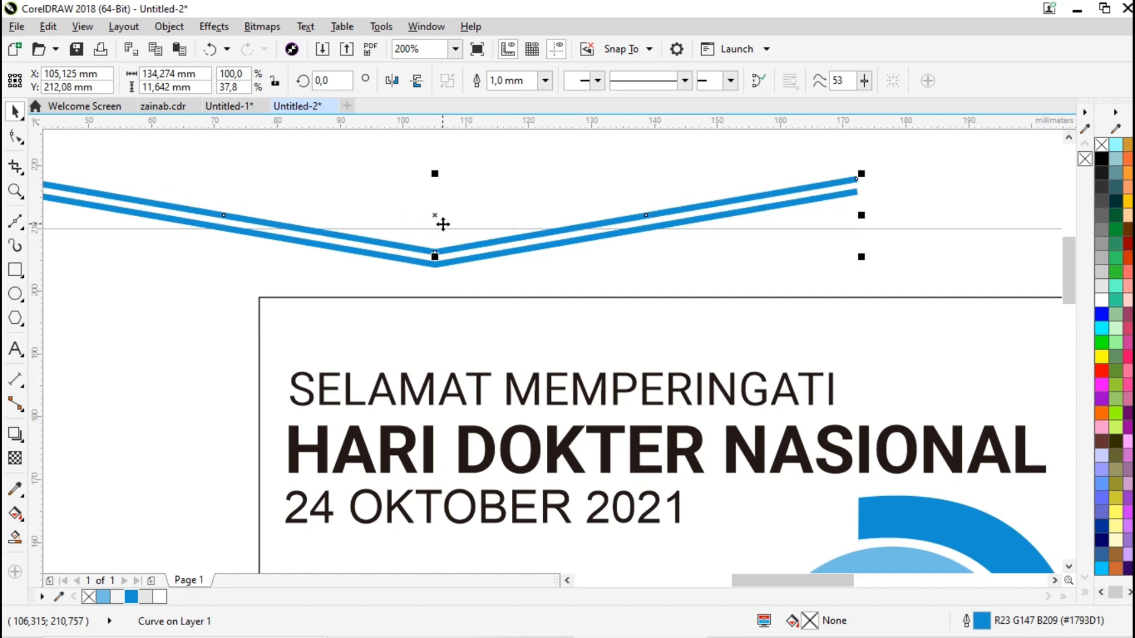
pyautogui.keyDown('shift'); pyautogui.click(448, 265); pyautogui.keyUp('shift')
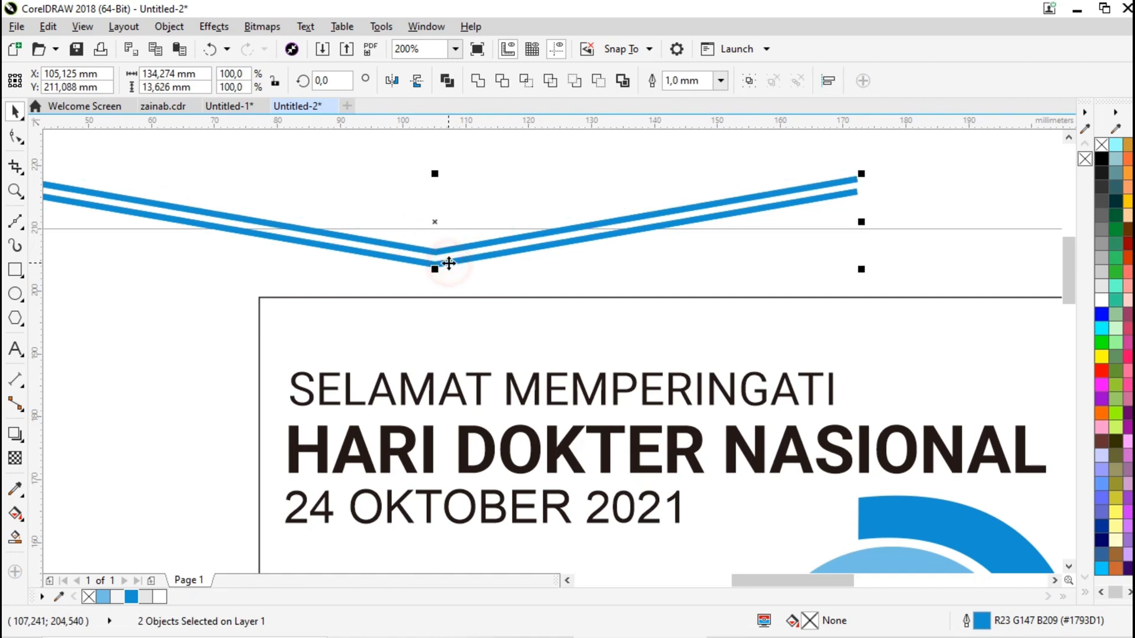
pyautogui.moveTo(450, 252); pyautogui.dragTo(447, 224)
pyautogui.rightClick(447, 224)
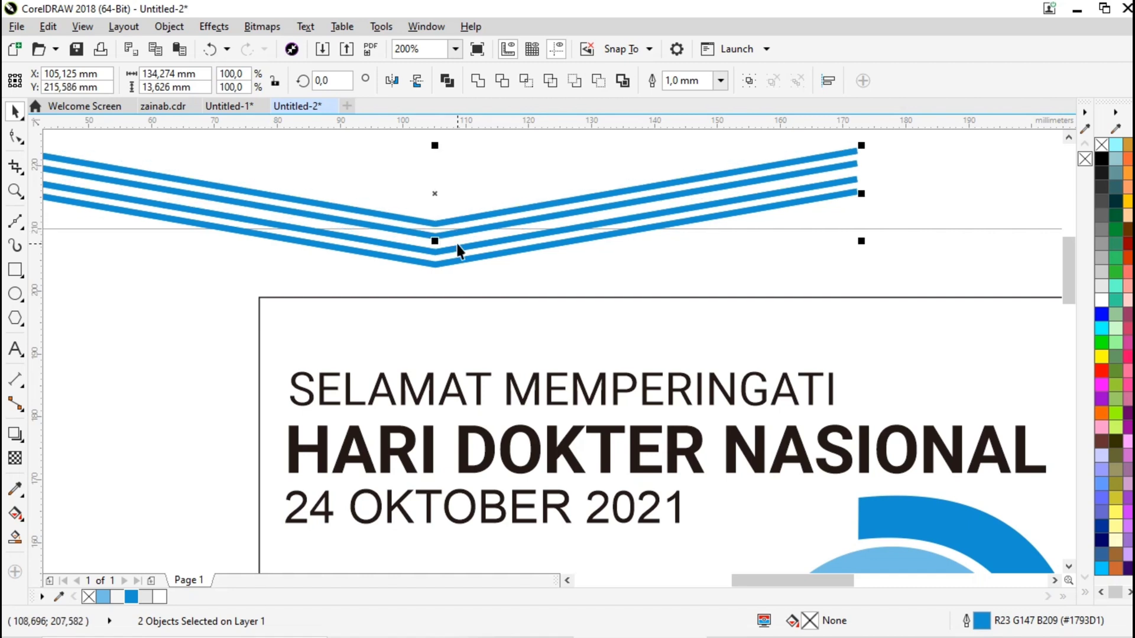
# - Select all four blue V lines and place a copy directly above them at matching spacing
pyautogui.keyDown('shift'); pyautogui.click(462, 263); pyautogui.keyUp('shift')
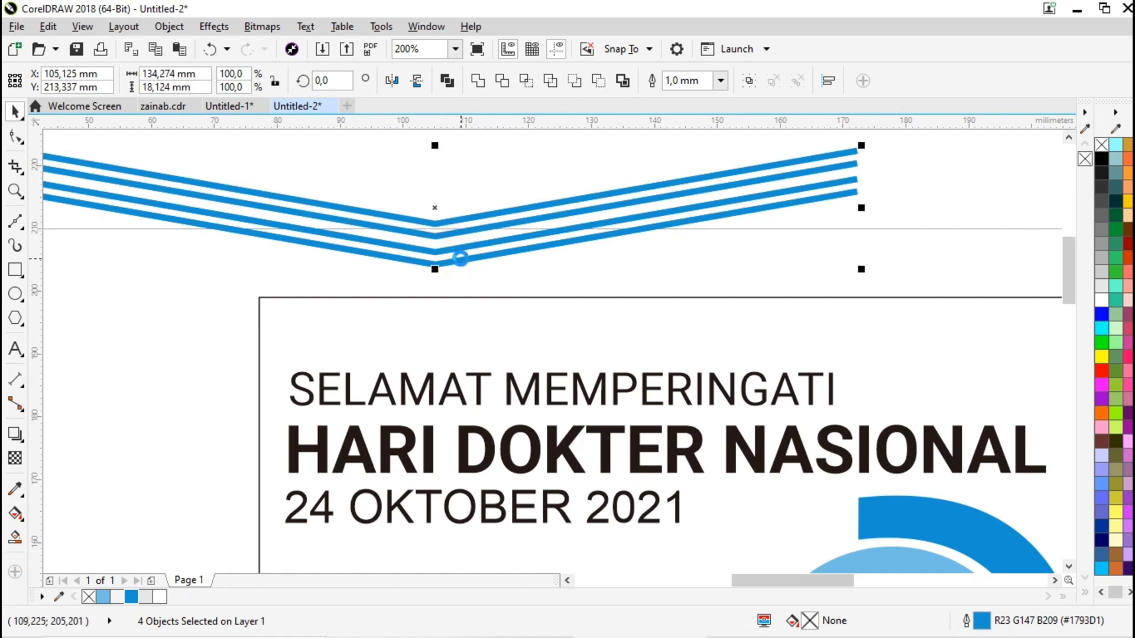
pyautogui.moveTo(474, 216); pyautogui.dragTo(481, 158)
pyautogui.rightClick(481, 158)
# - Select all eight blue V lines and copy them directly above to form a sixteen-line chevron pattern
pyautogui.keyDown('shift'); pyautogui.click(479, 217); pyautogui.keyUp('shift')
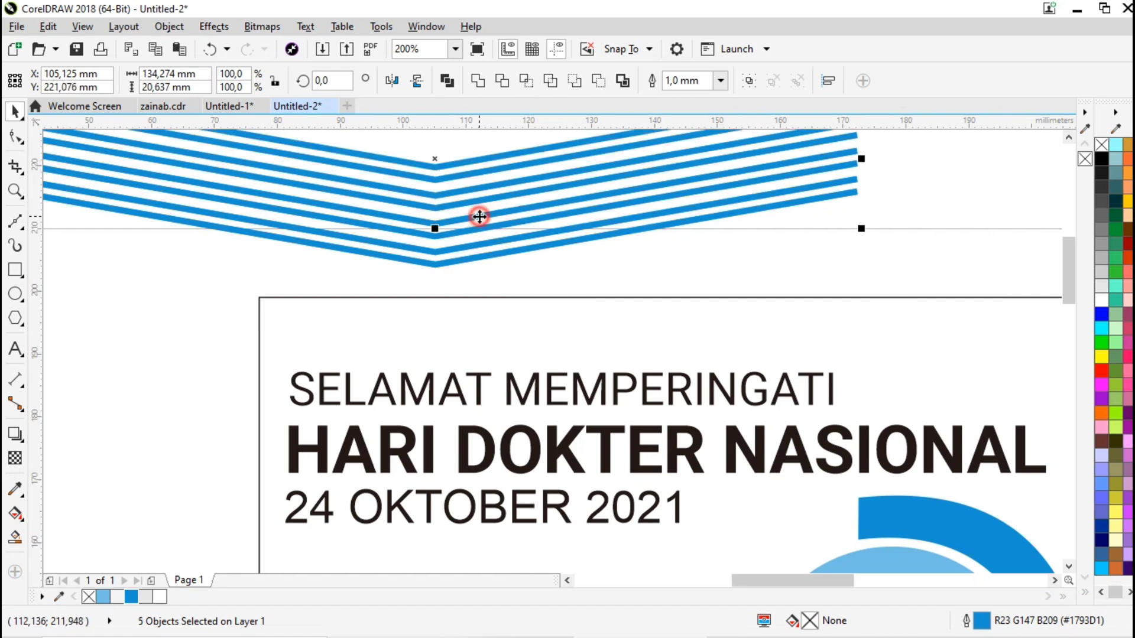
pyautogui.keyDown('shift'); pyautogui.click(485, 237); pyautogui.keyUp('shift')
pyautogui.keyDown('shift'); pyautogui.click(489, 243); pyautogui.keyUp('shift')
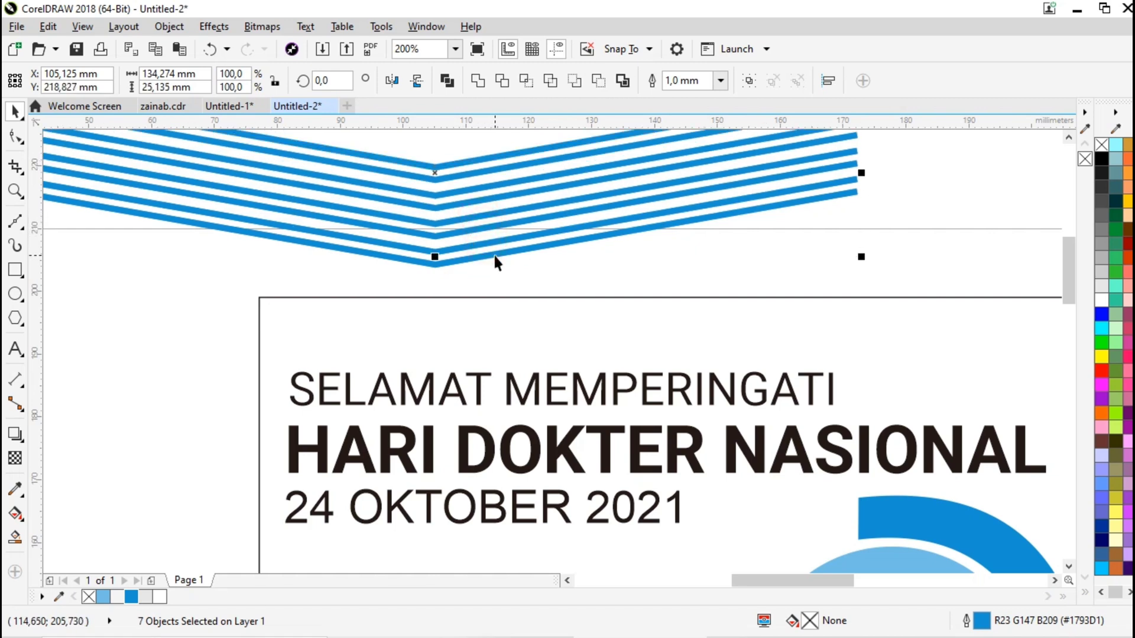
pyautogui.keyDown('shift'); pyautogui.click(494, 255); pyautogui.keyUp('shift')
pyautogui.scroll(-2, 506, 260)
pyautogui.scroll(2, 499, 241)
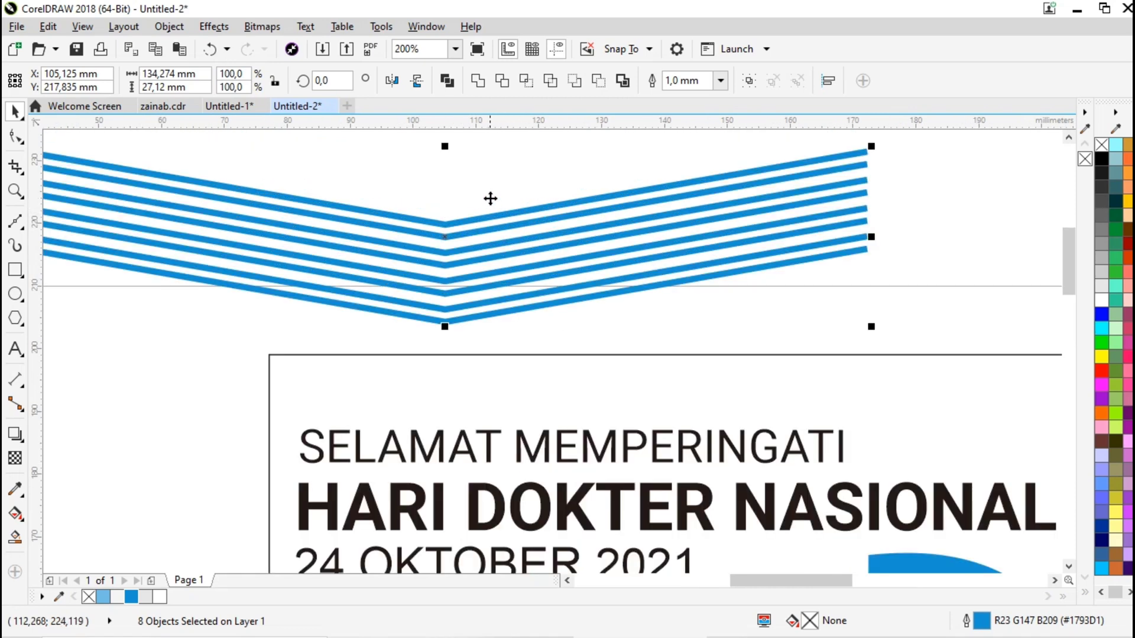
pyautogui.scroll(-2, 490, 203)
pyautogui.scroll(2, 497, 246)
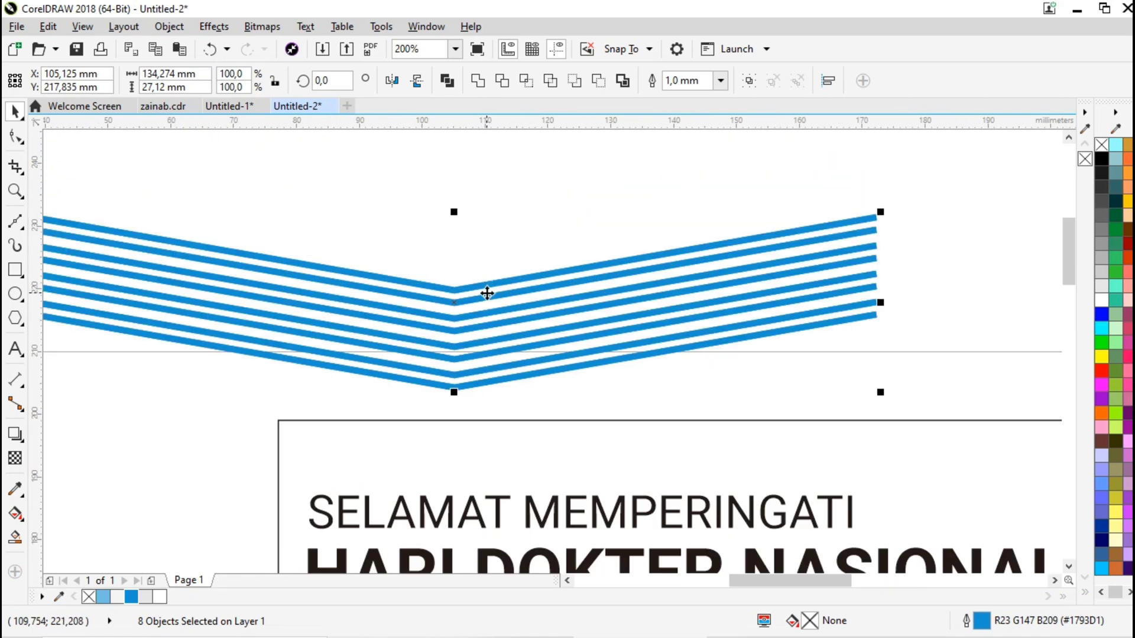
pyautogui.moveTo(487, 293); pyautogui.dragTo(495, 185)
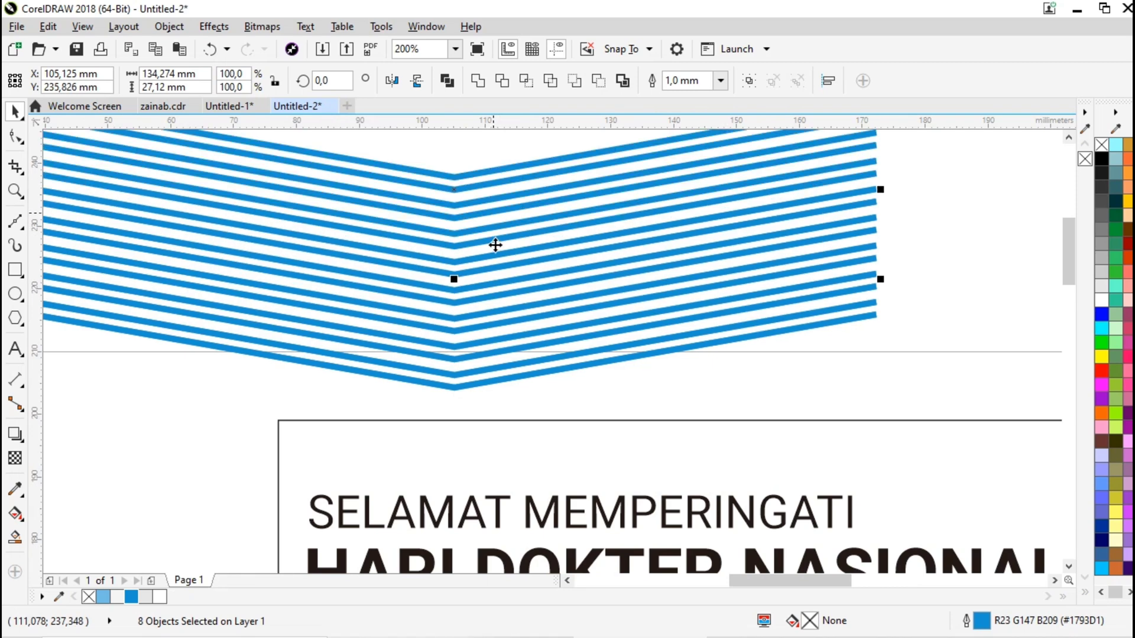
# - Copy the sixteen-line chevron pattern to the left of the poster frame and flip the copy vertically
pyautogui.scroll(-1, 495, 245)
pyautogui.click(750, 188)
pyautogui.scroll(-1, 767, 162)
pyautogui.moveTo(769, 155); pyautogui.dragTo(485, 253)
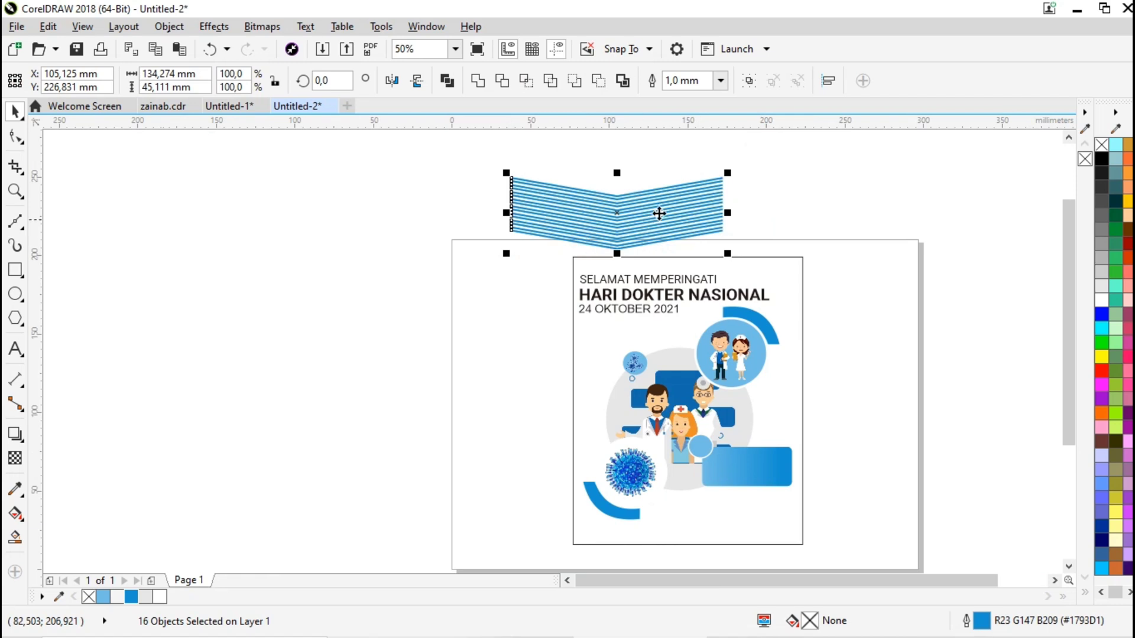
pyautogui.moveTo(659, 213); pyautogui.dragTo(415, 266)
pyautogui.click(421, 86)
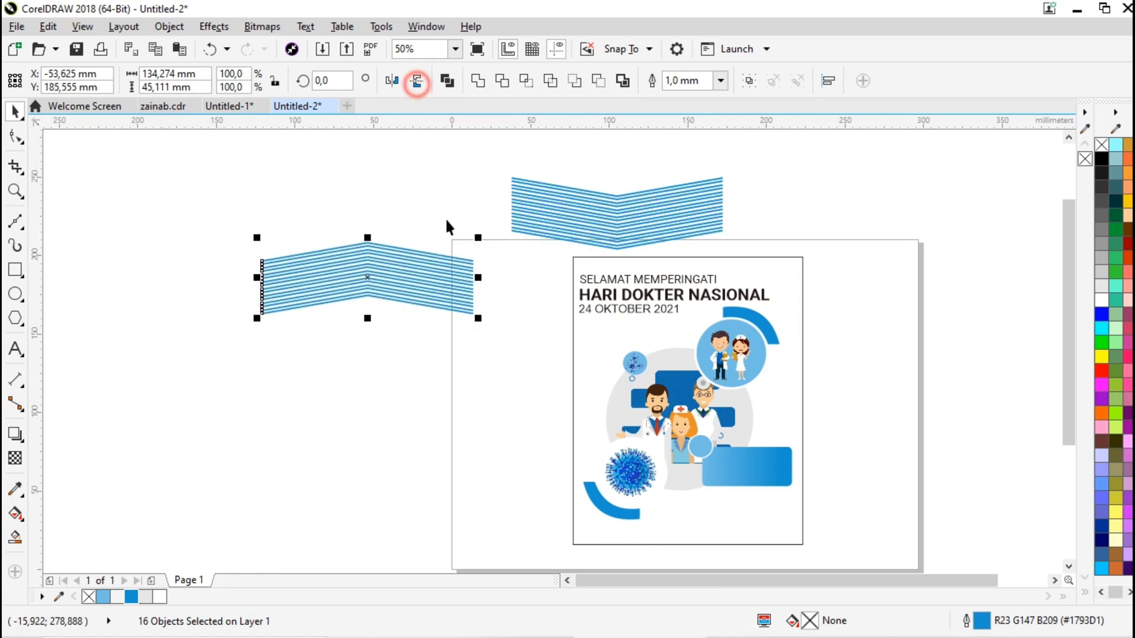
# - Move the flipped chevron pattern over the poster frame's bottom edge, toward its lower-right corner
pyautogui.moveTo(451, 278); pyautogui.dragTo(831, 556)
pyautogui.scroll(-2, 804, 522)
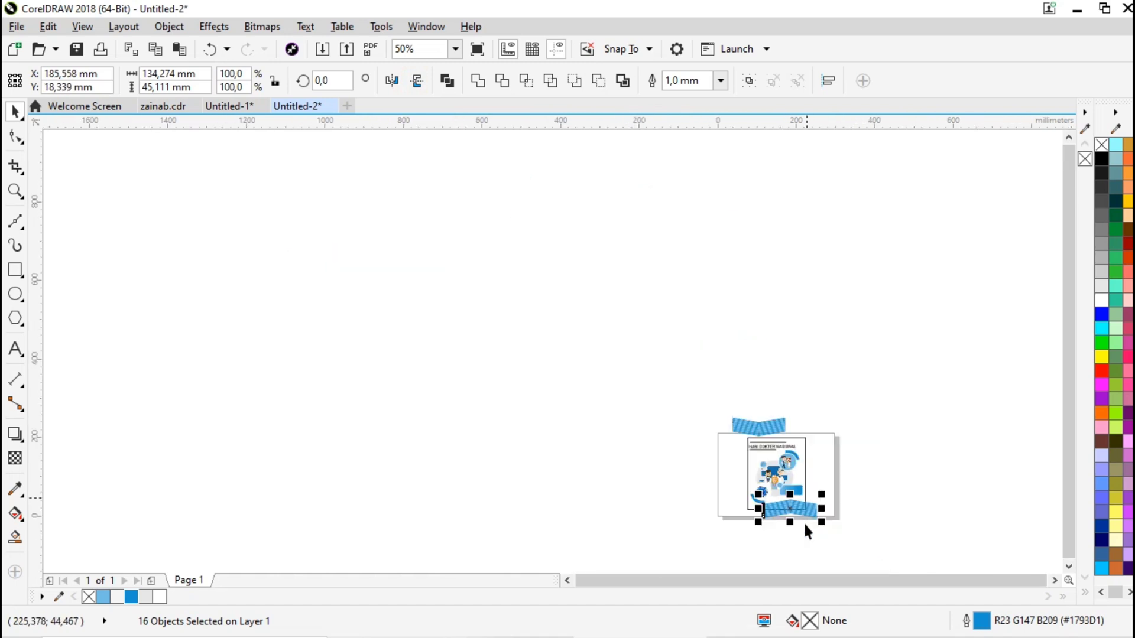
pyautogui.scroll(3, 811, 519)
pyautogui.moveTo(746, 428); pyautogui.dragTo(728, 465)
# - PowerClip the flipped chevron pattern inside the poster frame rectangle
pyautogui.rightClick(729, 465)
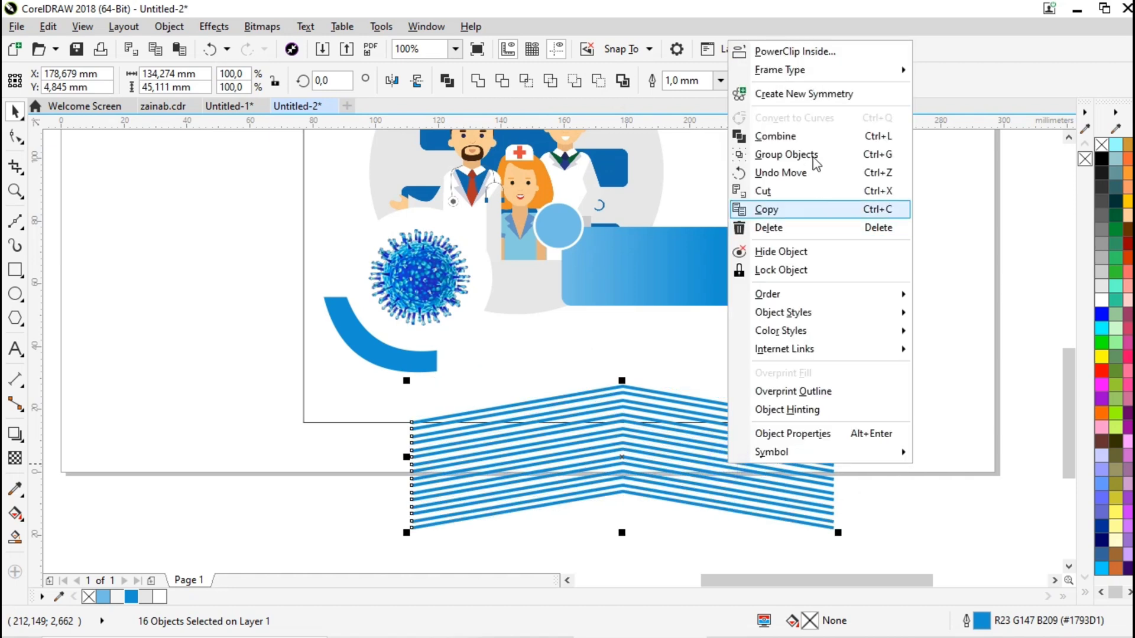
pyautogui.click(810, 49)
pyautogui.click(680, 351)
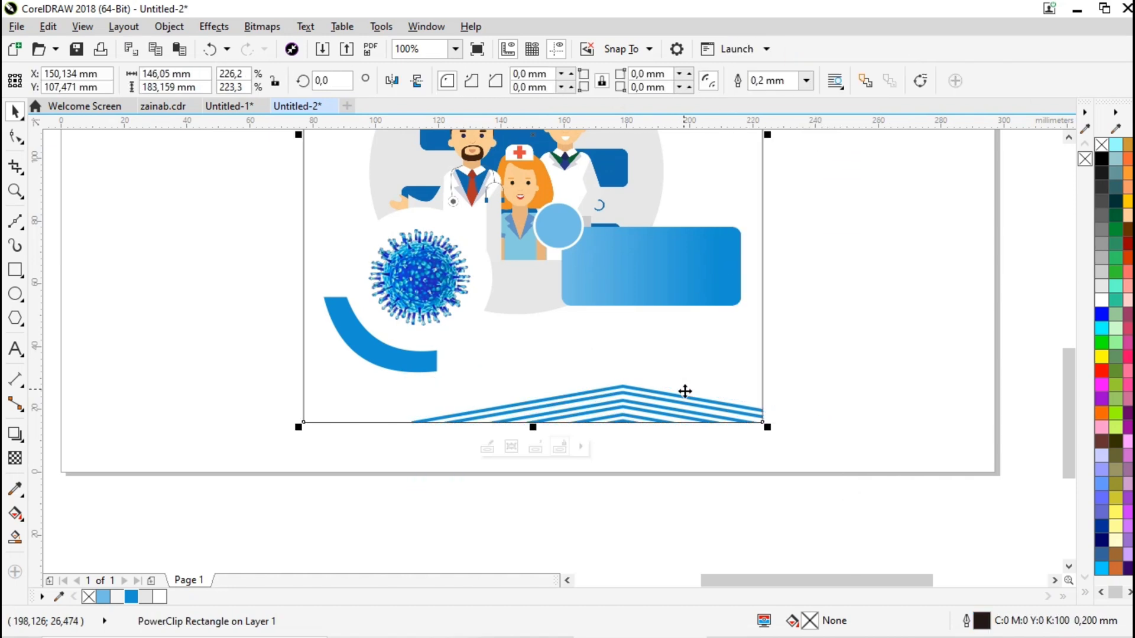
# - Select the original sixteen-line chevron pattern above the page and move it over the poster frame's upper-left edge
pyautogui.click(888, 404)
pyautogui.moveTo(1066, 387); pyautogui.dragTo(1054, 273)
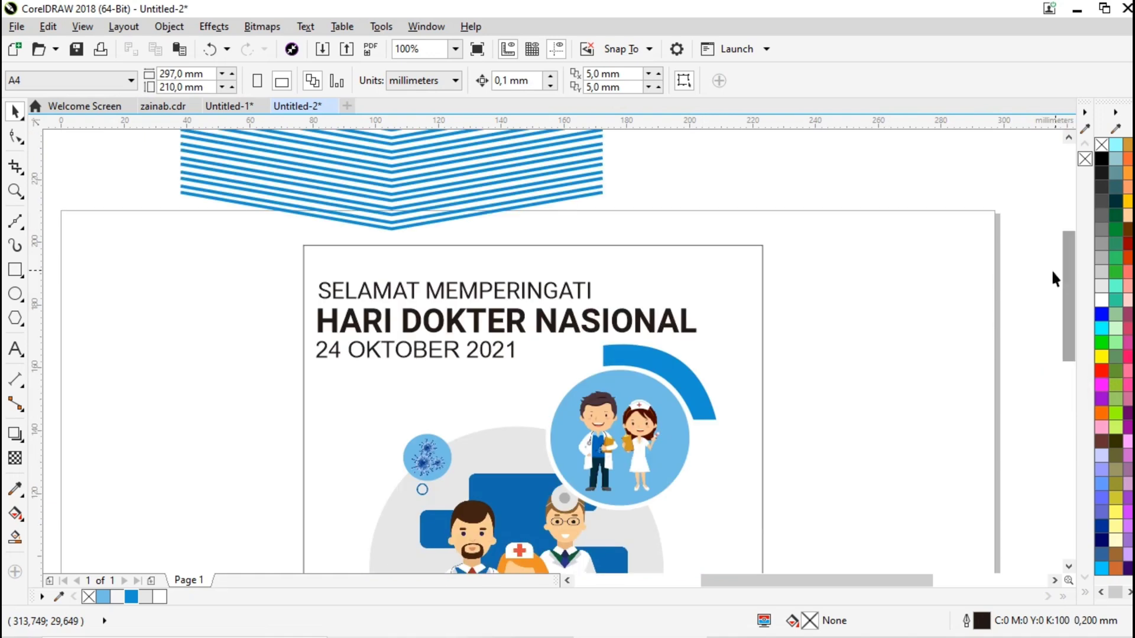
pyautogui.scroll(-3, 869, 298)
pyautogui.scroll(1, 959, 247)
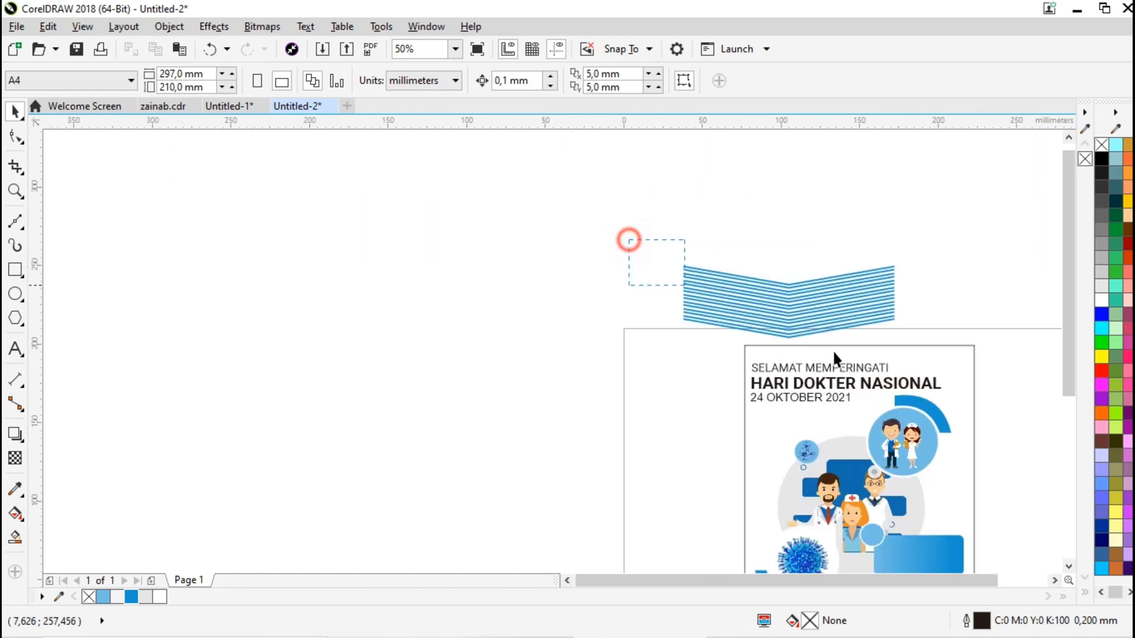
pyautogui.moveTo(834, 355); pyautogui.dragTo(925, 347)
pyautogui.scroll(1, 910, 337)
pyautogui.moveTo(780, 285); pyautogui.dragTo(820, 332)
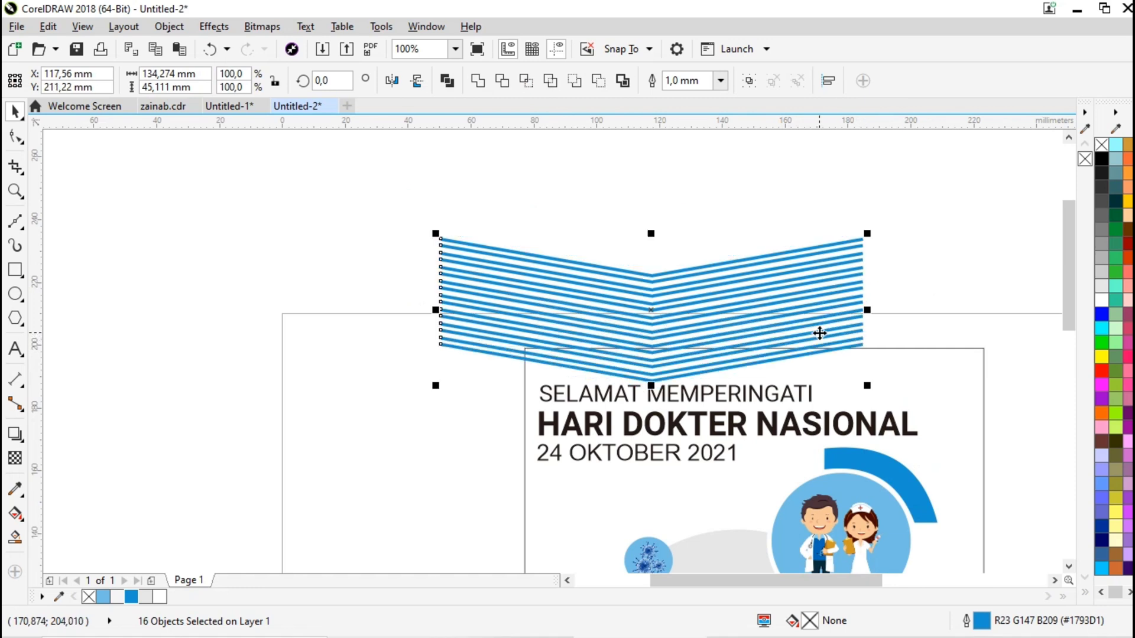
# - PowerClip the upper chevron pattern inside the poster frame rectangle
pyautogui.rightClick(820, 332)
pyautogui.click(946, 226)
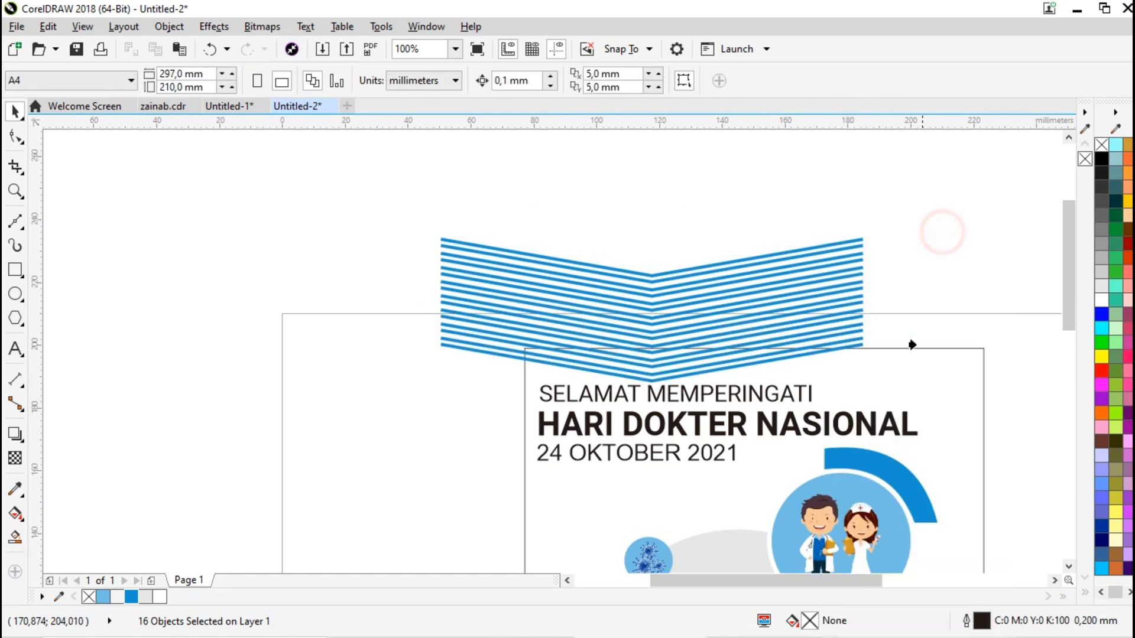
pyautogui.click(907, 379)
pyautogui.click(905, 253)
pyautogui.scroll(-1, 818, 278)
pyautogui.scroll(-1, 874, 368)
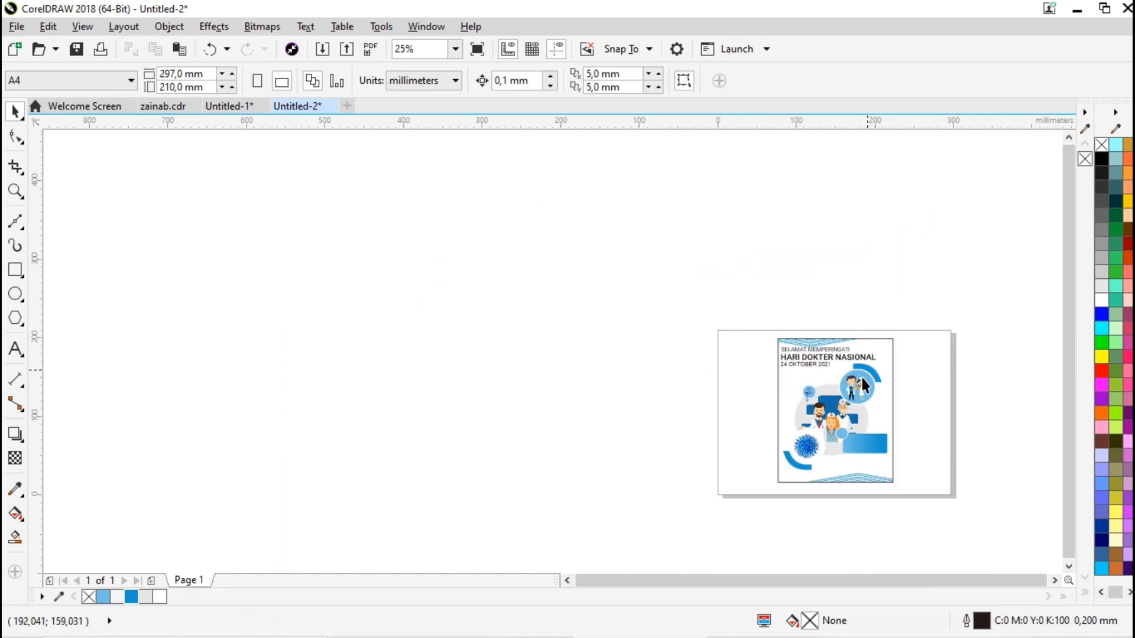
# - Import the virus image pngwing.com (49) and place it left of the poster frame, about 66 mm wide
pyautogui.scroll(1, 880, 424)
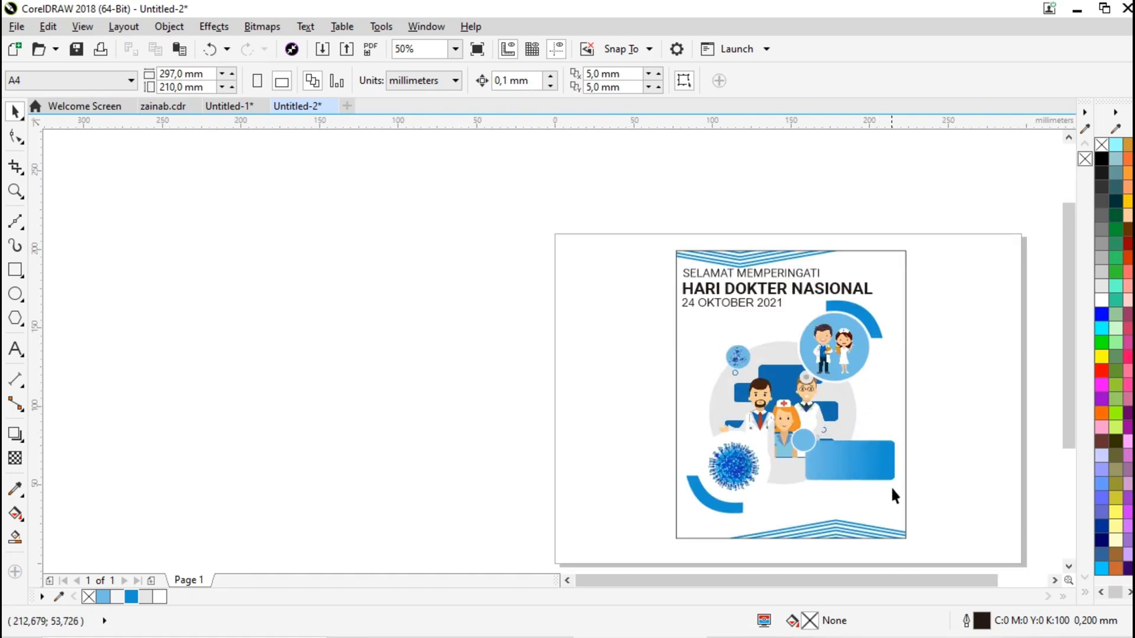
pyautogui.scroll(1, 897, 451)
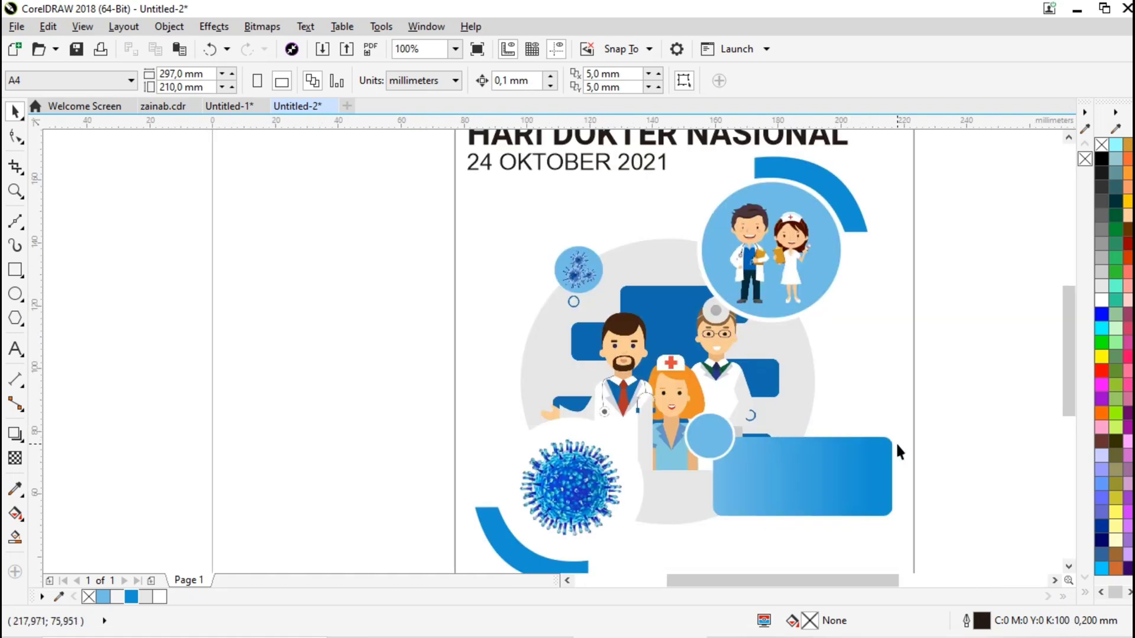
pyautogui.hotkey('ctrl', 'i')
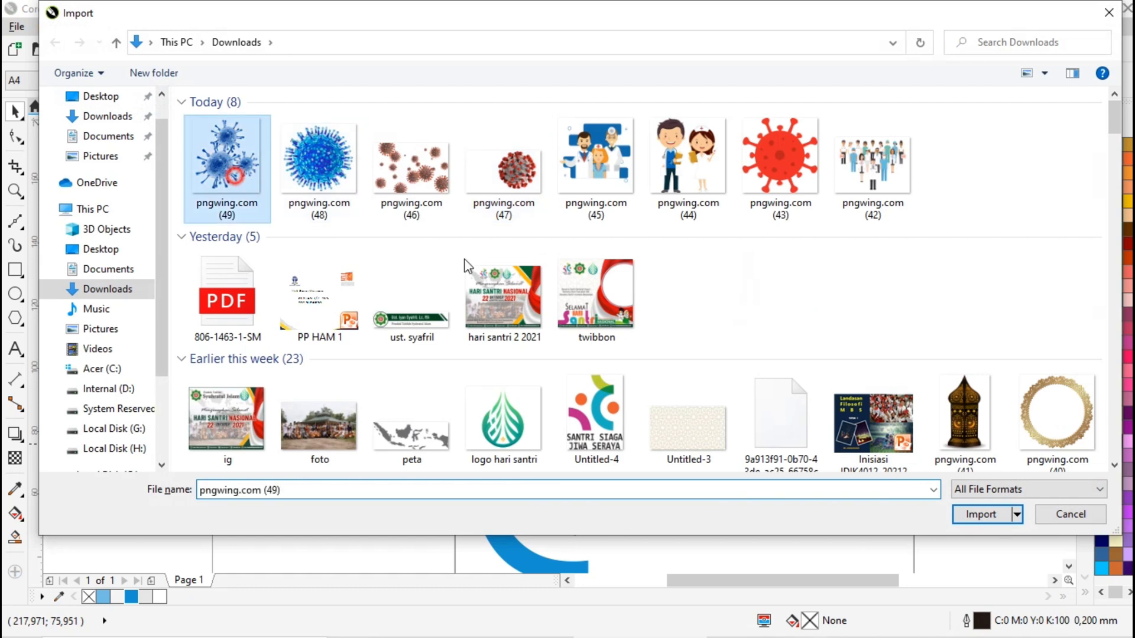
pyautogui.click(973, 516)
pyautogui.scroll(-1, 621, 366)
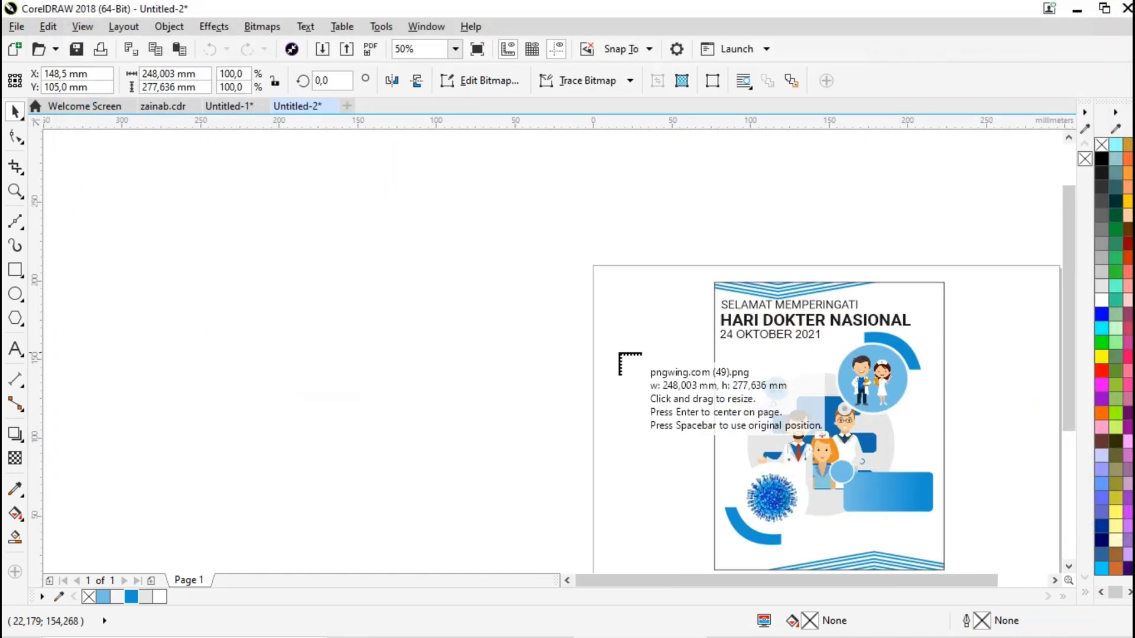
pyautogui.moveTo(650, 492); pyautogui.dragTo(651, 496)
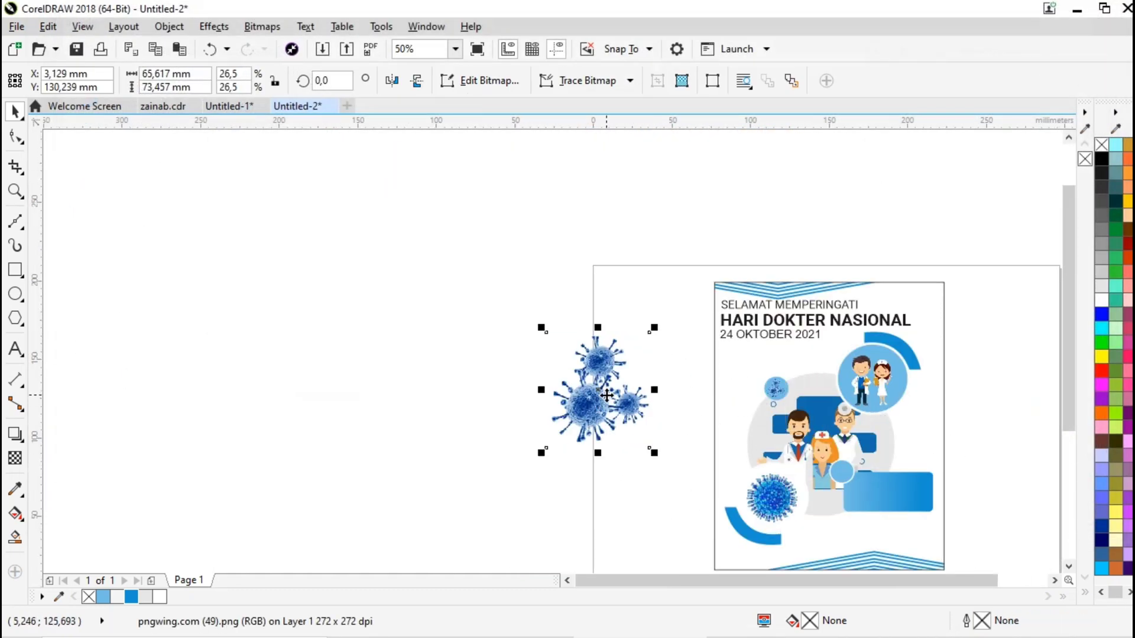
# - Convert the imported virus bitmap to vectors with an Outline Trace set to High Quality Image
pyautogui.scroll(1, 607, 395)
pyautogui.rightClick(607, 395)
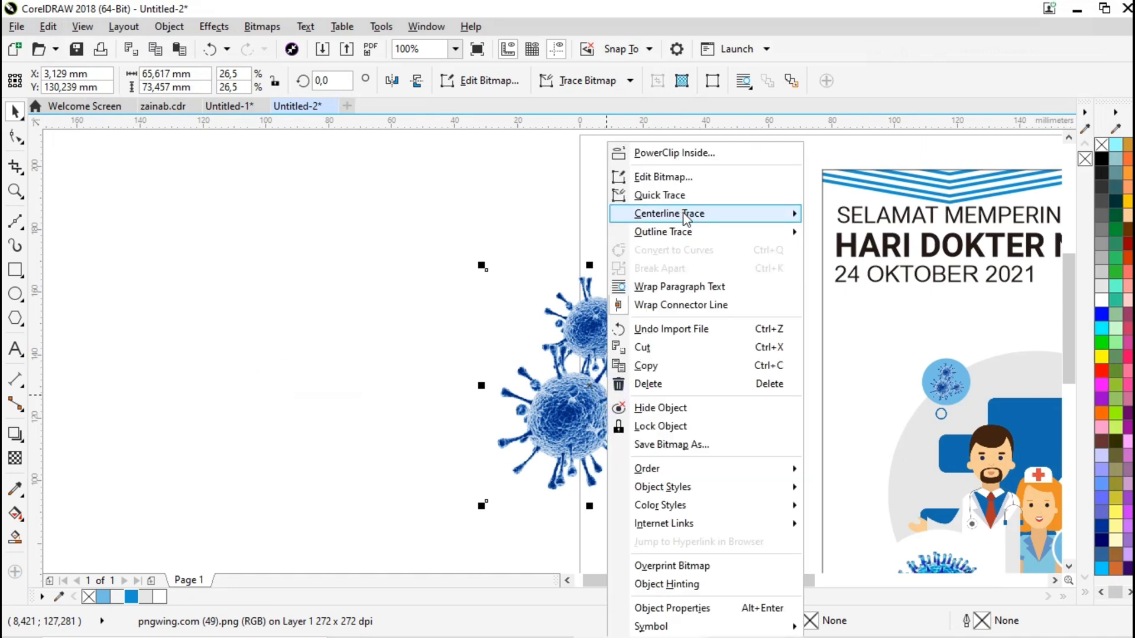
pyautogui.moveTo(684, 225)
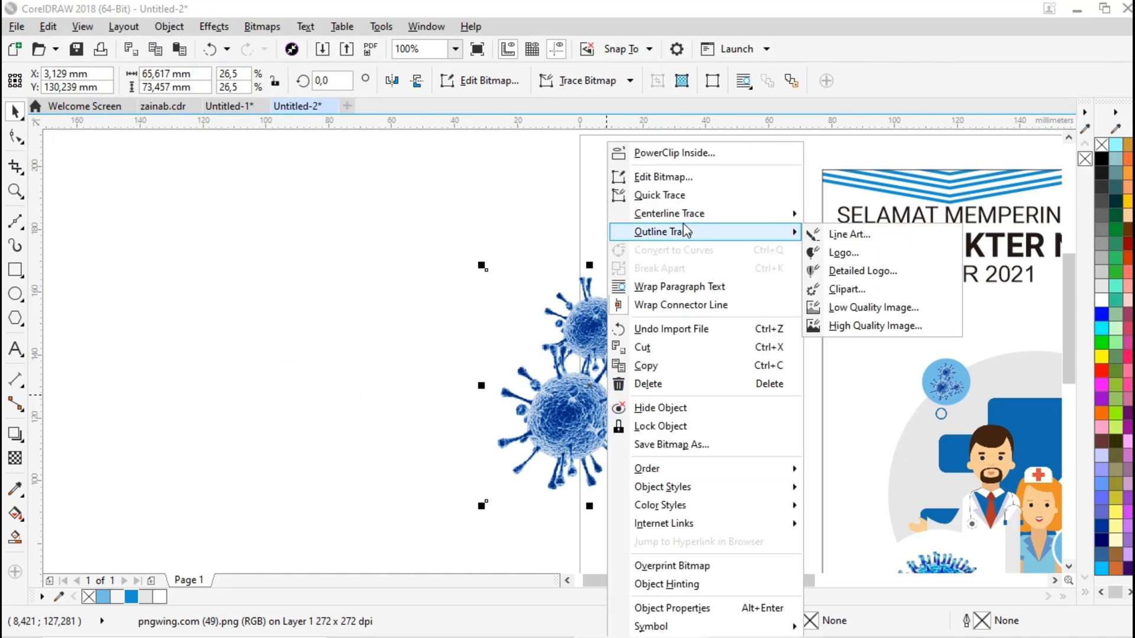
pyautogui.click(844, 327)
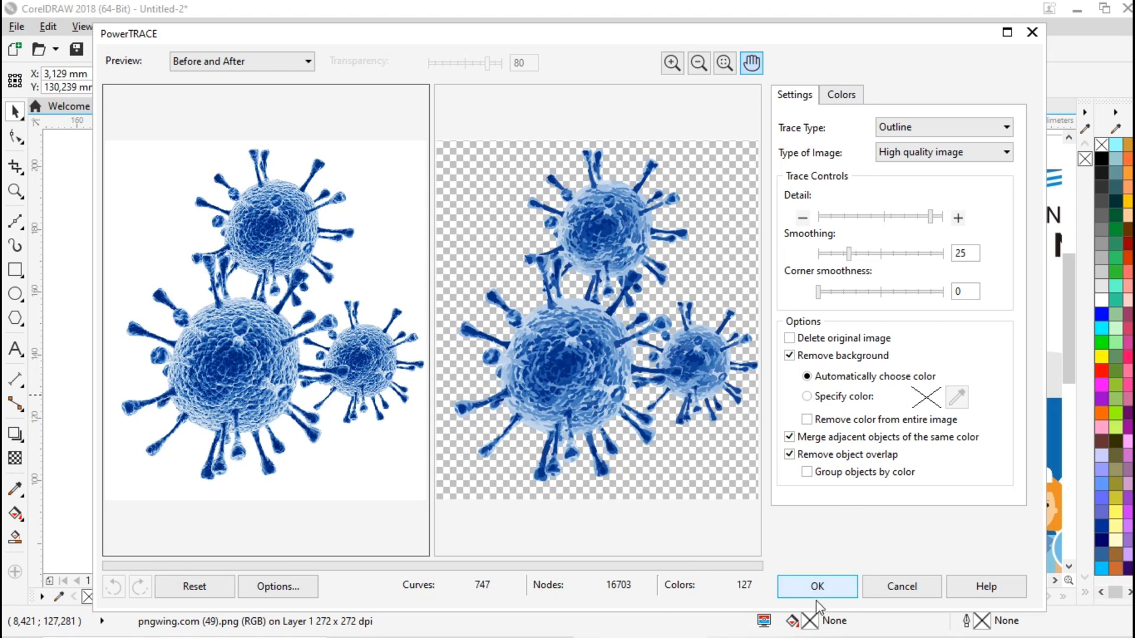
pyautogui.click(817, 597)
pyautogui.scroll(-3, 765, 490)
pyautogui.scroll(3, 765, 491)
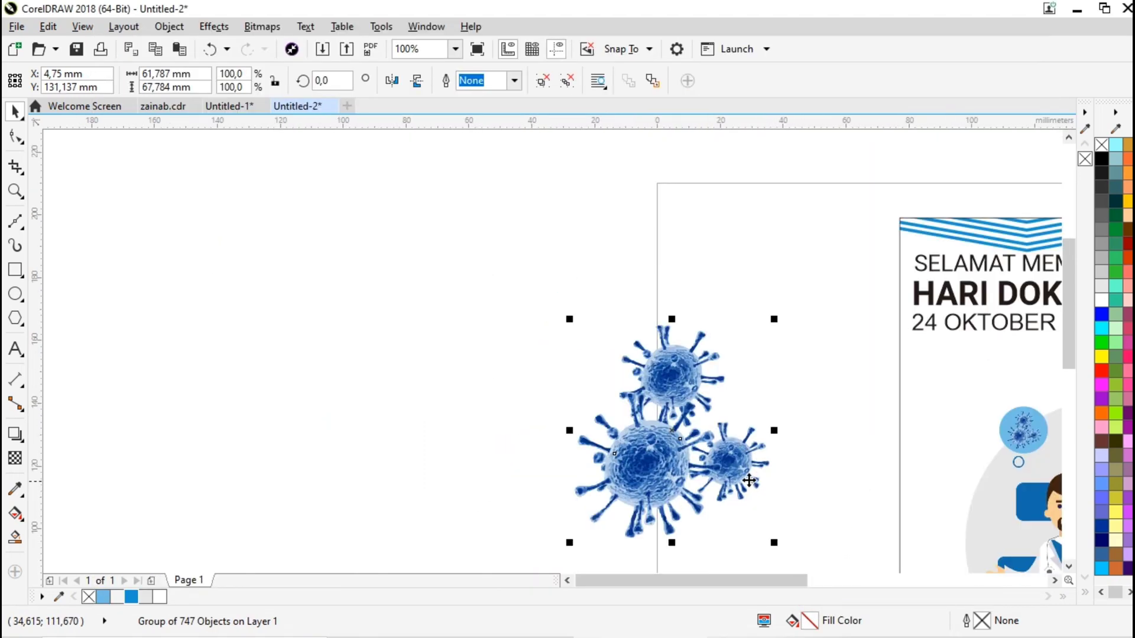
# - Move the traced virus group left, away from the original bitmap, and fill it with light grey #CCCCCC
pyautogui.moveTo(749, 481); pyautogui.dragTo(469, 475)
pyautogui.click(727, 471)
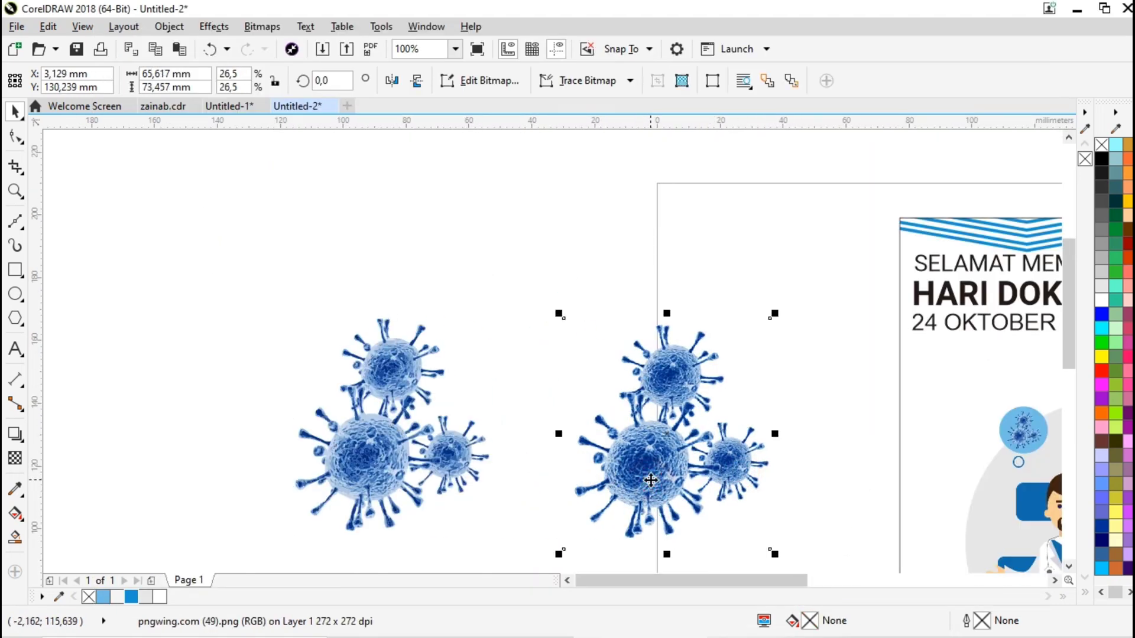
pyautogui.click(421, 456)
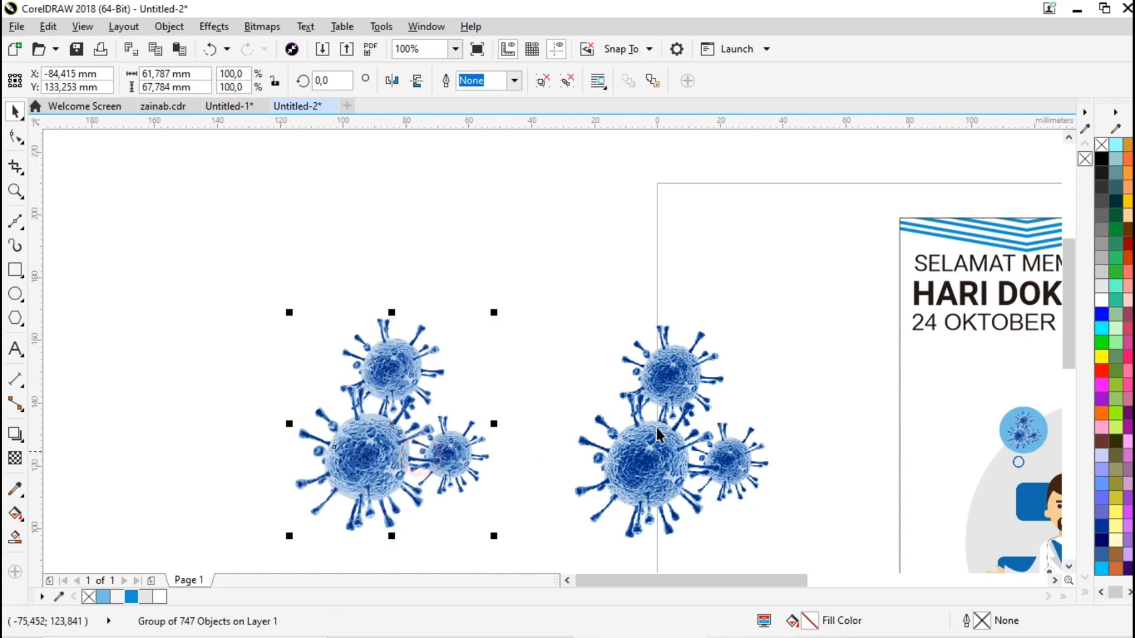
pyautogui.click(1098, 270)
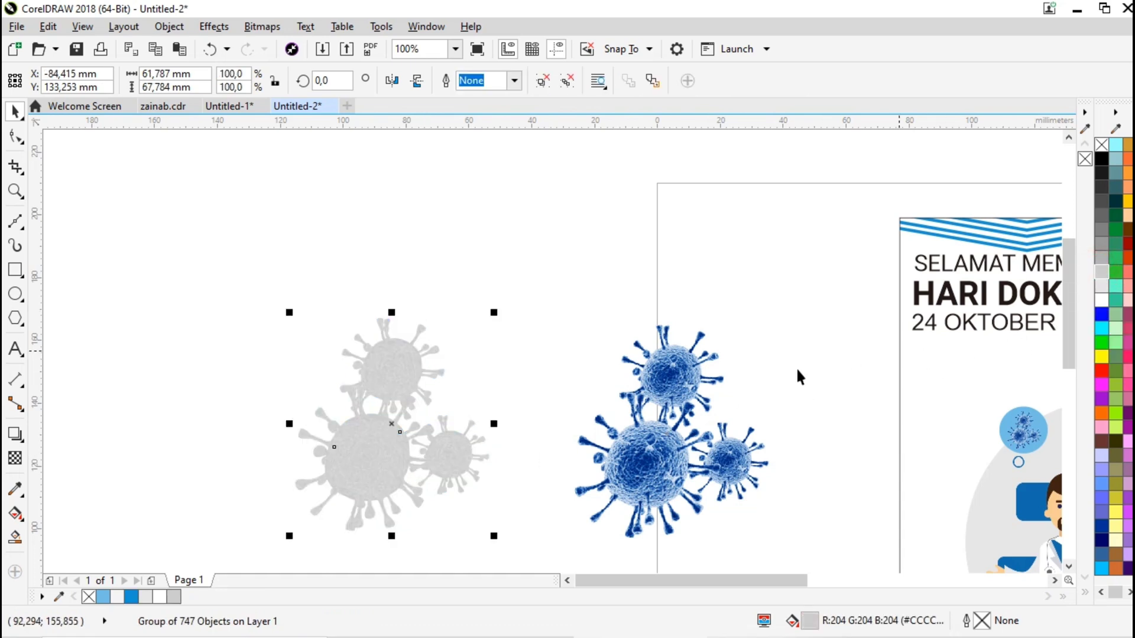
# - Delete the original blue virus bitmap beside the page
pyautogui.click(665, 382)
pyautogui.press('Delete')
pyautogui.scroll(-1, 667, 380)
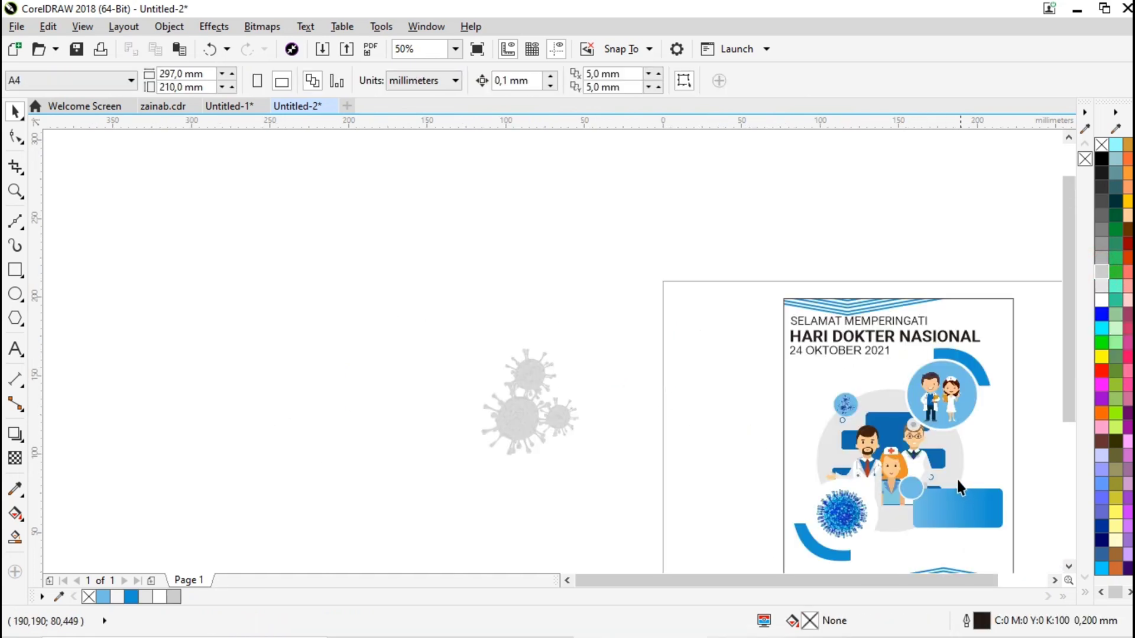
# - Move the grey virus group over the poster frame's left edge, around mid-height
pyautogui.moveTo(448, 341); pyautogui.dragTo(580, 455)
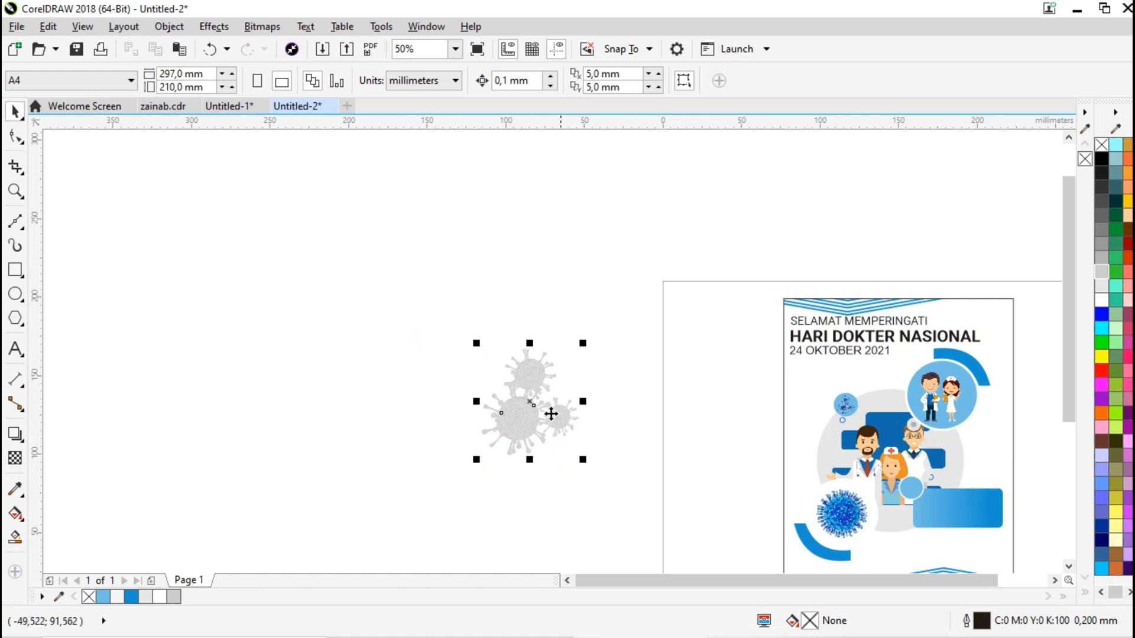
pyautogui.moveTo(545, 410); pyautogui.dragTo(789, 427)
pyautogui.scroll(-1, 790, 427)
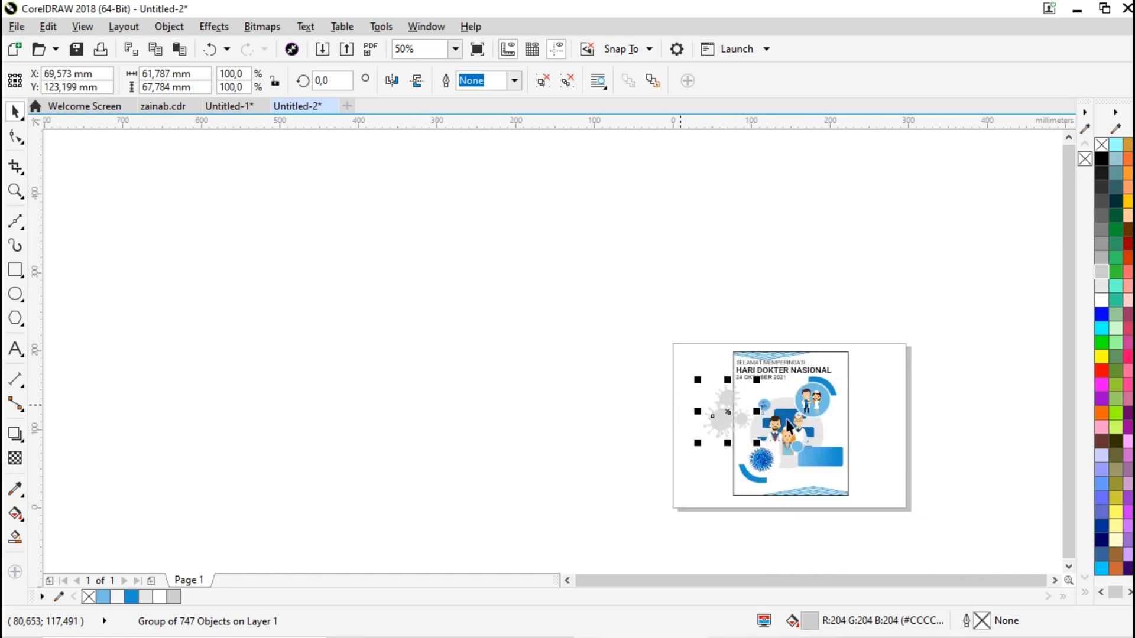
pyautogui.scroll(1, 867, 434)
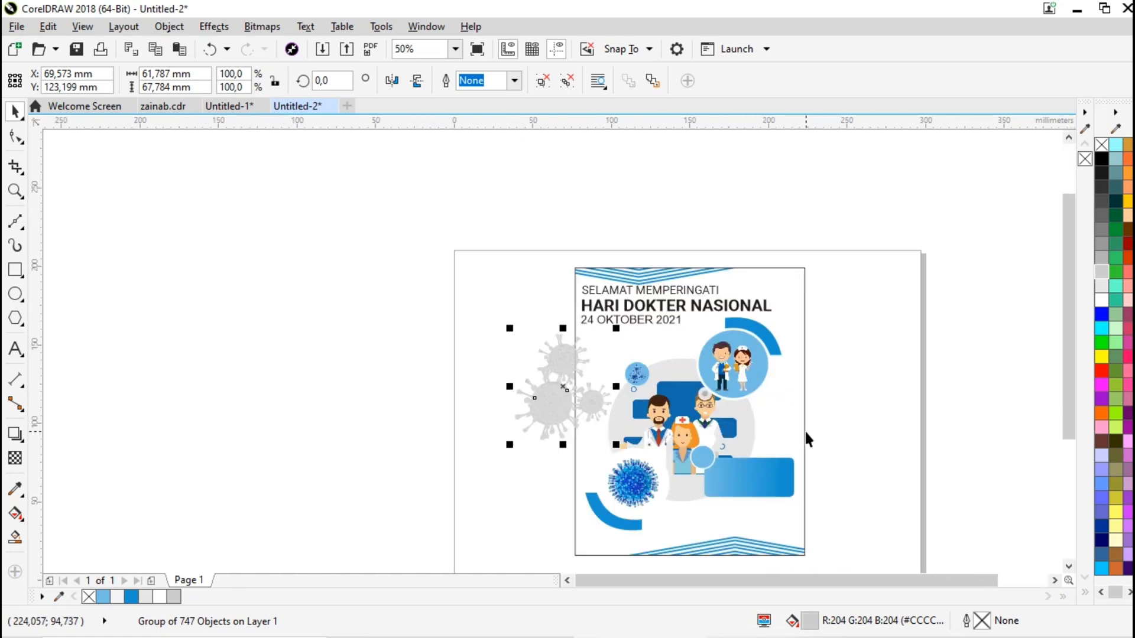
# - Copy the grey virus group over the poster frame's right edge and copy it again over the bottom edge
pyautogui.moveTo(564, 393); pyautogui.dragTo(820, 401)
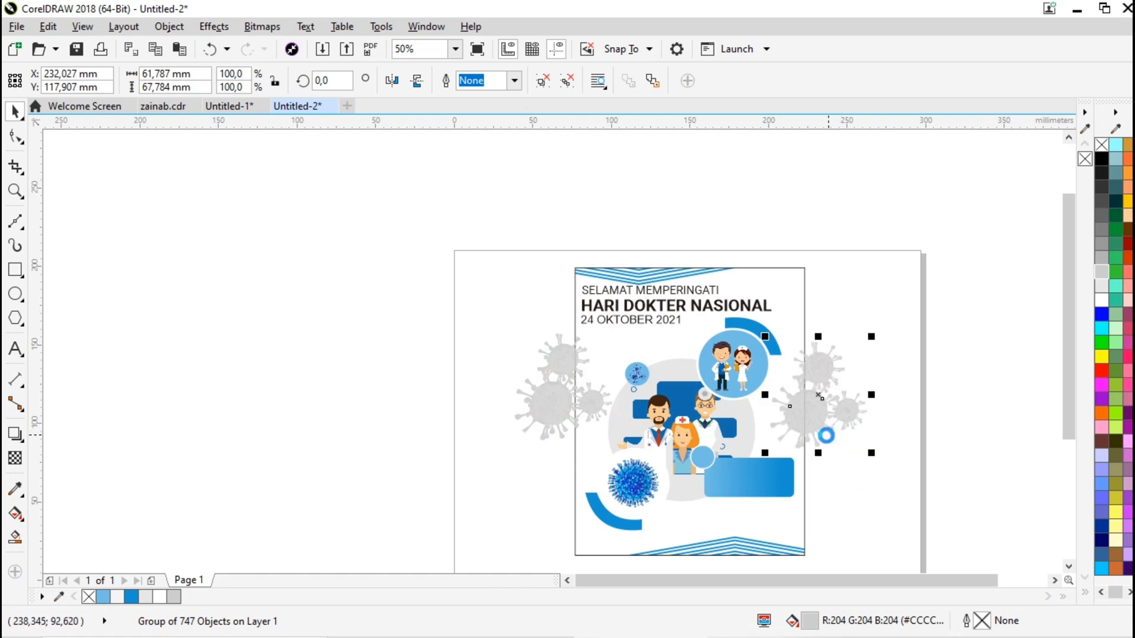
pyautogui.scroll(-2, 825, 435)
pyautogui.scroll(4, 819, 498)
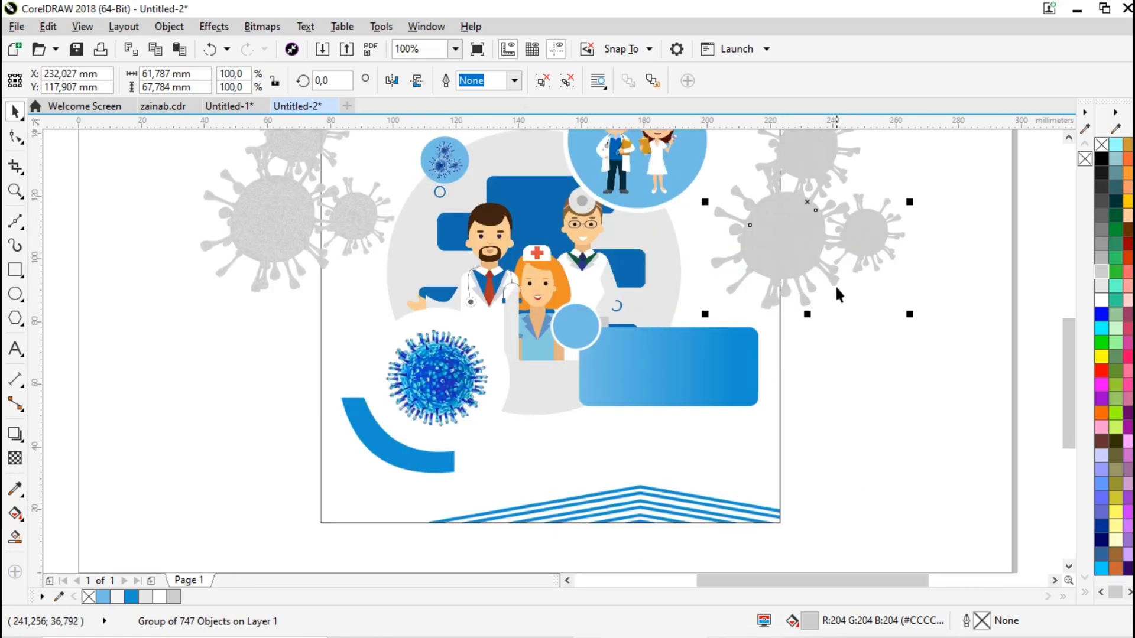
pyautogui.scroll(-2, 835, 285)
pyautogui.moveTo(823, 243); pyautogui.dragTo(672, 434)
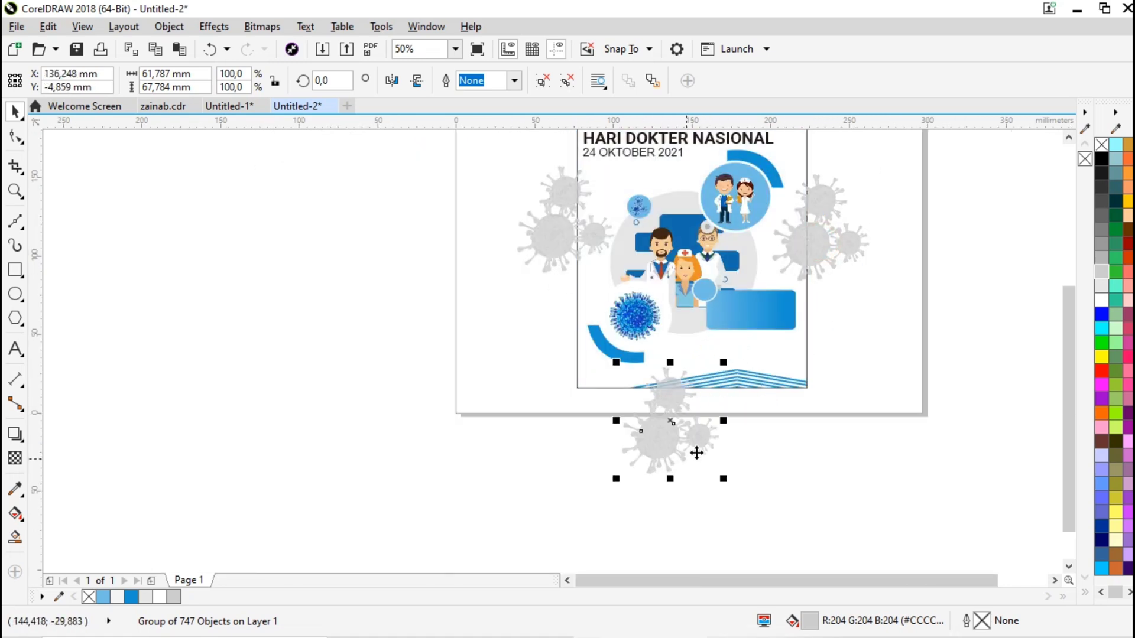
# - Rotate the bottom virus copy to 270 degrees and shift it up toward the frame's lower-left corner
pyautogui.scroll(2, 703, 450)
pyautogui.click(602, 422)
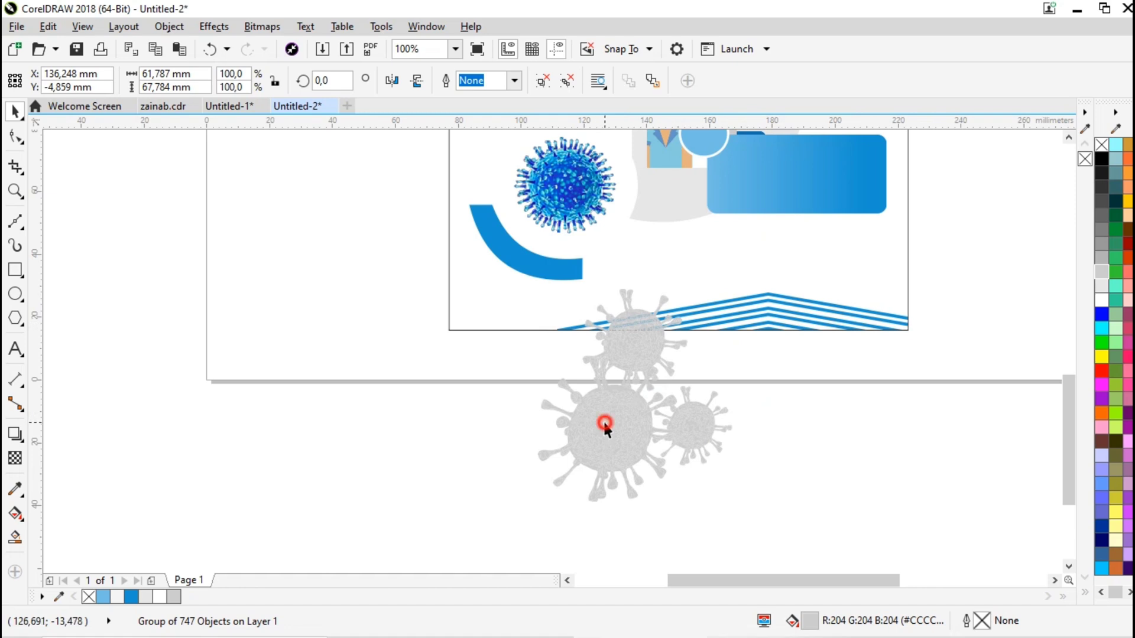
pyautogui.moveTo(739, 279); pyautogui.dragTo(809, 489)
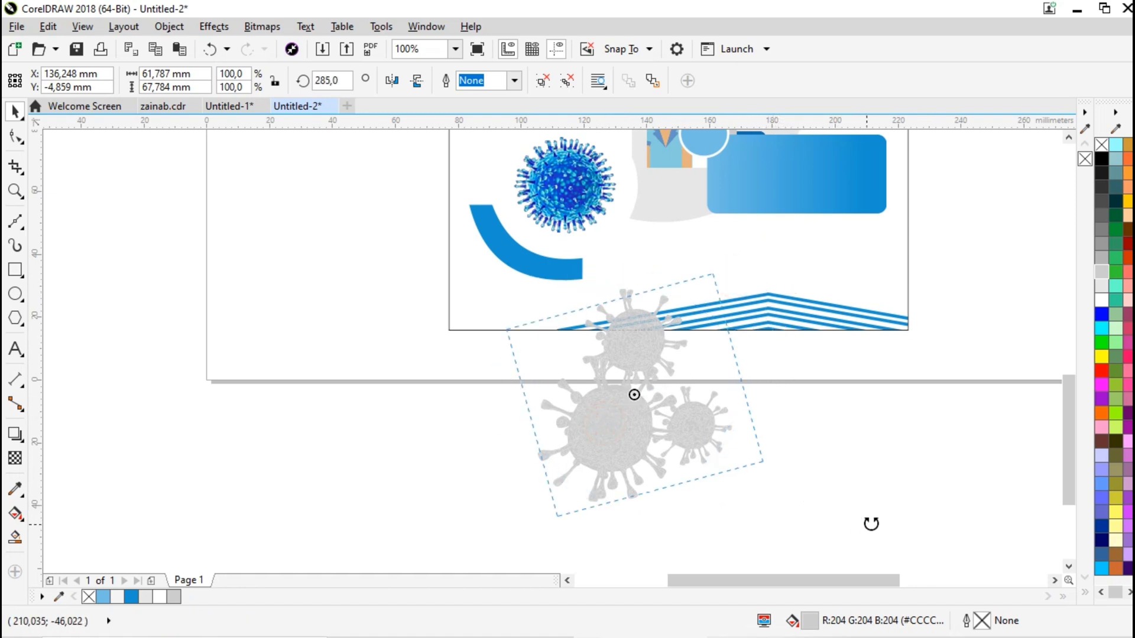
pyautogui.moveTo(872, 524); pyautogui.dragTo(764, 527)
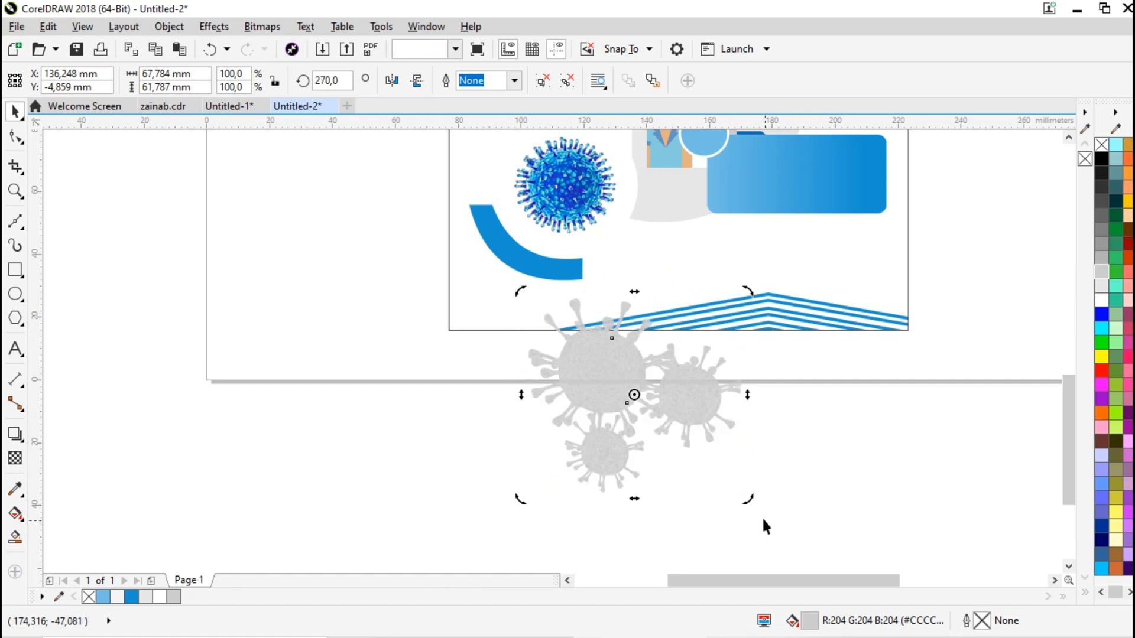
pyautogui.moveTo(625, 384); pyautogui.dragTo(594, 358)
# - PowerClip the rotated bottom virus group inside the poster frame rectangle
pyautogui.rightClick(609, 169)
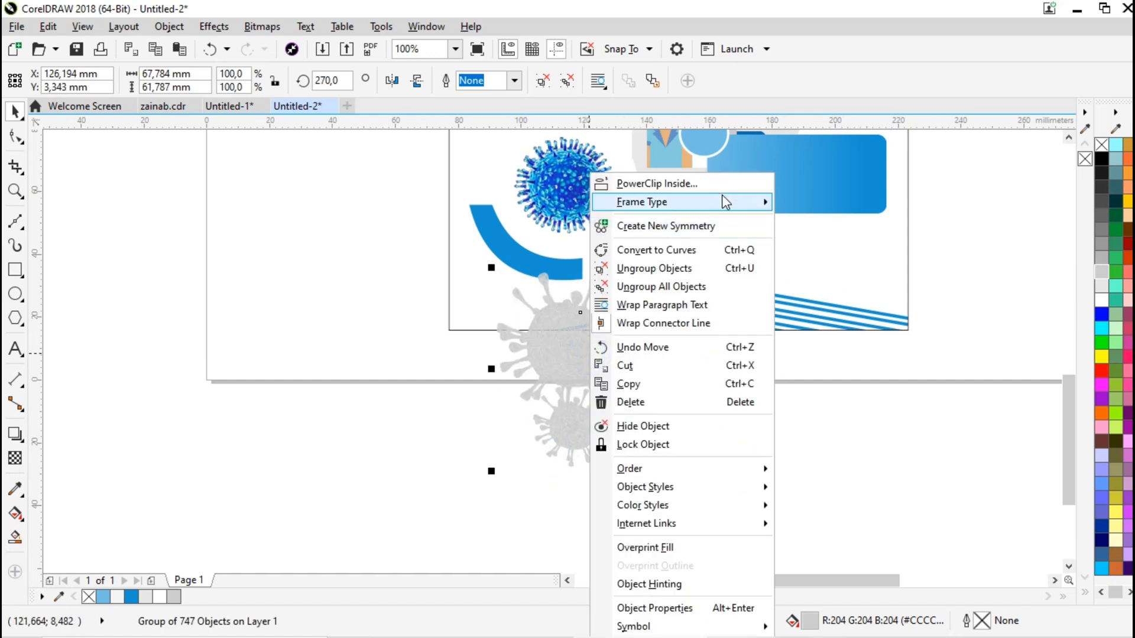
pyautogui.click(722, 187)
pyautogui.click(766, 247)
pyautogui.scroll(-1, 733, 455)
pyautogui.click(771, 455)
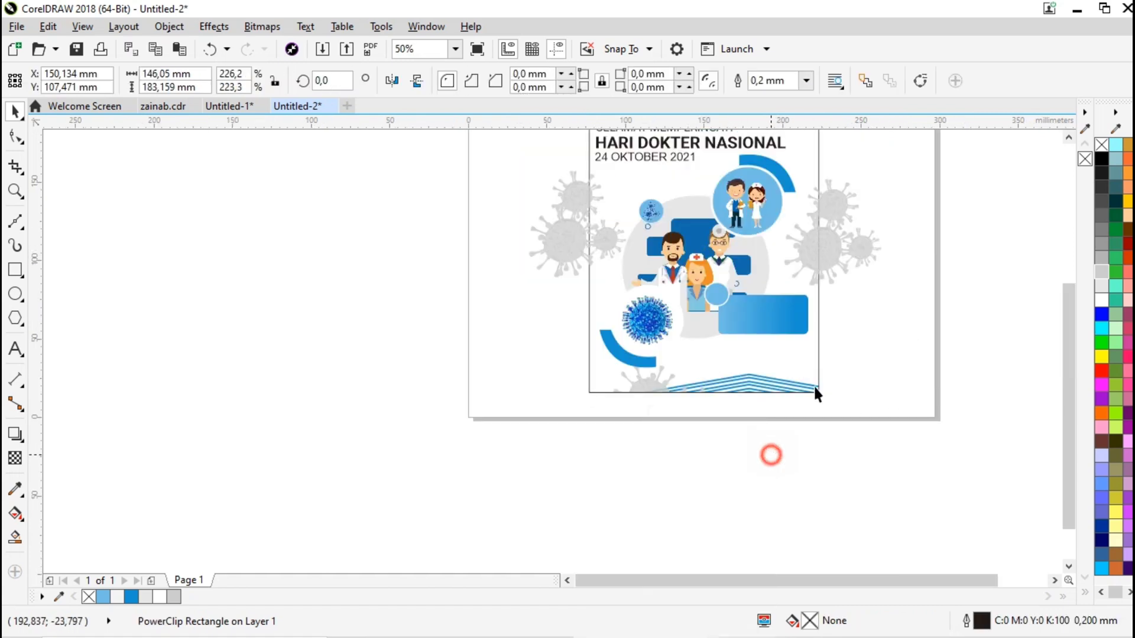
# - PowerClip the grey virus groups on the right and left edges inside the poster frame rectangle
pyautogui.click(838, 250)
pyautogui.rightClick(838, 250)
pyautogui.click(891, 182)
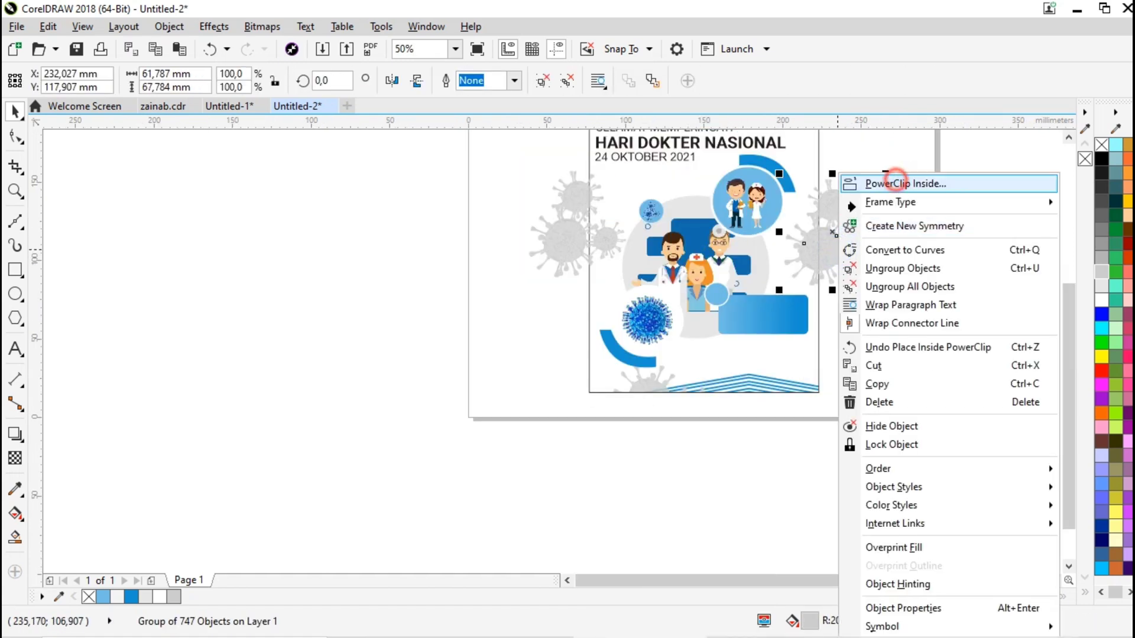
pyautogui.click(781, 273)
pyautogui.click(559, 229)
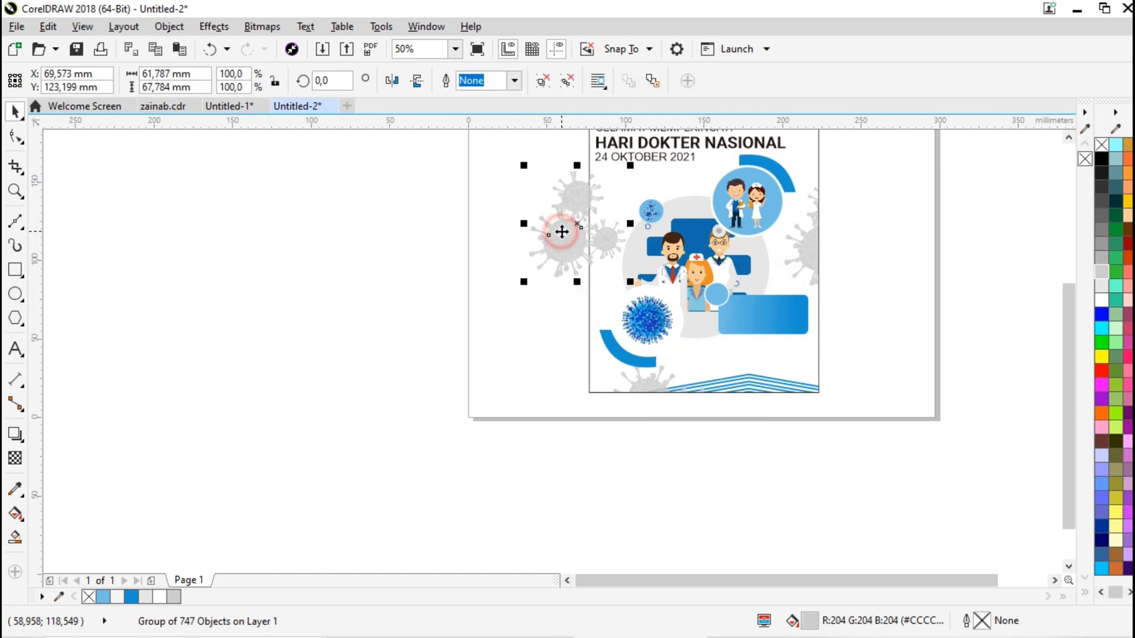
pyautogui.rightClick(563, 174)
pyautogui.click(593, 184)
pyautogui.click(629, 177)
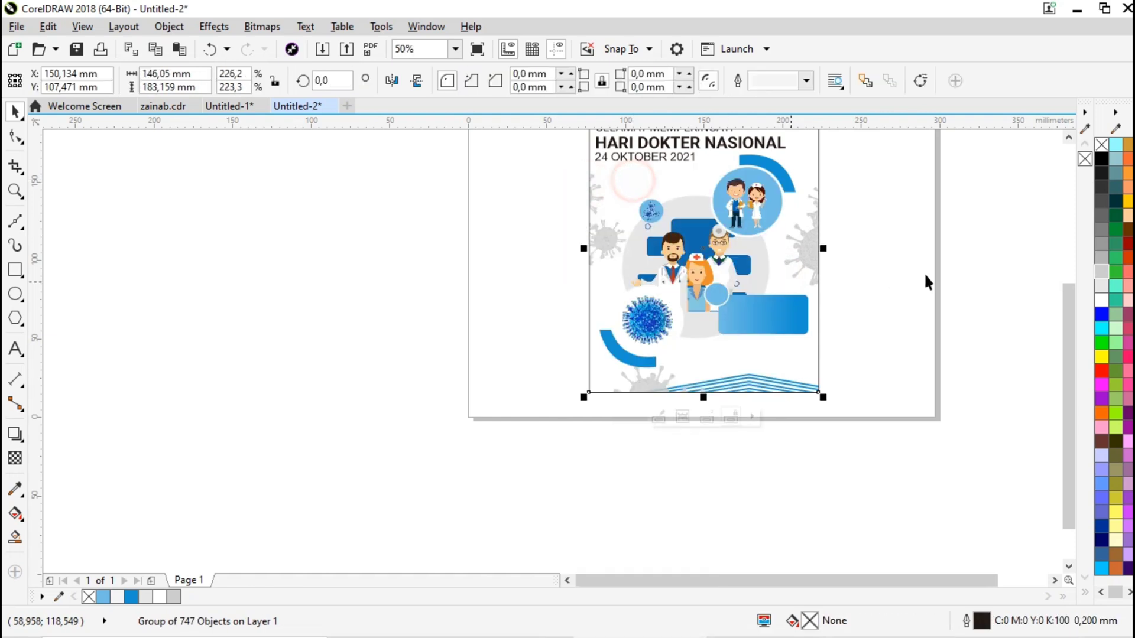
pyautogui.click(943, 271)
# - Send the grey virus group at the frame's bottom edge to the back of its layer, behind the chevron lines, within the PowerClip contents
pyautogui.scroll(2, 715, 395)
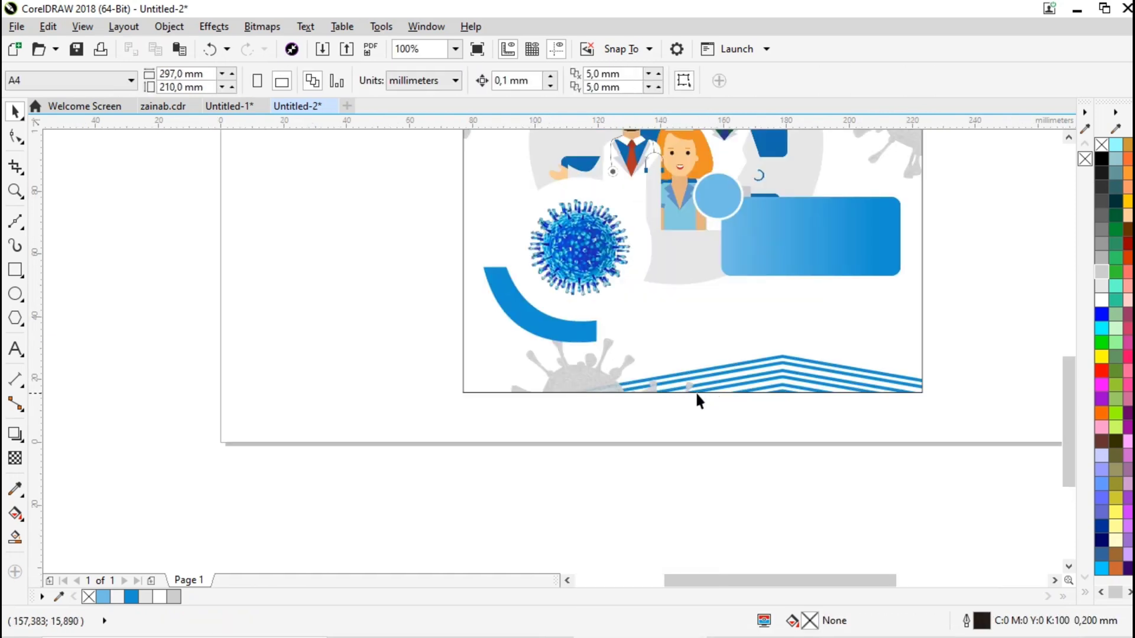
pyautogui.doubleClick(588, 381)
pyautogui.click(587, 380)
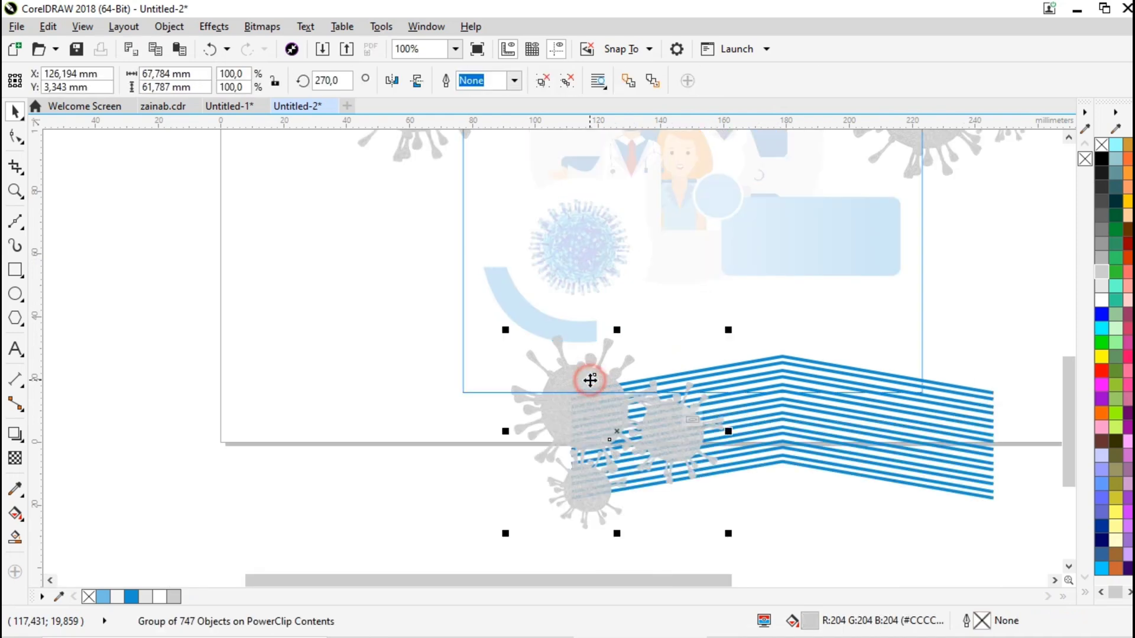
pyautogui.rightClick(587, 381)
pyautogui.click(696, 467)
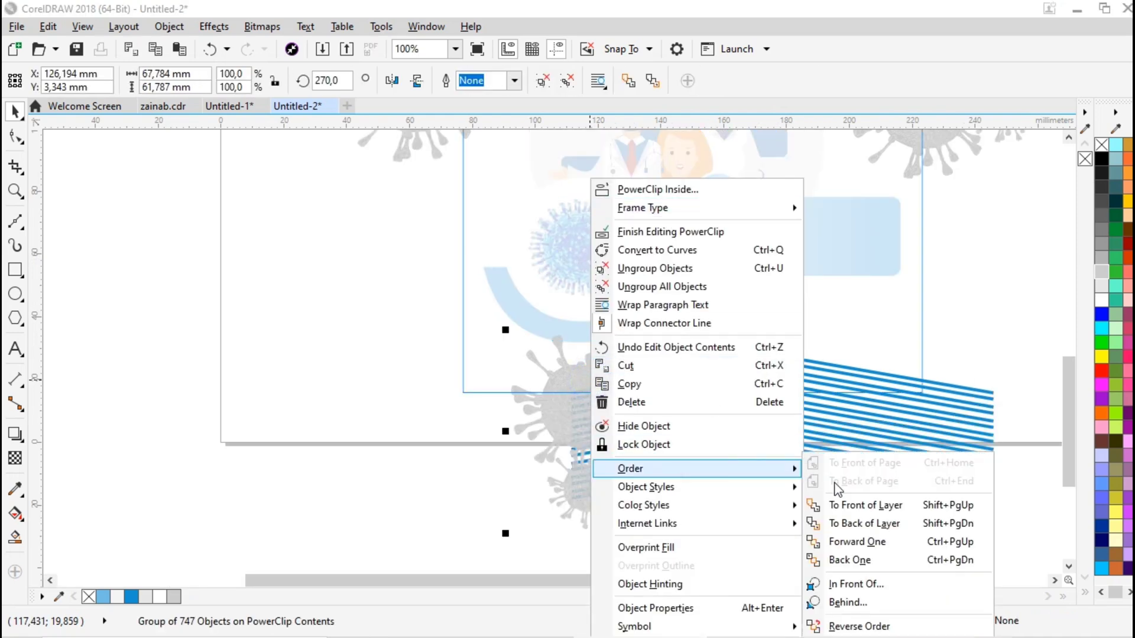
pyautogui.click(842, 524)
pyautogui.click(414, 466)
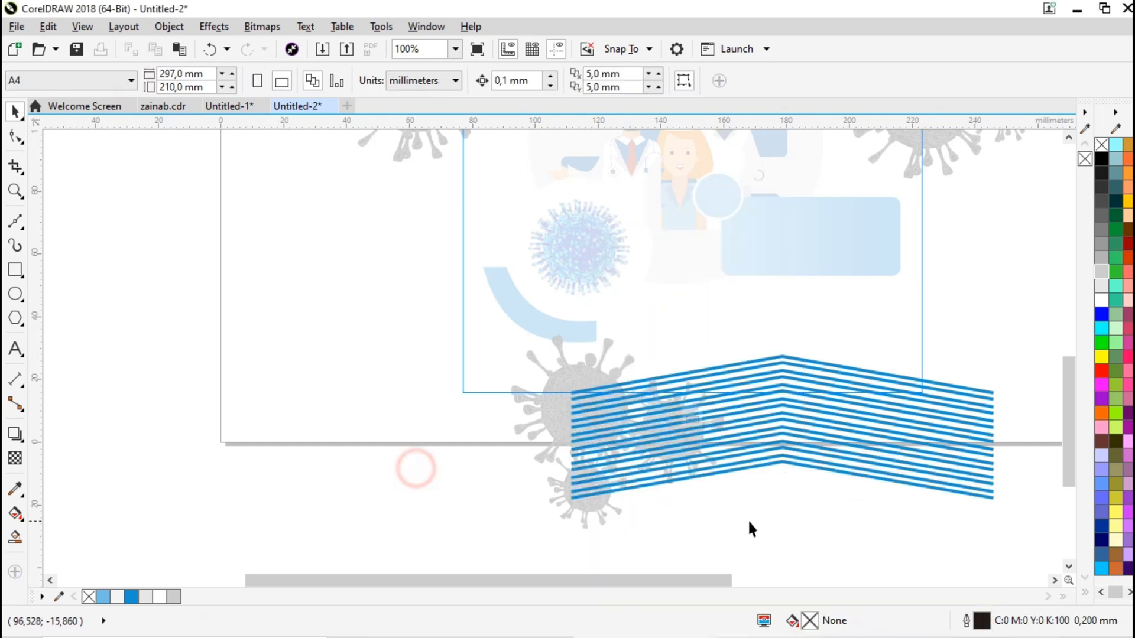
pyautogui.click(697, 418)
pyautogui.click(398, 447)
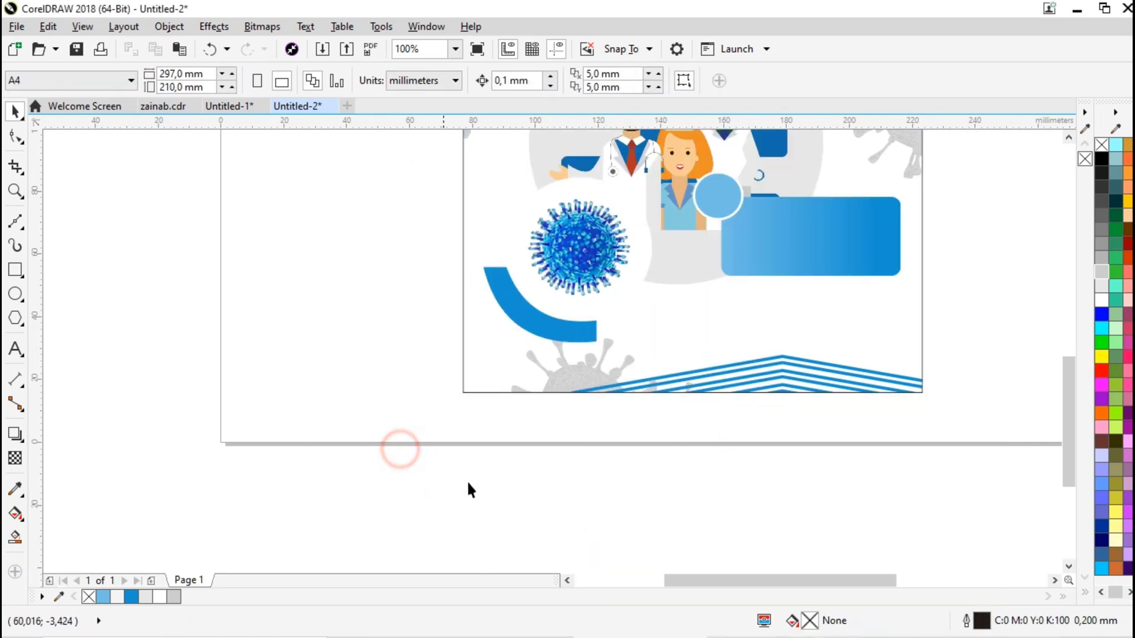
pyautogui.scroll(-2, 469, 490)
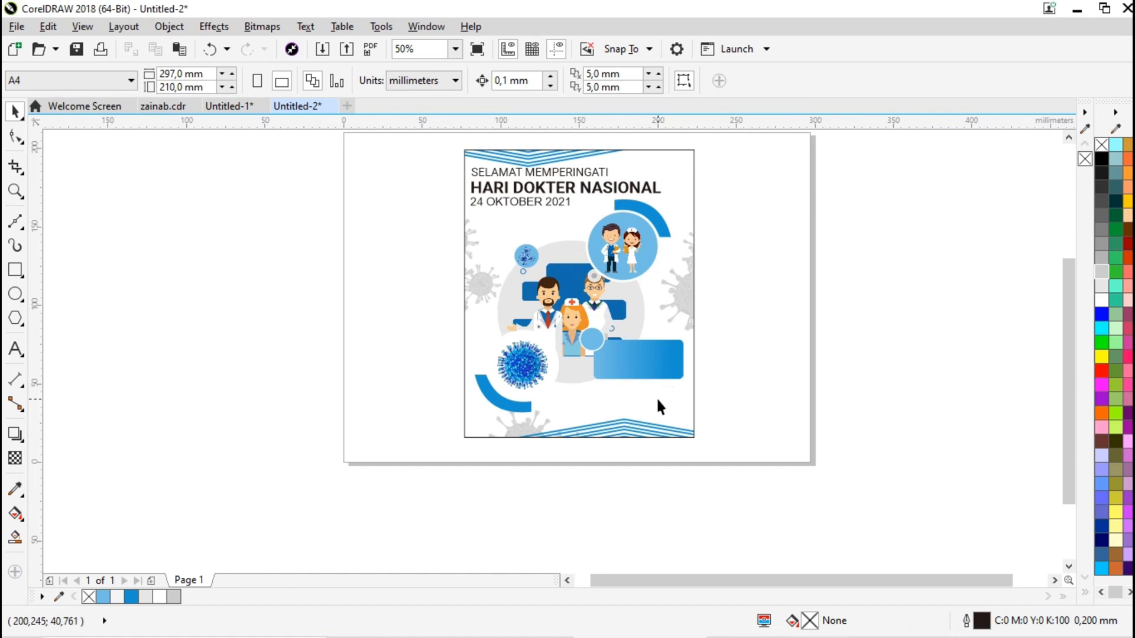
# - Add the artistic text "Selamat Hari Dokter Nasional" over the blue gradient rounded rectangle
pyautogui.scroll(2, 642, 360)
pyautogui.click(643, 359)
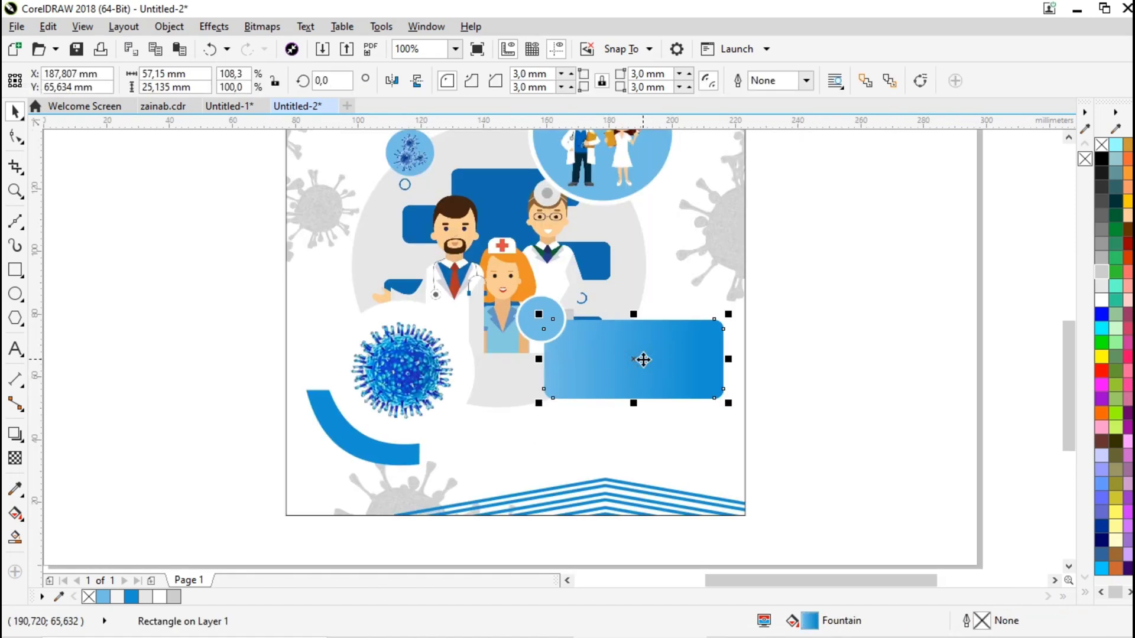
pyautogui.click(825, 349)
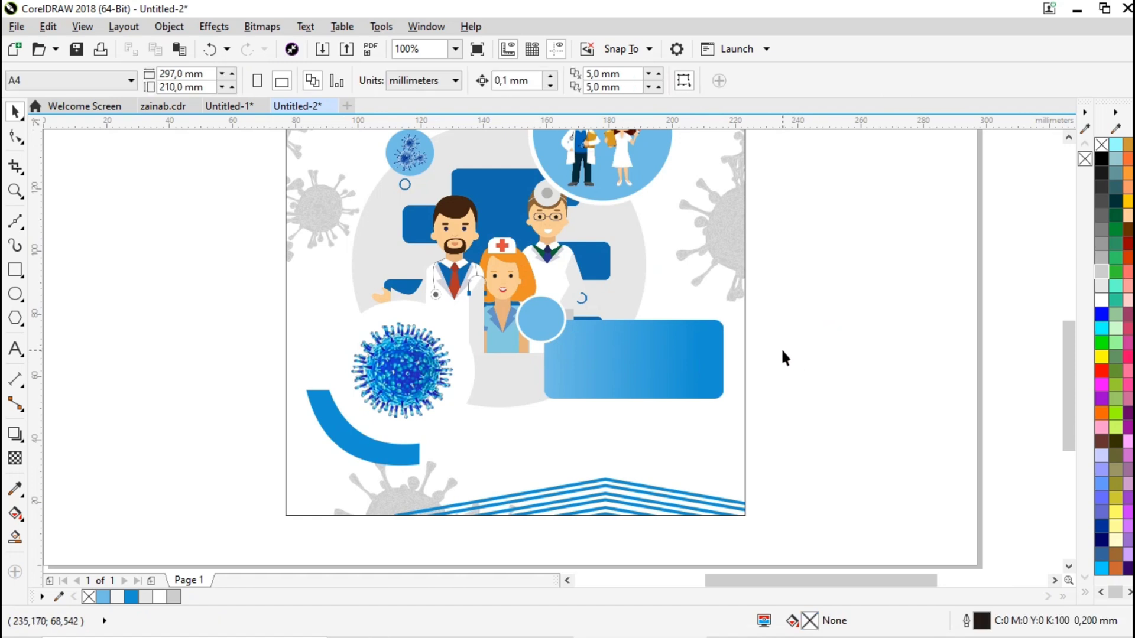
pyautogui.click(15, 349)
pyautogui.scroll(2, 658, 332)
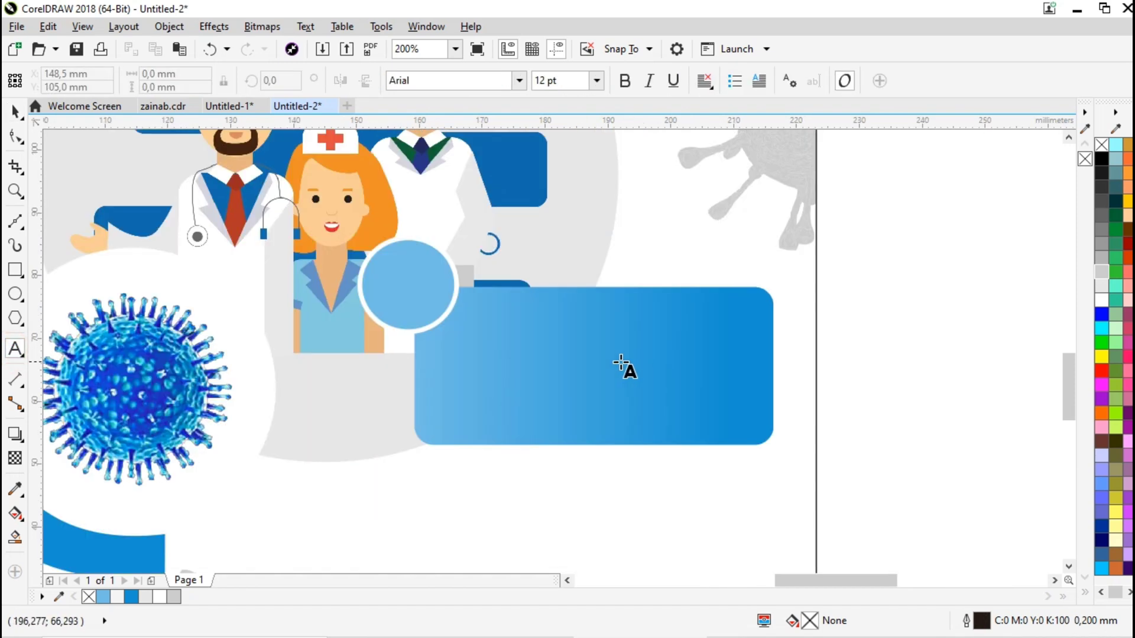
pyautogui.click(473, 337)
pyautogui.write('S')
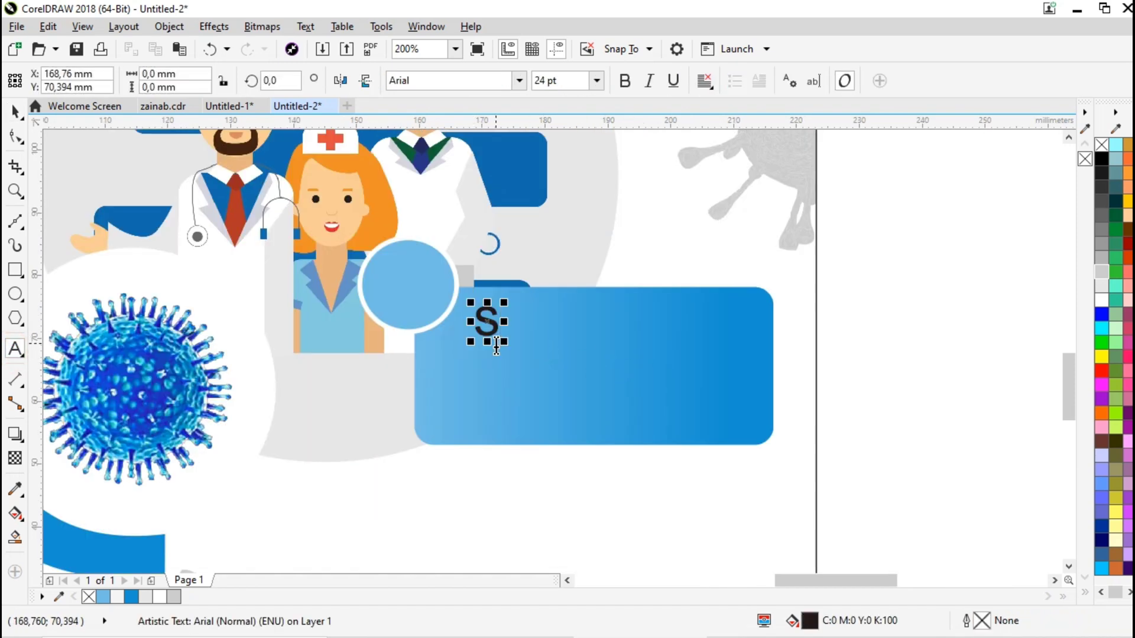
pyautogui.write('E')
pyautogui.press('BackSpace')
pyautogui.press('BackSpace')
pyautogui.write('SE')
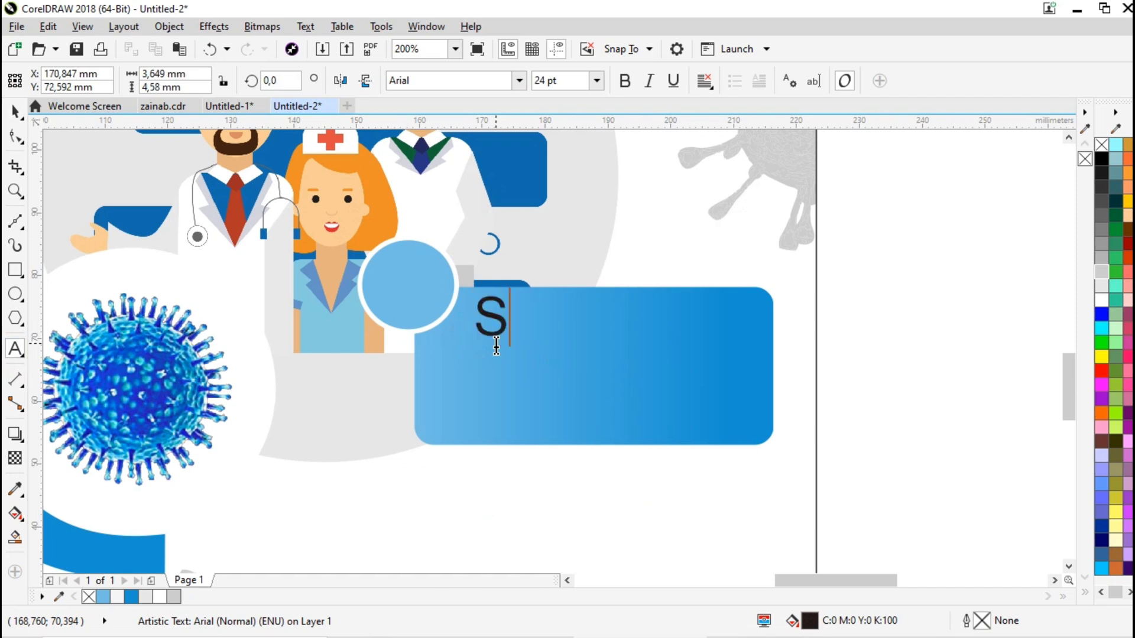
pyautogui.press('BackSpace')
pyautogui.press('BackSpace')
pyautogui.write('Selamat')
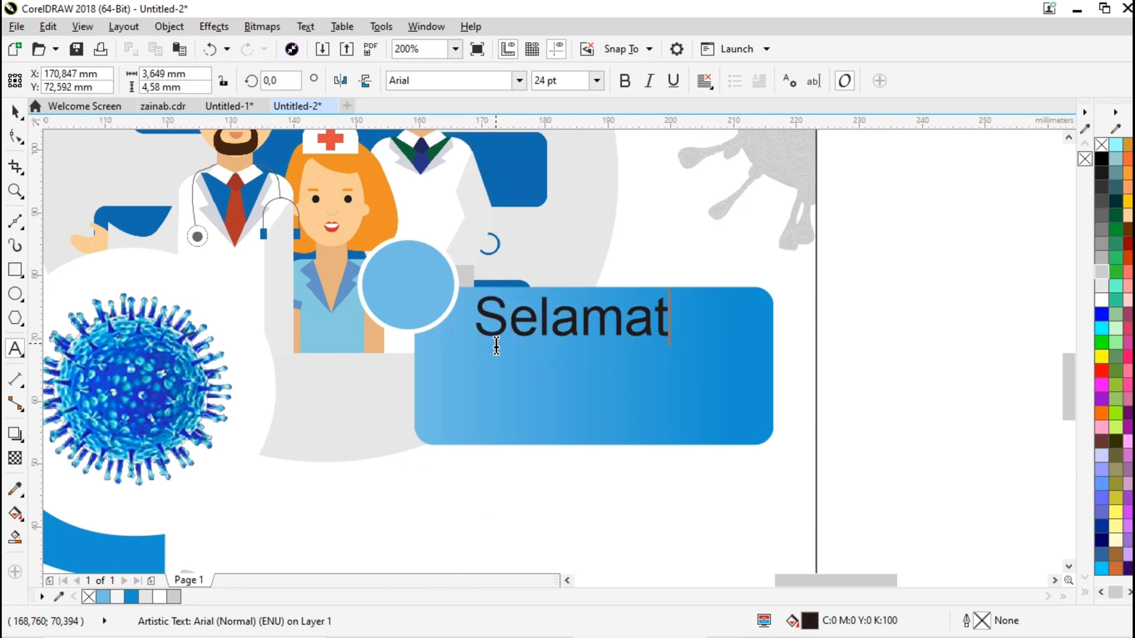
pyautogui.write(' Hari ')
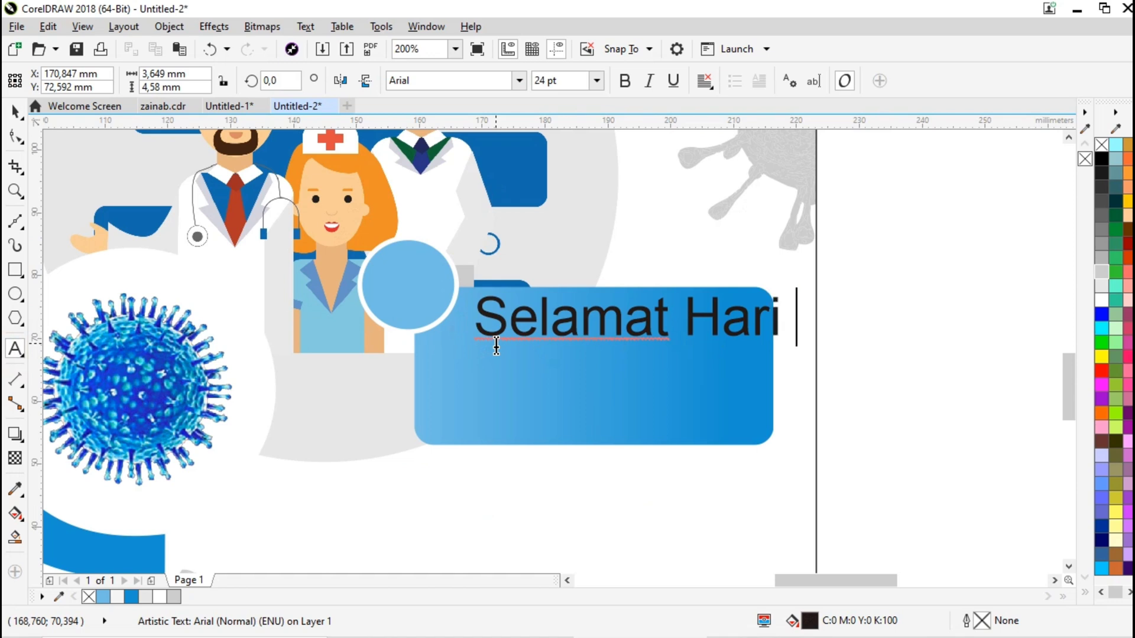
pyautogui.write('Dokte')
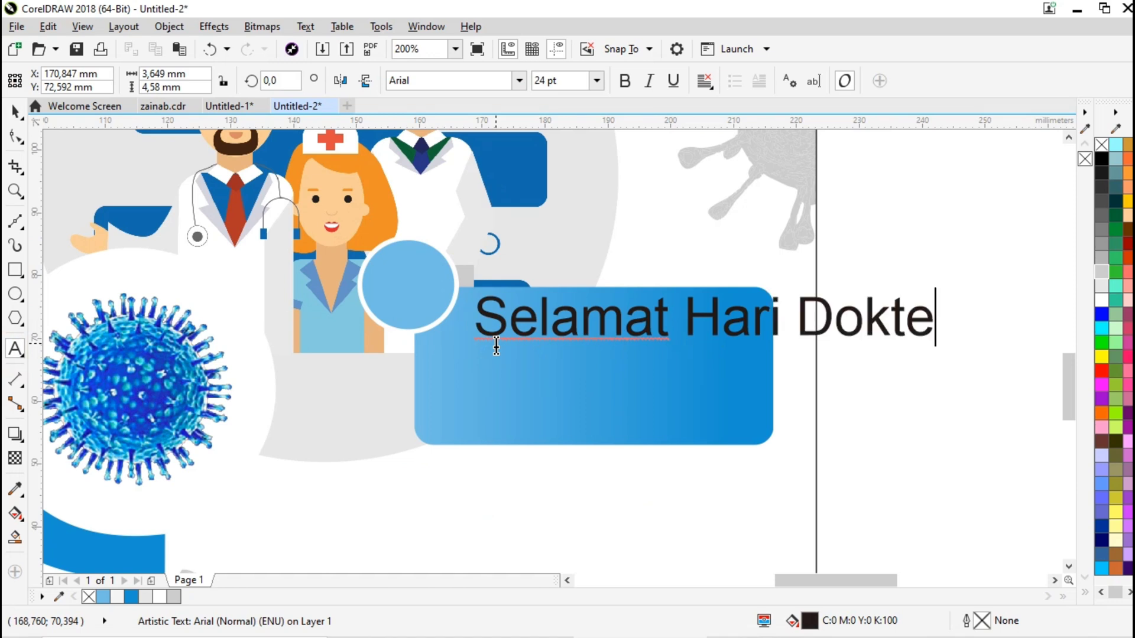
pyautogui.write('r Nasional')
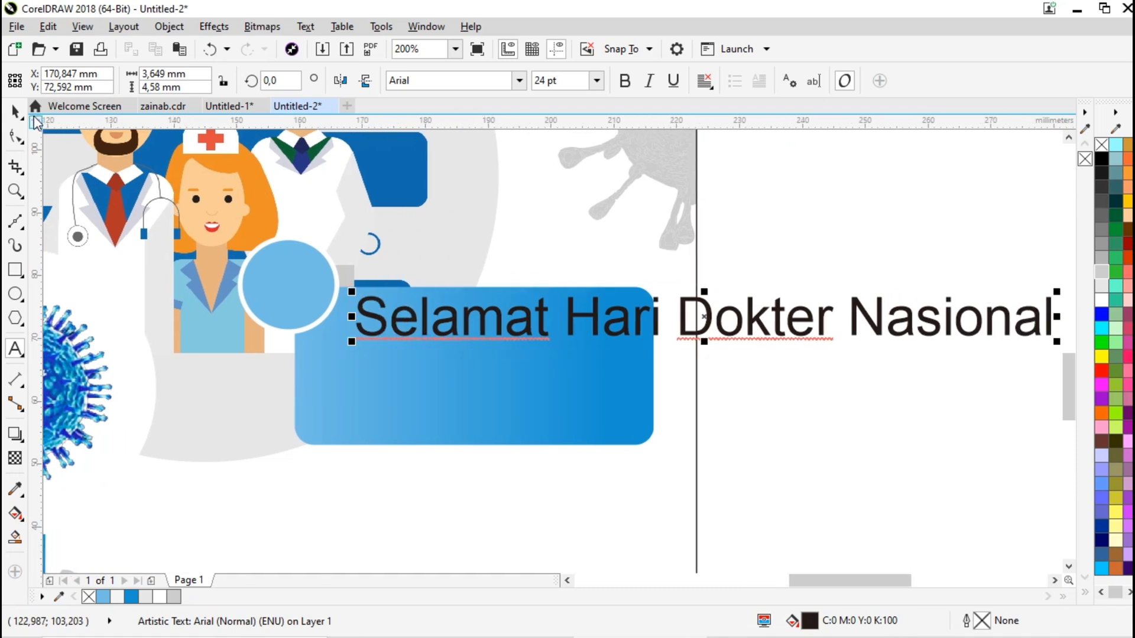
# - Scale the "Selamat Hari Dokter Nasional" text to about 48.5 mm wide and position it inside the upper part of the blue rectangle
pyautogui.click(16, 111)
pyautogui.moveTo(1058, 289); pyautogui.dragTo(910, 313)
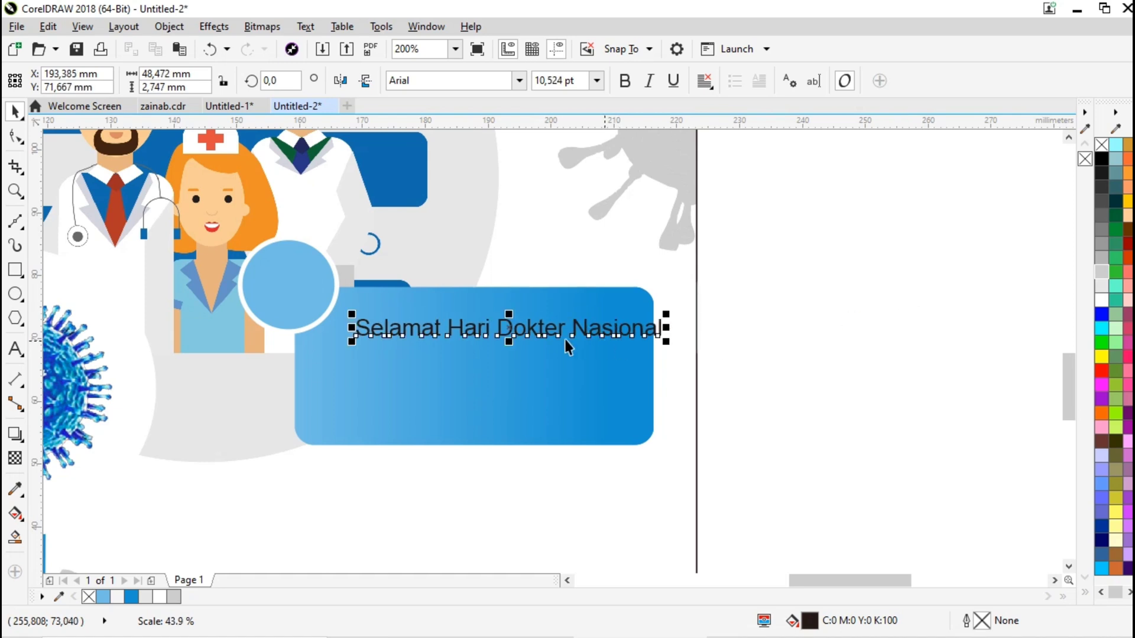
pyautogui.moveTo(561, 329); pyautogui.dragTo(537, 329)
pyautogui.click(740, 318)
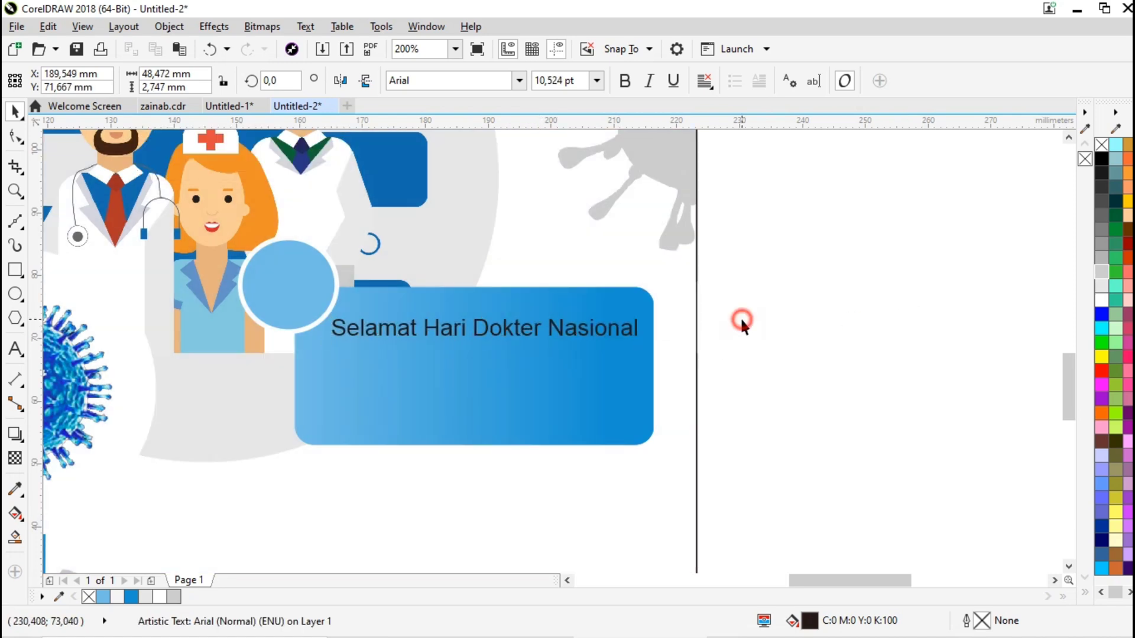
# - Start a separate artistic text below the greeting in the blue rectangle, reading "Sungguh besar jasamu, terlebih di tengah"
pyautogui.doubleClick(489, 332)
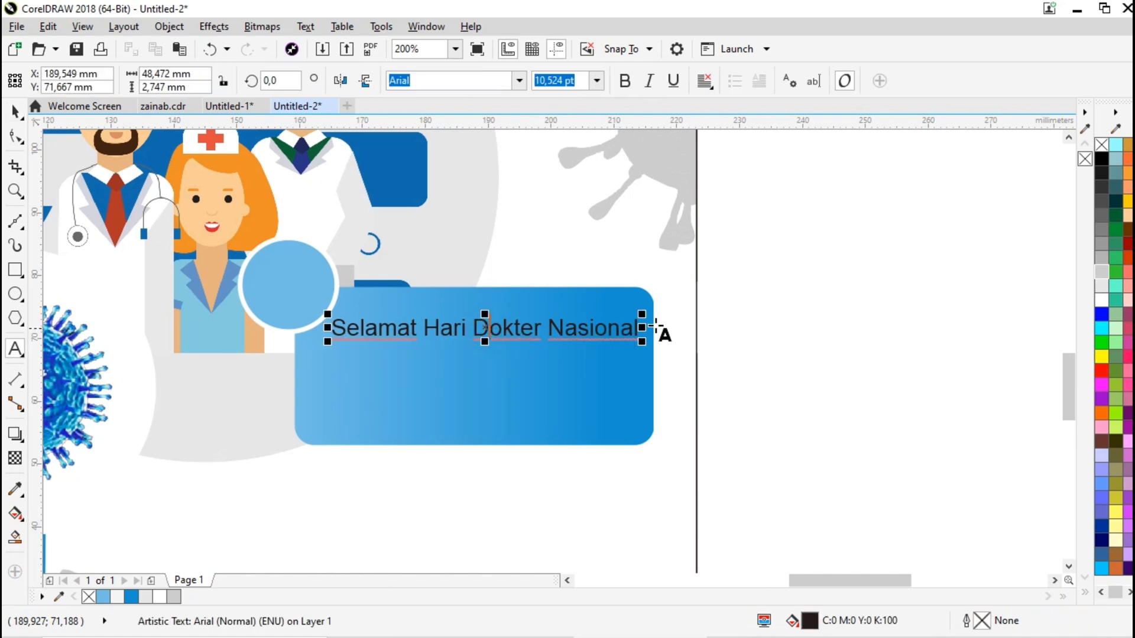
pyautogui.click(15, 348)
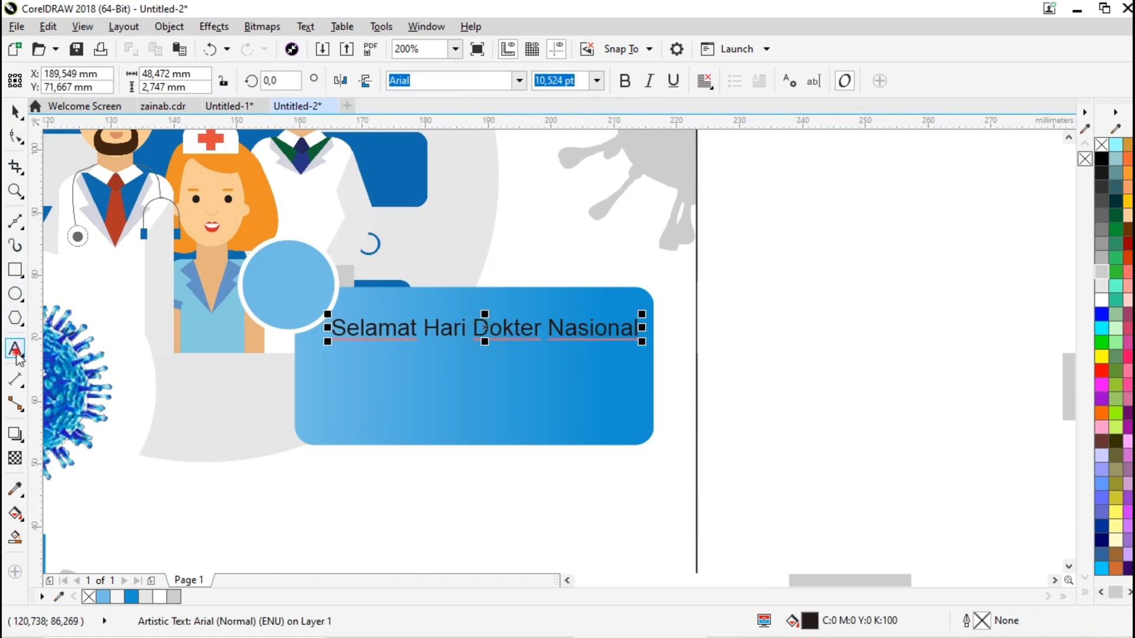
pyautogui.click(333, 384)
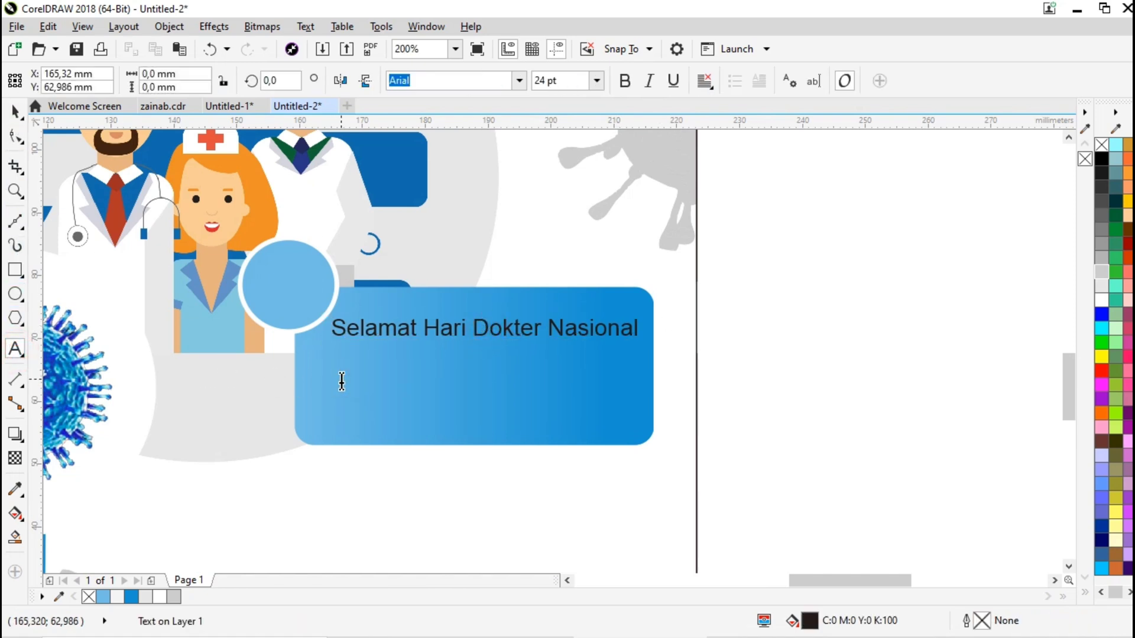
pyautogui.write('Sungguh')
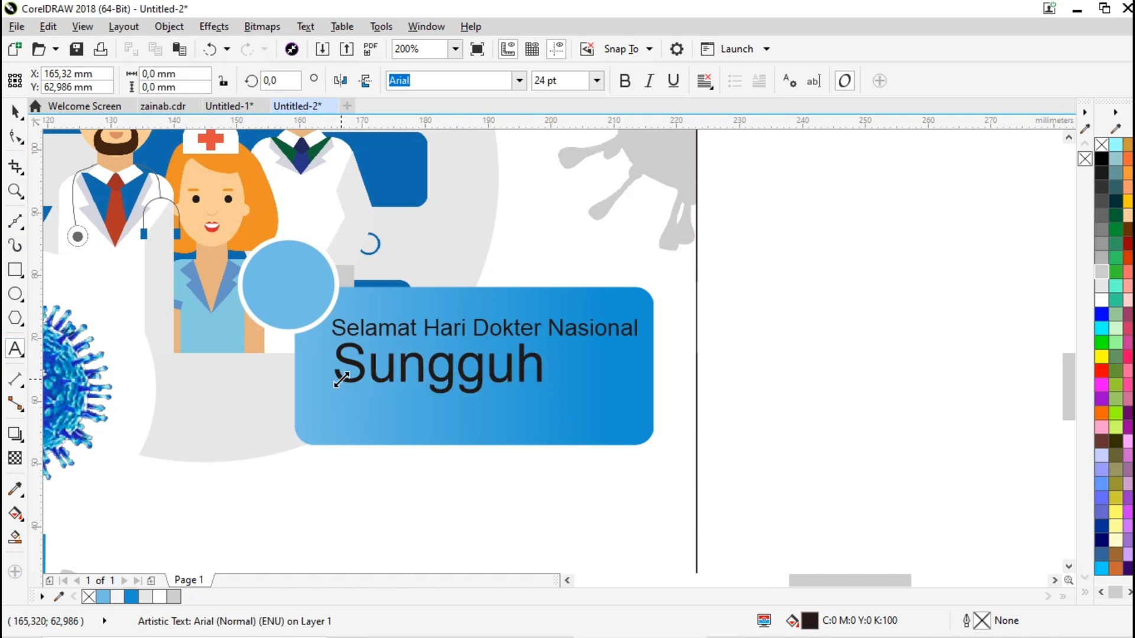
pyautogui.write(' besar ')
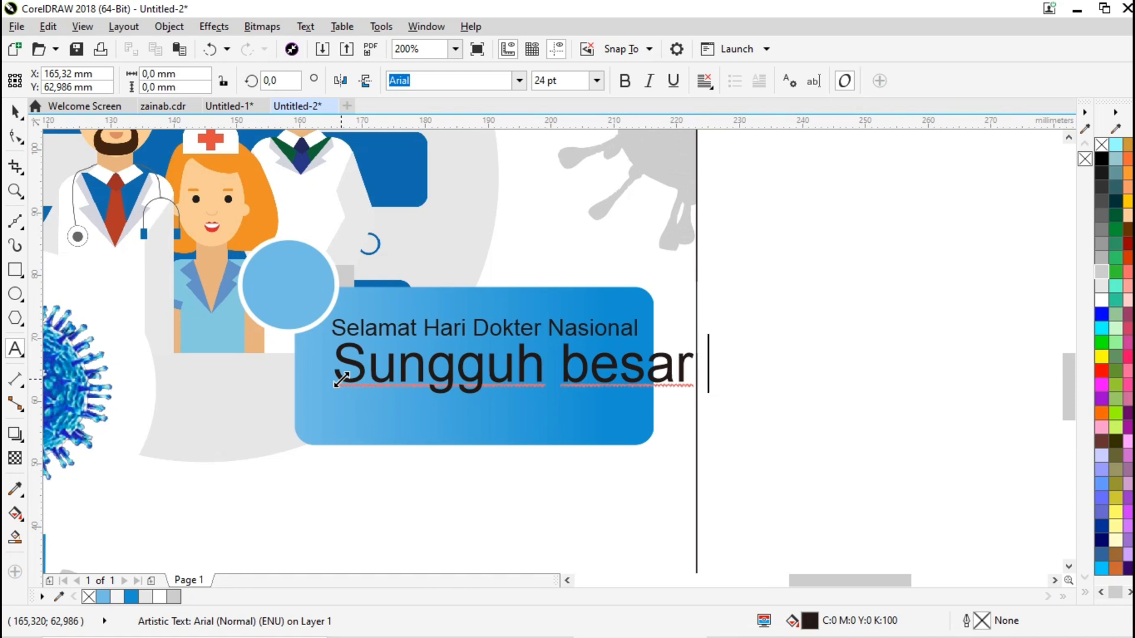
pyautogui.write('jasamu,')
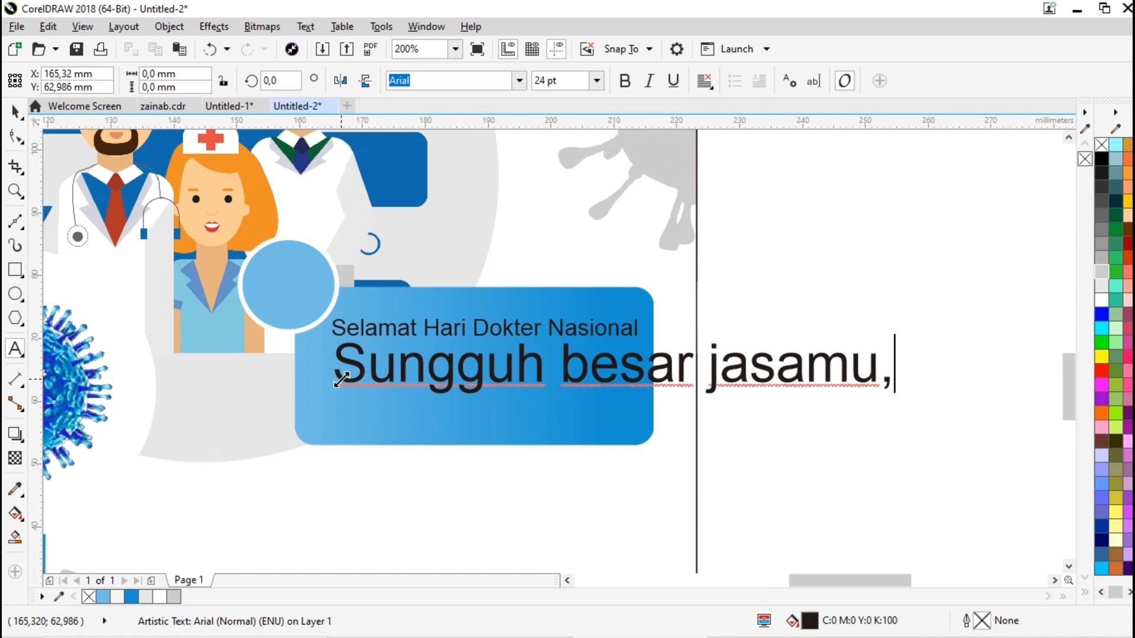
pyautogui.write(' terle')
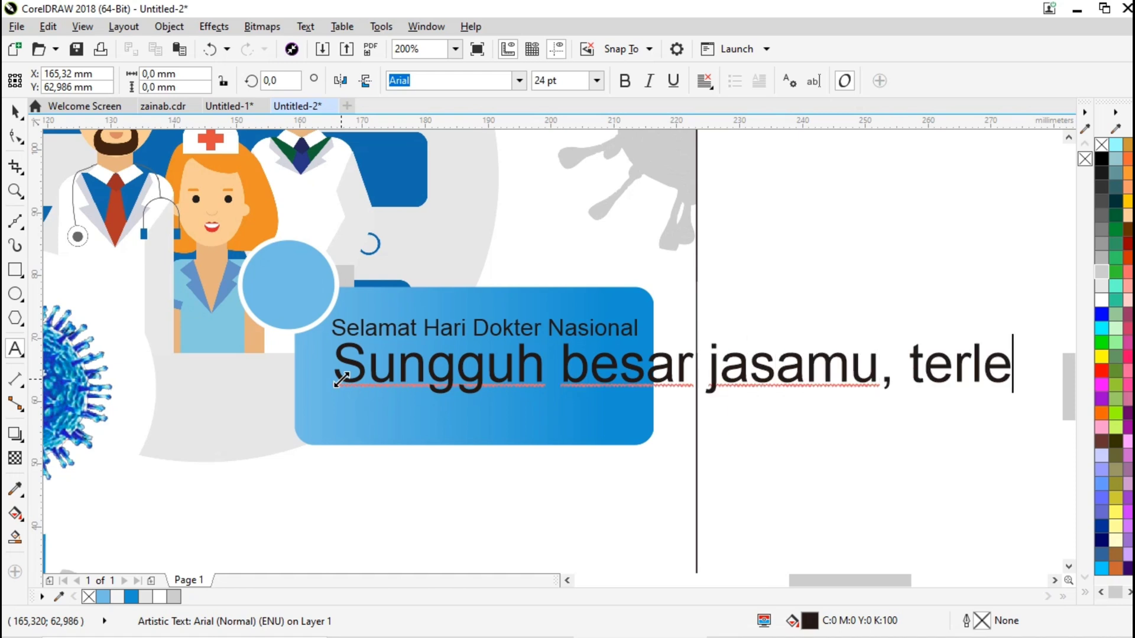
pyautogui.write('bih ')
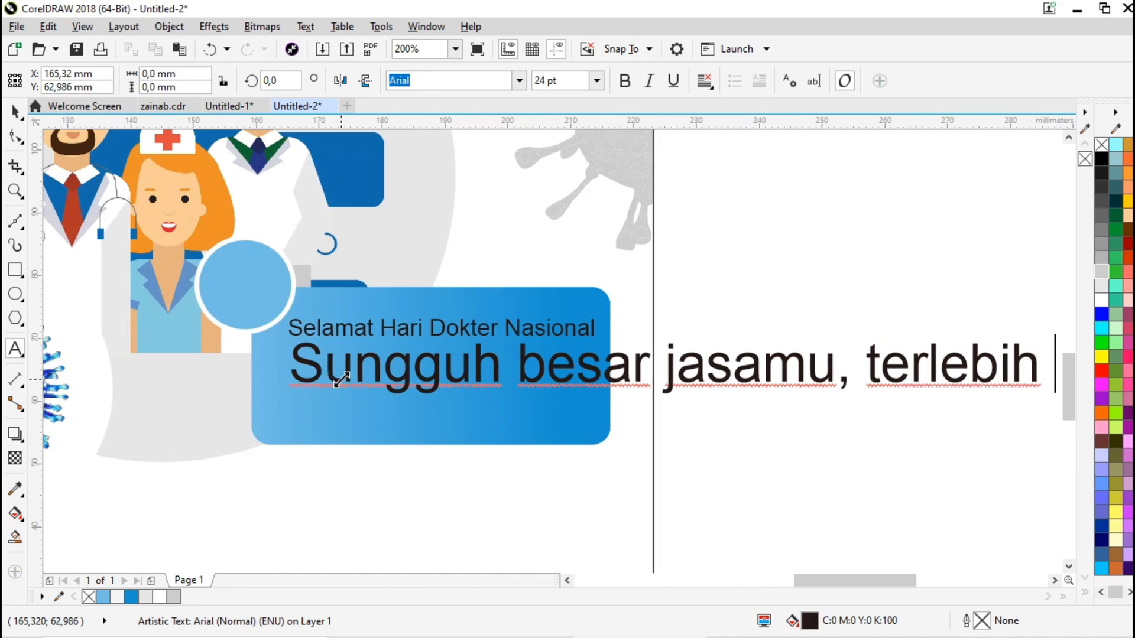
pyautogui.write('di tengah')
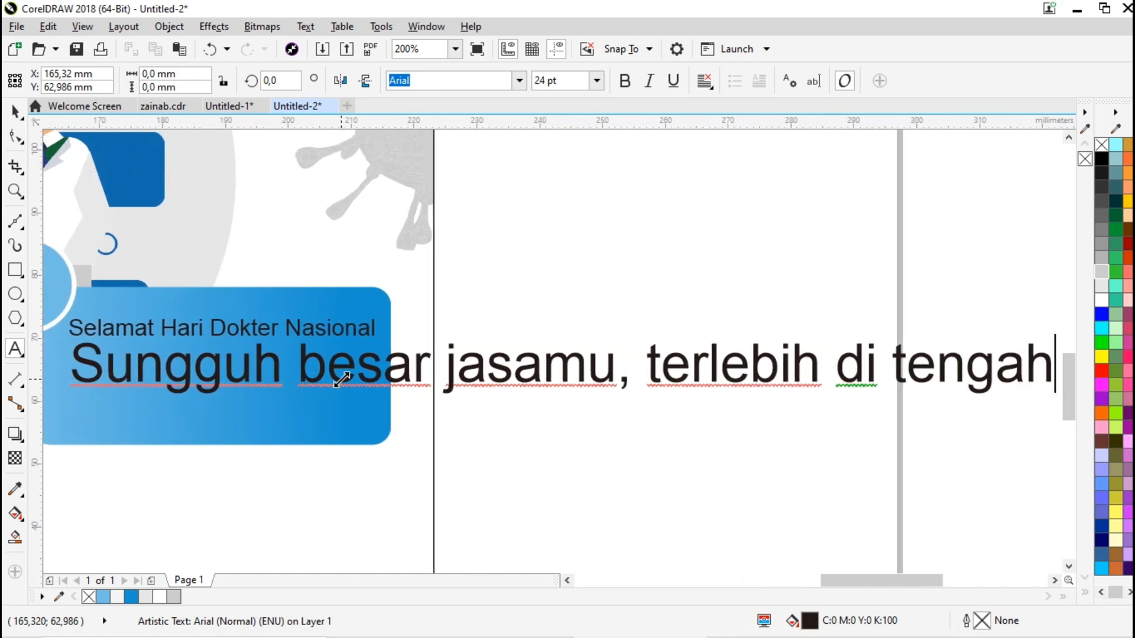
# - Add a second line to the message text reading "pendemi Covid-19. Terima Kasih atas"
pyautogui.press('Return')
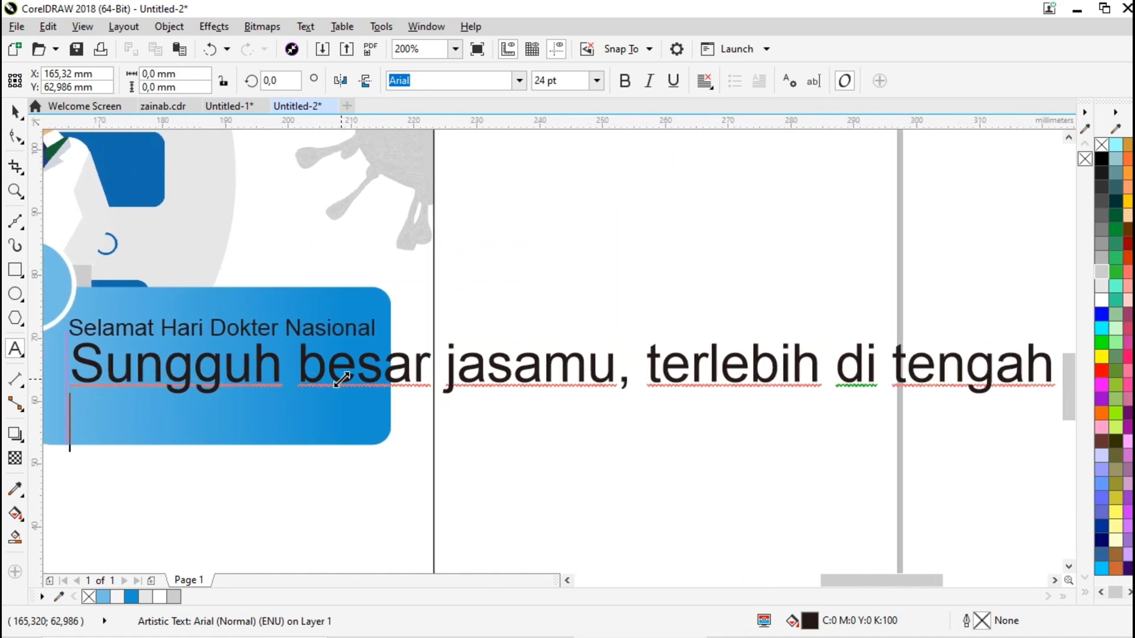
pyautogui.write('pendemi')
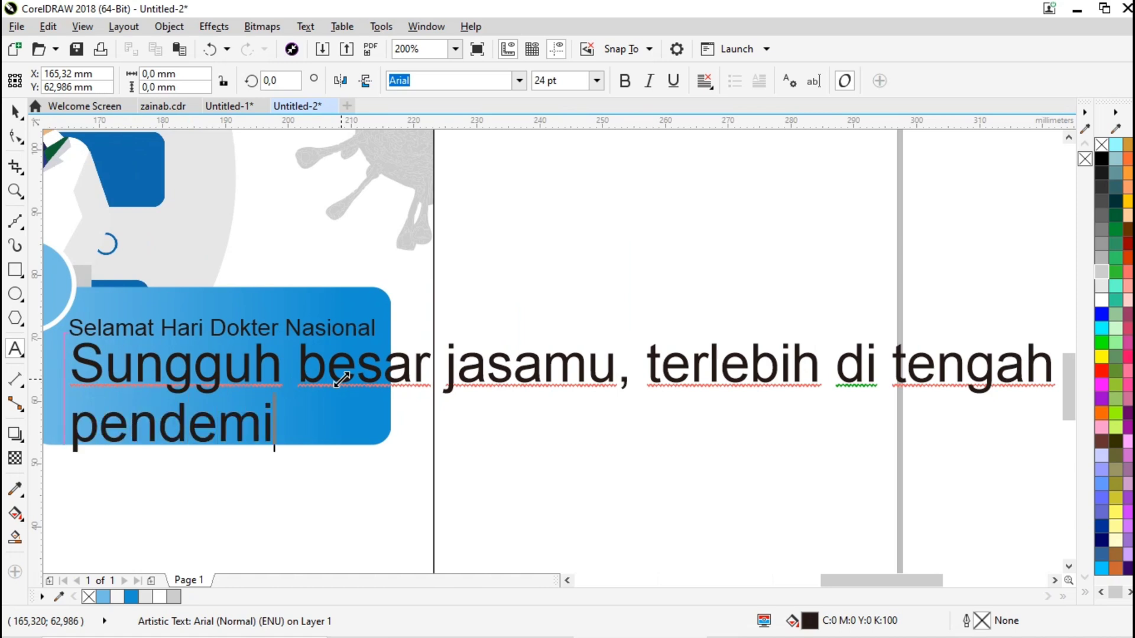
pyautogui.write(' Covid')
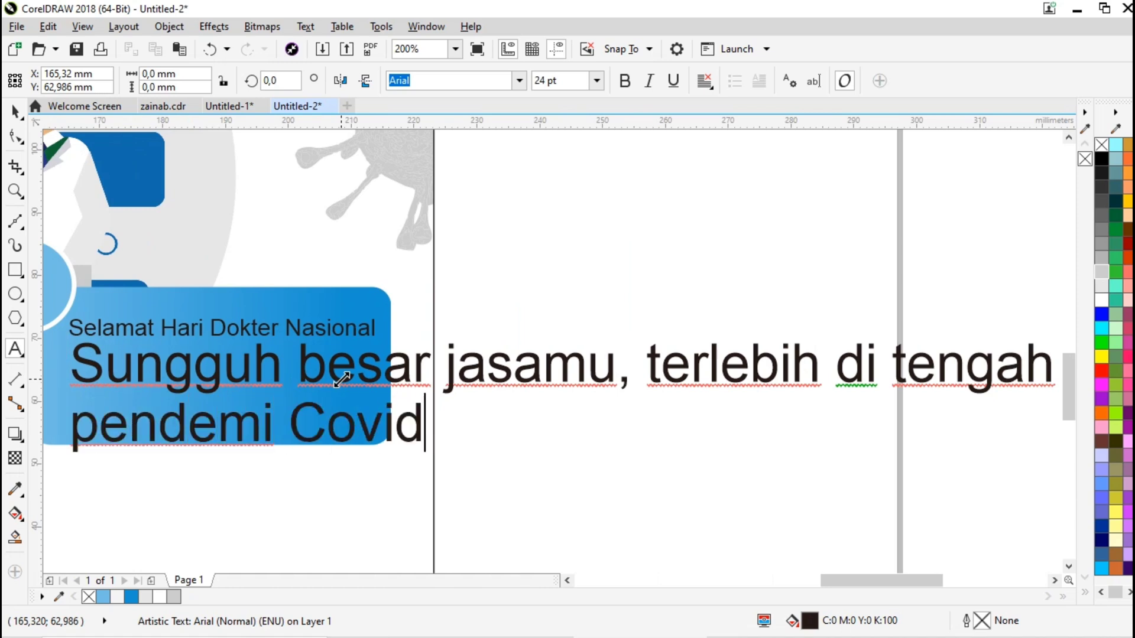
pyautogui.write('-1')
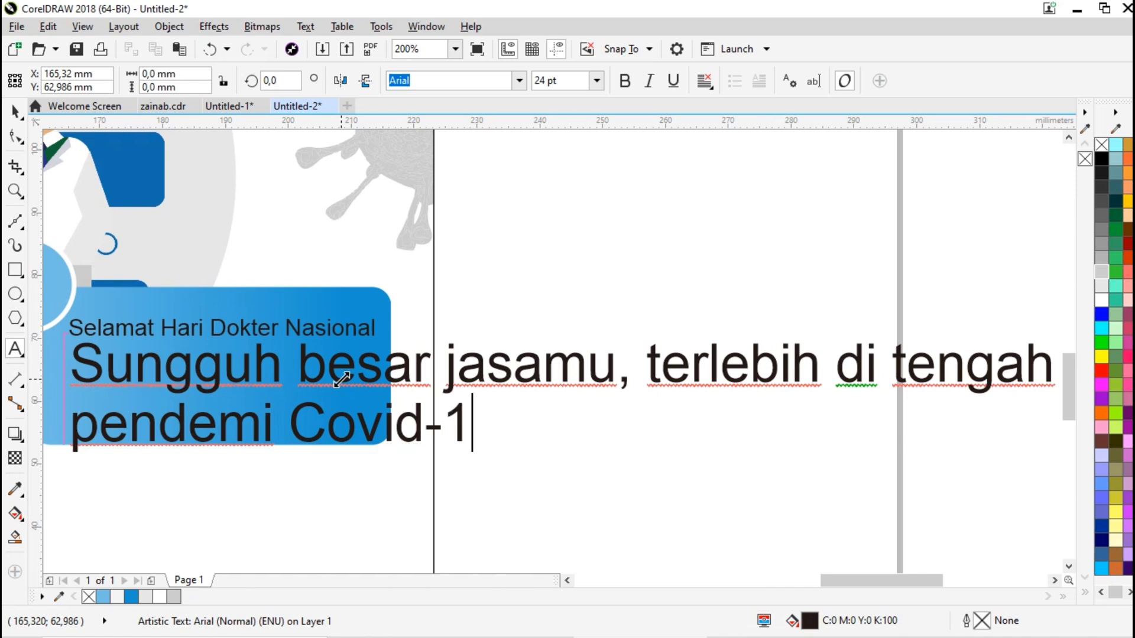
pyautogui.write('9. ')
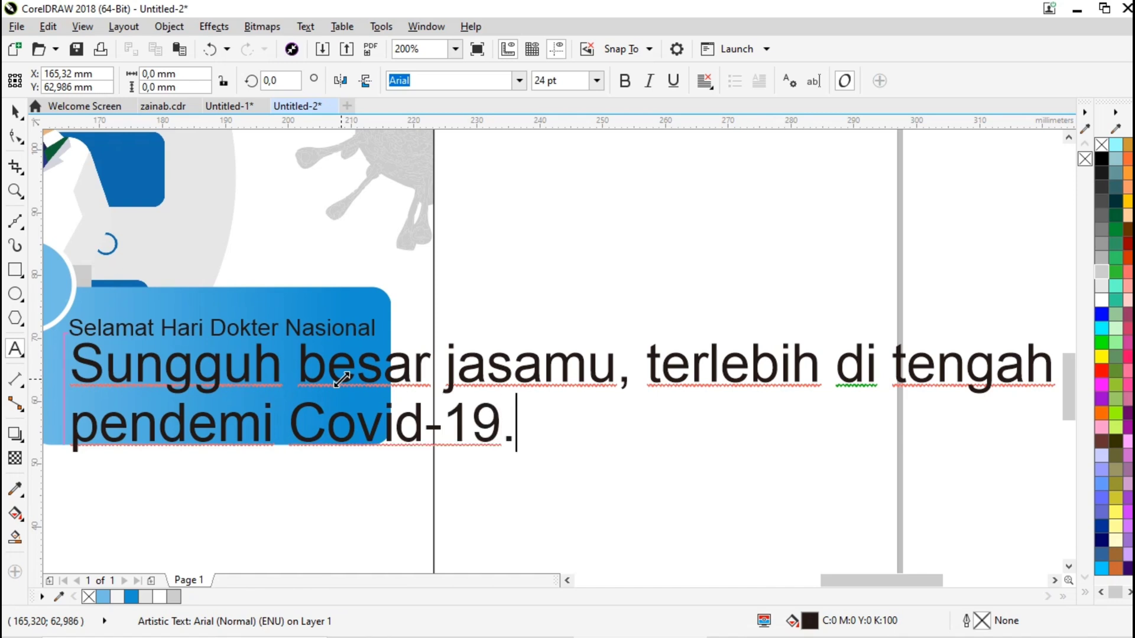
pyautogui.write('Terimas')
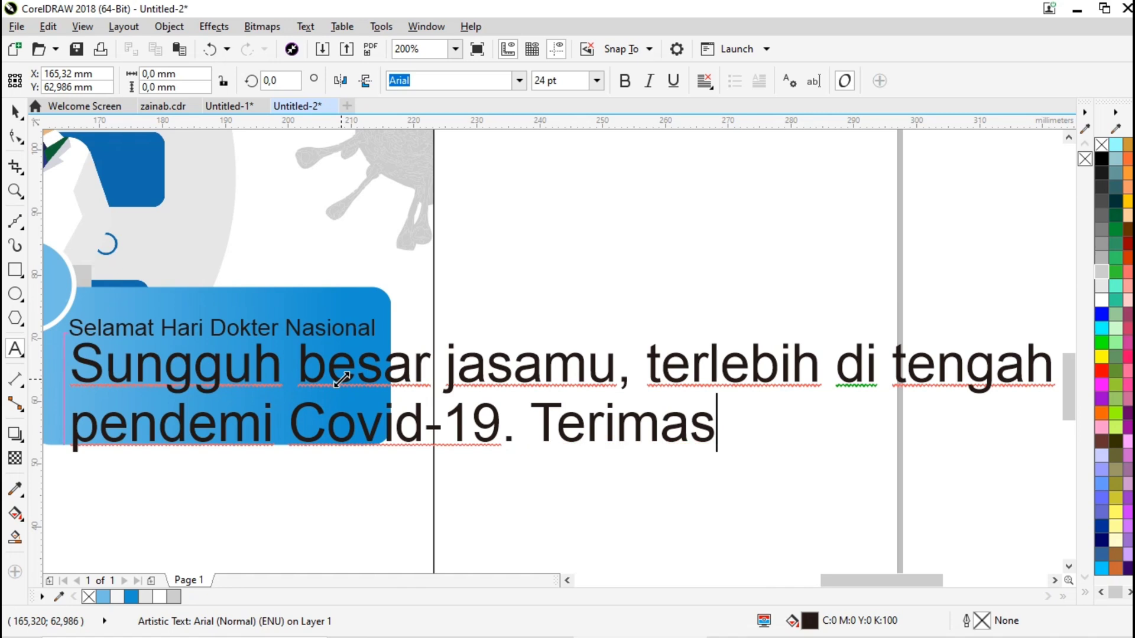
pyautogui.press('BackSpace')
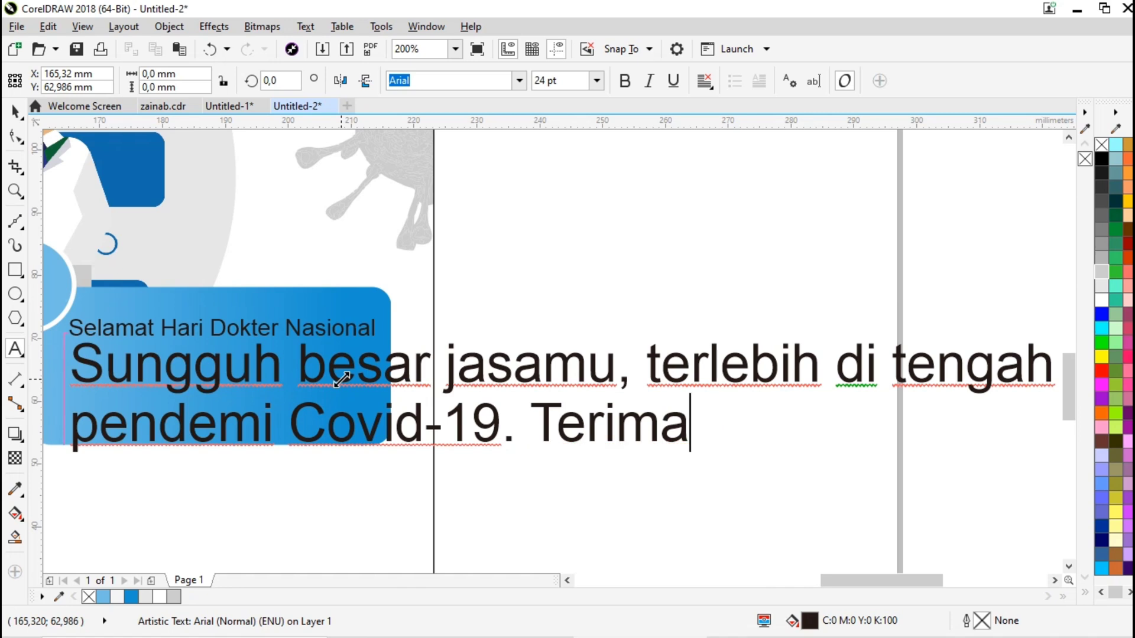
pyautogui.write('Kasih')
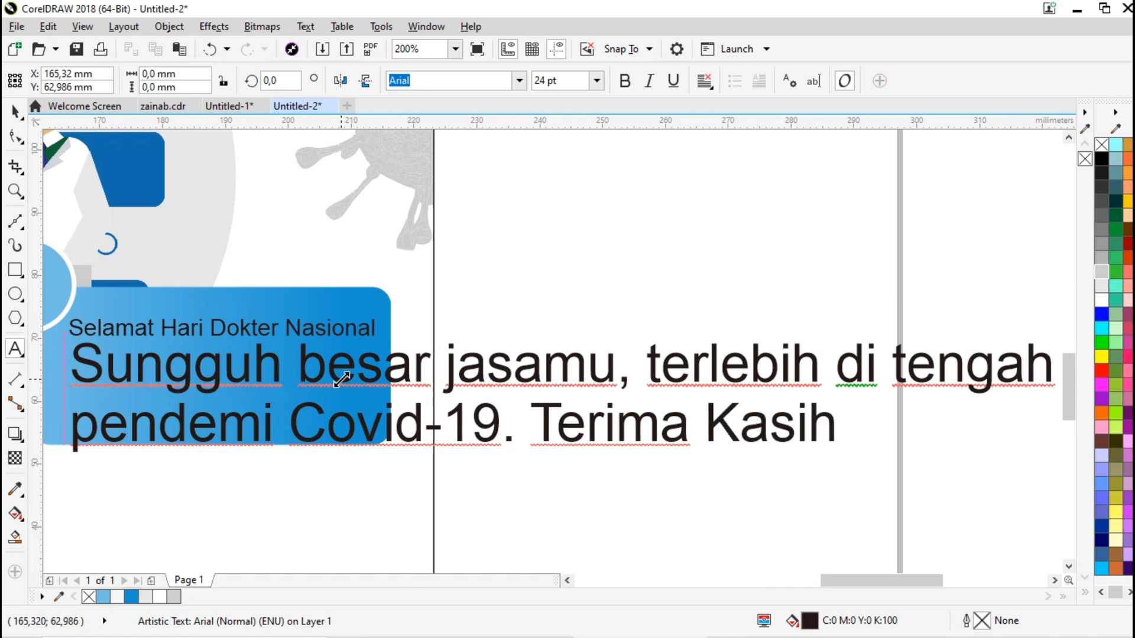
pyautogui.write(' atas')
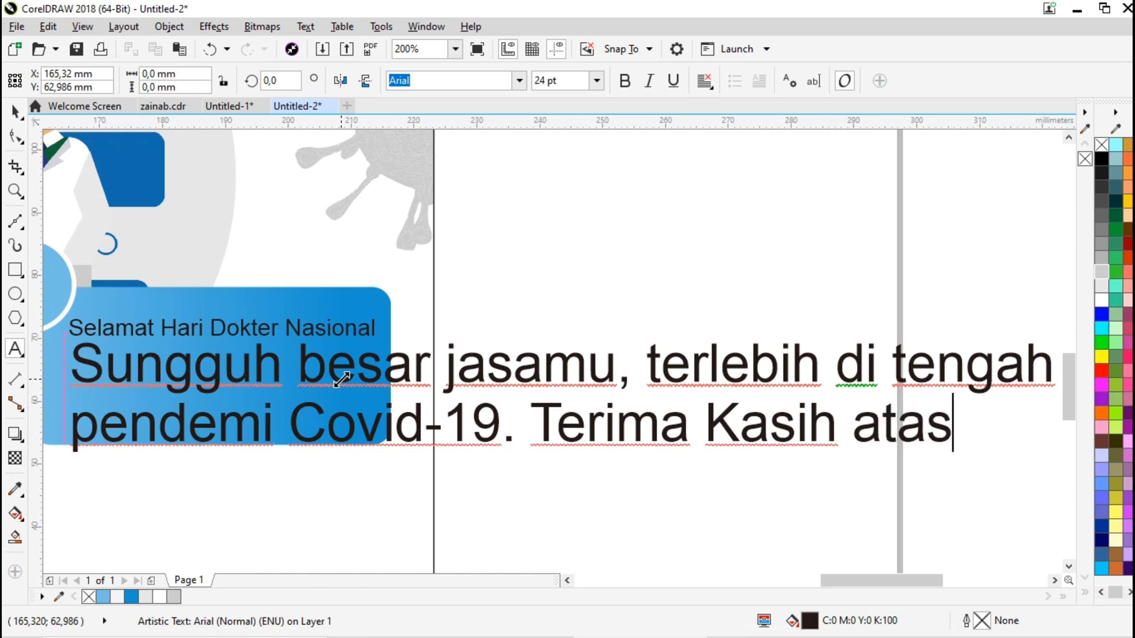
# - Add a third line to the message text reading "segala pengabdianmu melawan Covid-19"
pyautogui.press('Return')
pyautogui.write('se')
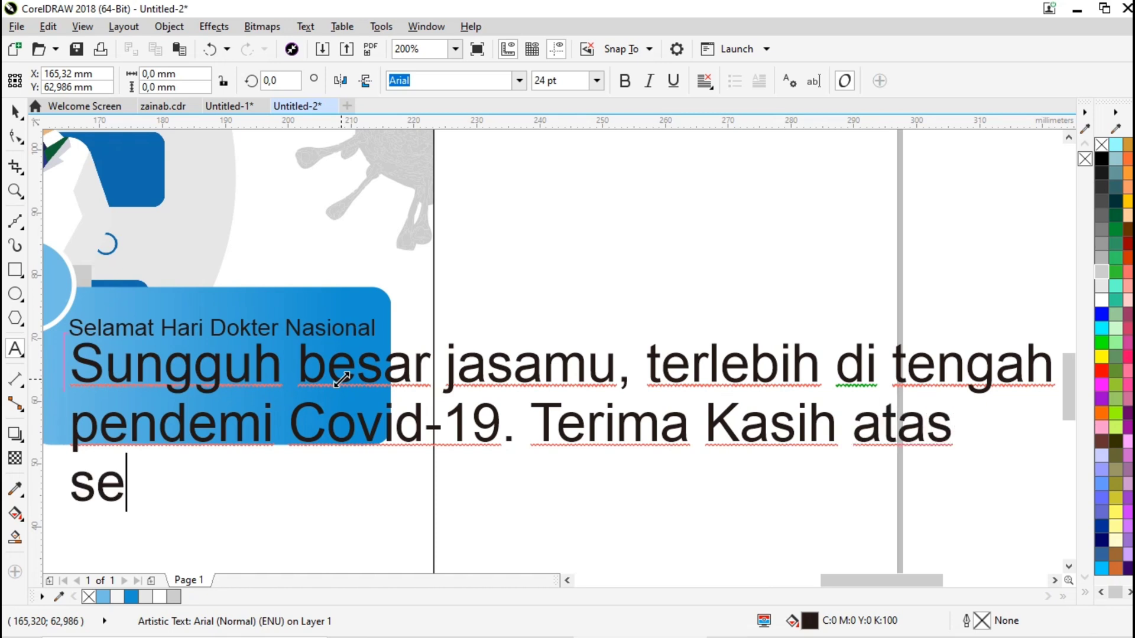
pyautogui.write('gala')
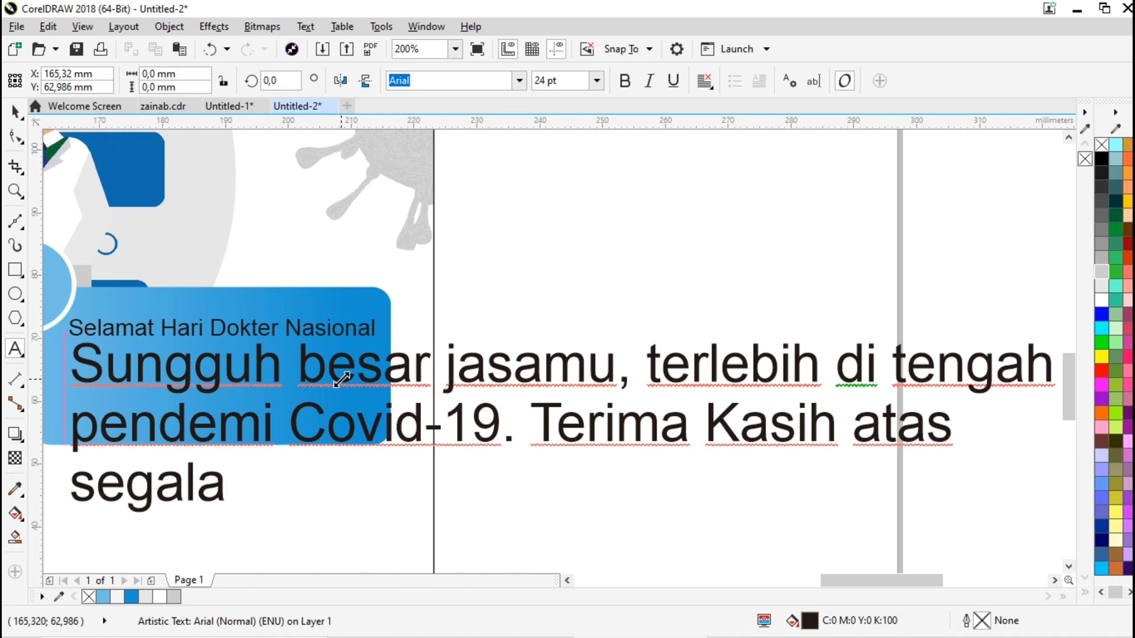
pyautogui.write(' pen')
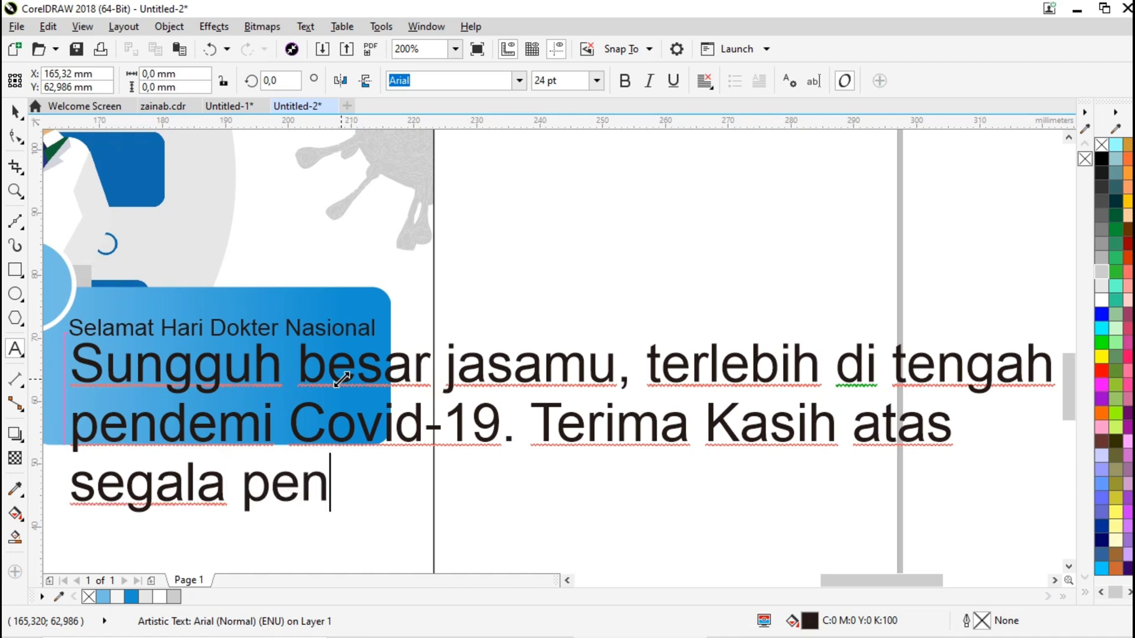
pyautogui.write('gabdianmu')
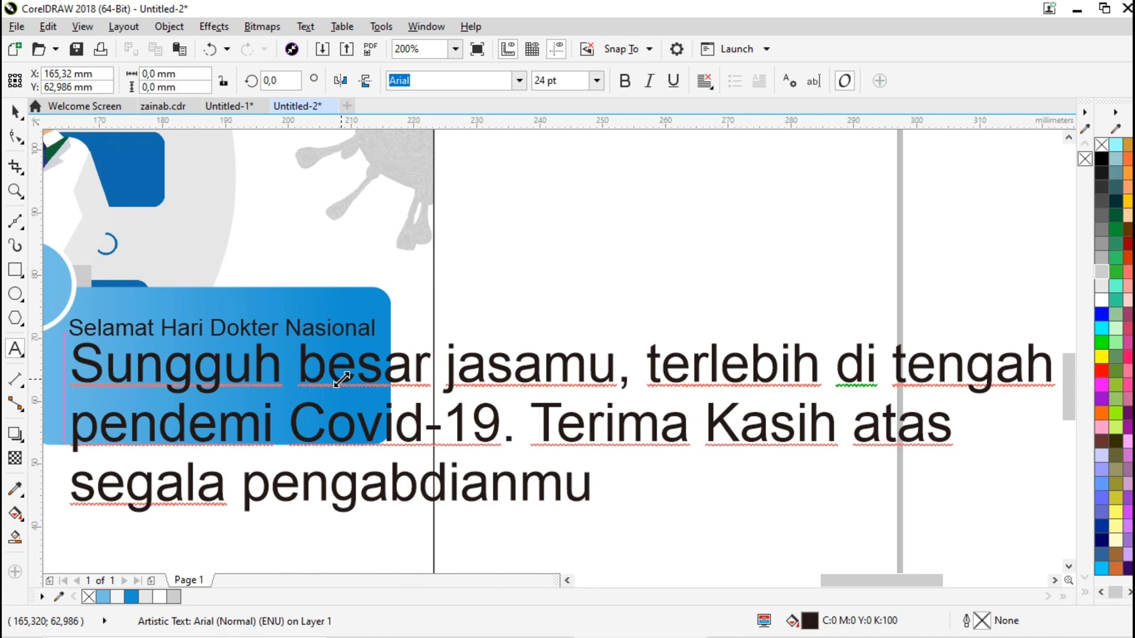
pyautogui.write(' mela')
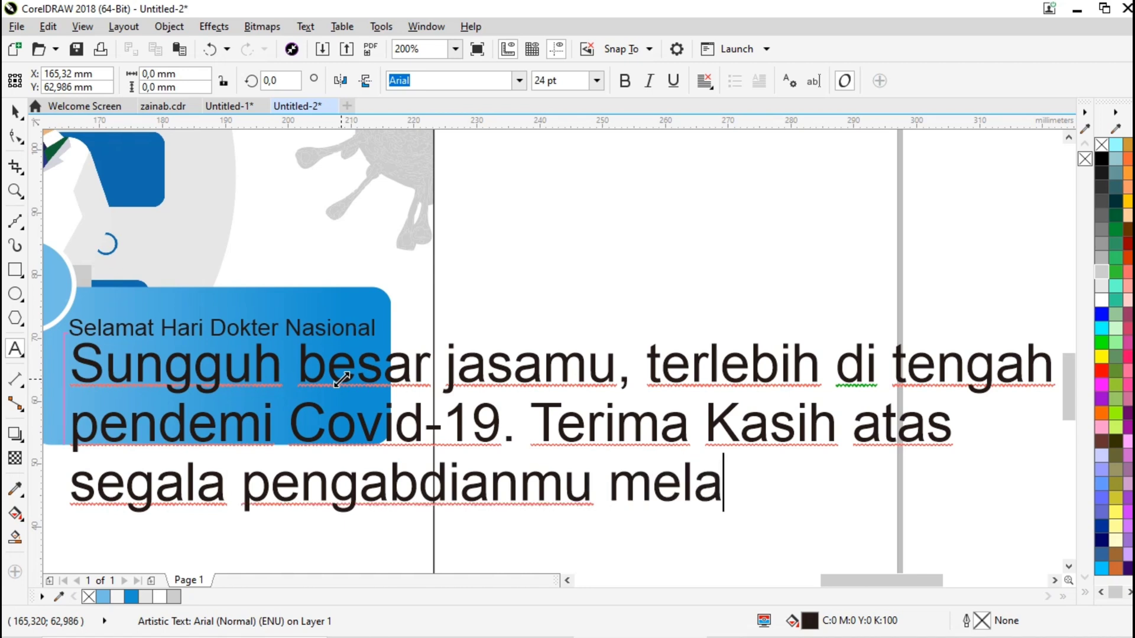
pyautogui.write('wan C')
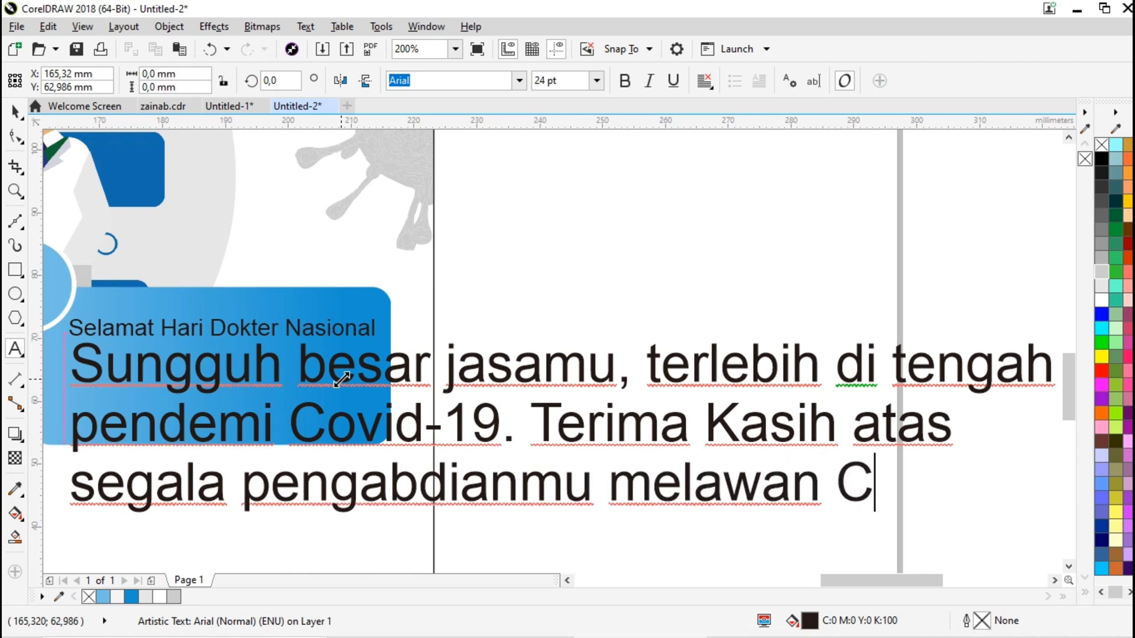
pyautogui.write('ovid-1')
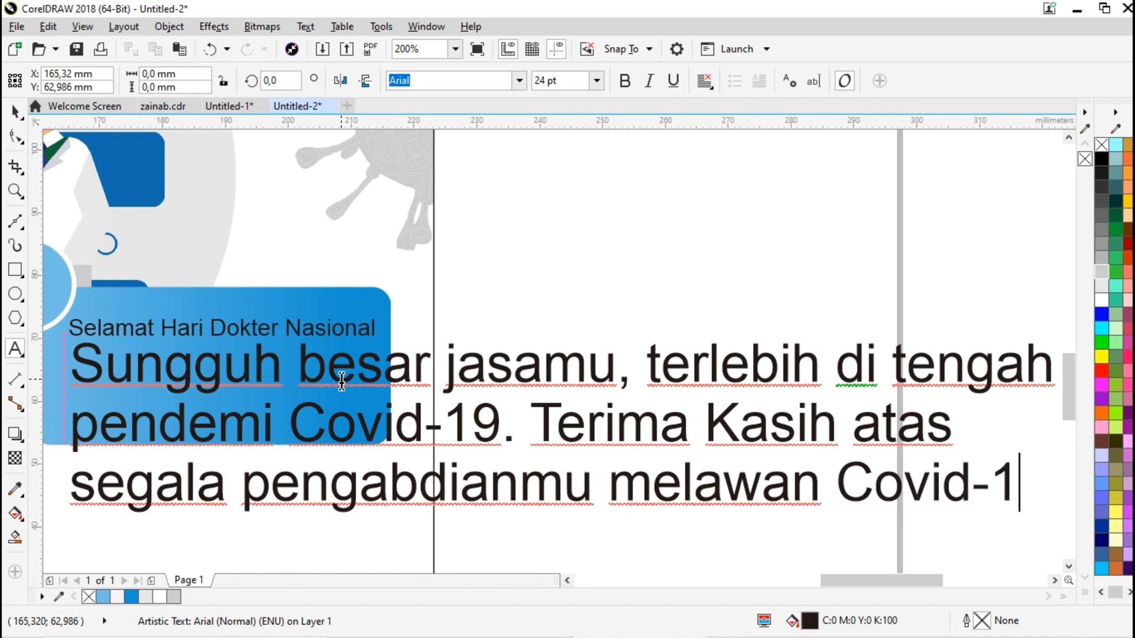
pyautogui.write('9')
# - Finish the message text with a fourth line reading "yang melanda negeri ini"
pyautogui.press('Return')
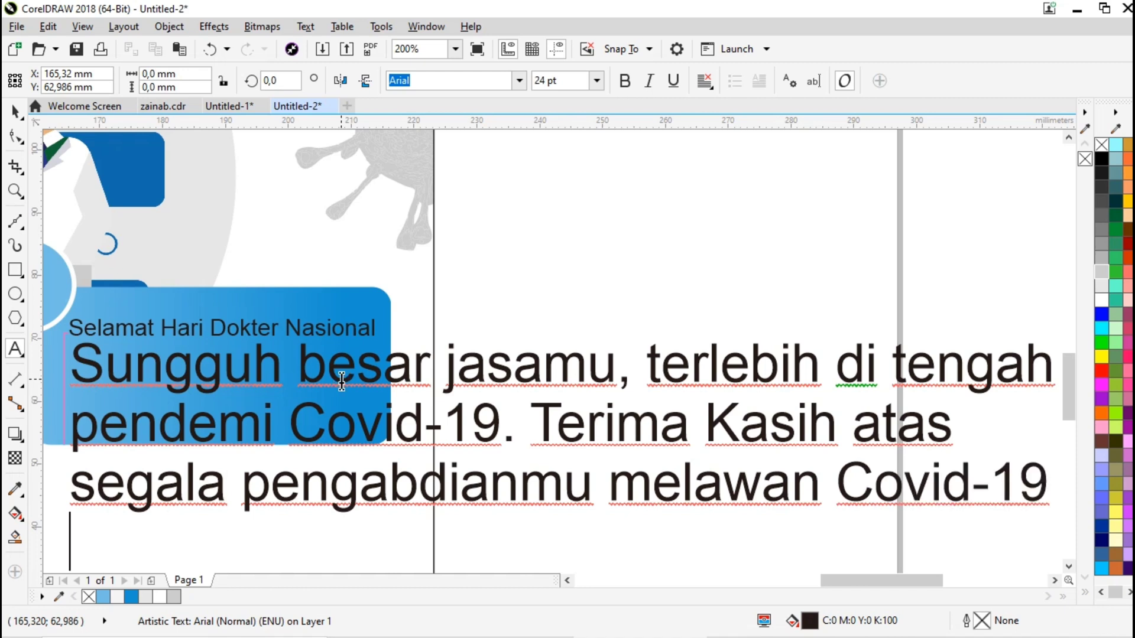
pyautogui.write('yang')
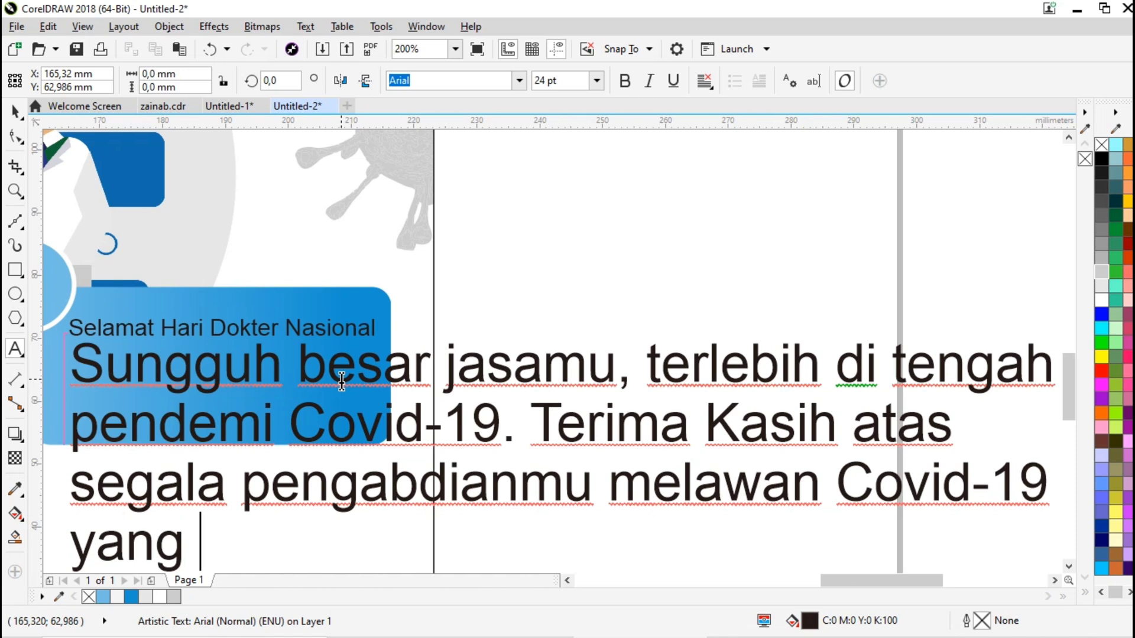
pyautogui.write(' meland')
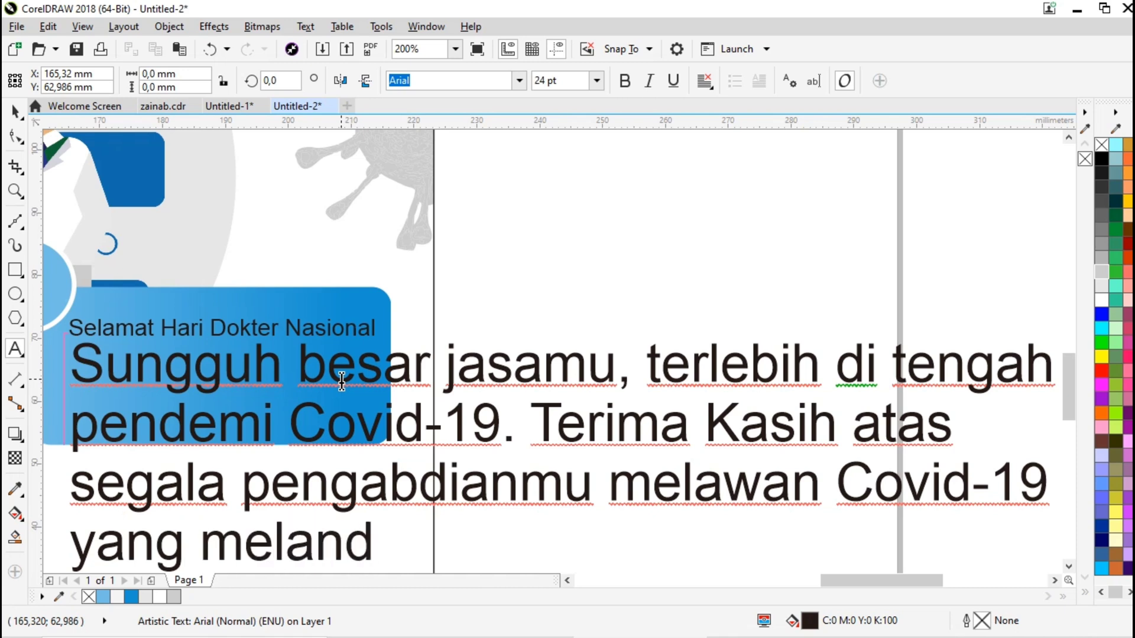
pyautogui.write('a negeri ')
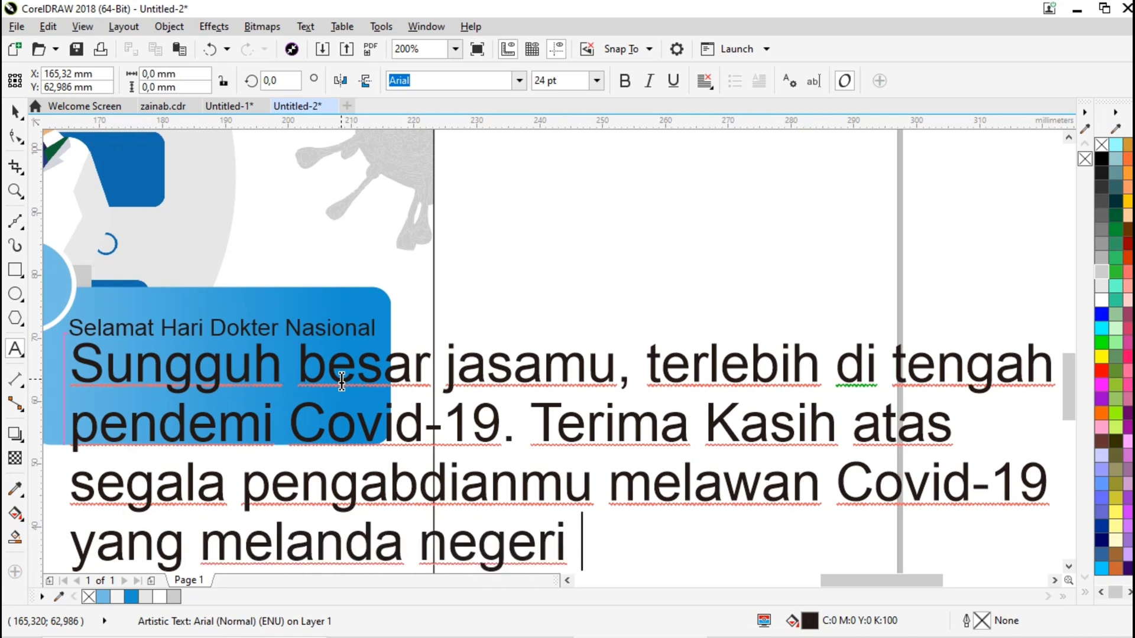
pyautogui.write('ini')
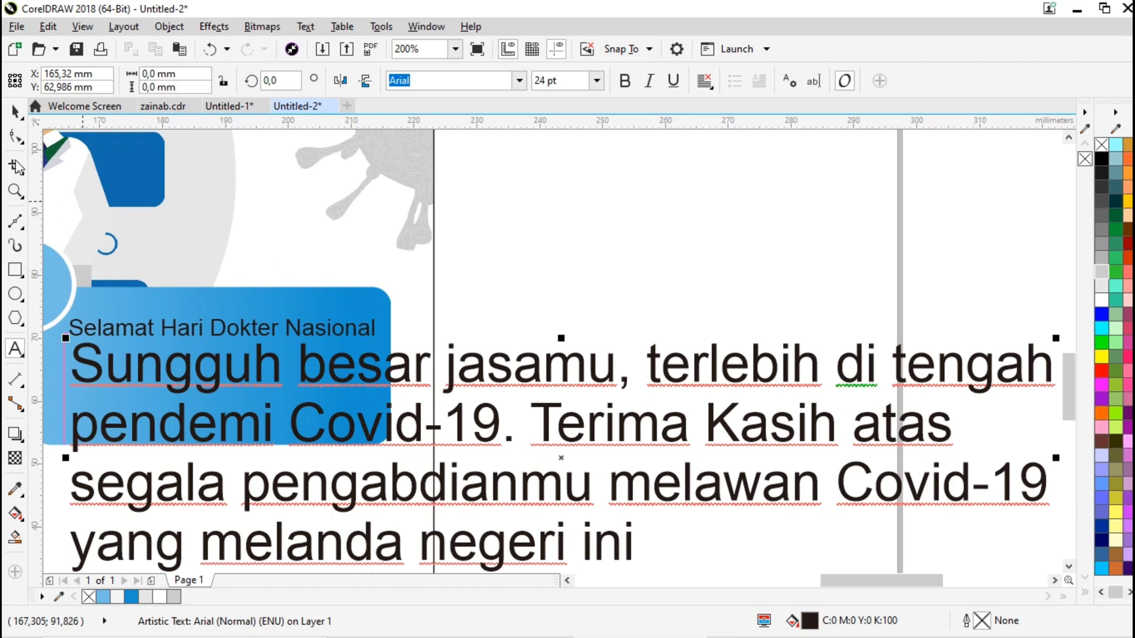
# - Scale the four-line message to about 48.6 mm wide and position it below the greeting inside the blue rectangle
pyautogui.click(14, 111)
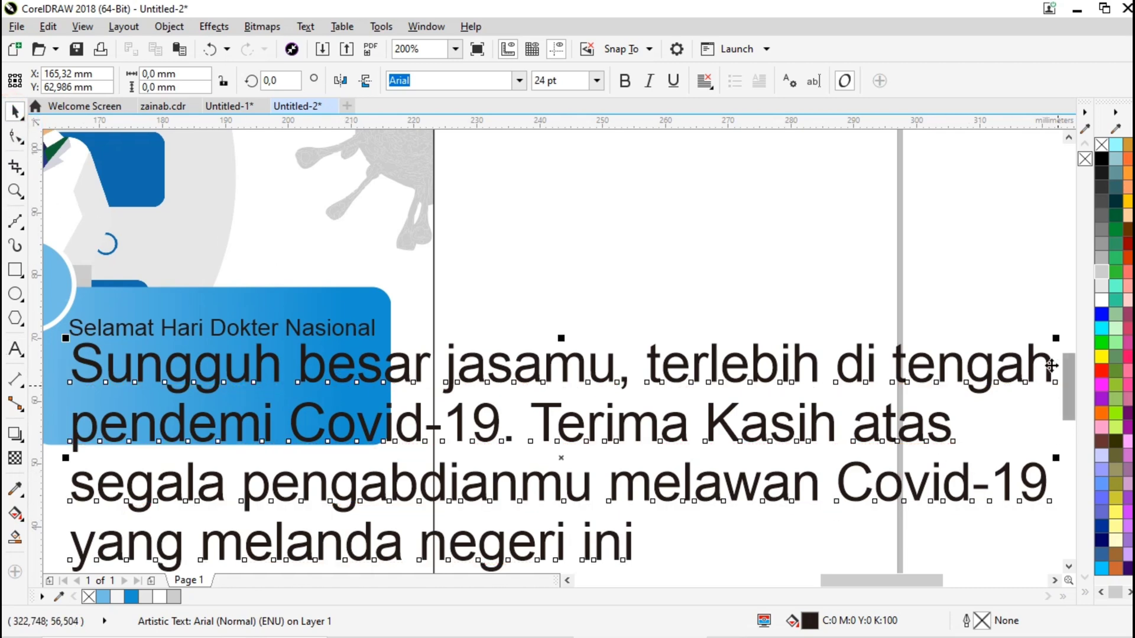
pyautogui.moveTo(1056, 338); pyautogui.dragTo(632, 436)
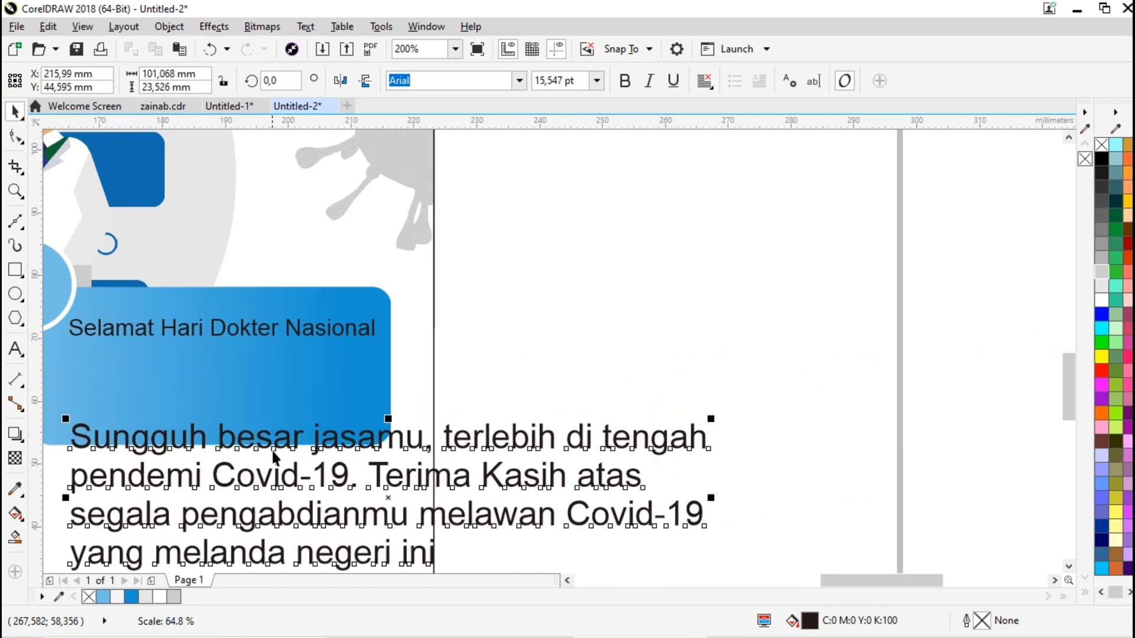
pyautogui.moveTo(274, 437); pyautogui.dragTo(279, 362)
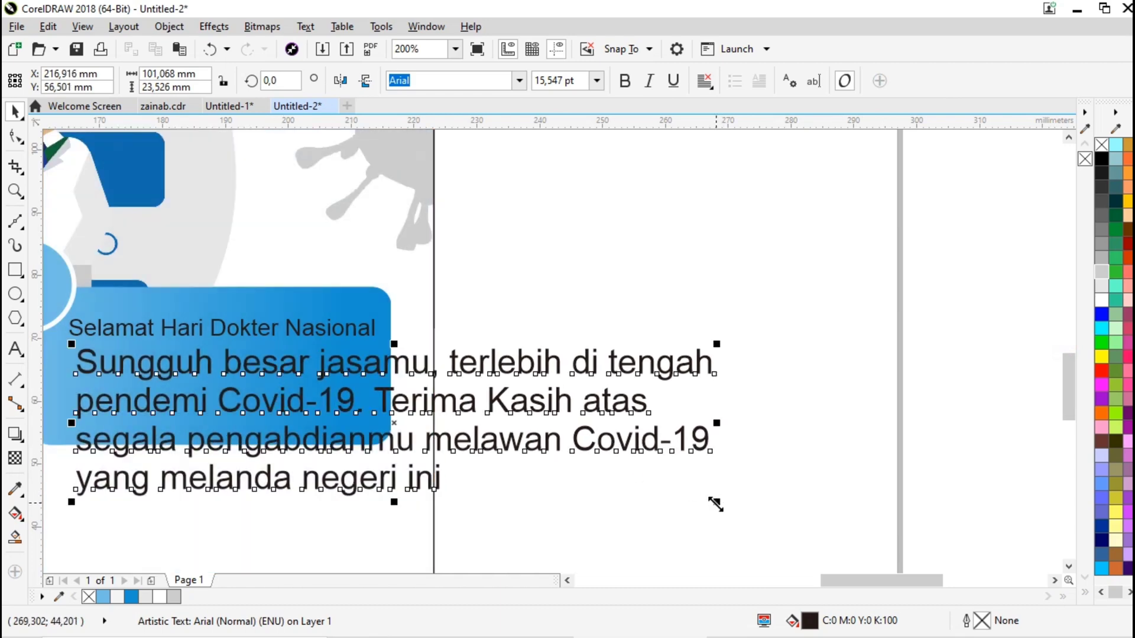
pyautogui.moveTo(717, 502); pyautogui.dragTo(535, 449)
pyautogui.scroll(-2, 535, 449)
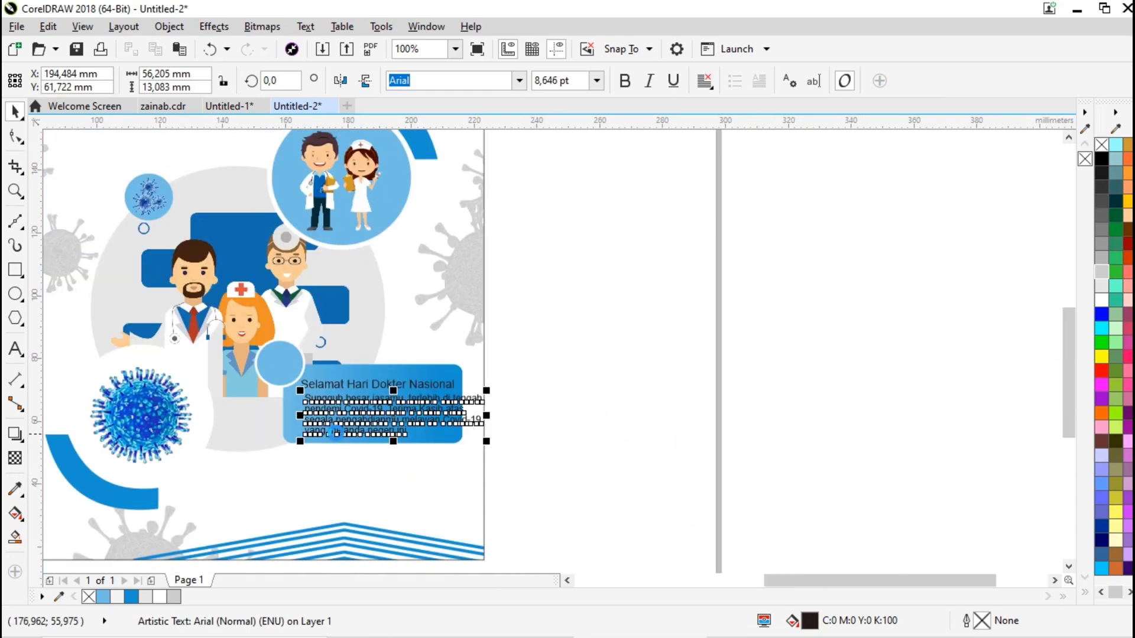
pyautogui.scroll(2, 334, 435)
pyautogui.moveTo(451, 361); pyautogui.dragTo(425, 364)
pyautogui.scroll(2, 506, 376)
pyautogui.moveTo(704, 324); pyautogui.dragTo(644, 348)
pyautogui.scroll(-2, 464, 384)
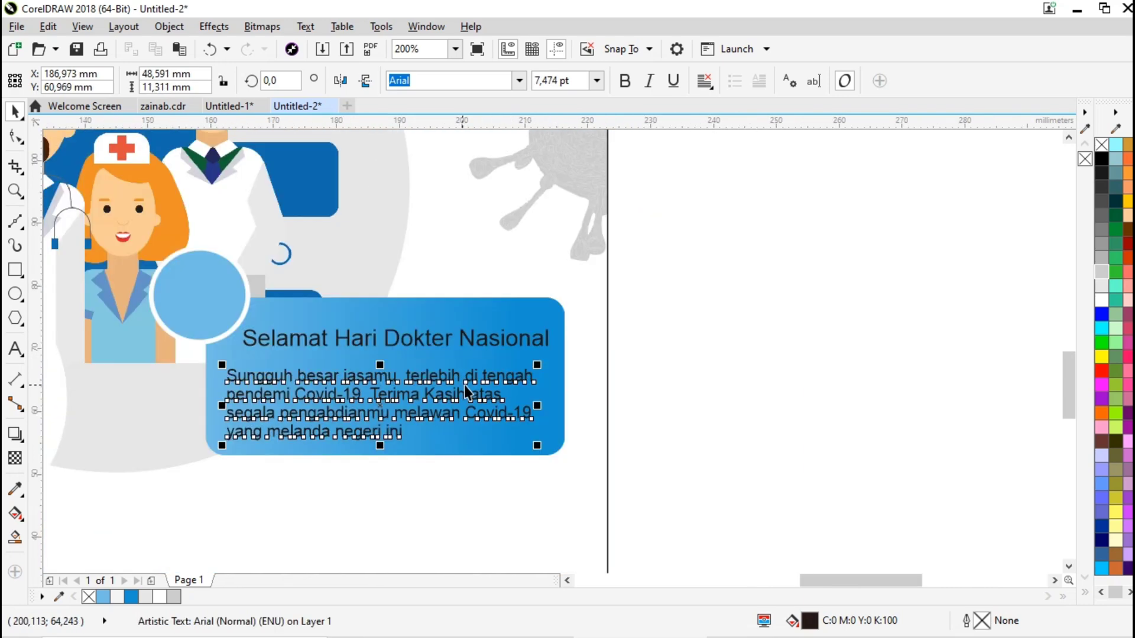
pyautogui.scroll(2, 418, 357)
pyautogui.click(887, 316)
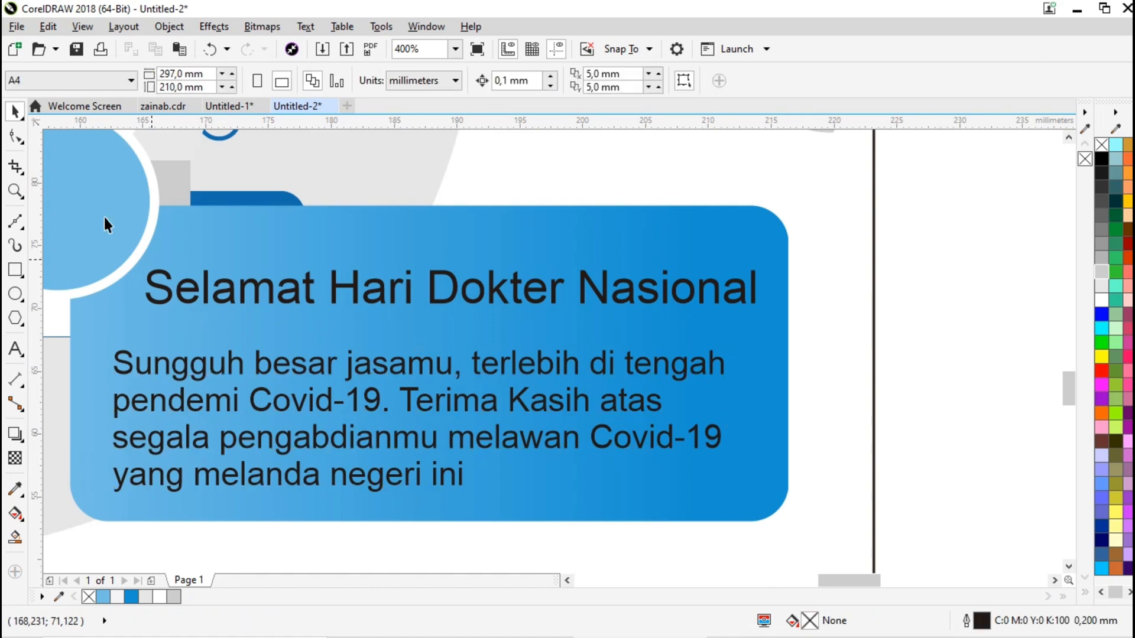
# - Draw a nearly horizontal 2-point line about 52 mm long between the greeting and the message in the blue rectangle
pyautogui.click(25, 230)
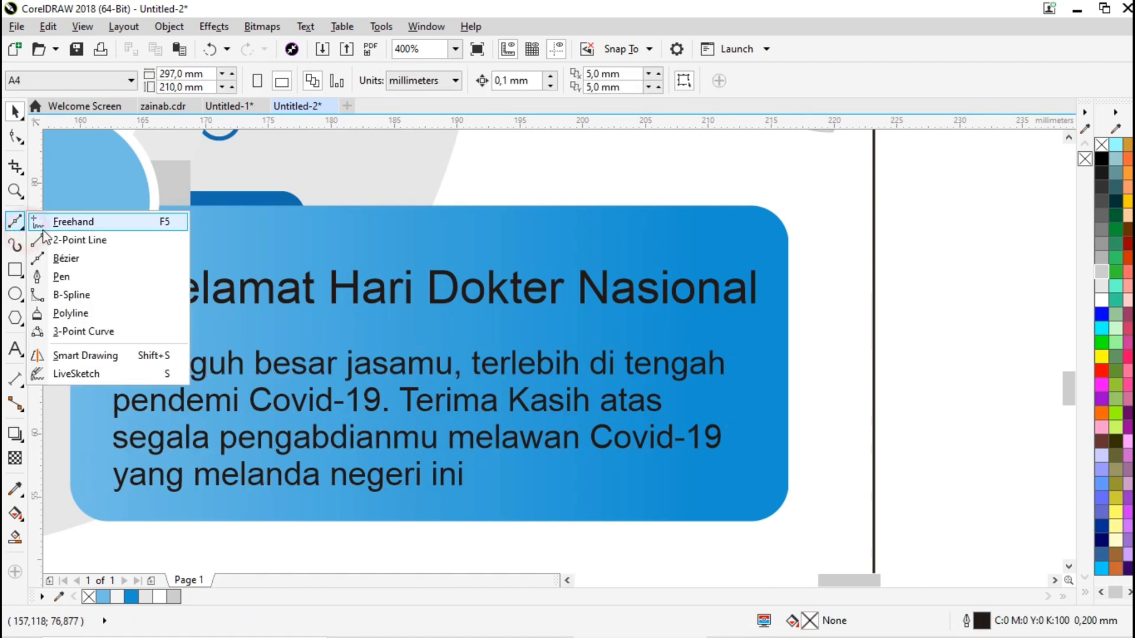
pyautogui.click(65, 241)
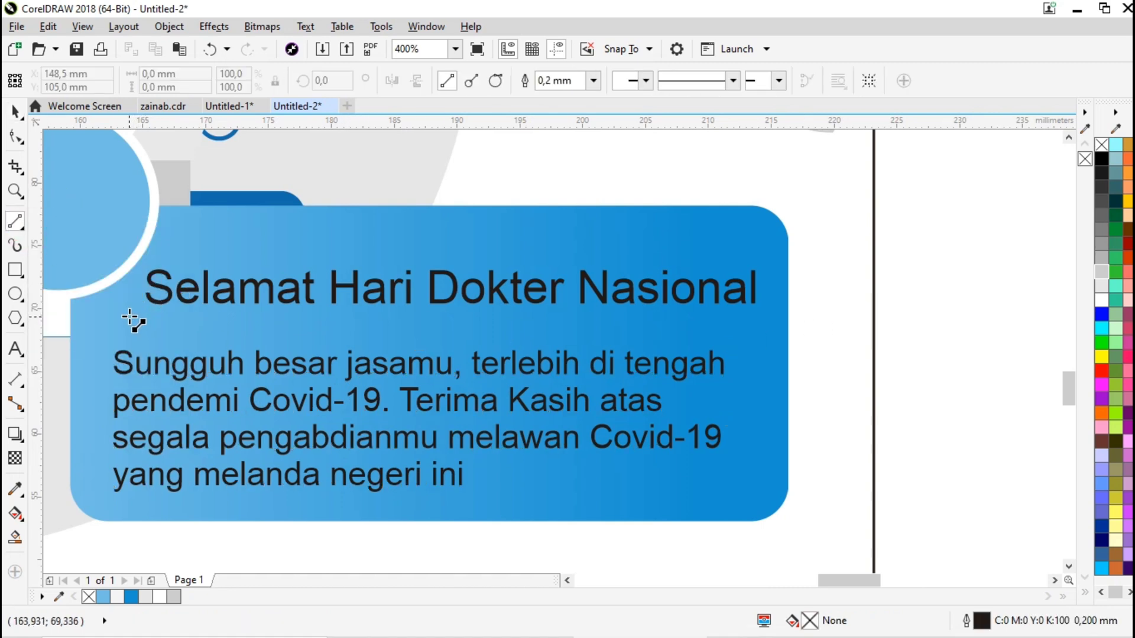
pyautogui.moveTo(123, 314); pyautogui.dragTo(737, 315)
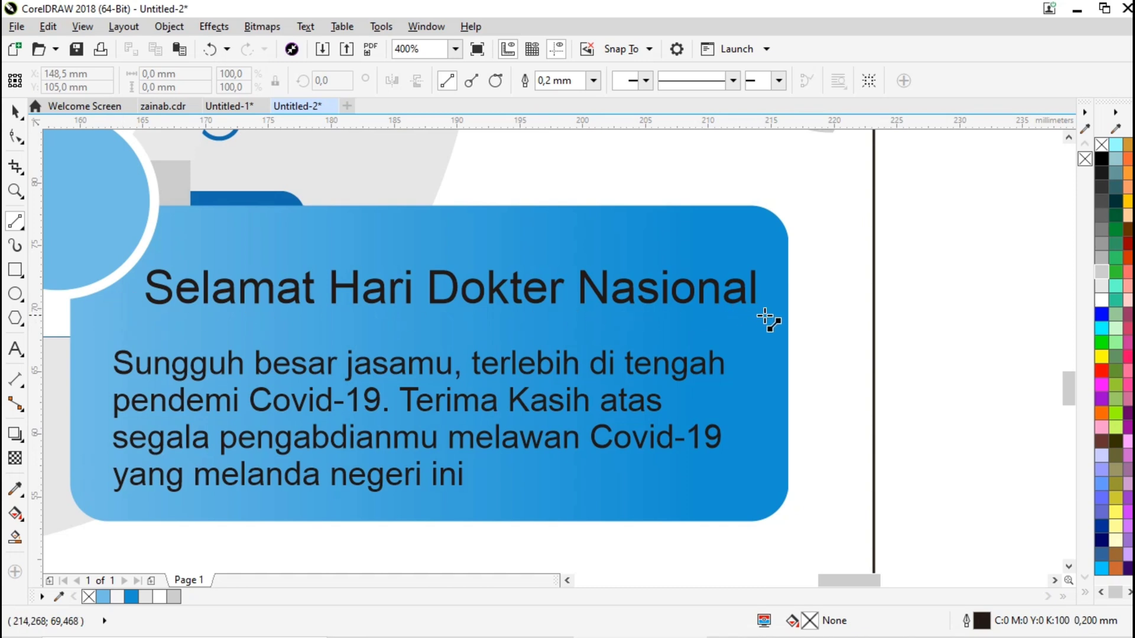
pyautogui.moveTo(120, 318); pyautogui.dragTo(781, 316)
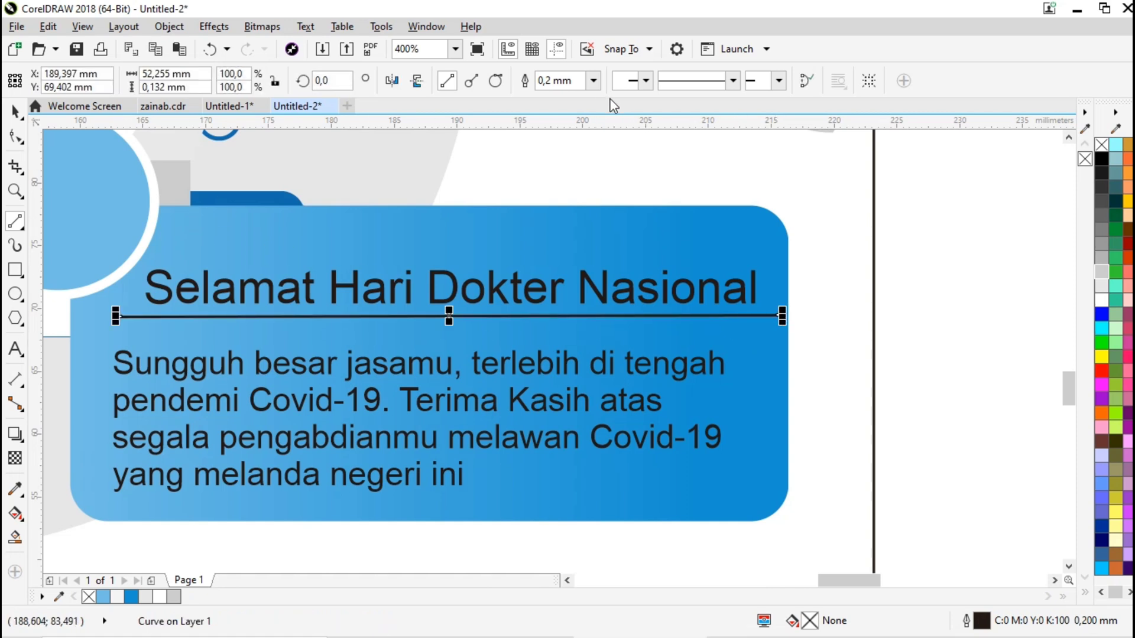
# - Try a 0.5 mm outline on the divider line under the greeting, and set its final width to 0.25 mm
pyautogui.click(593, 80)
pyautogui.click(572, 165)
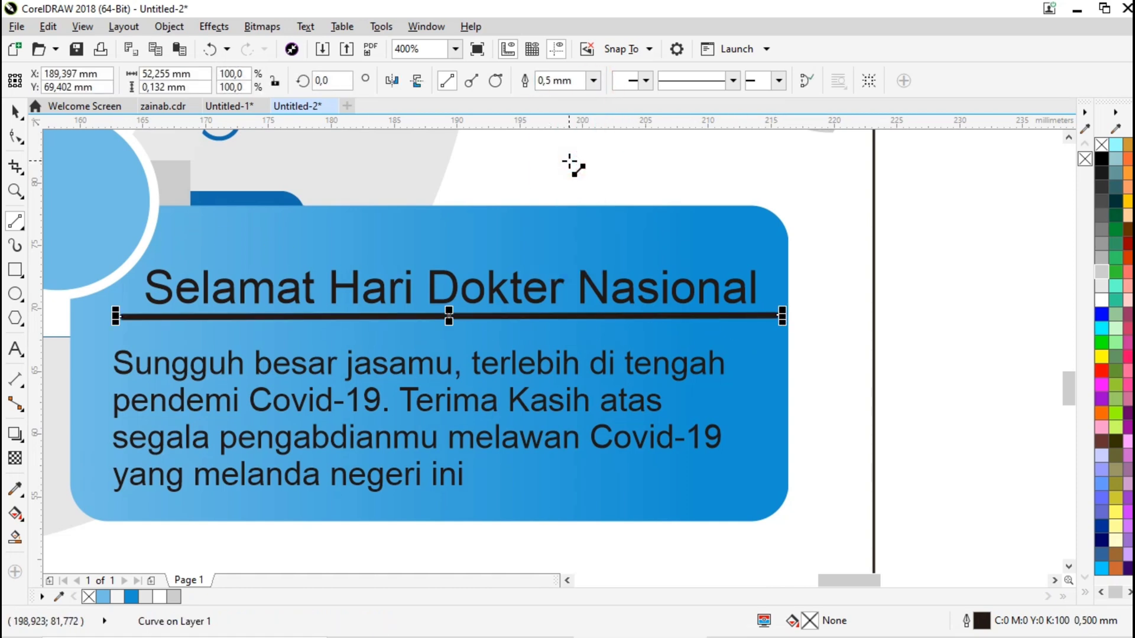
pyautogui.click(593, 80)
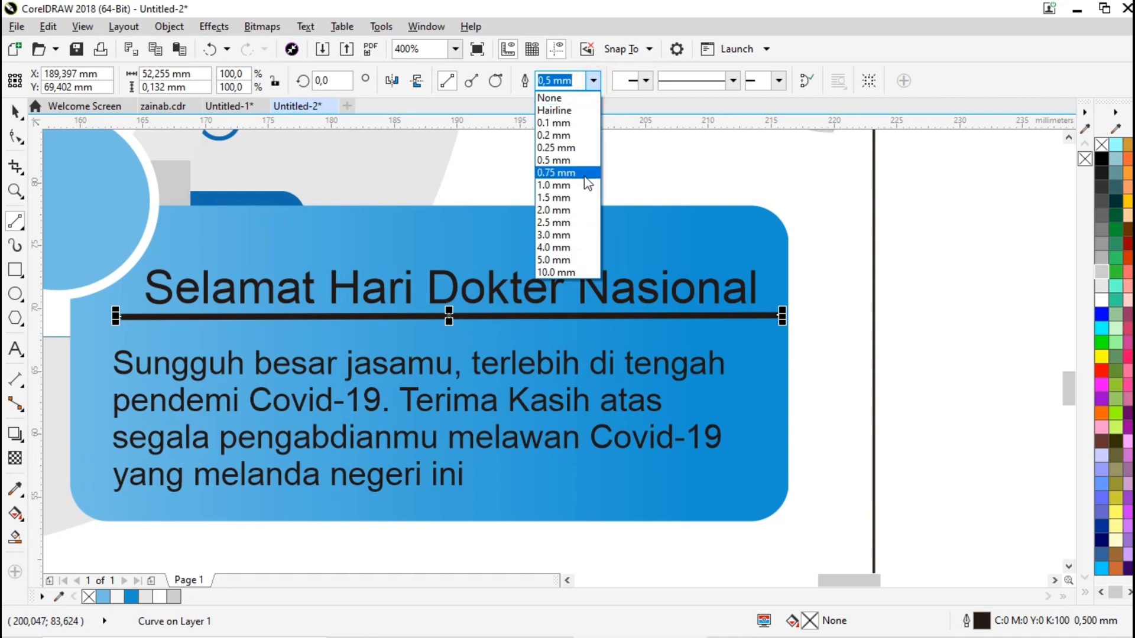
pyautogui.click(586, 152)
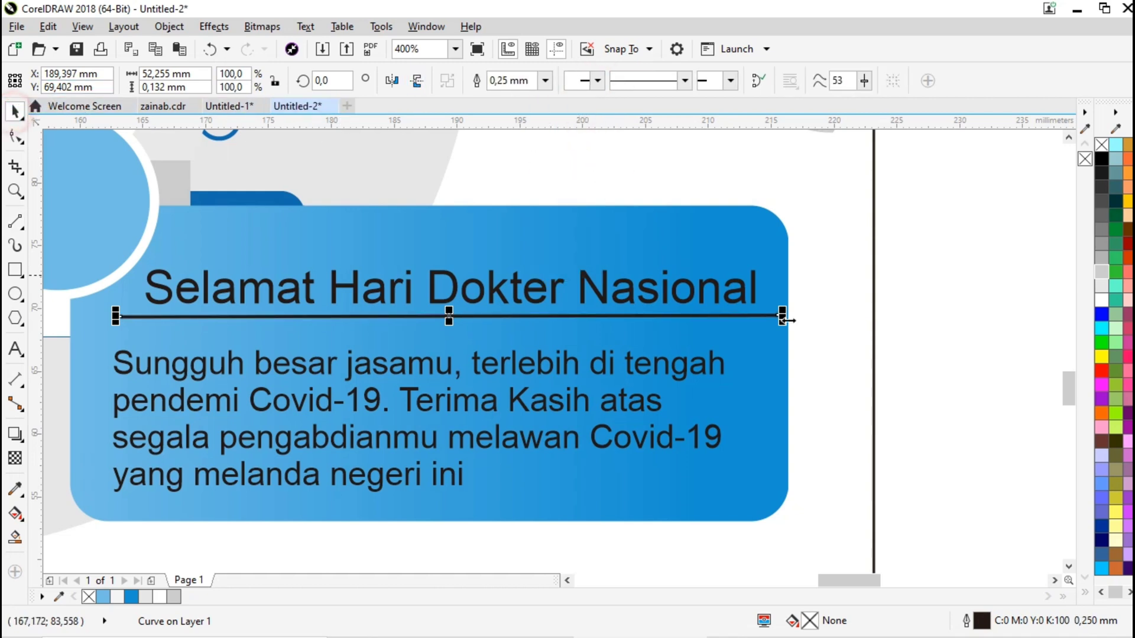
pyautogui.click(891, 318)
pyautogui.scroll(-1, 881, 318)
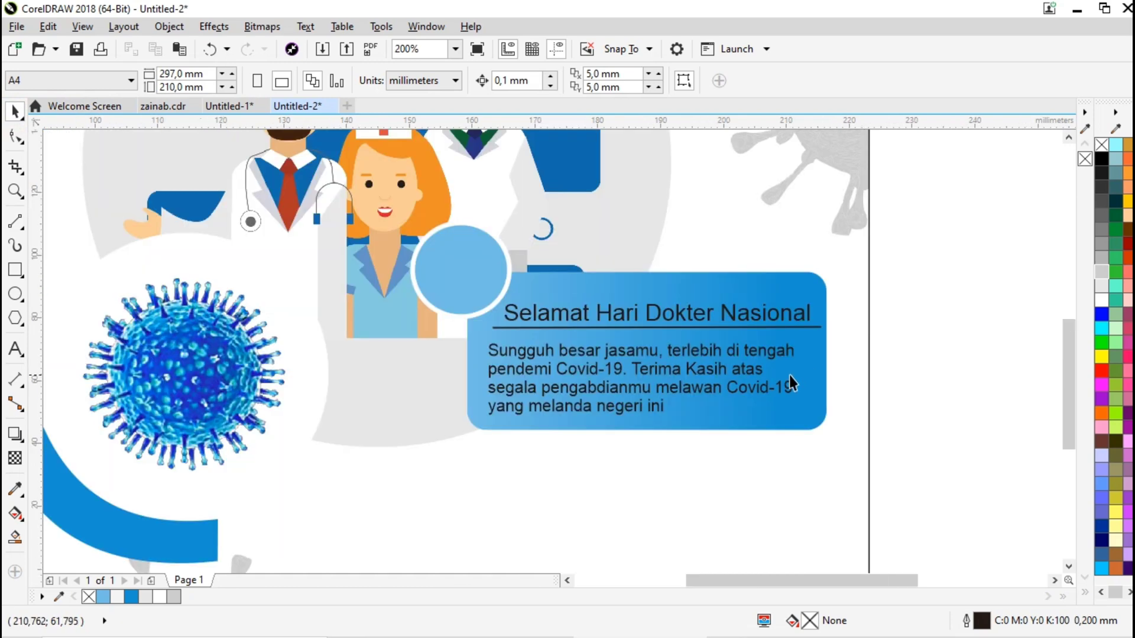
# - Draw an ellipse about 41.3 by 38.4 mm over the poster's upper-right corner and give it a #B3B3B3 grey outline
pyautogui.scroll(-1, 790, 375)
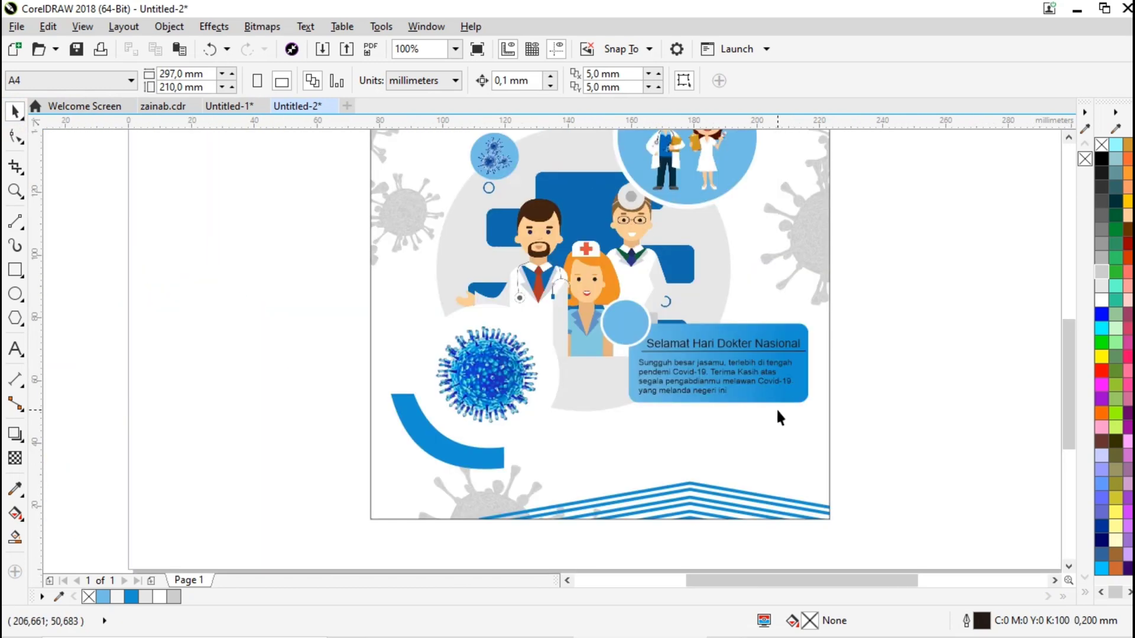
pyautogui.scroll(-1, 773, 423)
pyautogui.scroll(1, 818, 428)
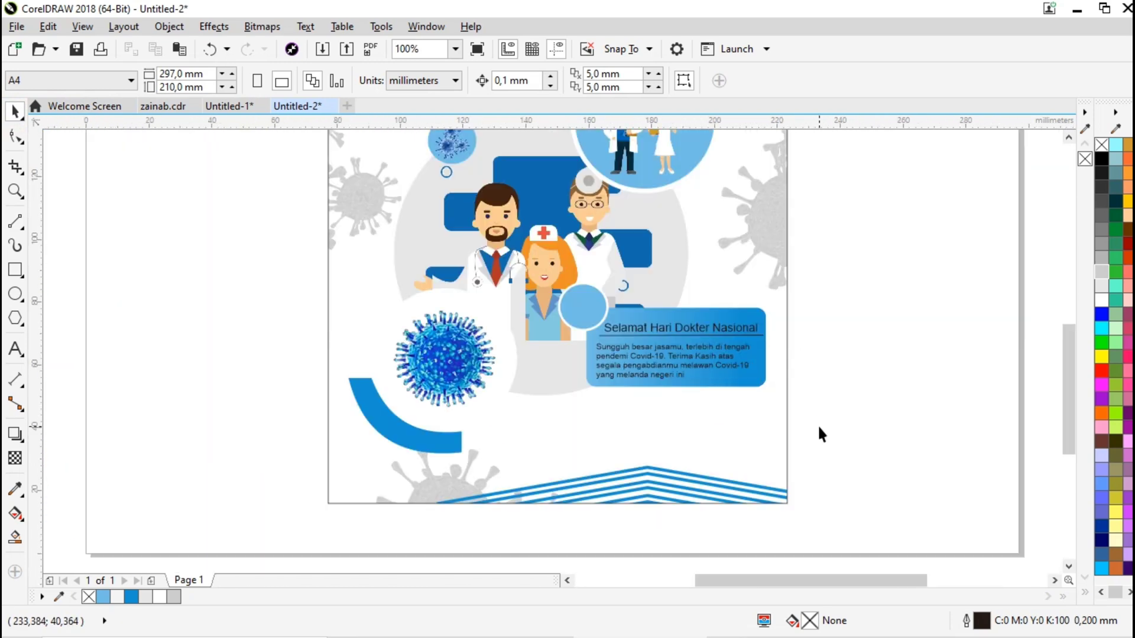
pyautogui.scroll(-1, 818, 425)
pyautogui.scroll(1, 828, 452)
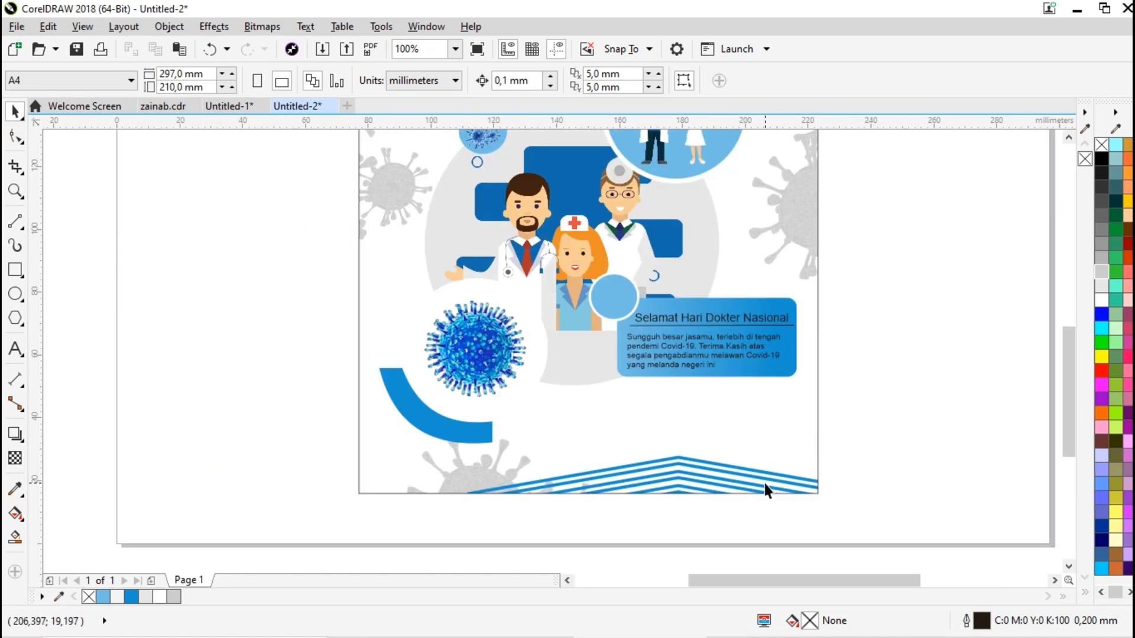
pyautogui.scroll(-1, 647, 452)
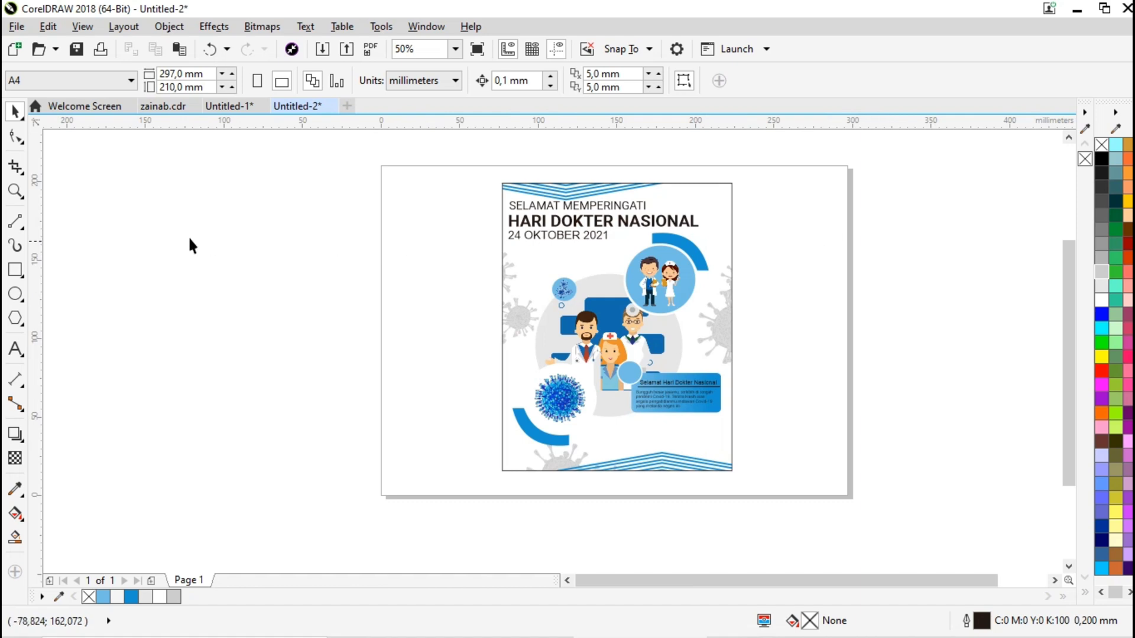
pyautogui.click(15, 294)
pyautogui.scroll(2, 739, 181)
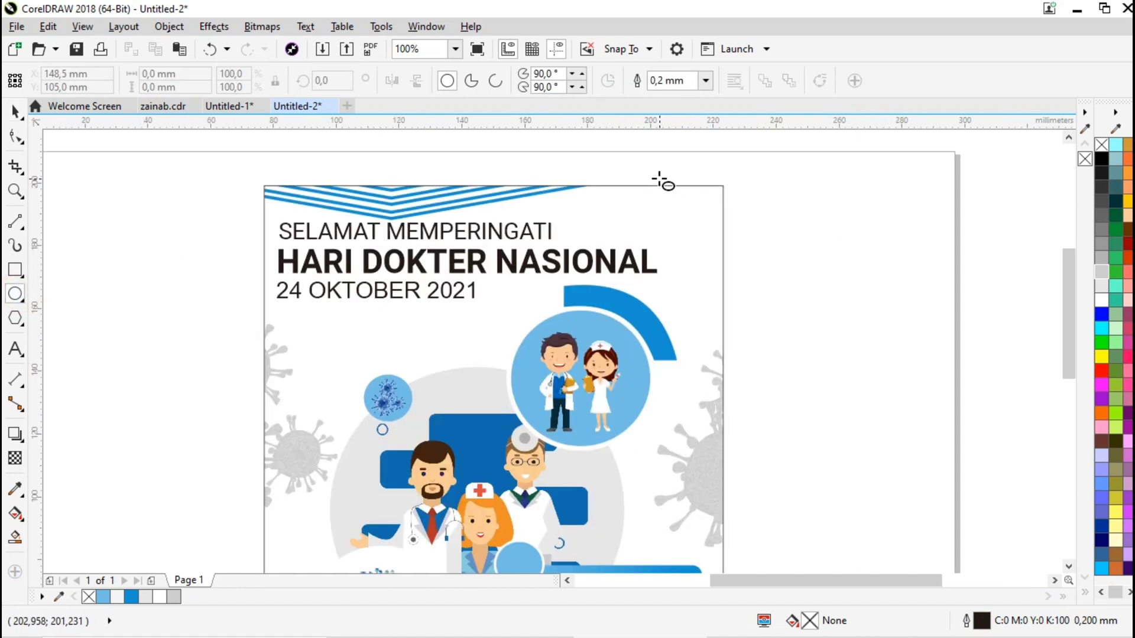
pyautogui.moveTo(659, 178); pyautogui.dragTo(793, 301)
pyautogui.rightClick(1104, 272)
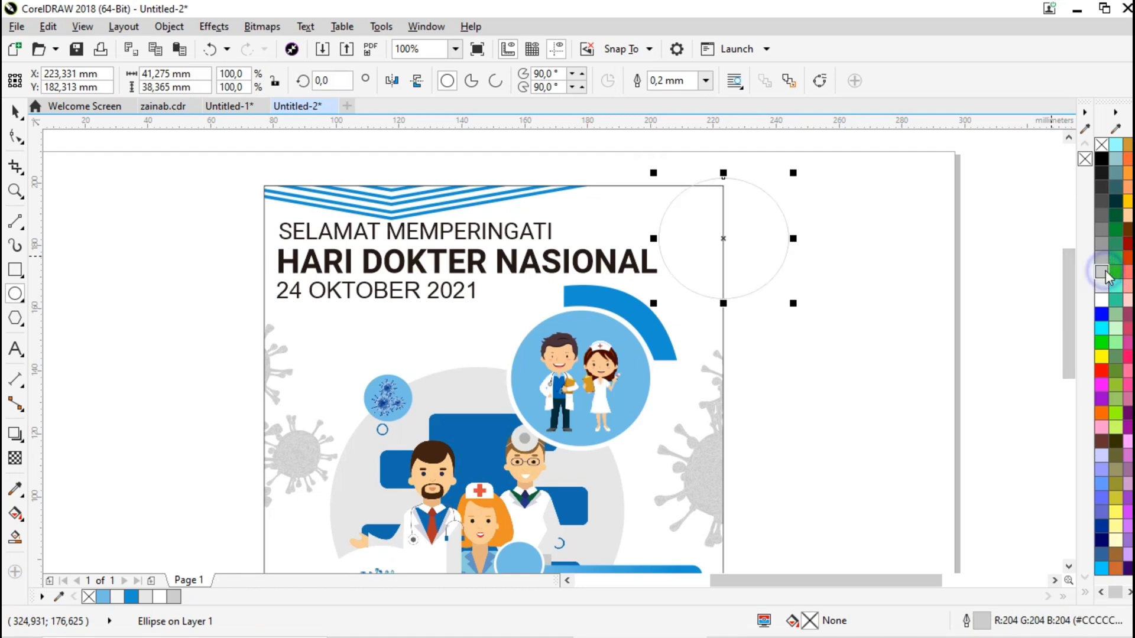
pyautogui.rightClick(1102, 259)
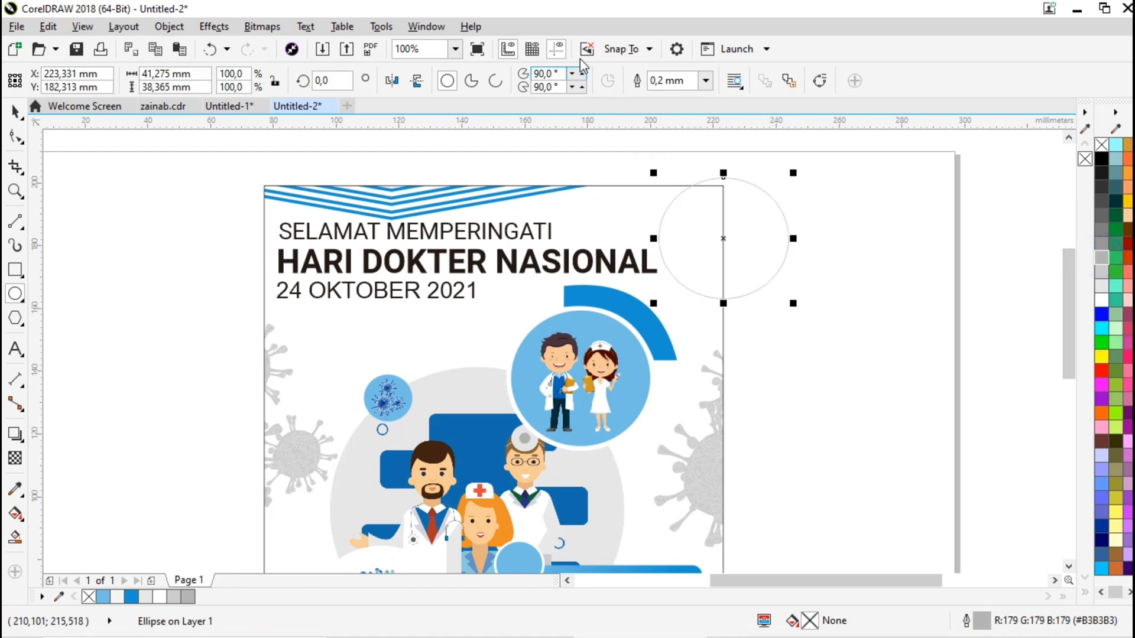
# - Set the grey ellipse's outline width to 1.0 mm and stretch its height to about 40.1 mm
pyautogui.click(706, 81)
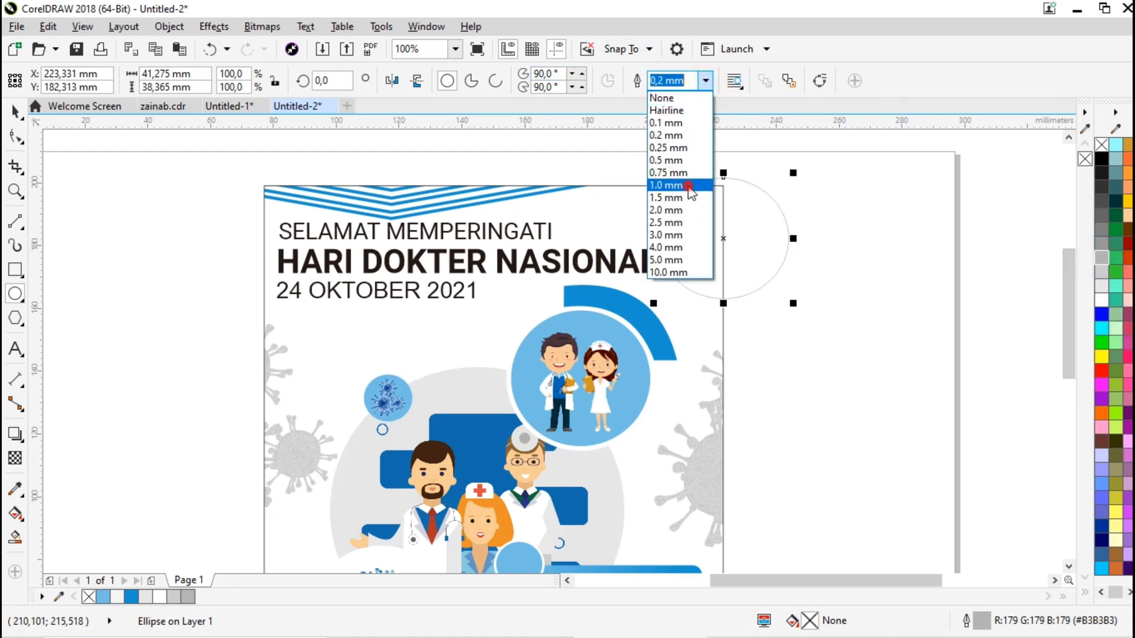
pyautogui.click(667, 185)
pyautogui.scroll(2, 824, 214)
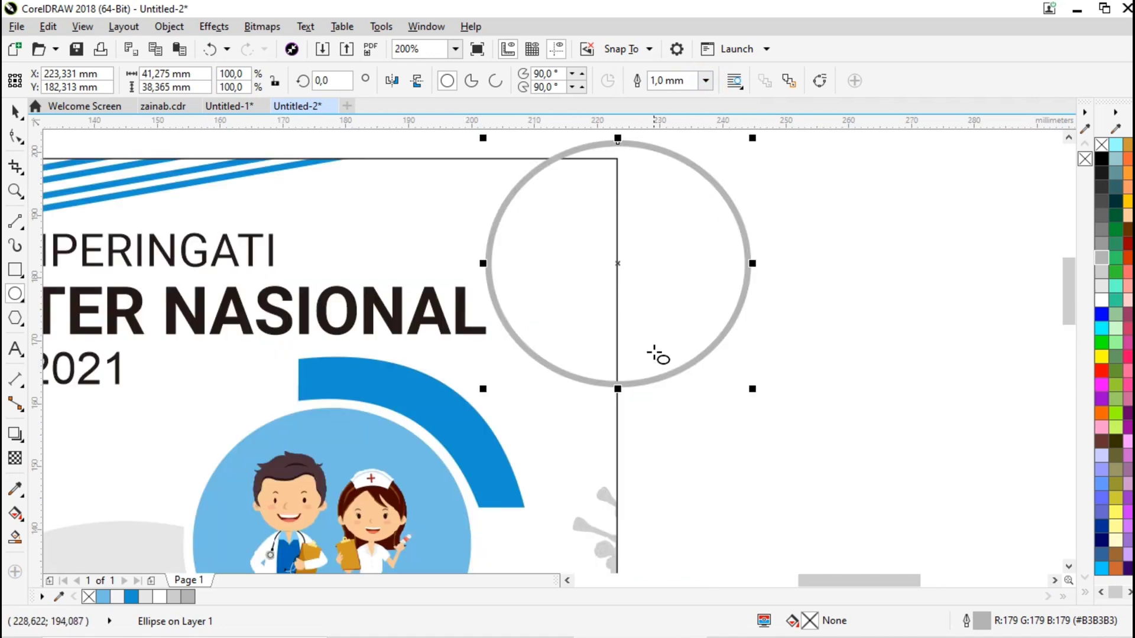
pyautogui.moveTo(619, 391); pyautogui.dragTo(617, 401)
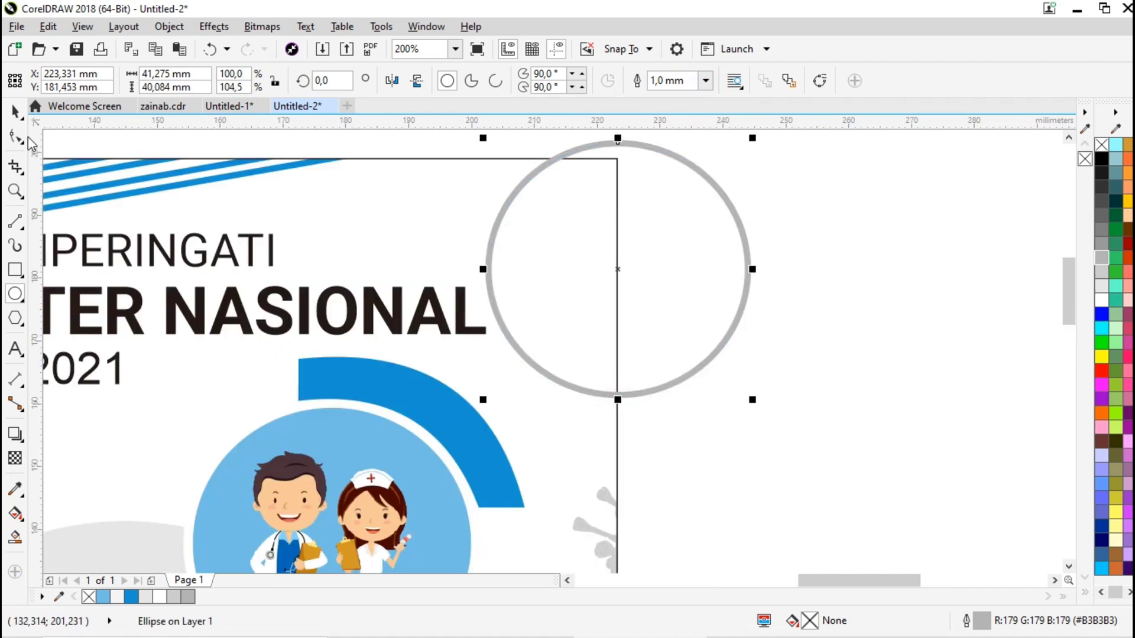
# - Create a smaller concentric copy of the grey circle inside it to form a double ring
pyautogui.click(15, 111)
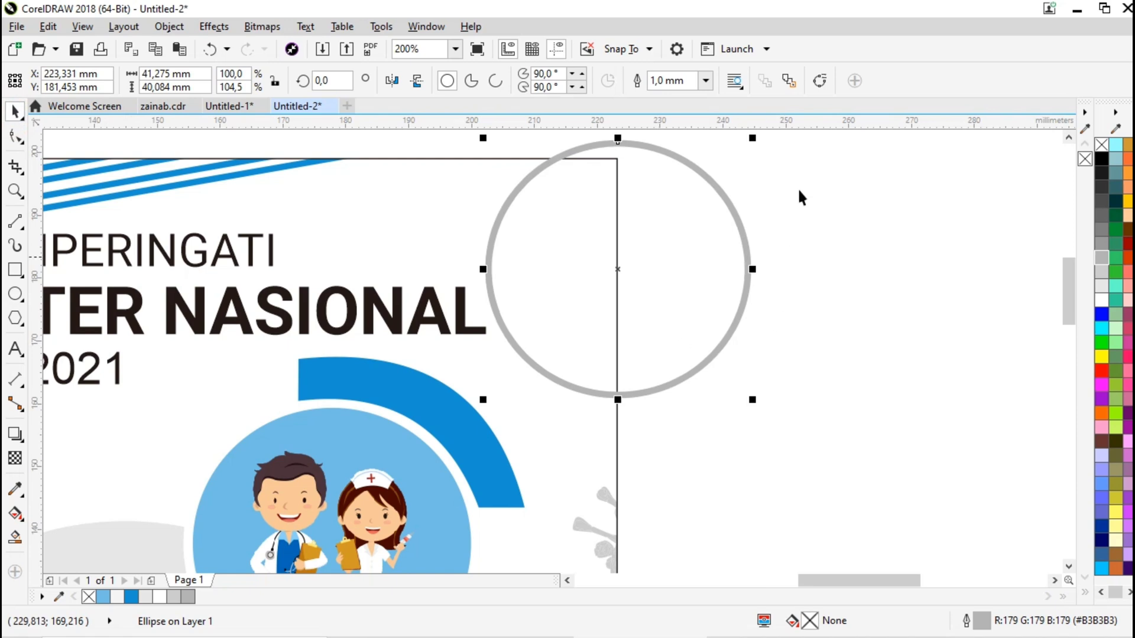
pyautogui.moveTo(759, 139); pyautogui.dragTo(749, 167)
pyautogui.rightClick(749, 168)
pyautogui.scroll(-1, 821, 231)
# - Copy both grey rings to below the blue message box and shrink the copy to about 22.6 mm wide
pyautogui.moveTo(844, 172); pyautogui.dragTo(645, 349)
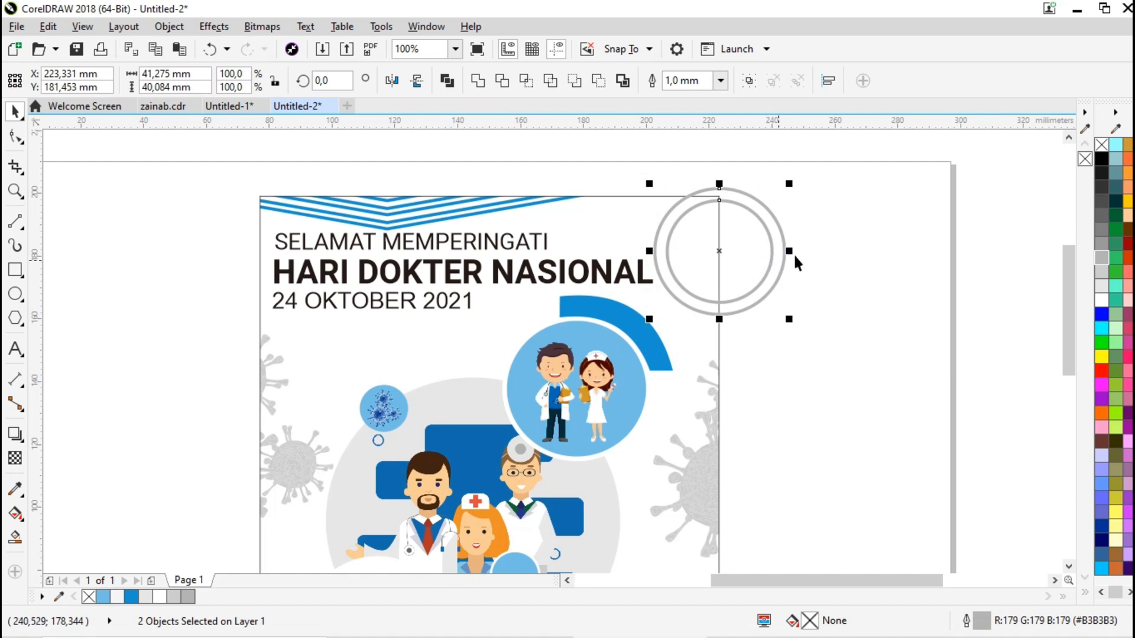
pyautogui.scroll(-2, 794, 253)
pyautogui.scroll(1, 811, 303)
pyautogui.moveTo(791, 189); pyautogui.dragTo(771, 417)
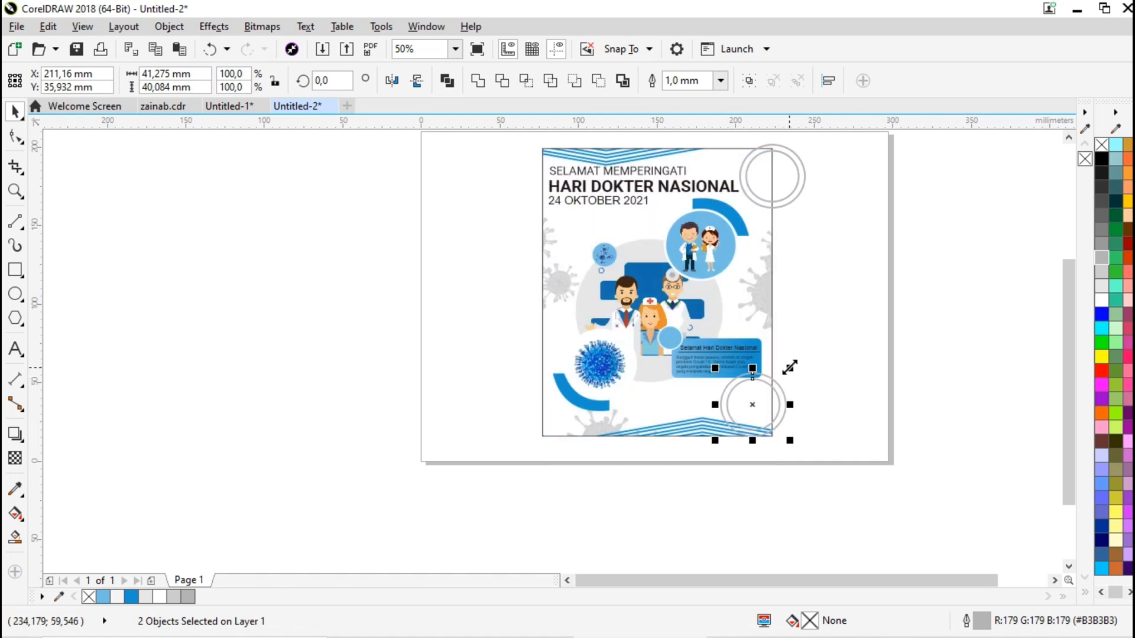
pyautogui.moveTo(789, 367); pyautogui.dragTo(694, 352)
pyautogui.scroll(1, 755, 402)
pyautogui.click(860, 351)
pyautogui.scroll(-1, 852, 360)
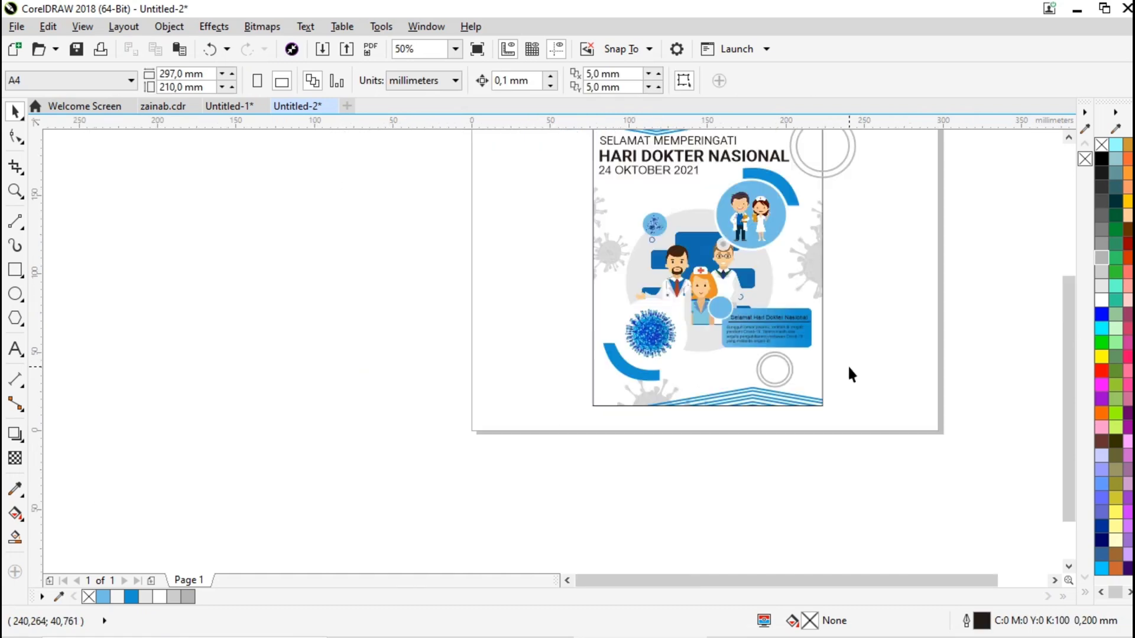
# - PowerClip the two upper-right grey rings inside the poster rectangle and remove the rectangle's outline
pyautogui.scroll(-1, 833, 207)
pyautogui.scroll(1, 831, 178)
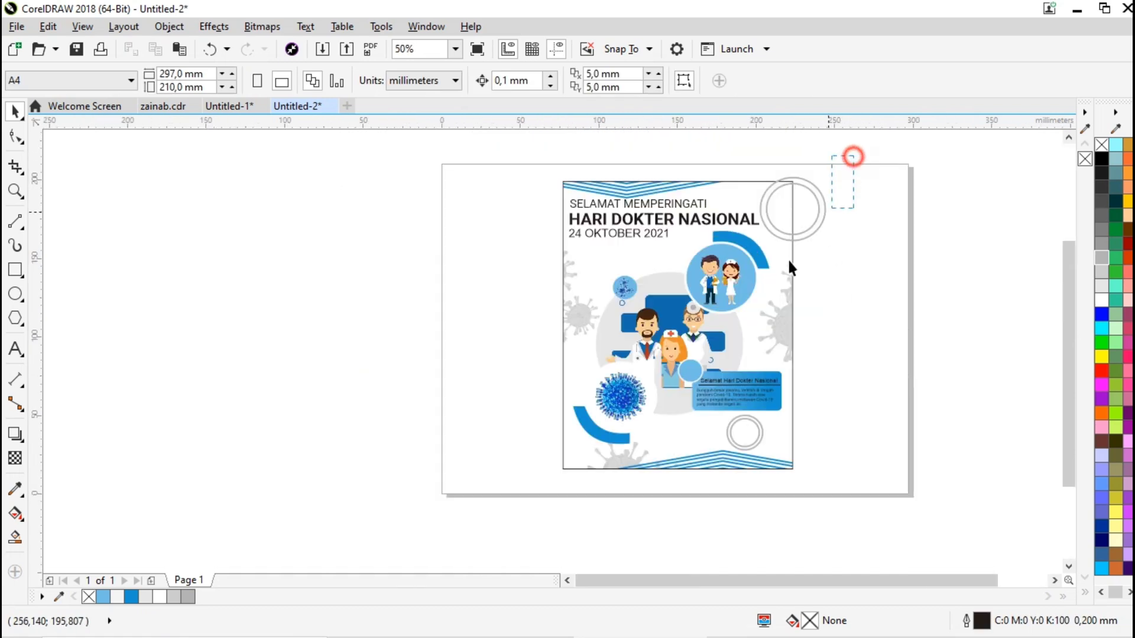
pyautogui.moveTo(790, 266); pyautogui.dragTo(768, 260)
pyautogui.rightClick(830, 212)
pyautogui.click(853, 218)
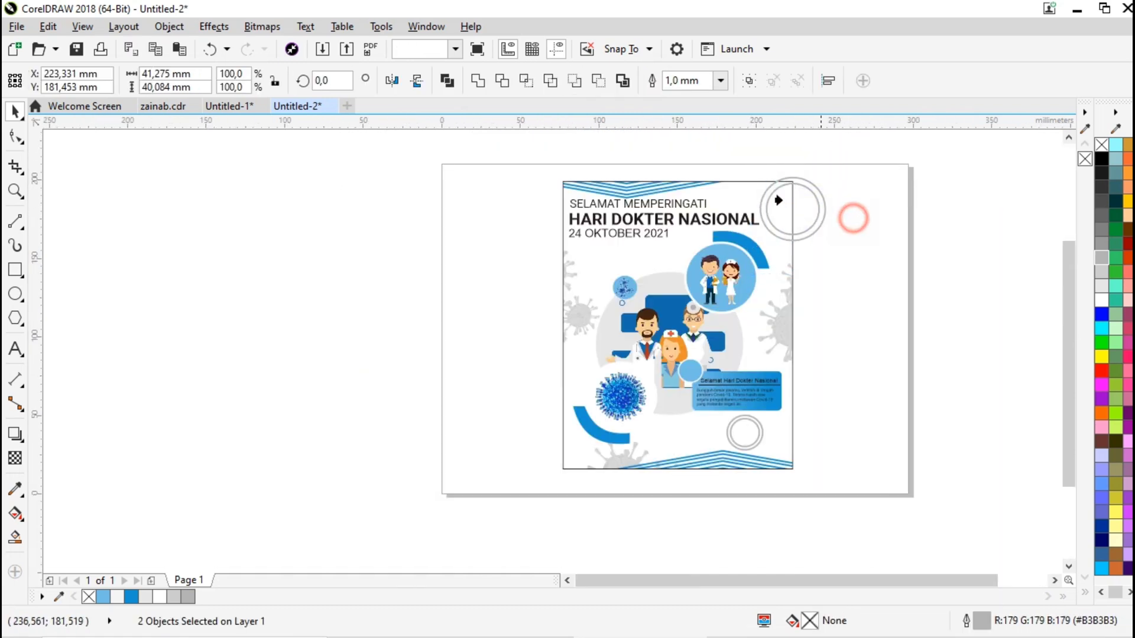
pyautogui.click(778, 200)
pyautogui.click(783, 263)
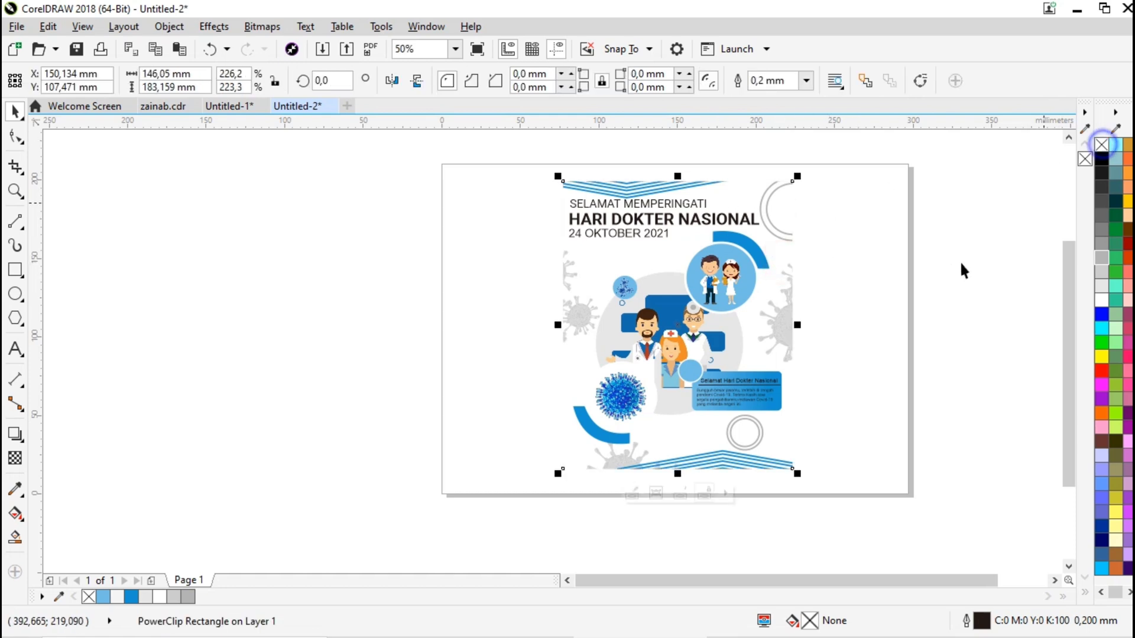
pyautogui.click(944, 264)
# - Try to shift the date, illustration, message box and lower rings together within the poster
pyautogui.scroll(2, 772, 415)
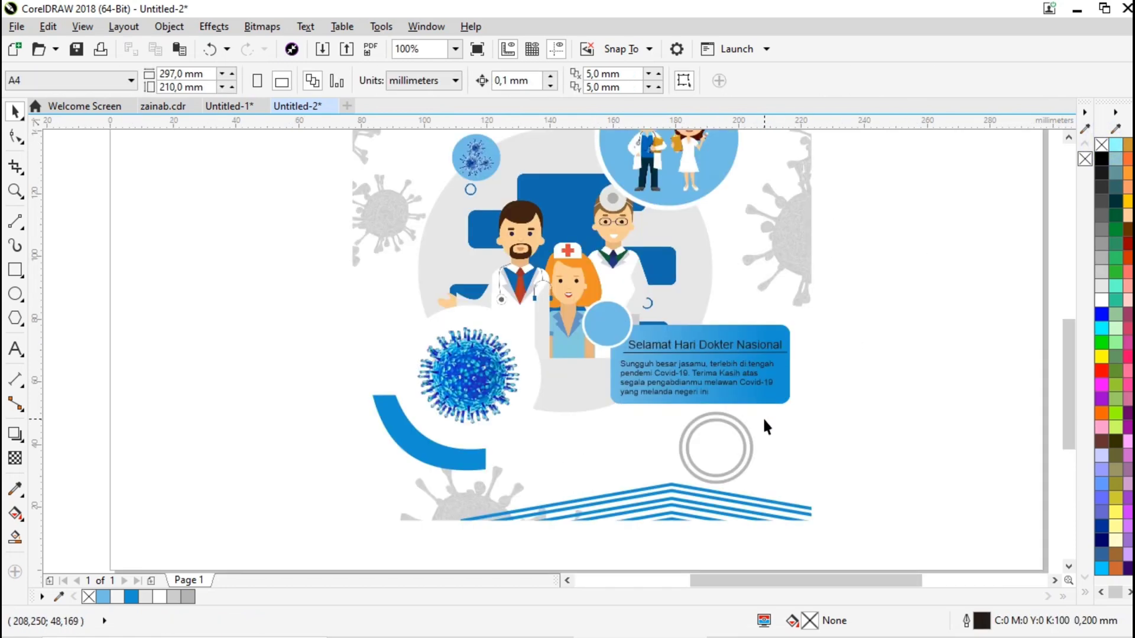
pyautogui.scroll(2, 765, 424)
pyautogui.scroll(-4, 764, 420)
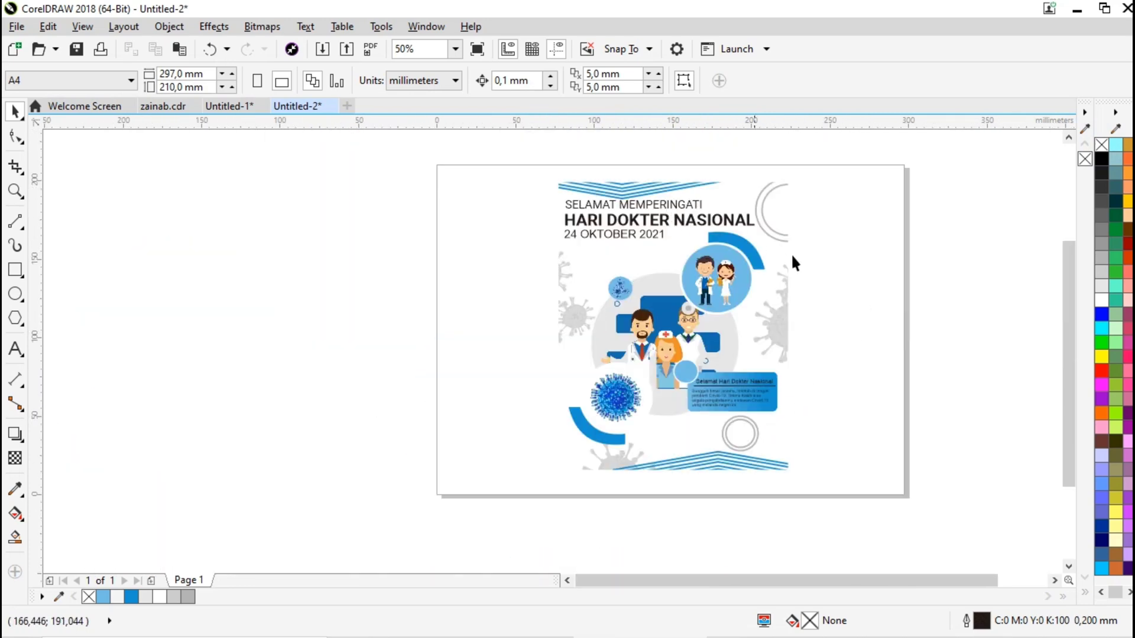
pyautogui.moveTo(849, 226); pyautogui.dragTo(787, 322)
pyautogui.moveTo(593, 430); pyautogui.dragTo(541, 444)
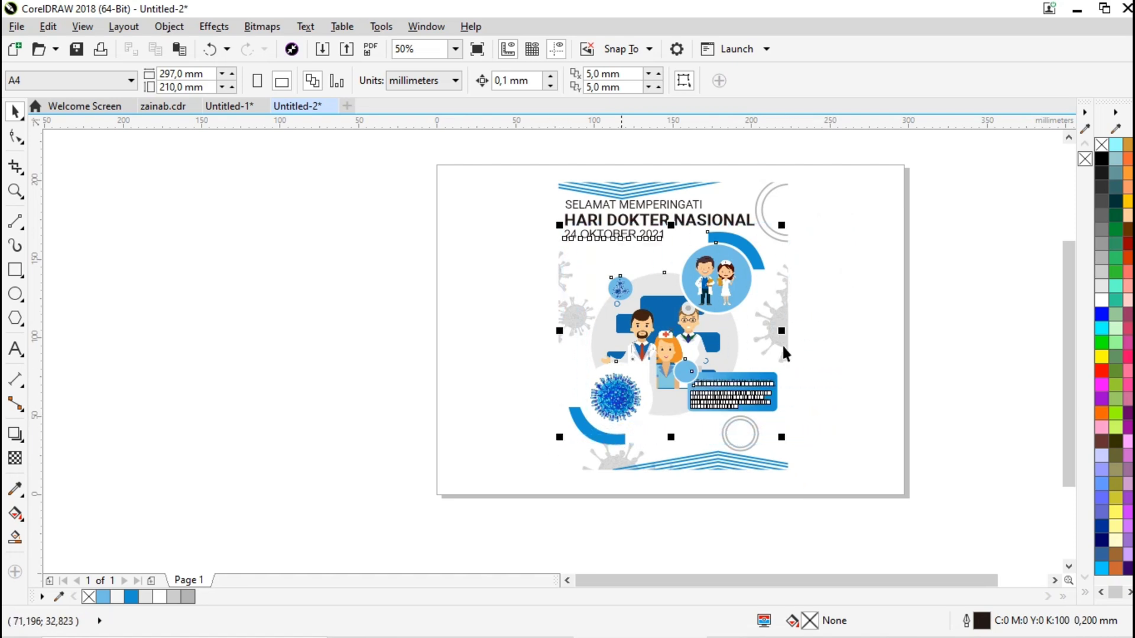
pyautogui.click(866, 286)
pyautogui.moveTo(859, 217); pyautogui.dragTo(606, 432)
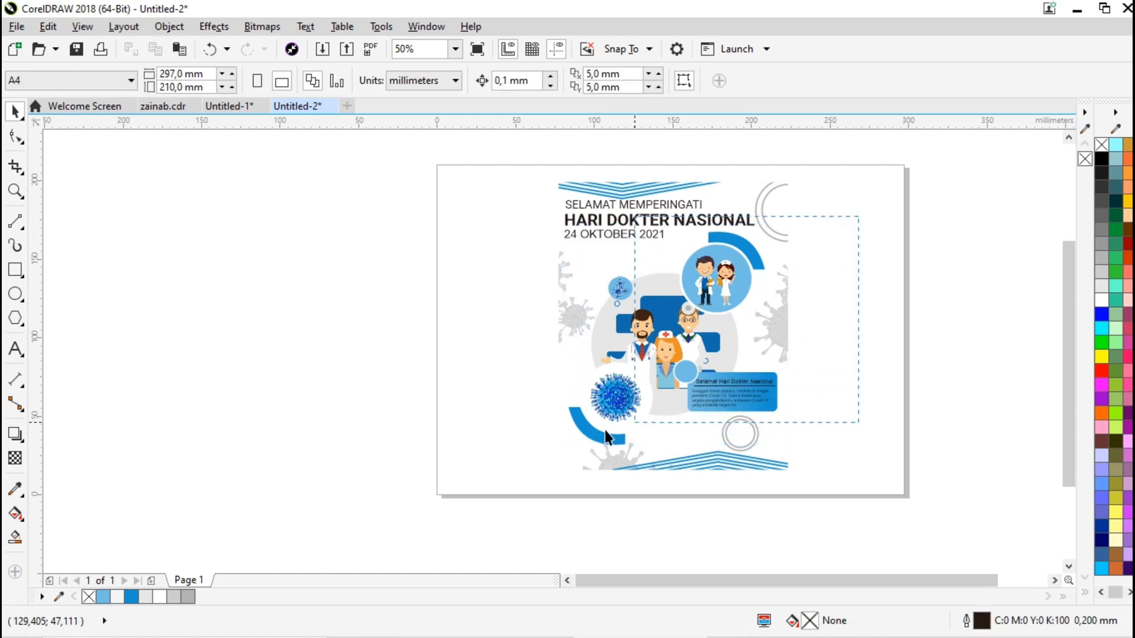
pyautogui.moveTo(542, 455); pyautogui.dragTo(542, 456)
pyautogui.moveTo(727, 278)
pyautogui.mouseDown()
pyautogui.moveTo(726, 288)
pyautogui.moveTo(728, 275)
pyautogui.mouseUp()
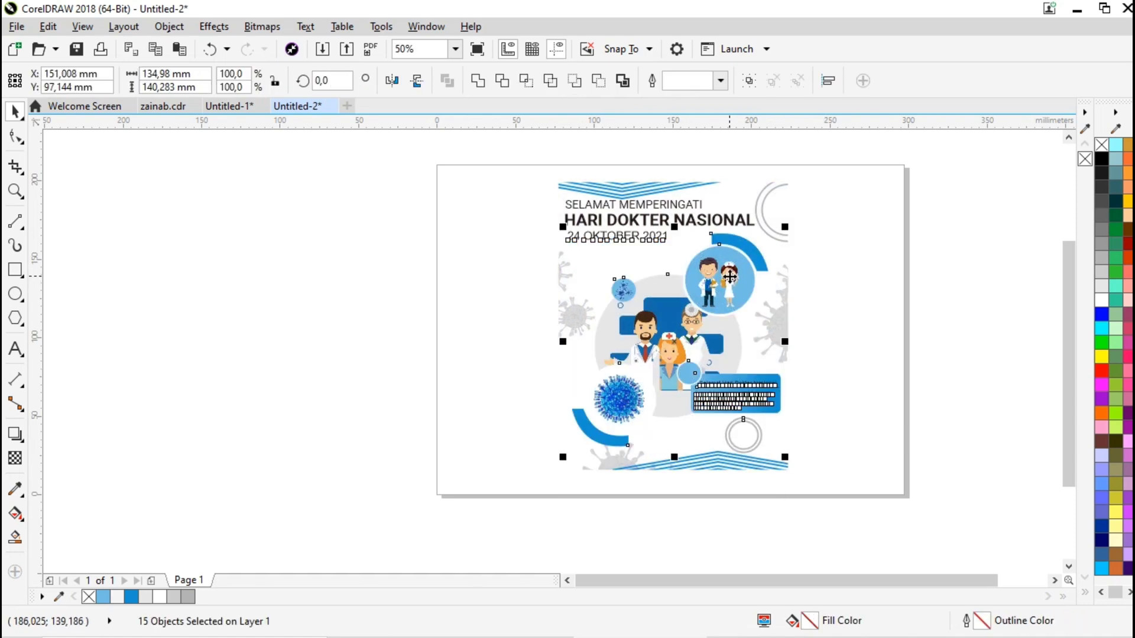
pyautogui.click(907, 387)
# - PowerClip the two small grey rings below the message box inside the poster rectangle
pyautogui.moveTo(831, 408); pyautogui.dragTo(715, 461)
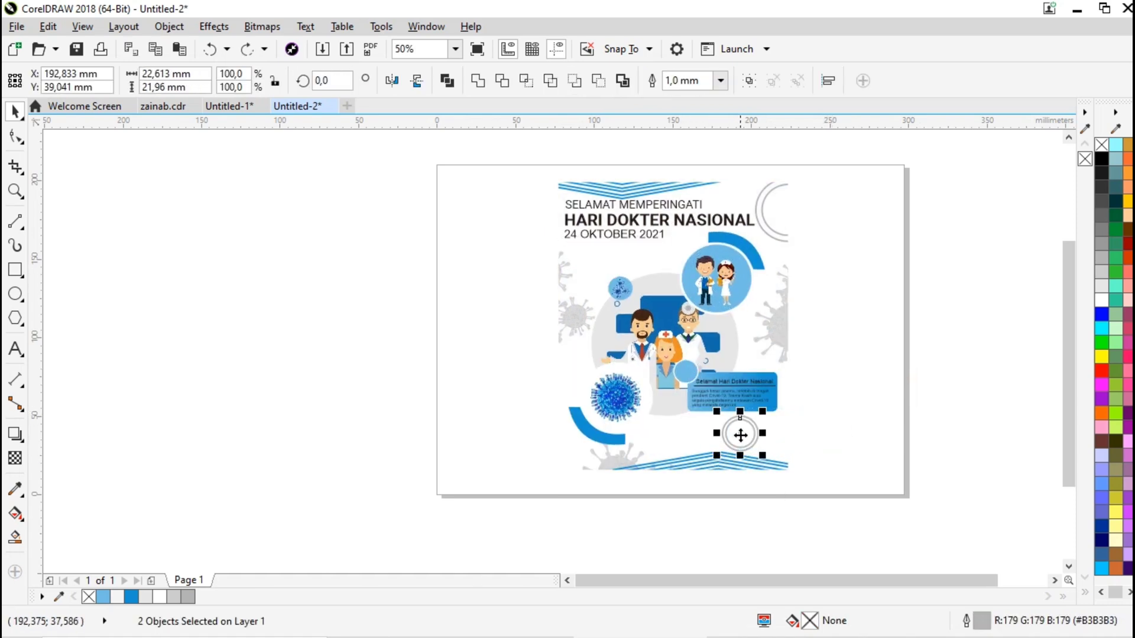
pyautogui.rightClick(739, 435)
pyautogui.click(799, 21)
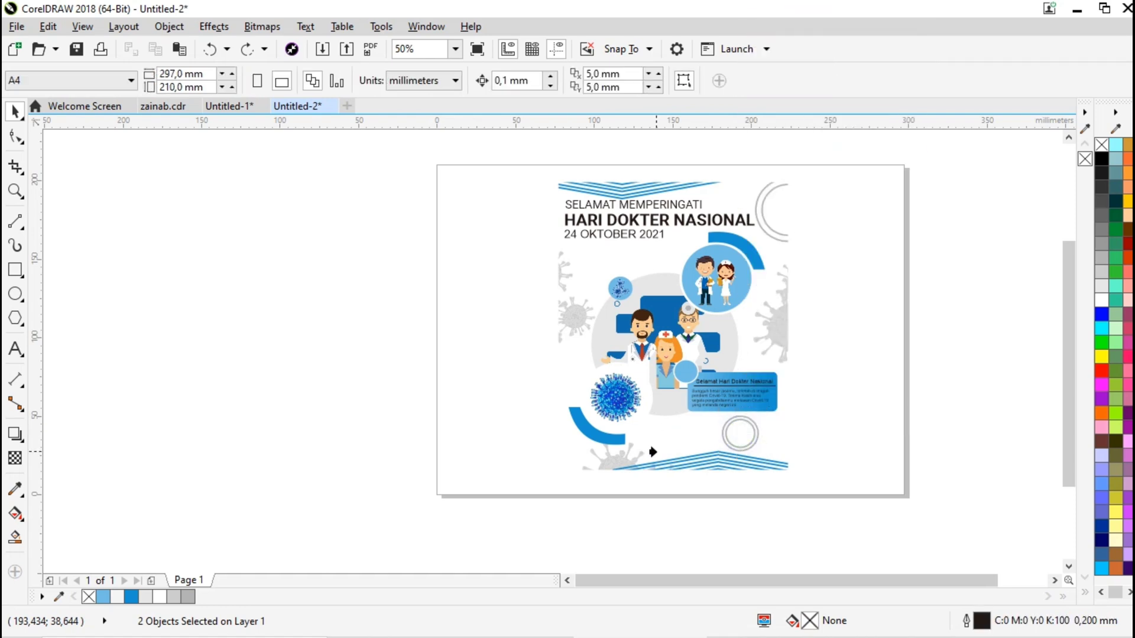
pyautogui.click(681, 437)
pyautogui.click(335, 260)
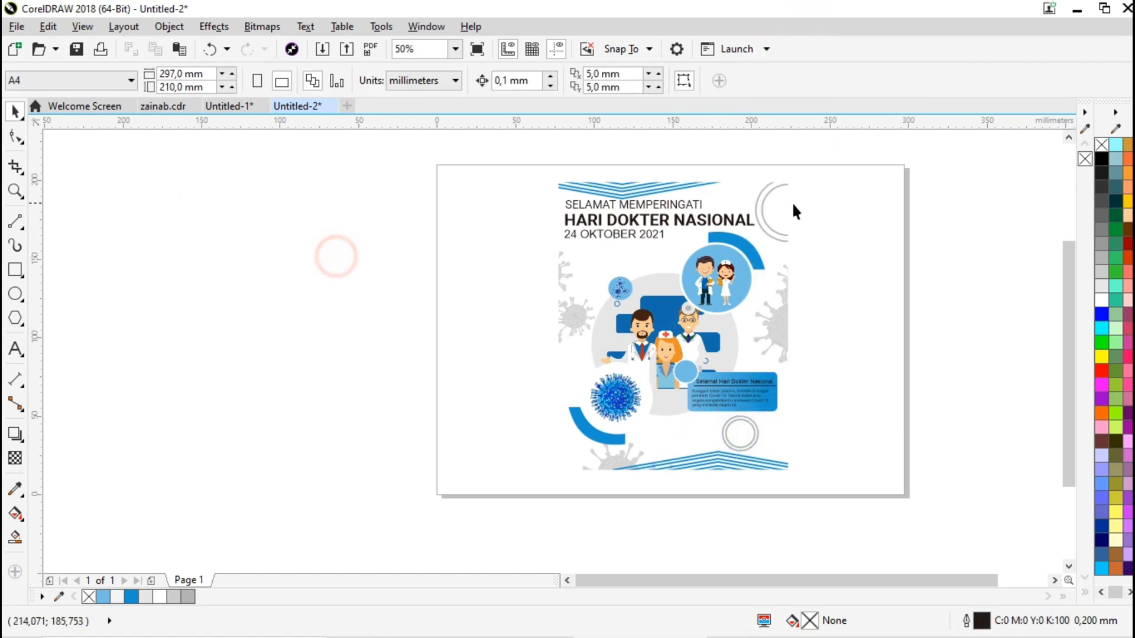
# - Move the date, illustration and message box down together, centring the selection at about X 148.9, Y 92.7 mm
pyautogui.moveTo(840, 216); pyautogui.dragTo(541, 452)
pyautogui.moveTo(674, 324); pyautogui.dragTo(671, 336)
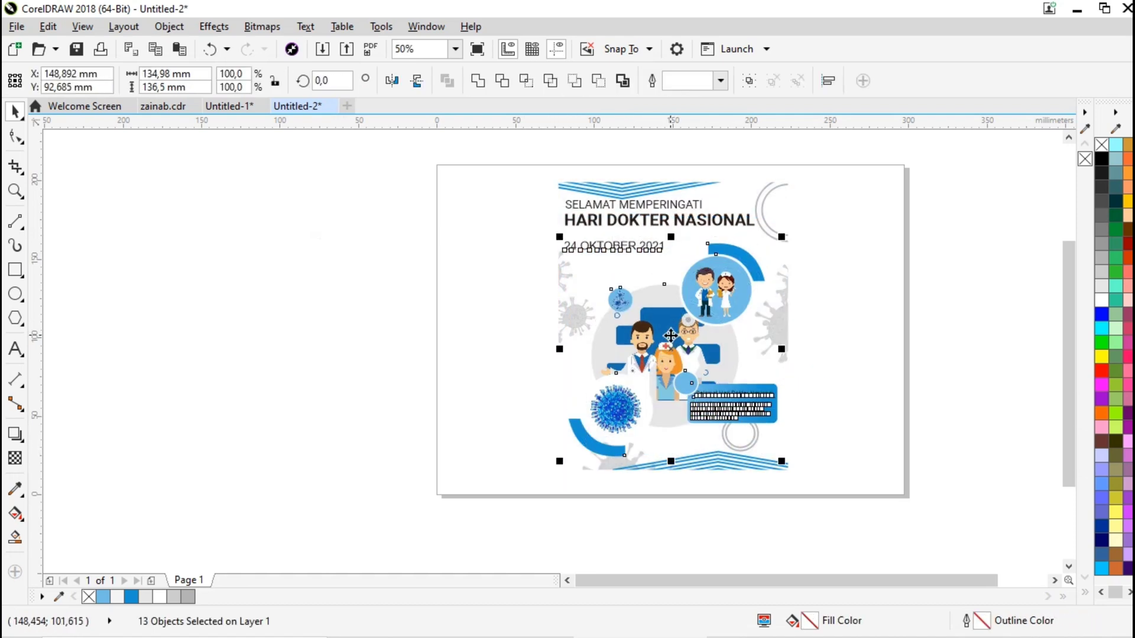
pyautogui.click(888, 310)
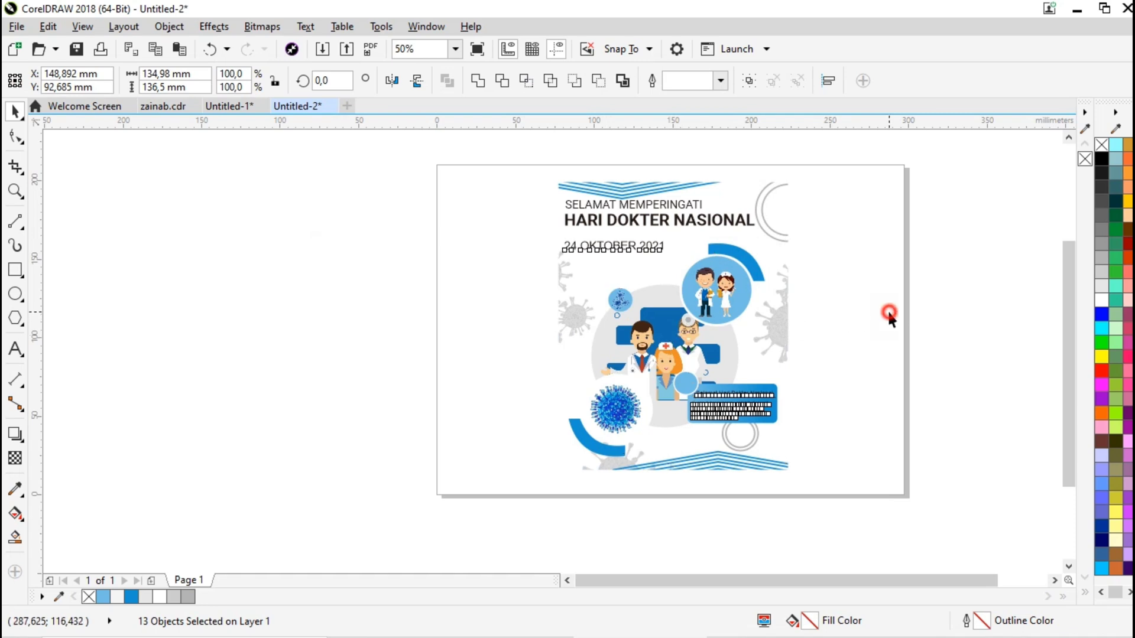
# - Move the "24 OKTOBER 2021" text back up to sit just beneath the "HARI DOKTER NASIONAL" headline
pyautogui.scroll(2, 653, 243)
pyautogui.moveTo(618, 254)
pyautogui.mouseDown()
pyautogui.moveTo(631, 236)
pyautogui.moveTo(621, 237)
pyautogui.mouseUp()
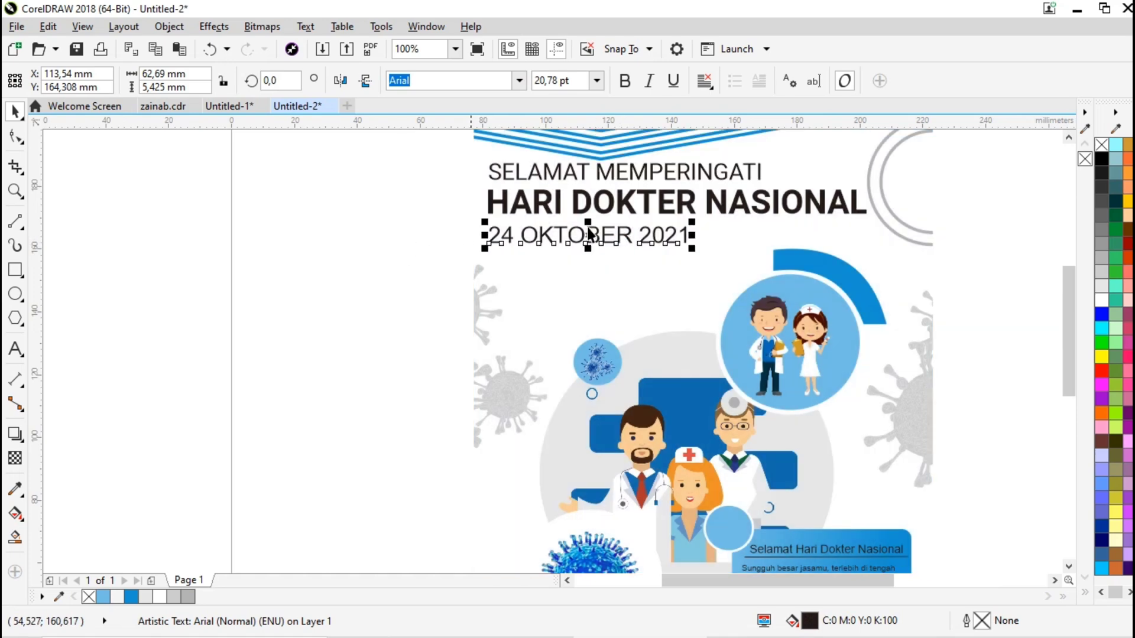
pyautogui.scroll(2, 598, 230)
pyautogui.moveTo(551, 235); pyautogui.dragTo(552, 229)
pyautogui.scroll(-2, 552, 229)
pyautogui.click(406, 285)
# - Zoom to frame the whole poster and review its layout
pyautogui.scroll(-4, 408, 290)
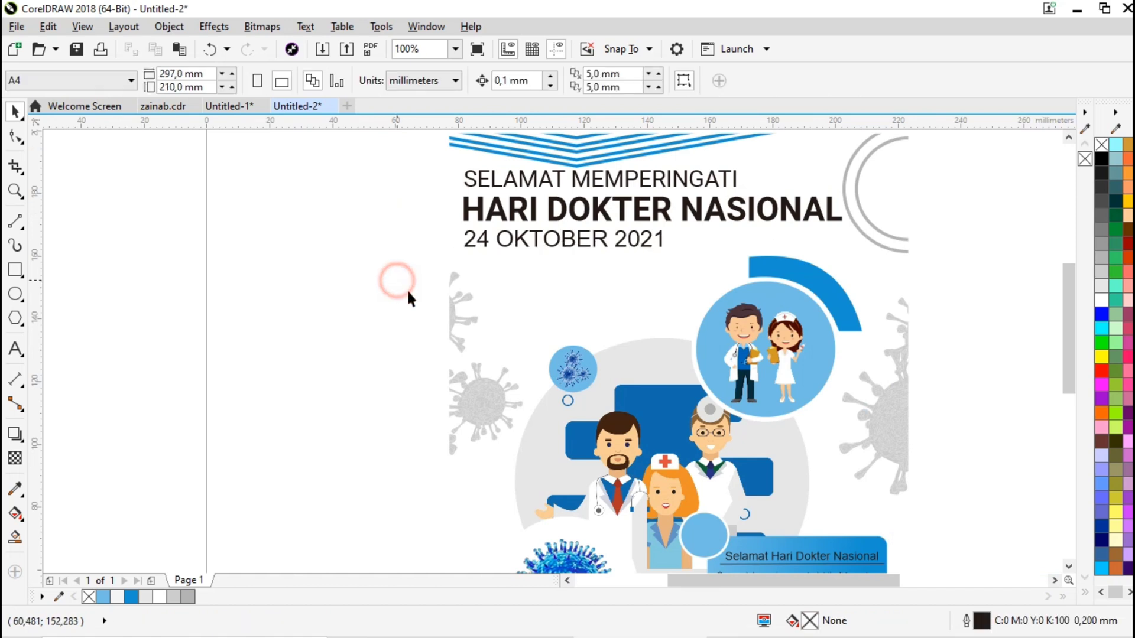
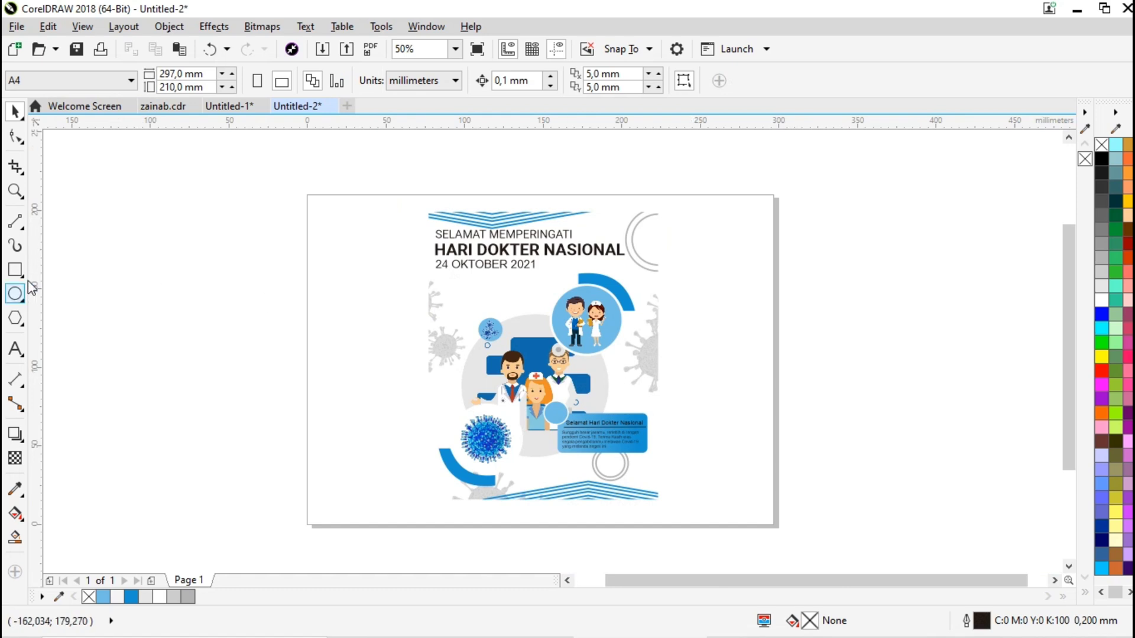
pyautogui.click(24, 298)
pyautogui.click(15, 190)
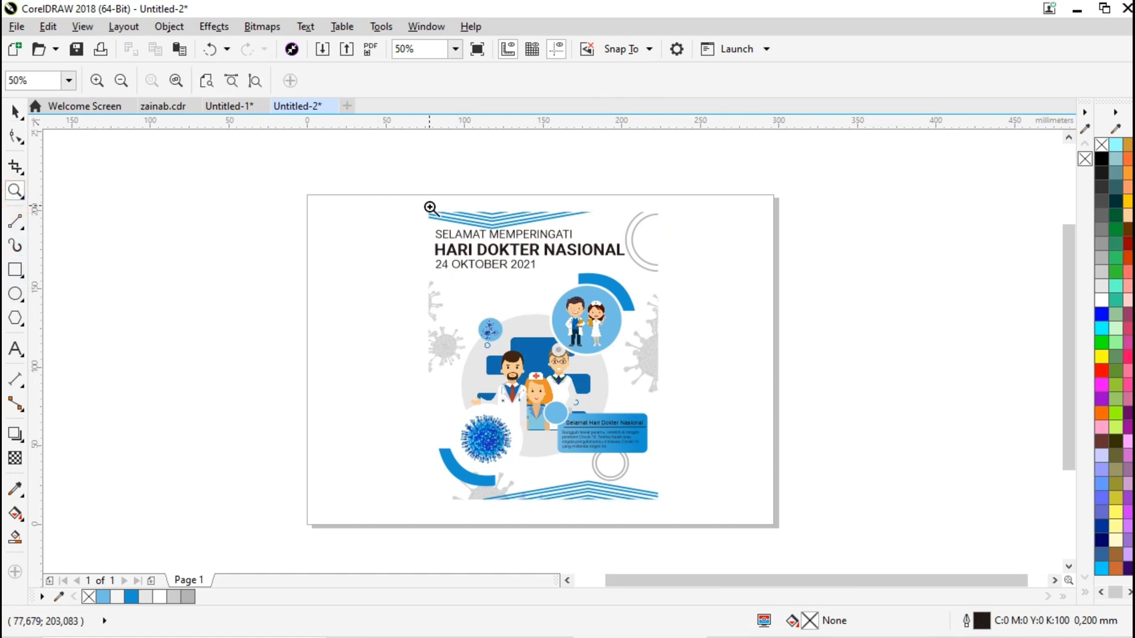
pyautogui.moveTo(414, 204); pyautogui.dragTo(675, 512)
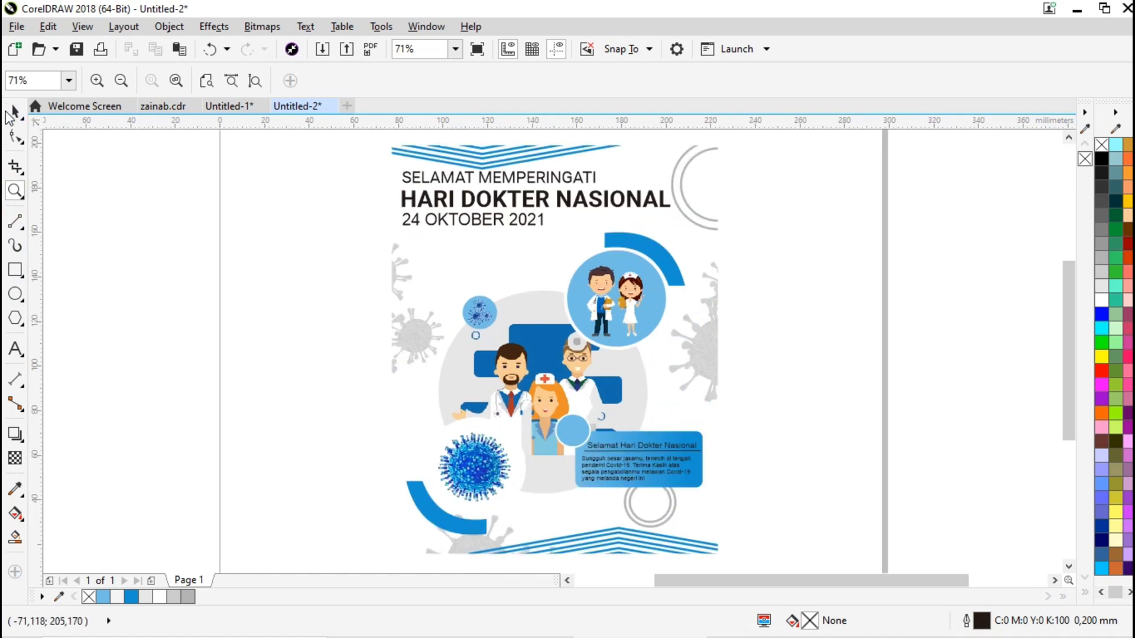
pyautogui.click(14, 111)
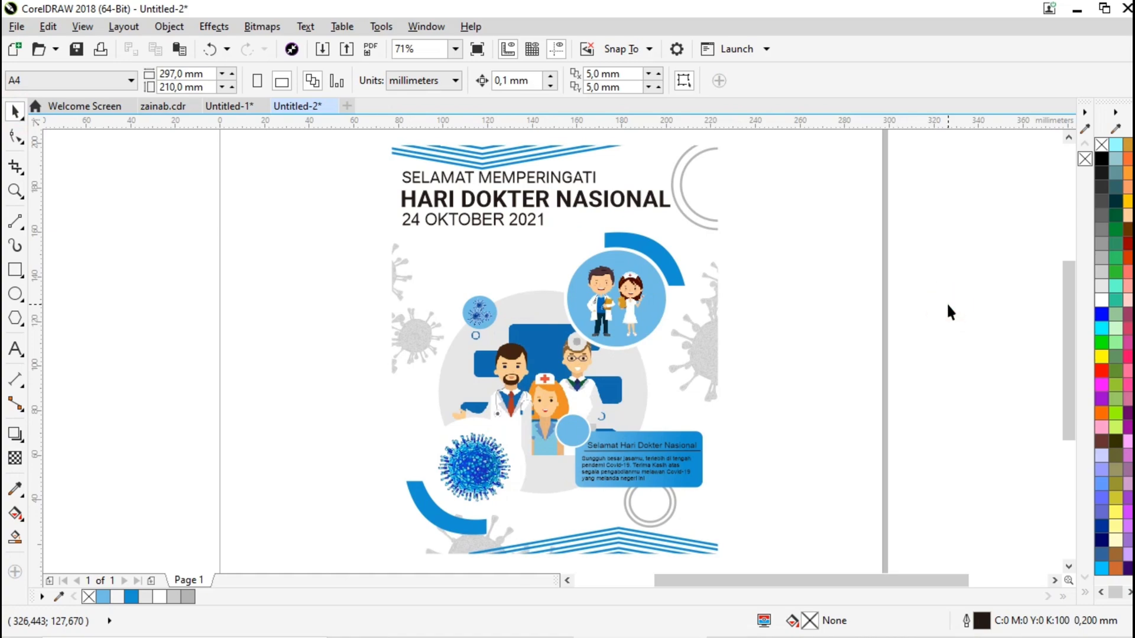